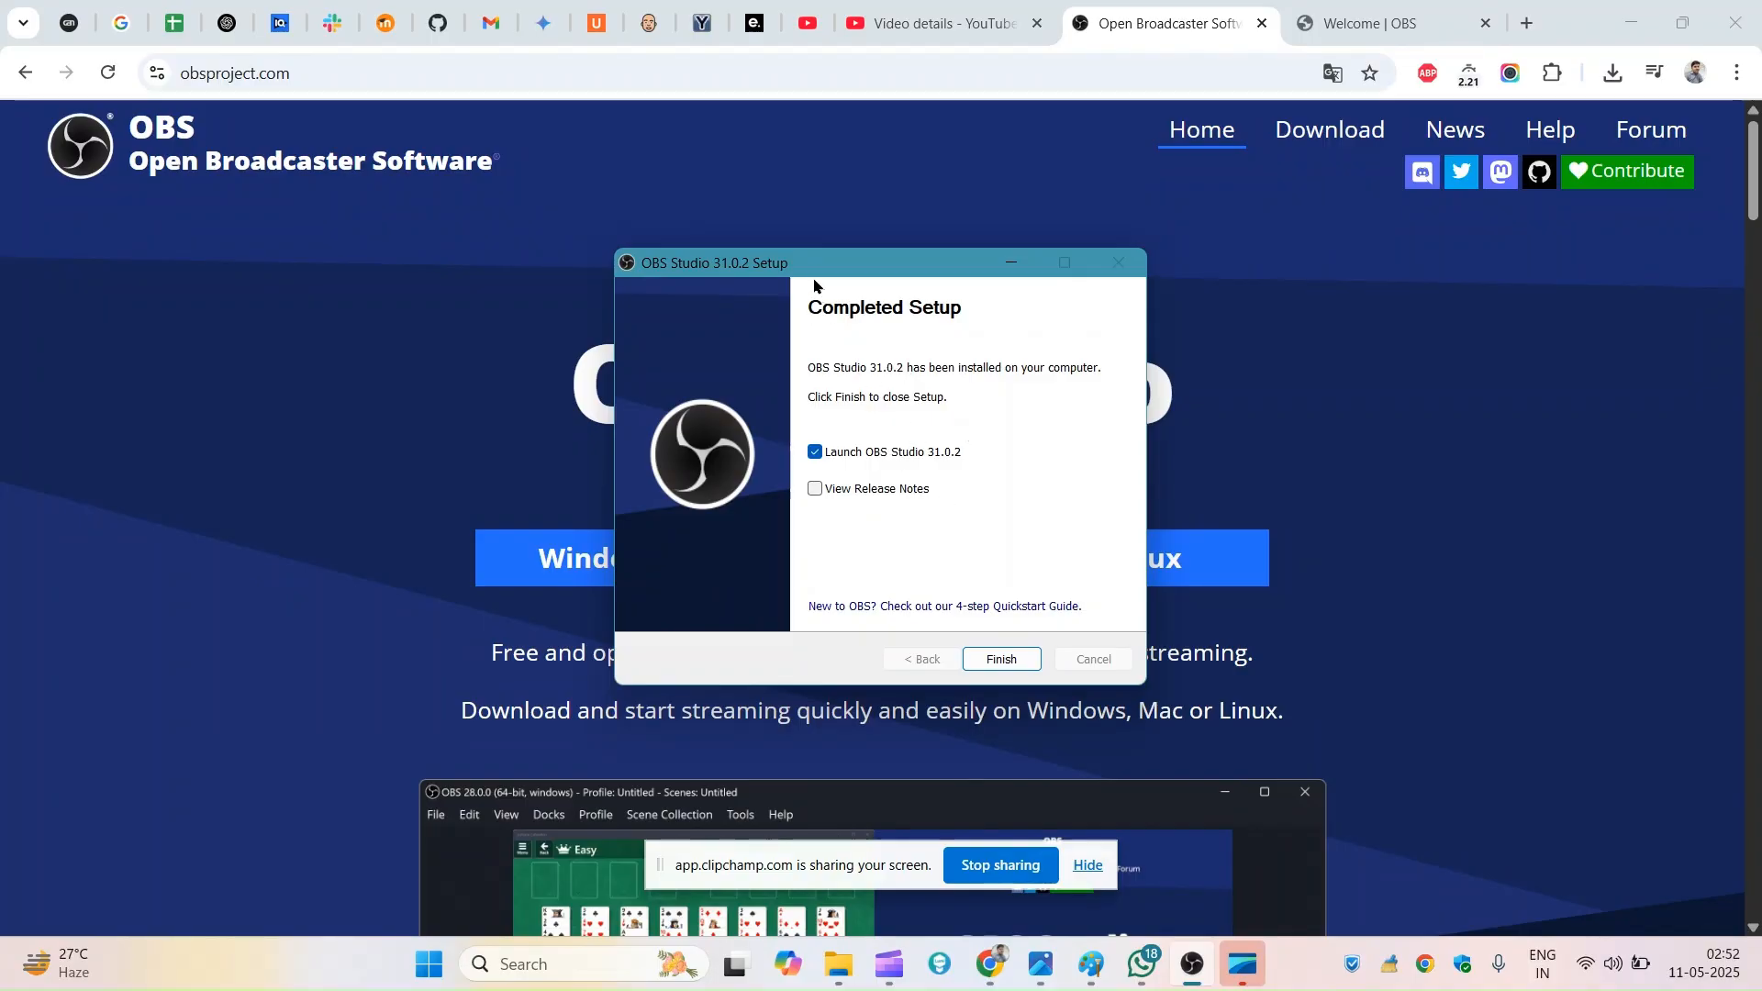
# Step: Check the browser's recent download history for the OBS Studio installer
pyautogui.moveTo(813, 276); pyautogui.dragTo(1138, 287)
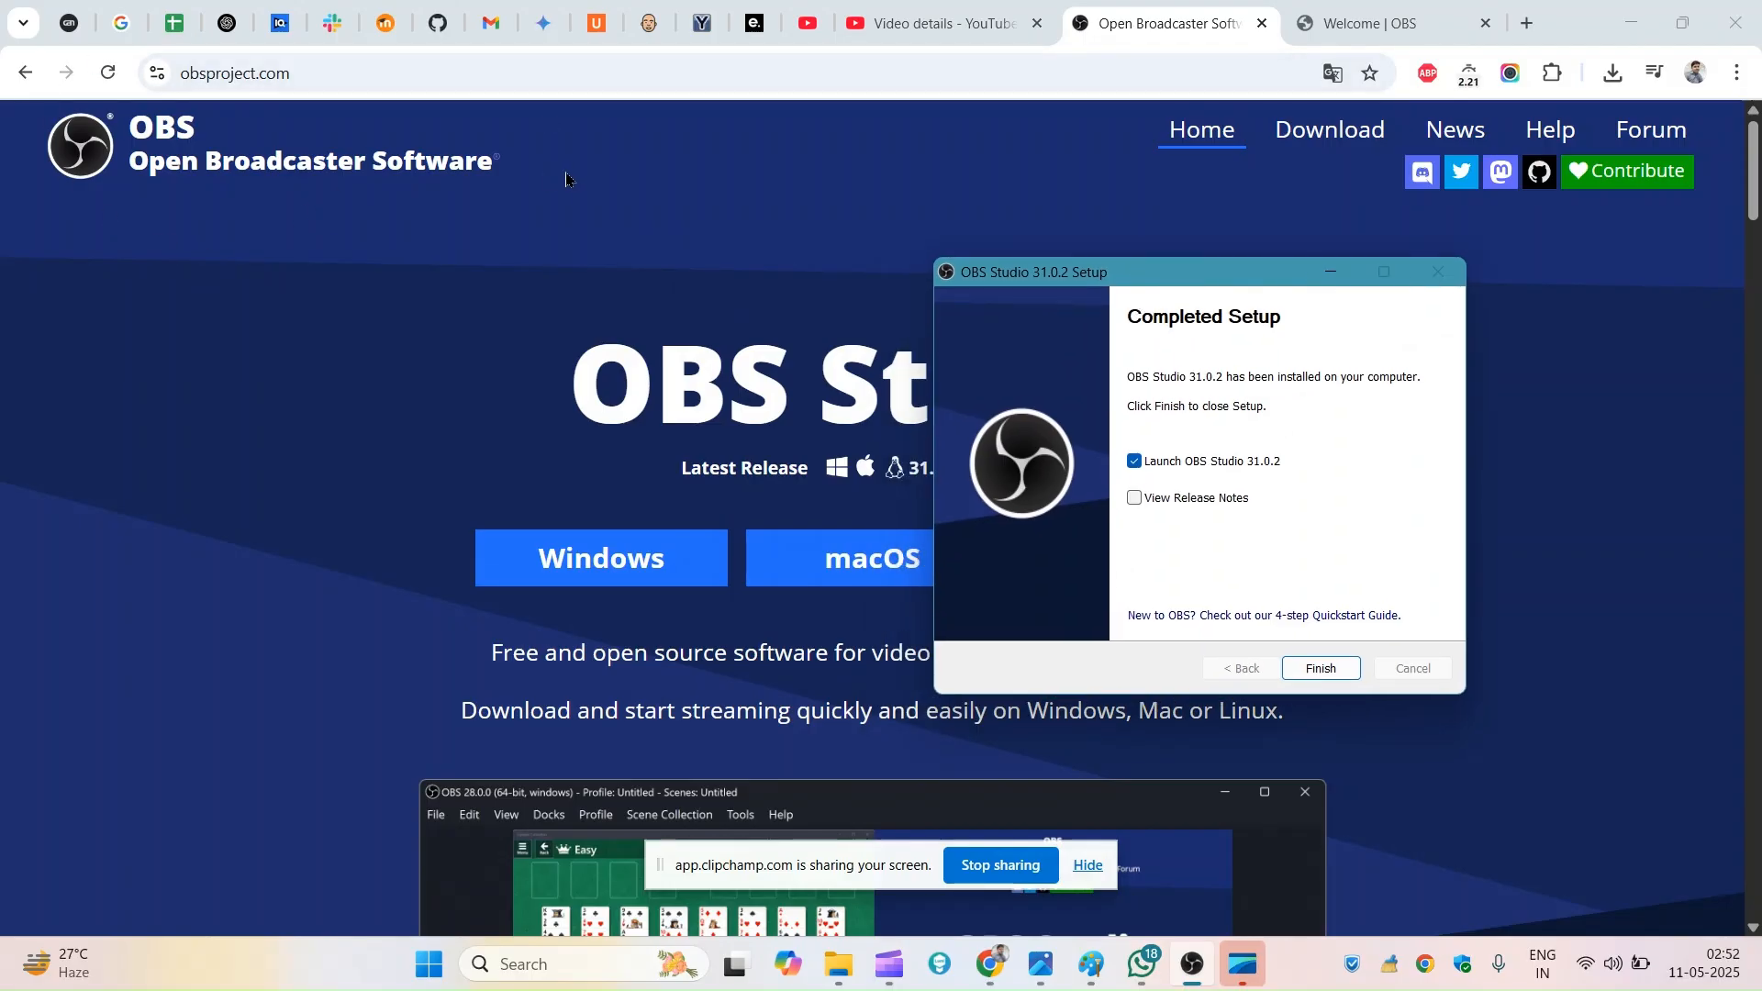
pyautogui.moveTo(566, 179); pyautogui.dragTo(140, 161)
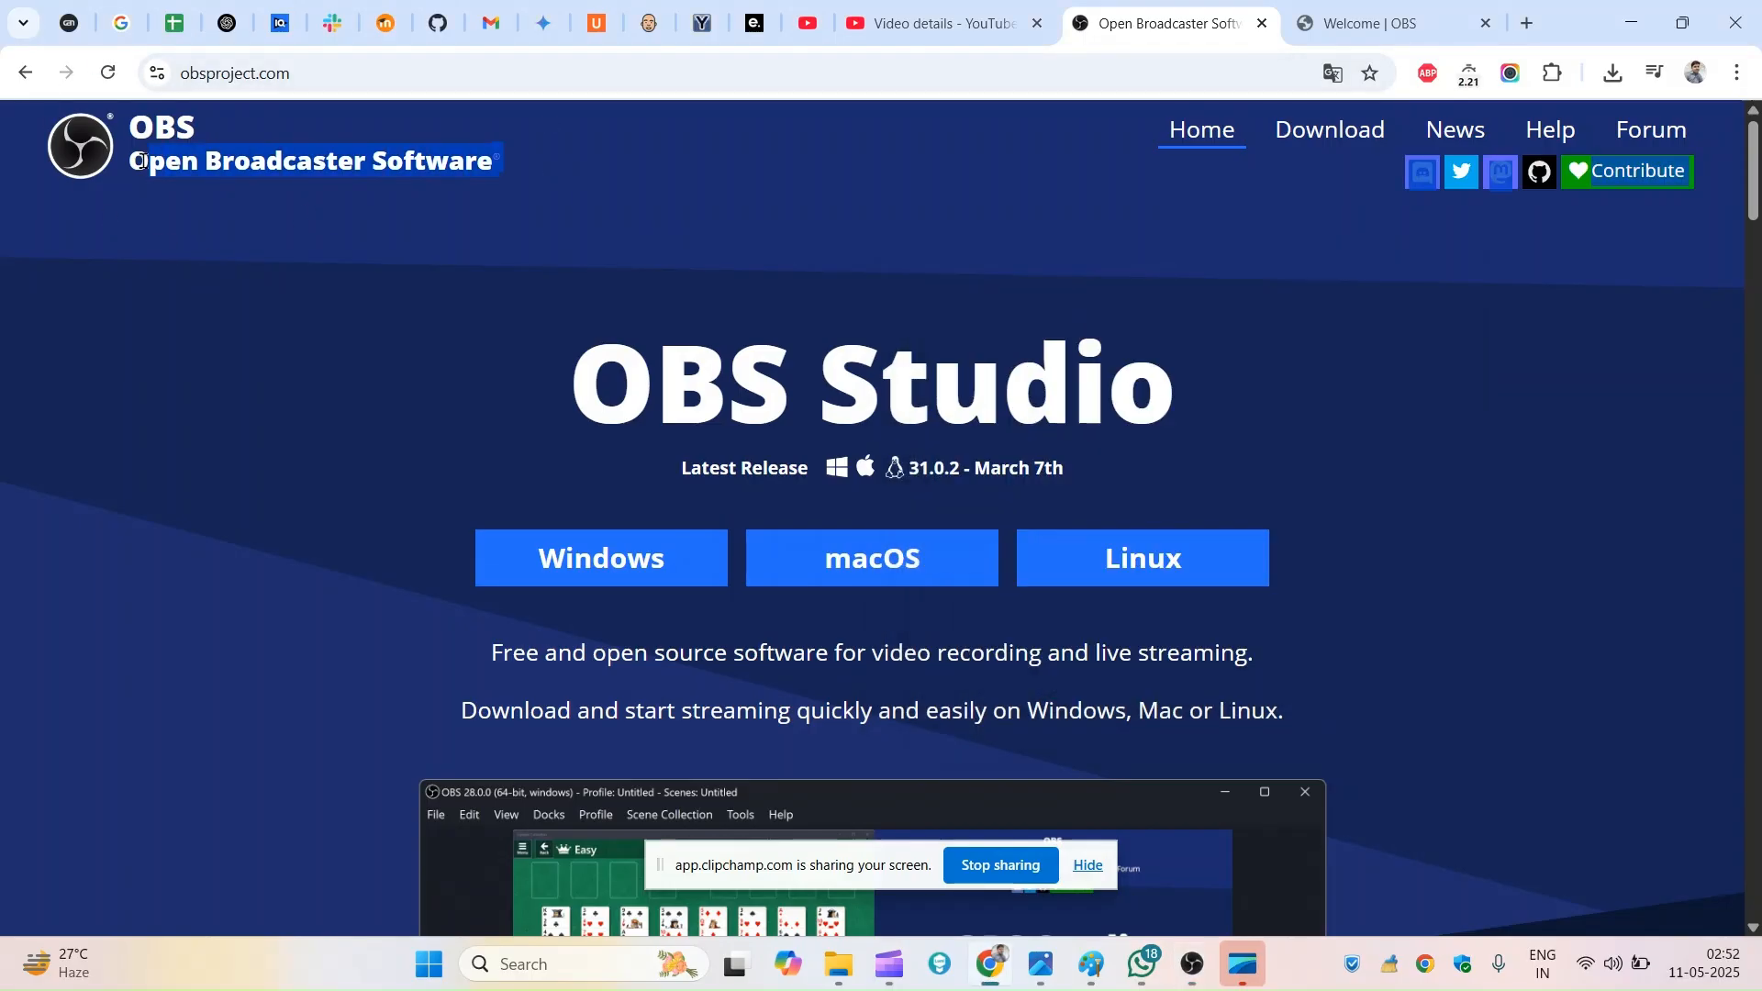
pyautogui.click(1612, 79)
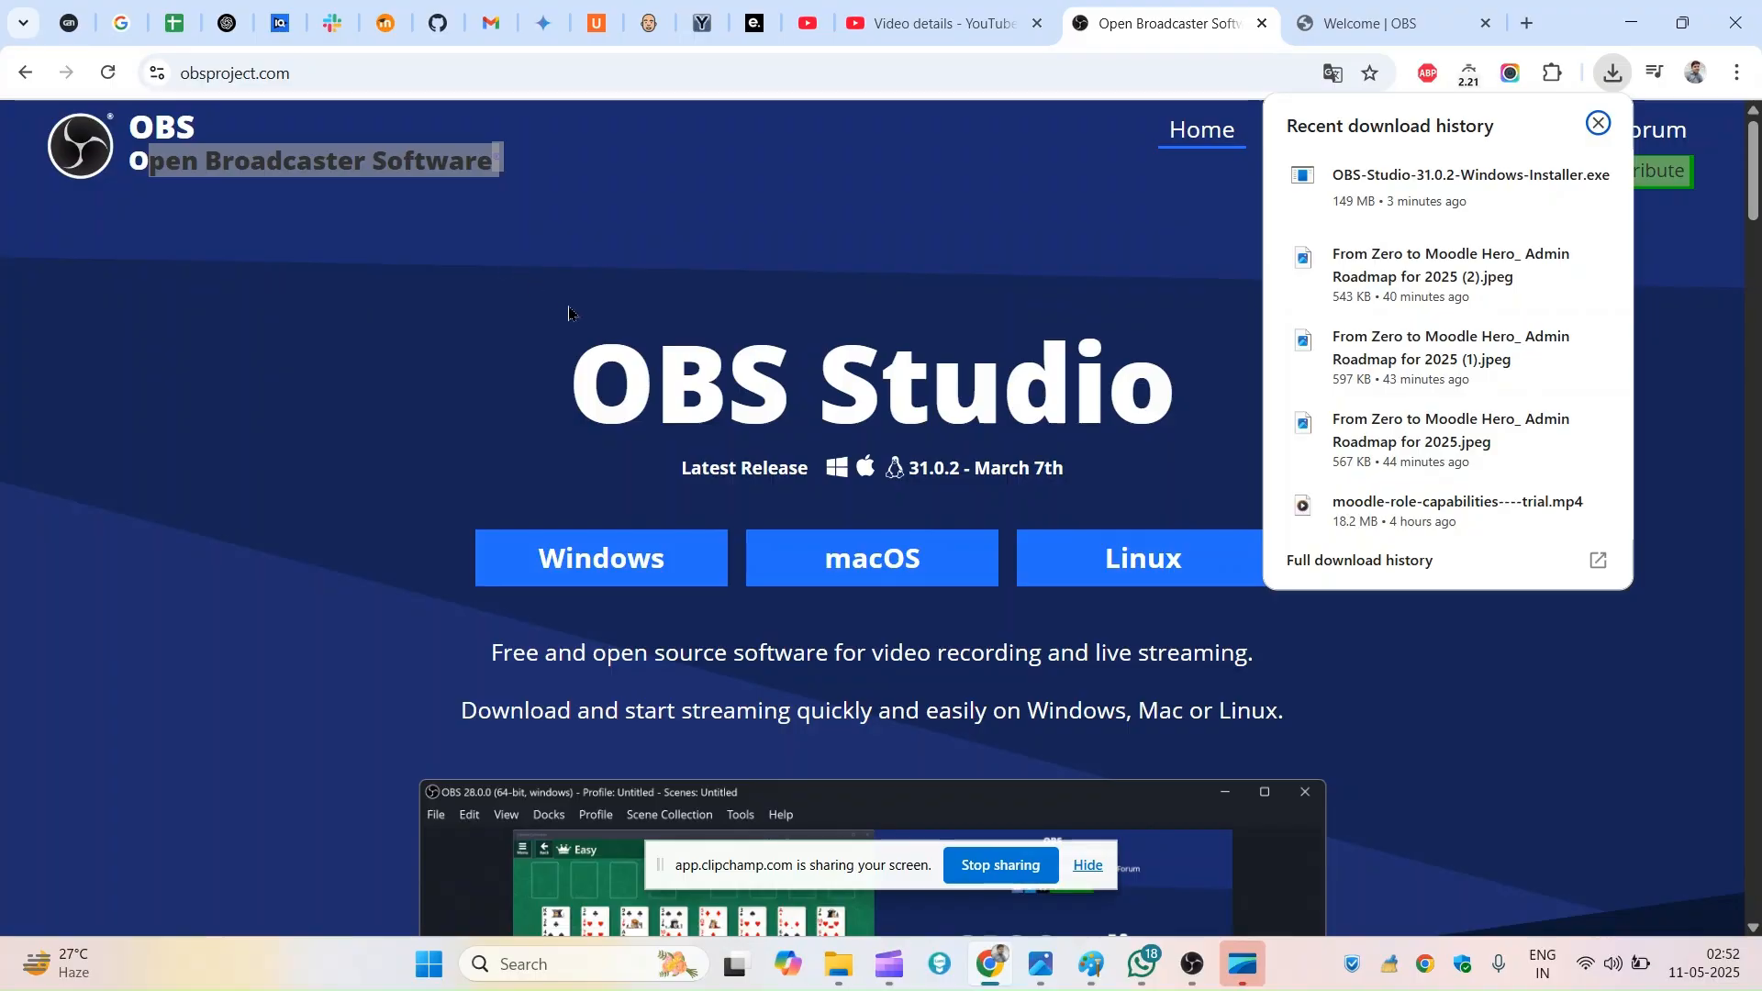
pyautogui.click(673, 236)
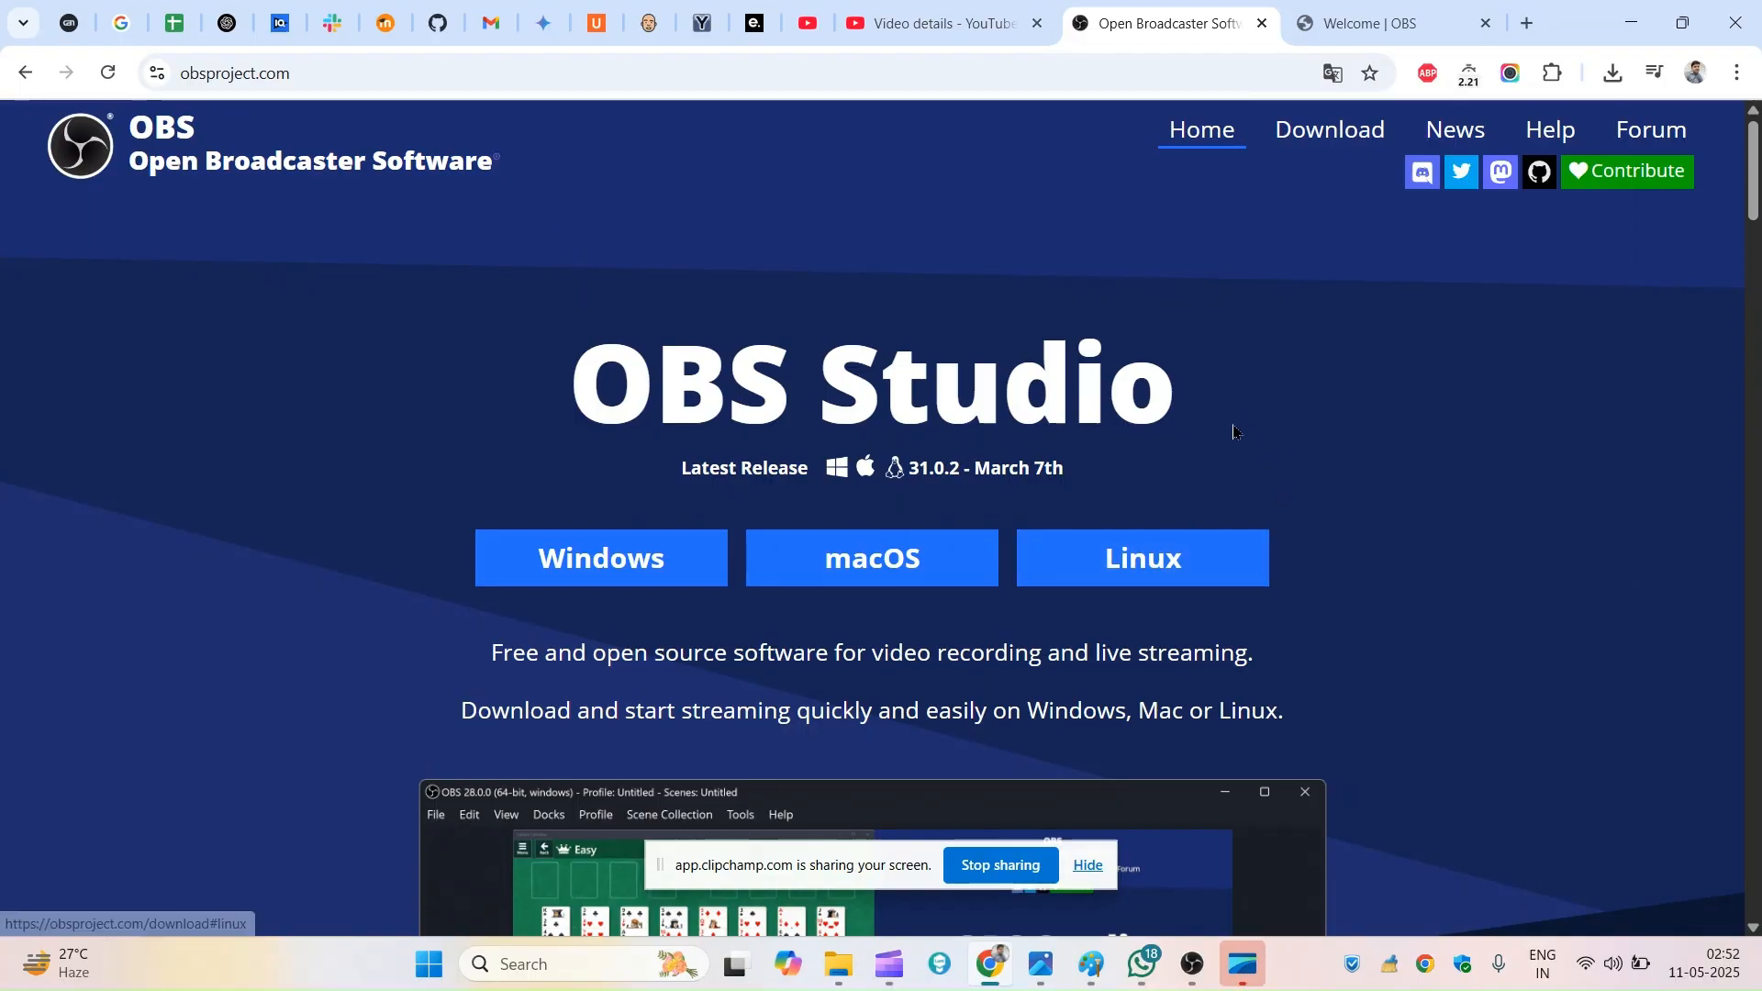
# Step: Return to the Google results for "obs studio" and open the official OBS Studio website from there
pyautogui.click(19, 81)
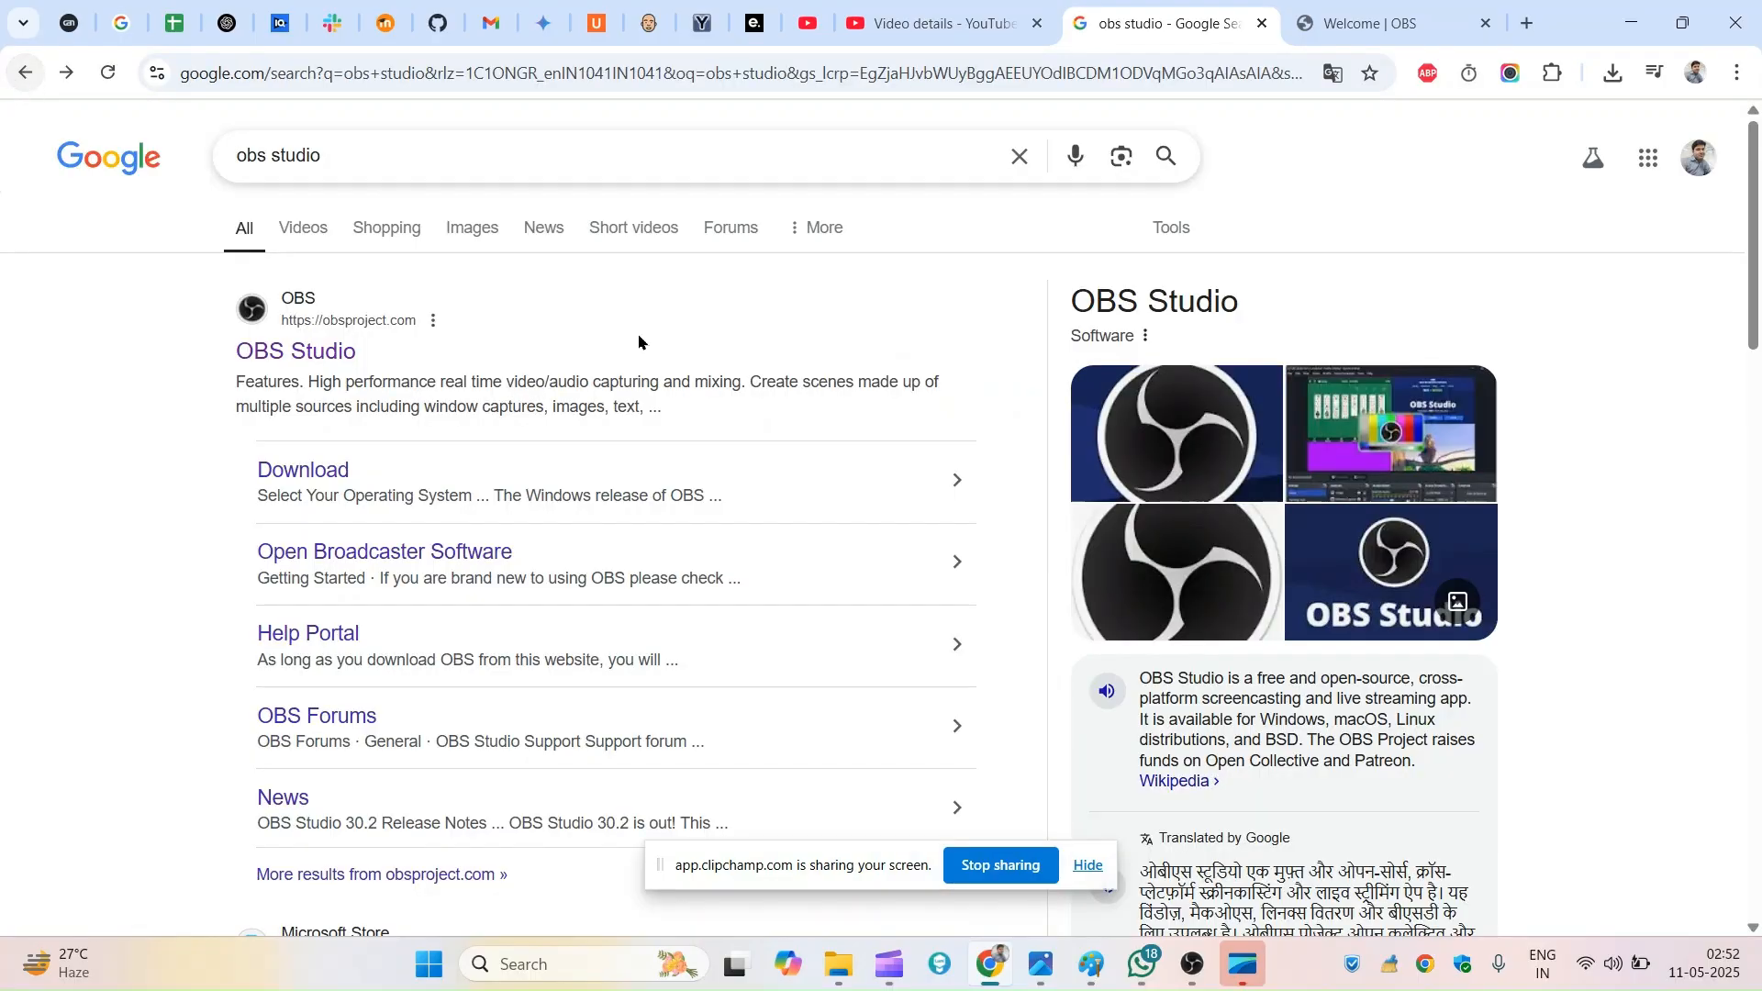
pyautogui.moveTo(312, 384); pyautogui.dragTo(486, 381)
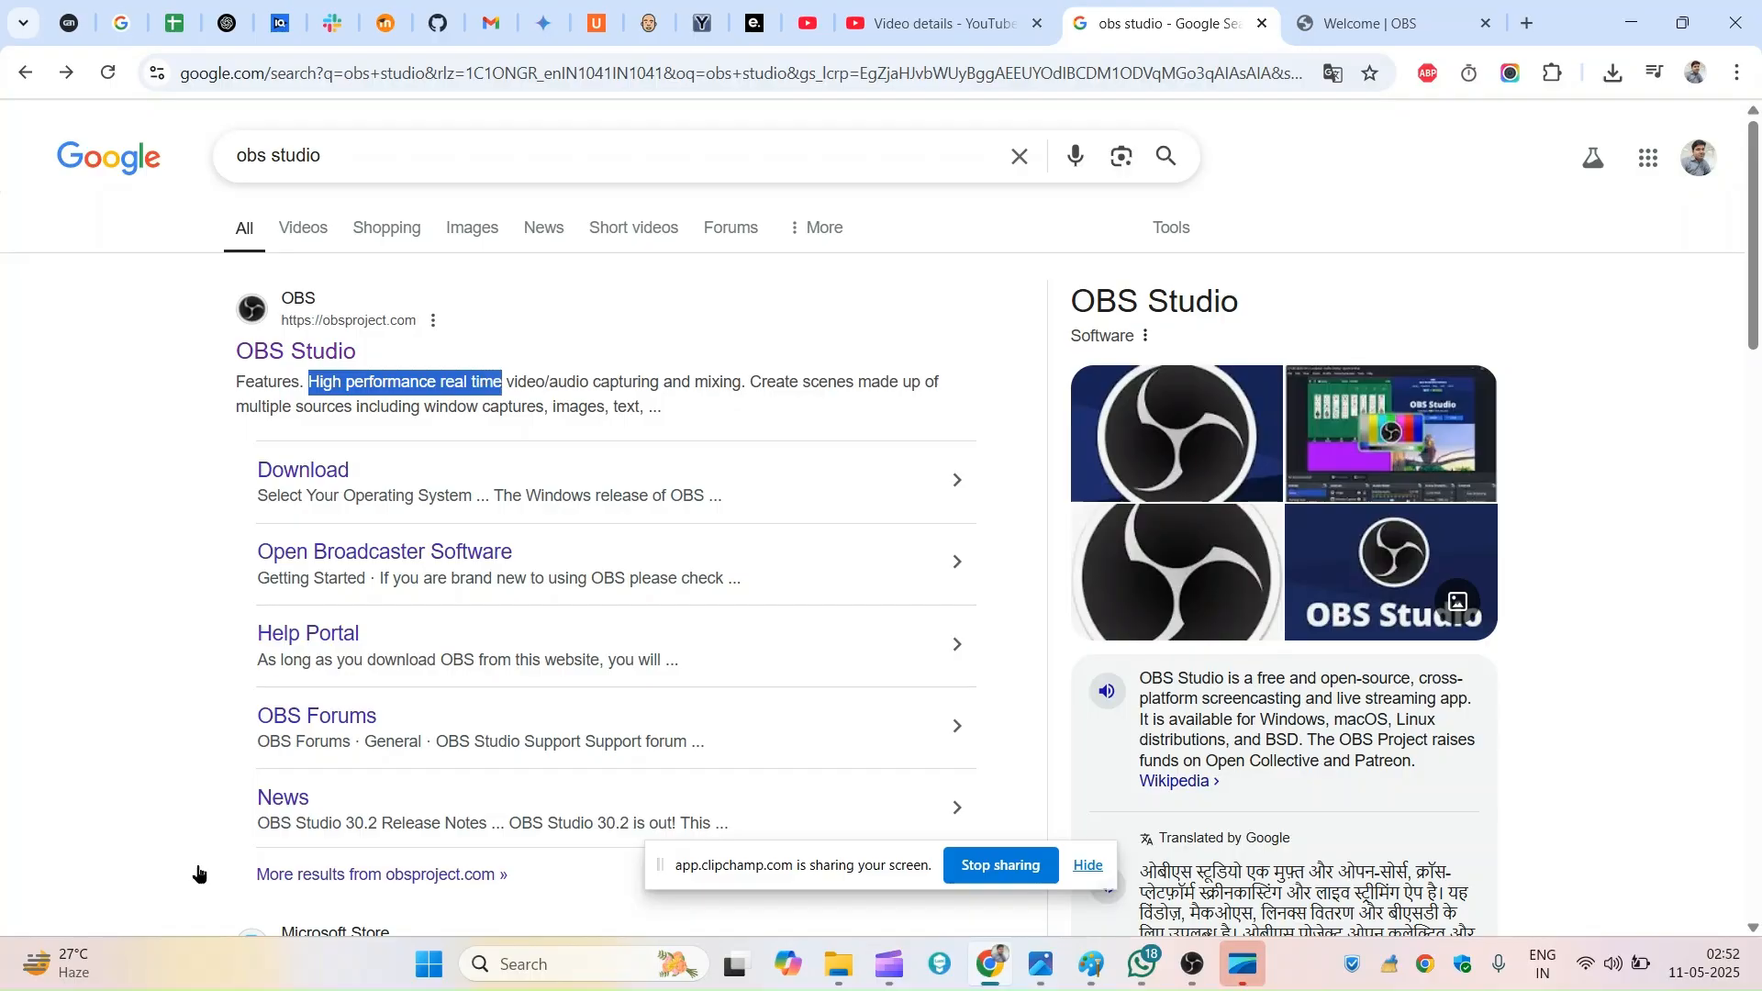
pyautogui.scroll(-2, 1734, 273)
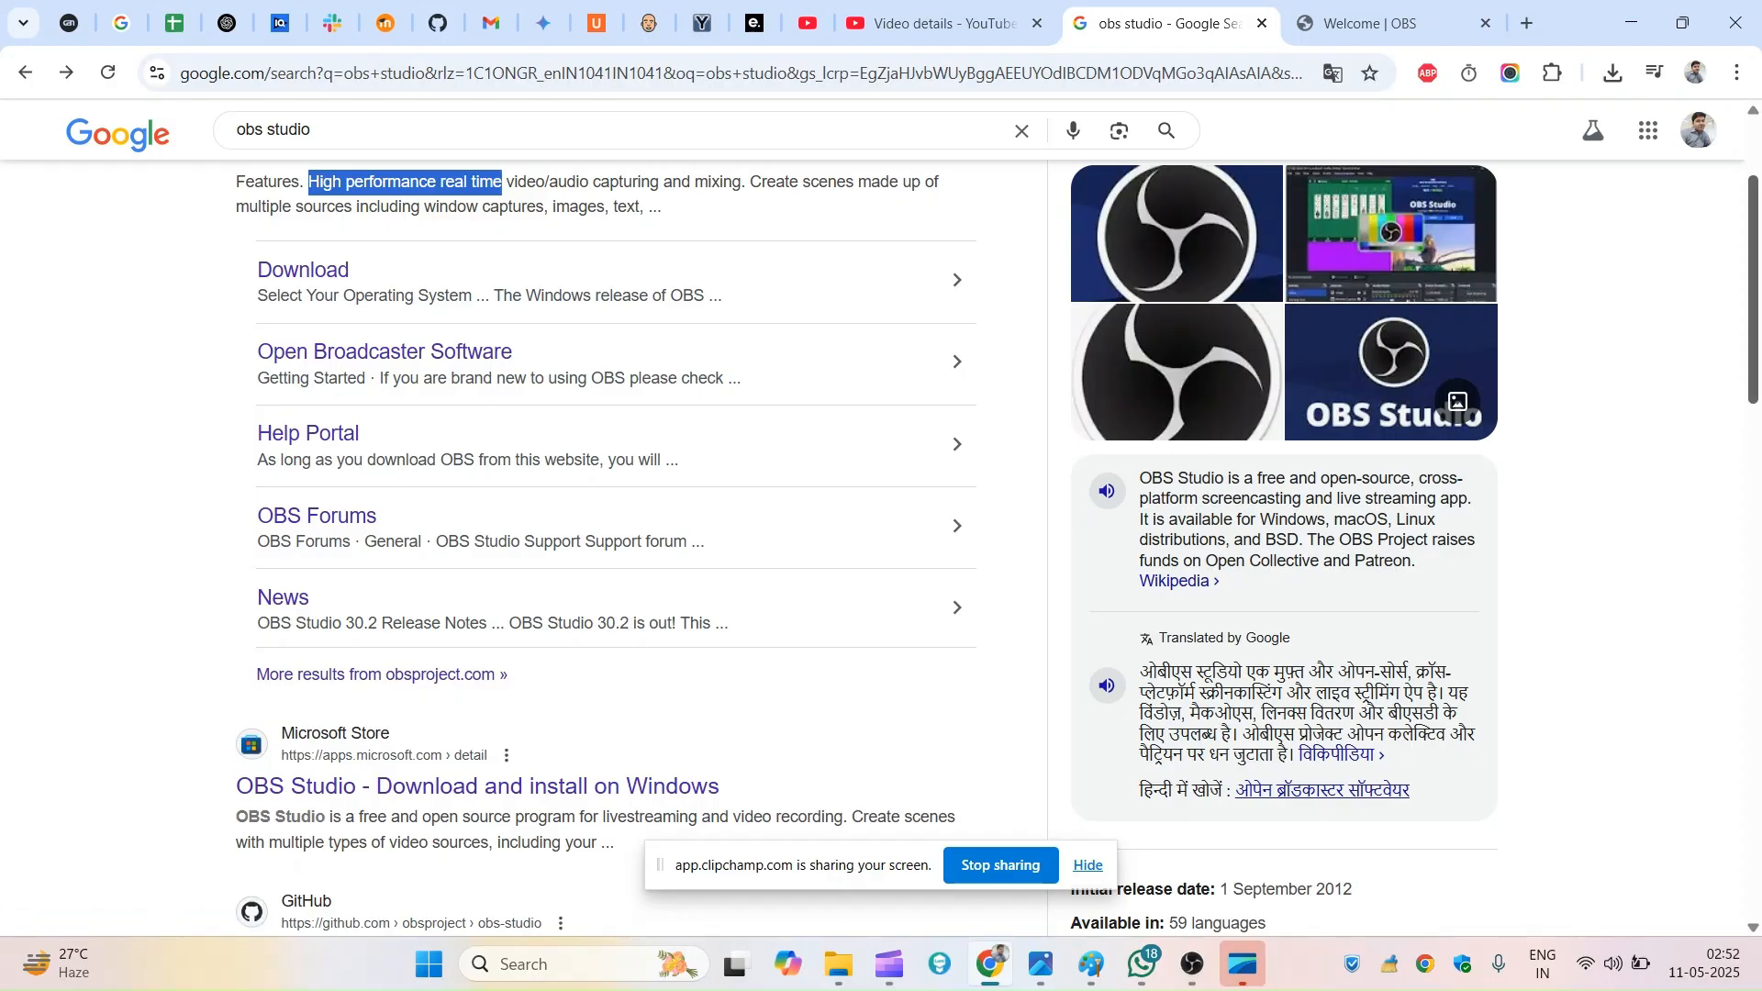
pyautogui.scroll(3, 918, 367)
pyautogui.click(301, 348)
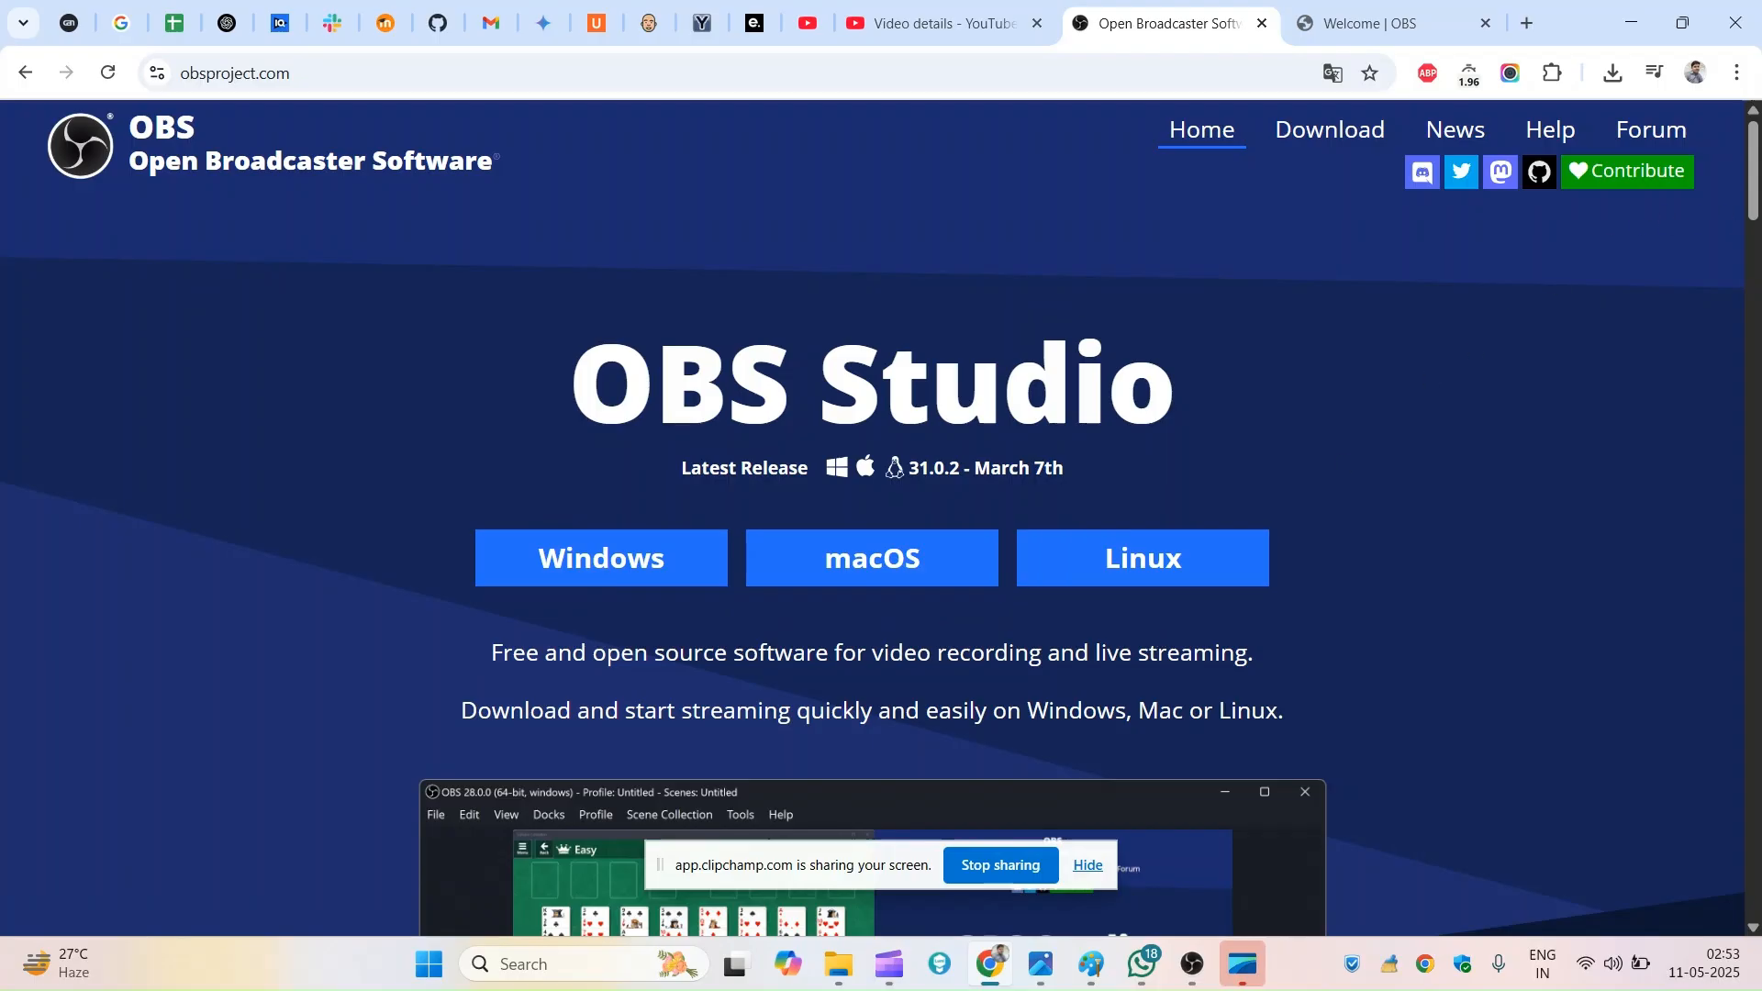
pyautogui.scroll(-3, 881, 514)
pyautogui.scroll(3, 881, 514)
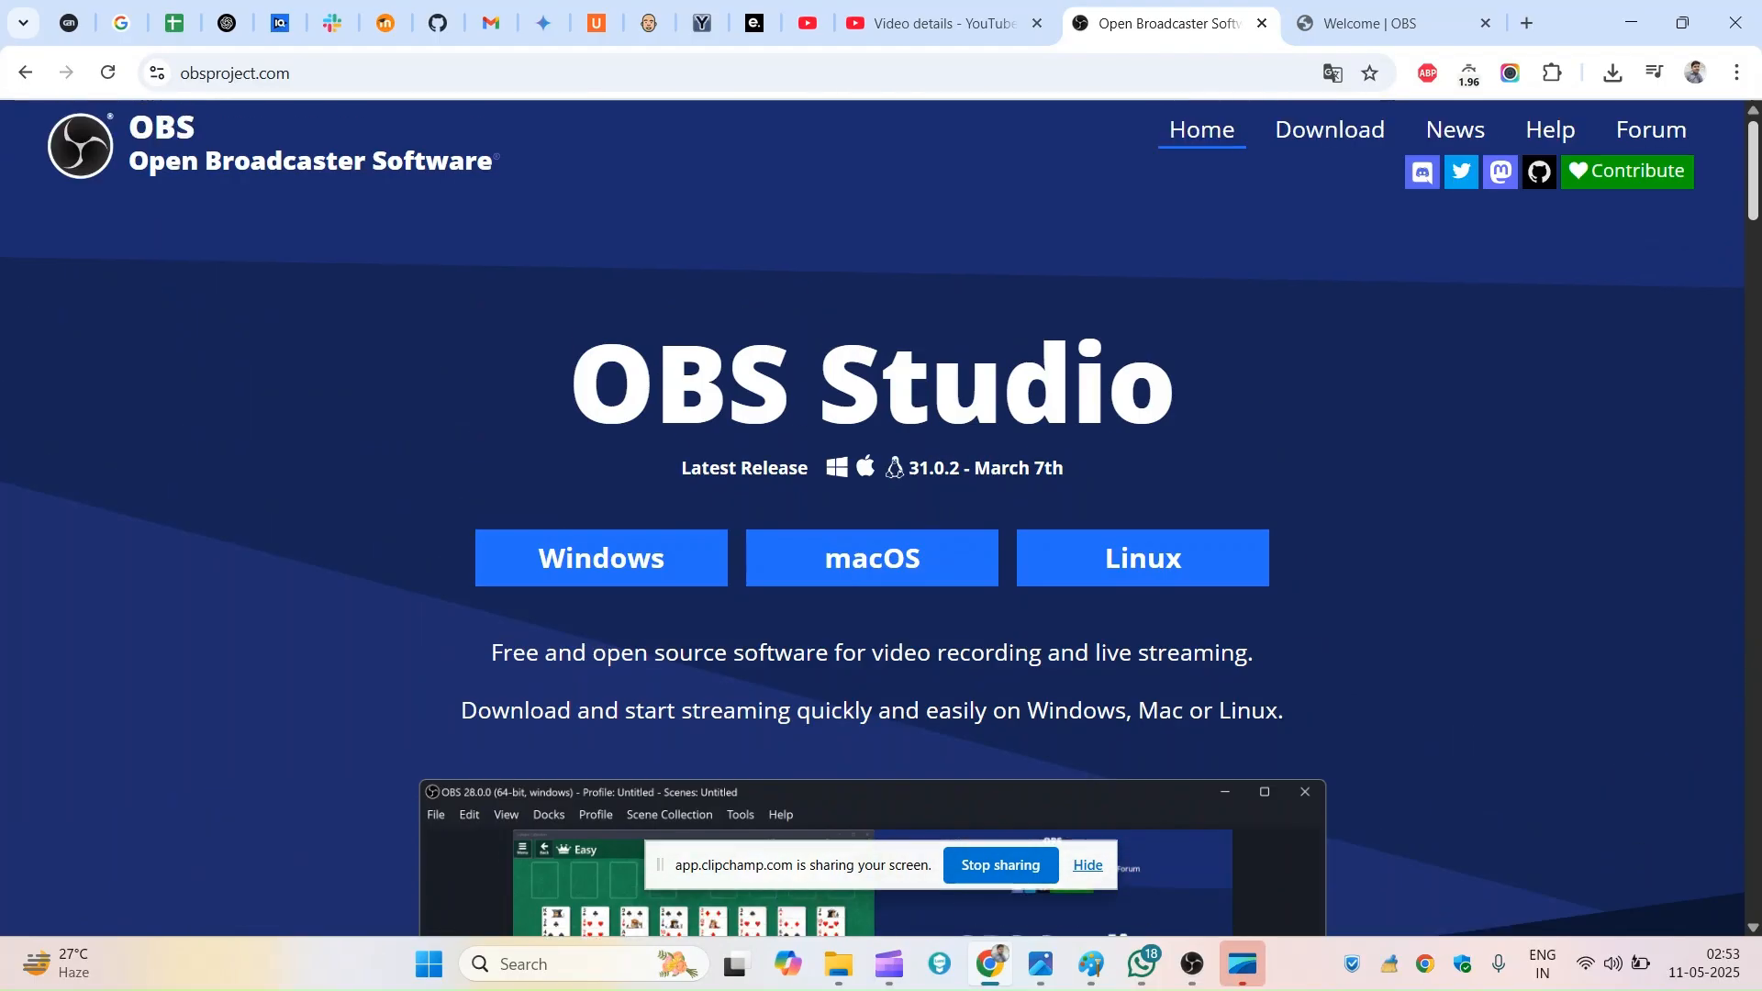
# Step: Bring back the OBS Studio 31.0.2 setup window and finish the installation with launching OBS Studio enabled
pyautogui.click(1612, 73)
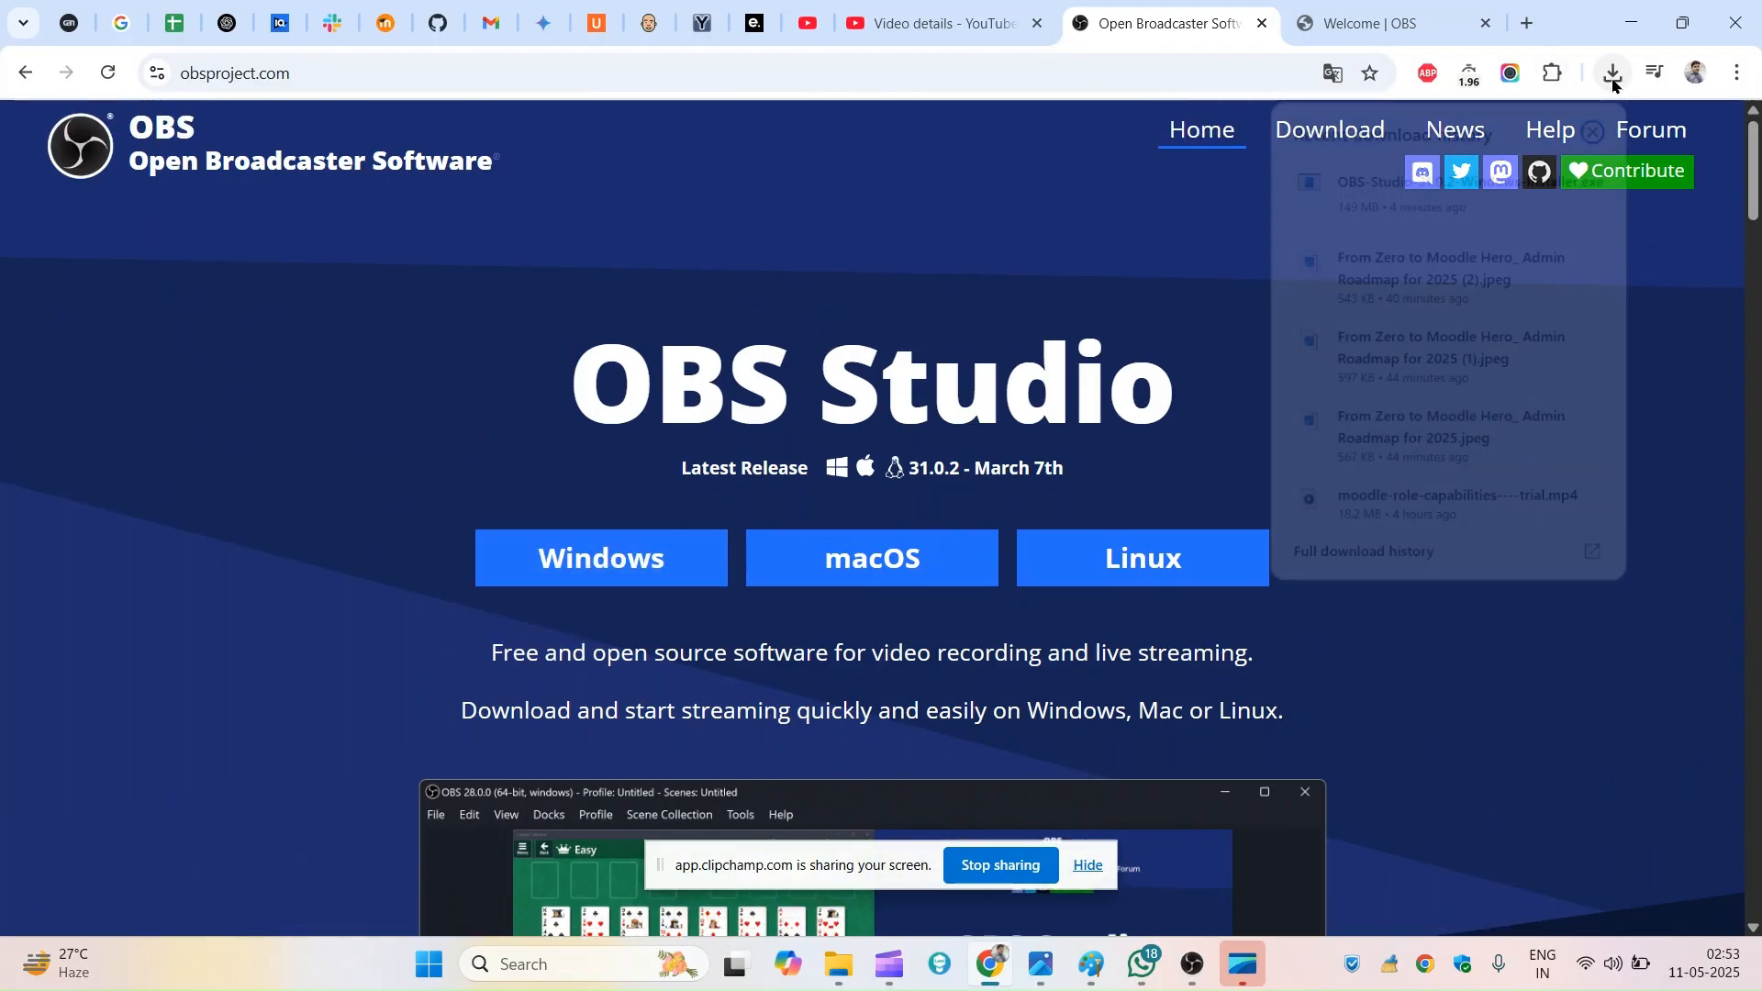
pyautogui.click(1191, 964)
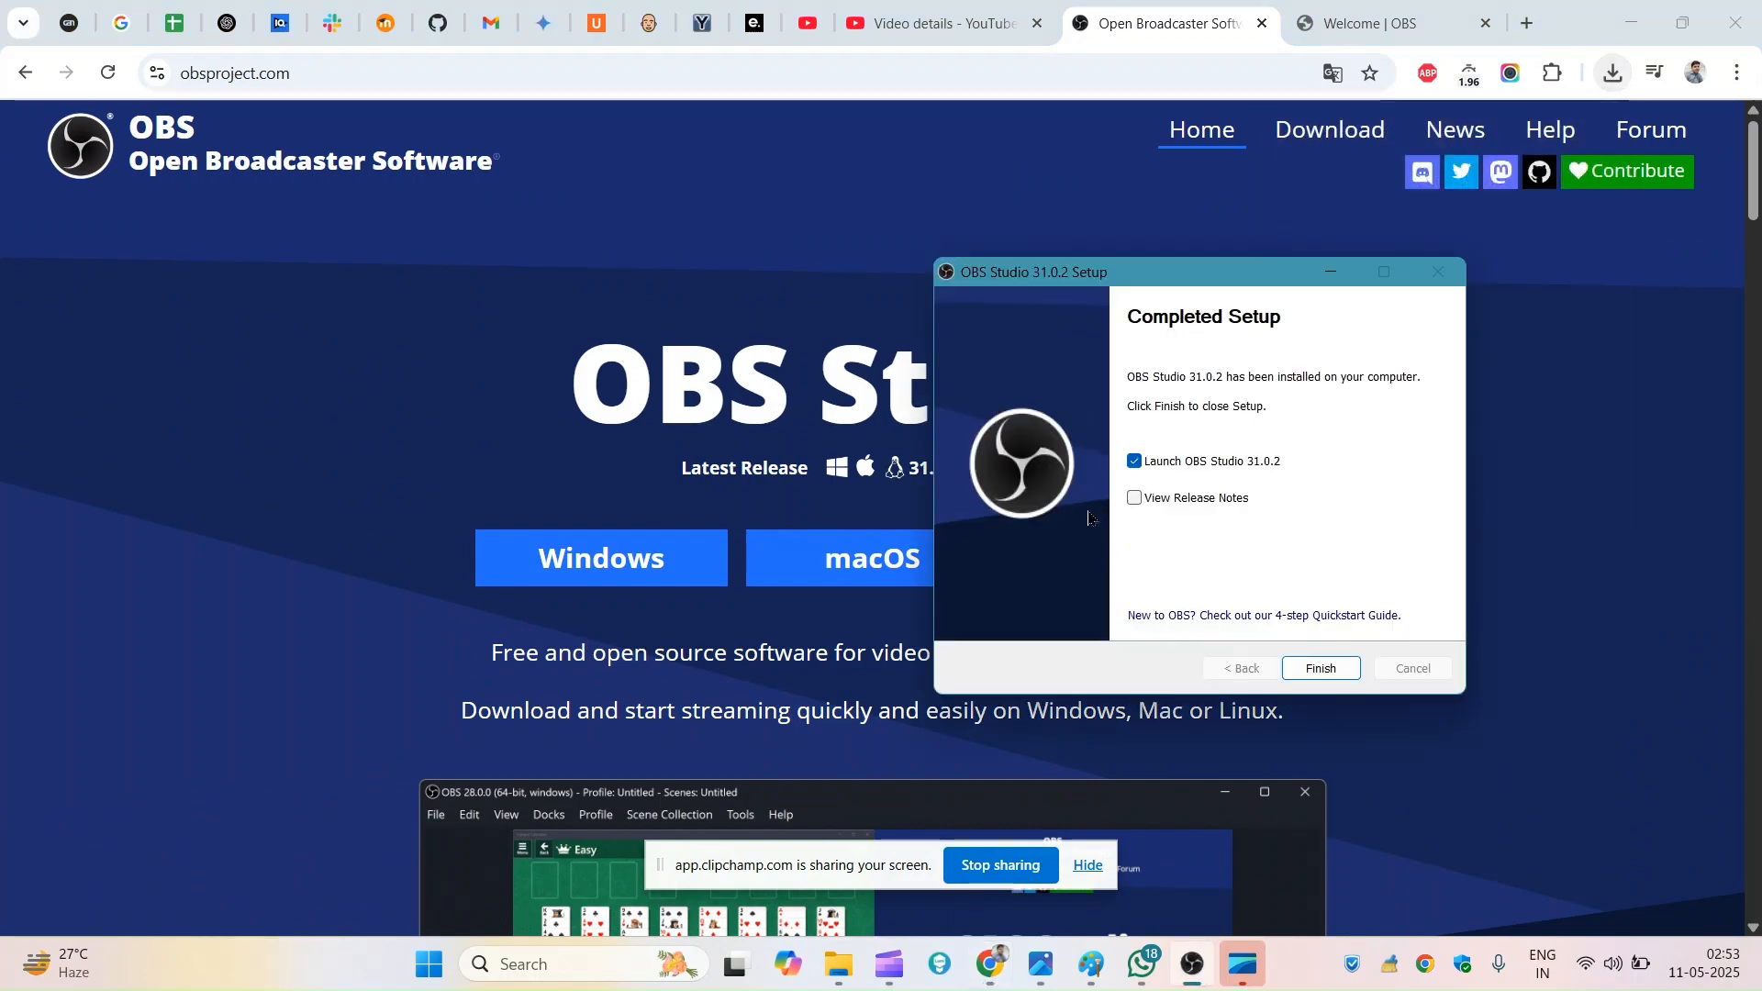
pyautogui.moveTo(1199, 281); pyautogui.dragTo(992, 281)
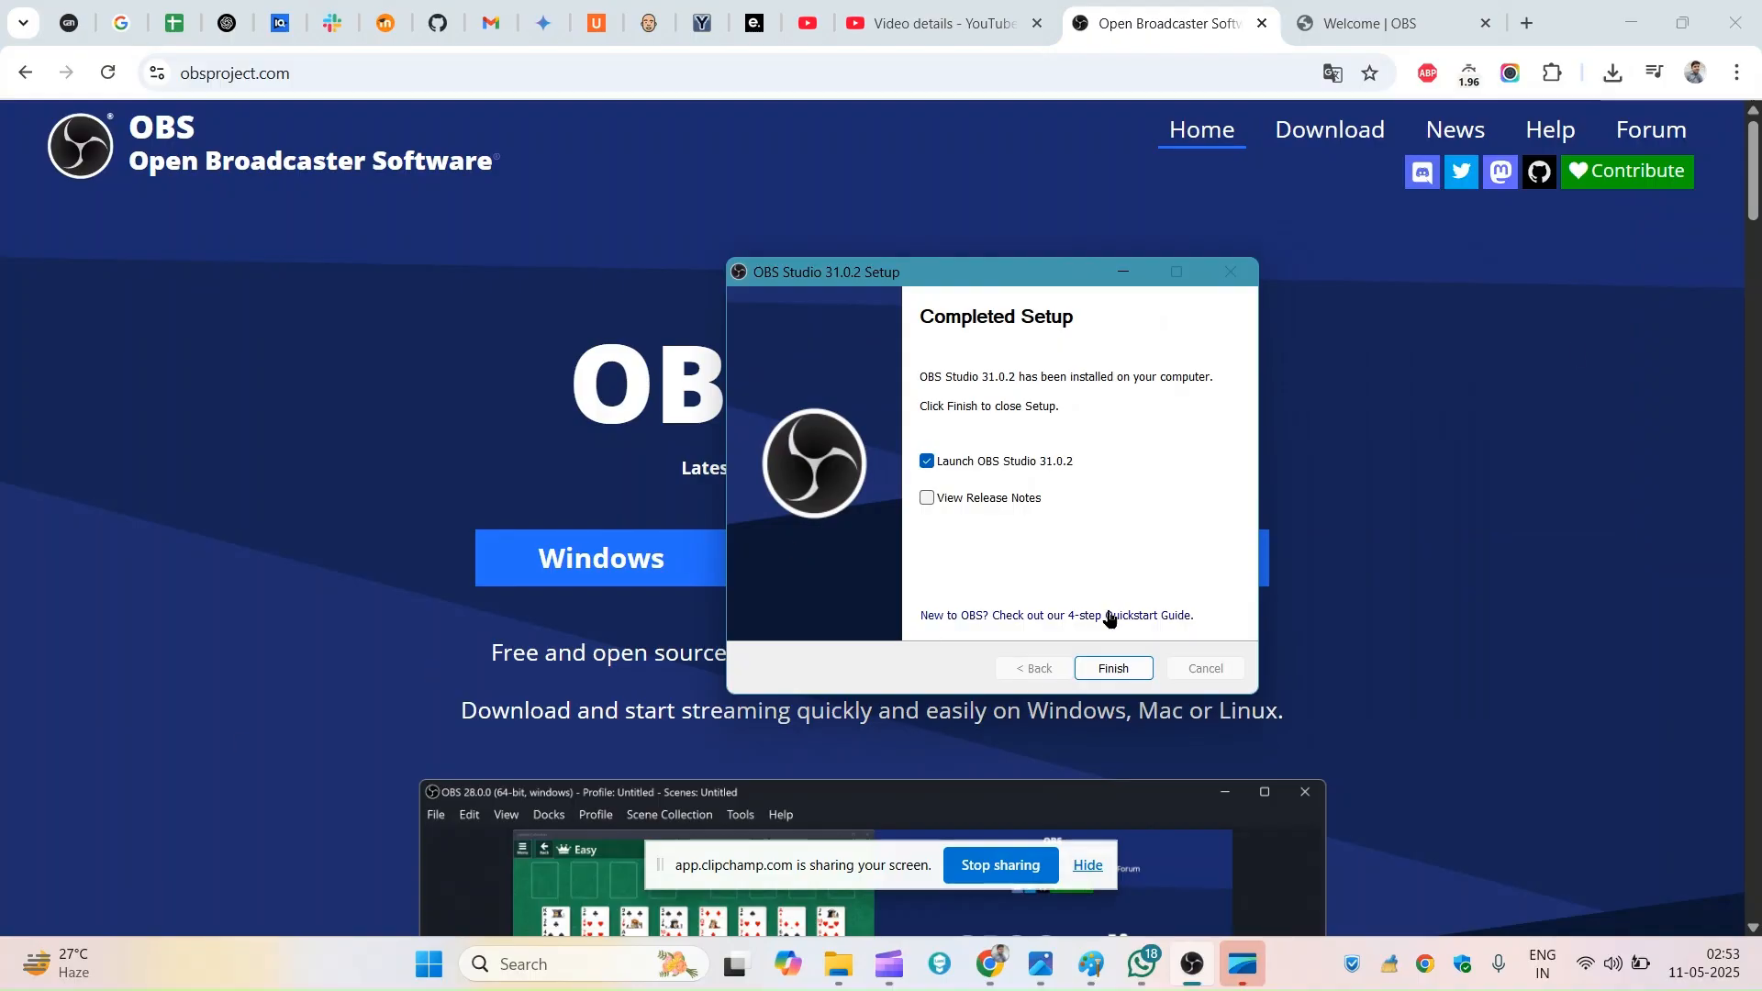
pyautogui.click(1111, 668)
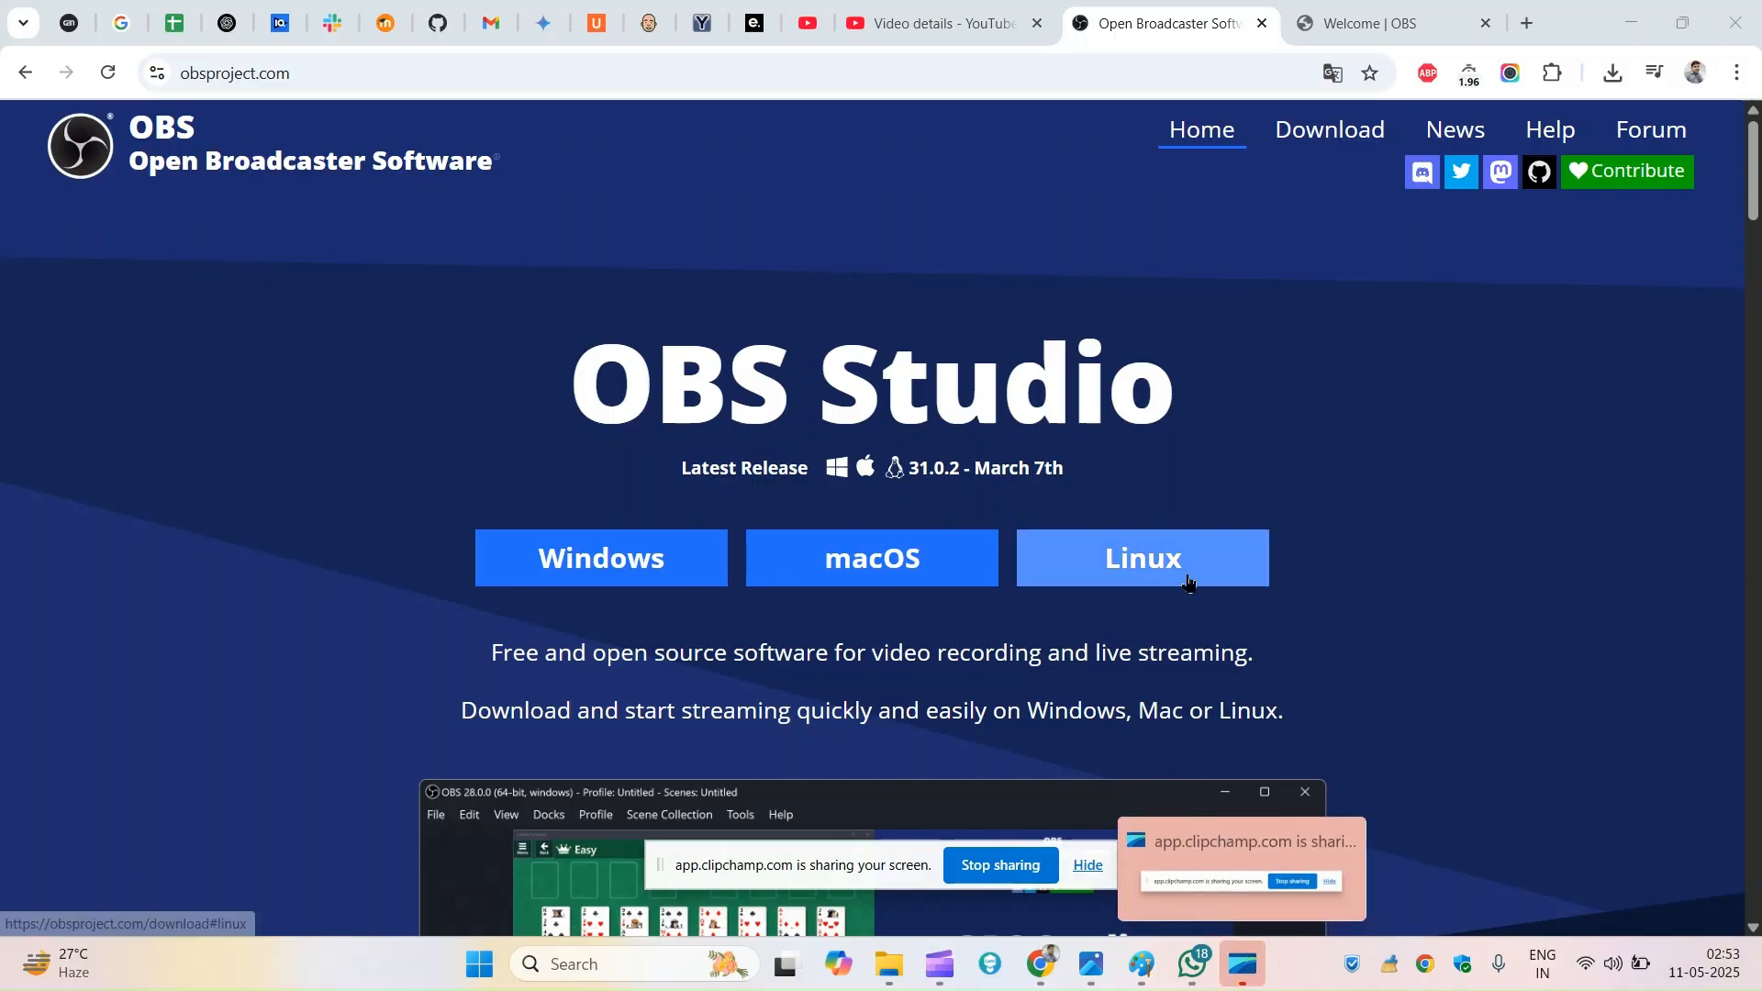
pyautogui.click(1202, 406)
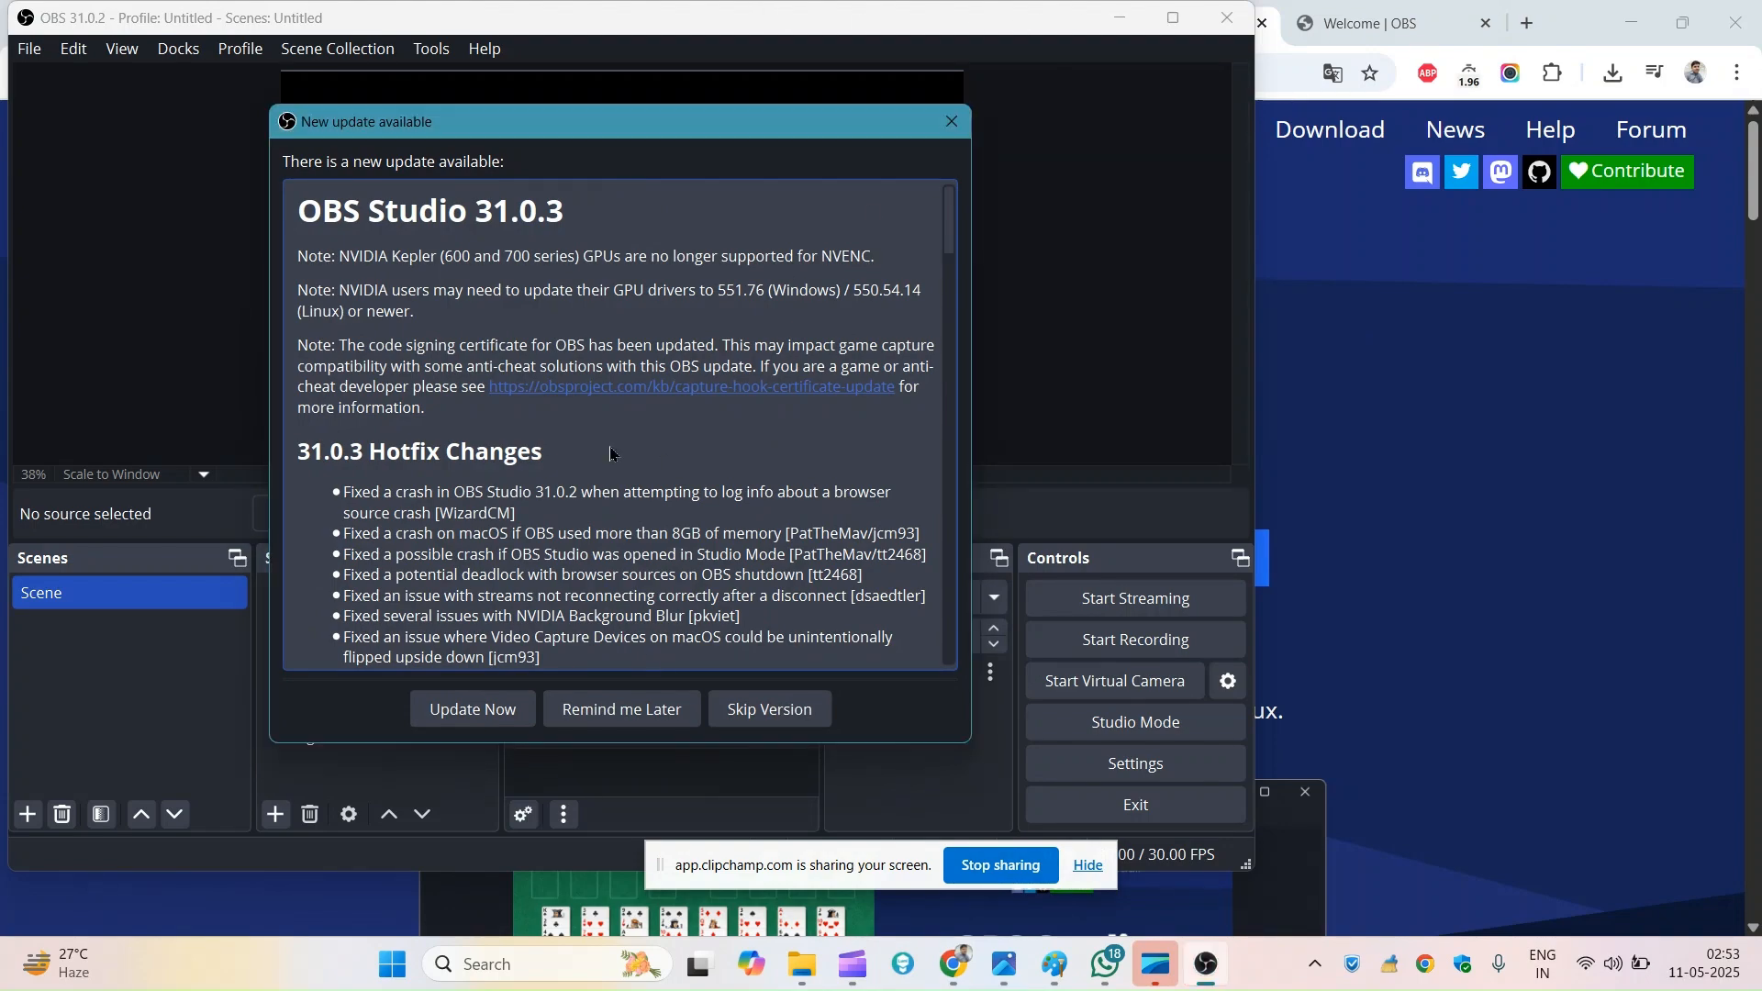
# Step: Skim the release notes of the OBS Studio 31.0.3 update and start installing it immediately
pyautogui.moveTo(957, 221); pyautogui.dragTo(951, 601)
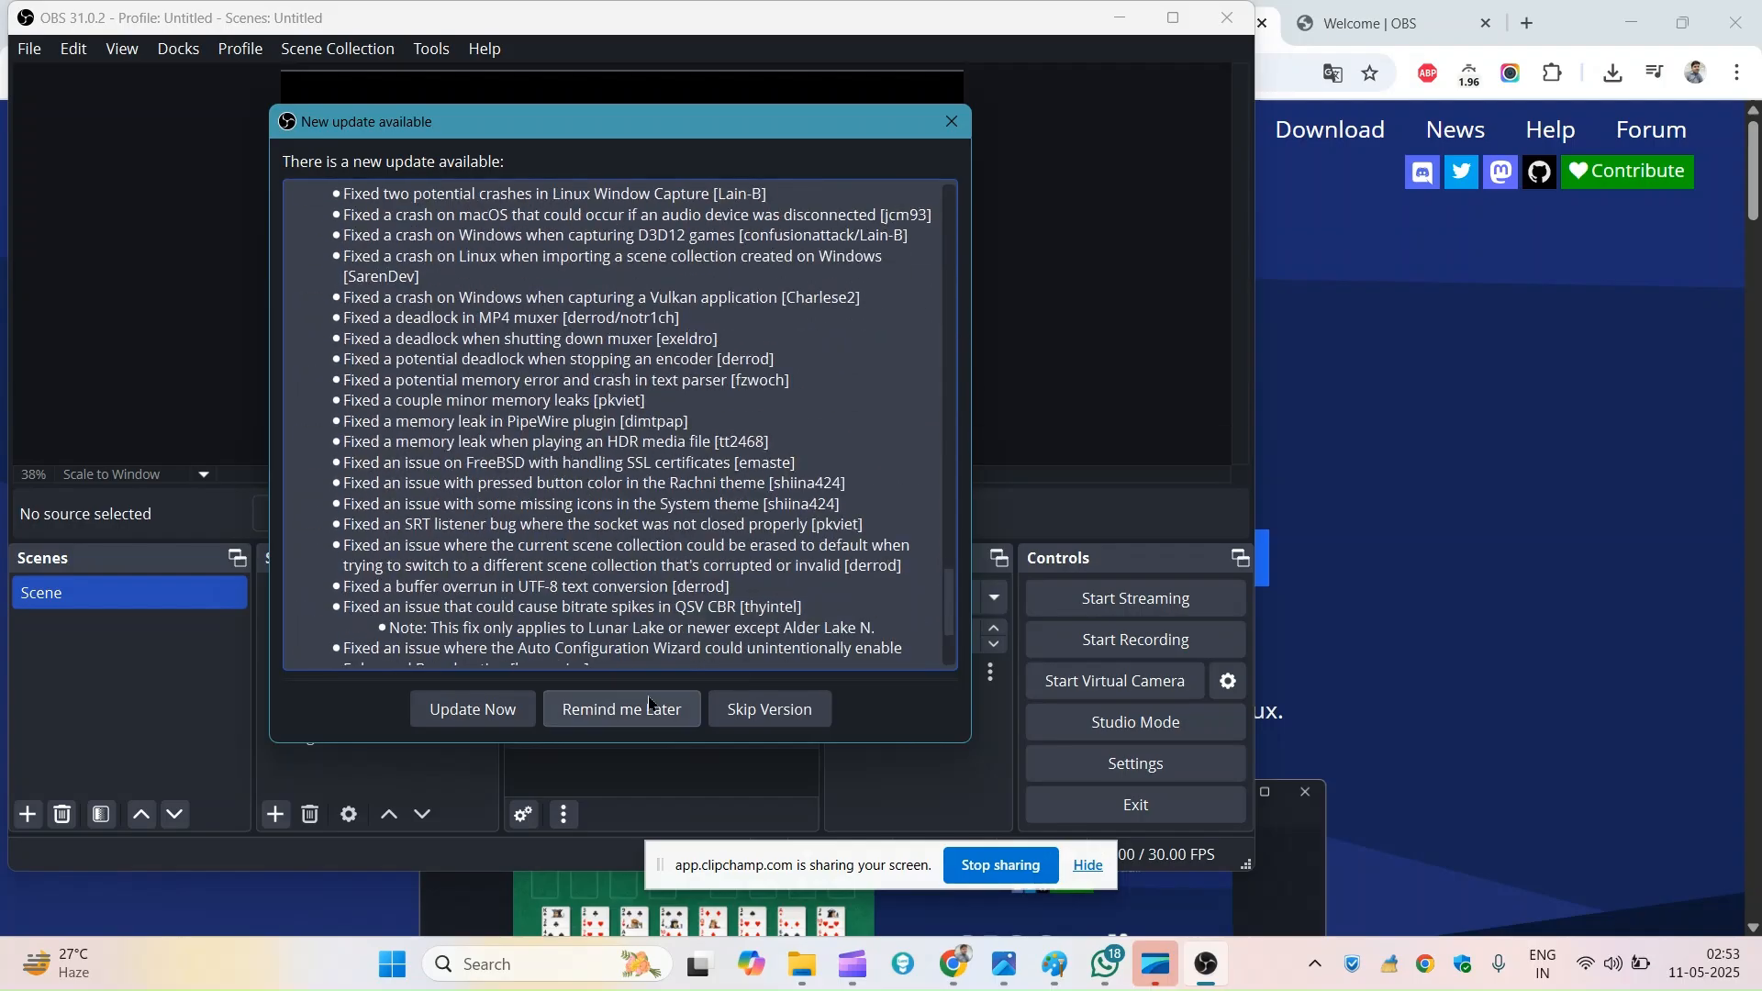
pyautogui.click(473, 711)
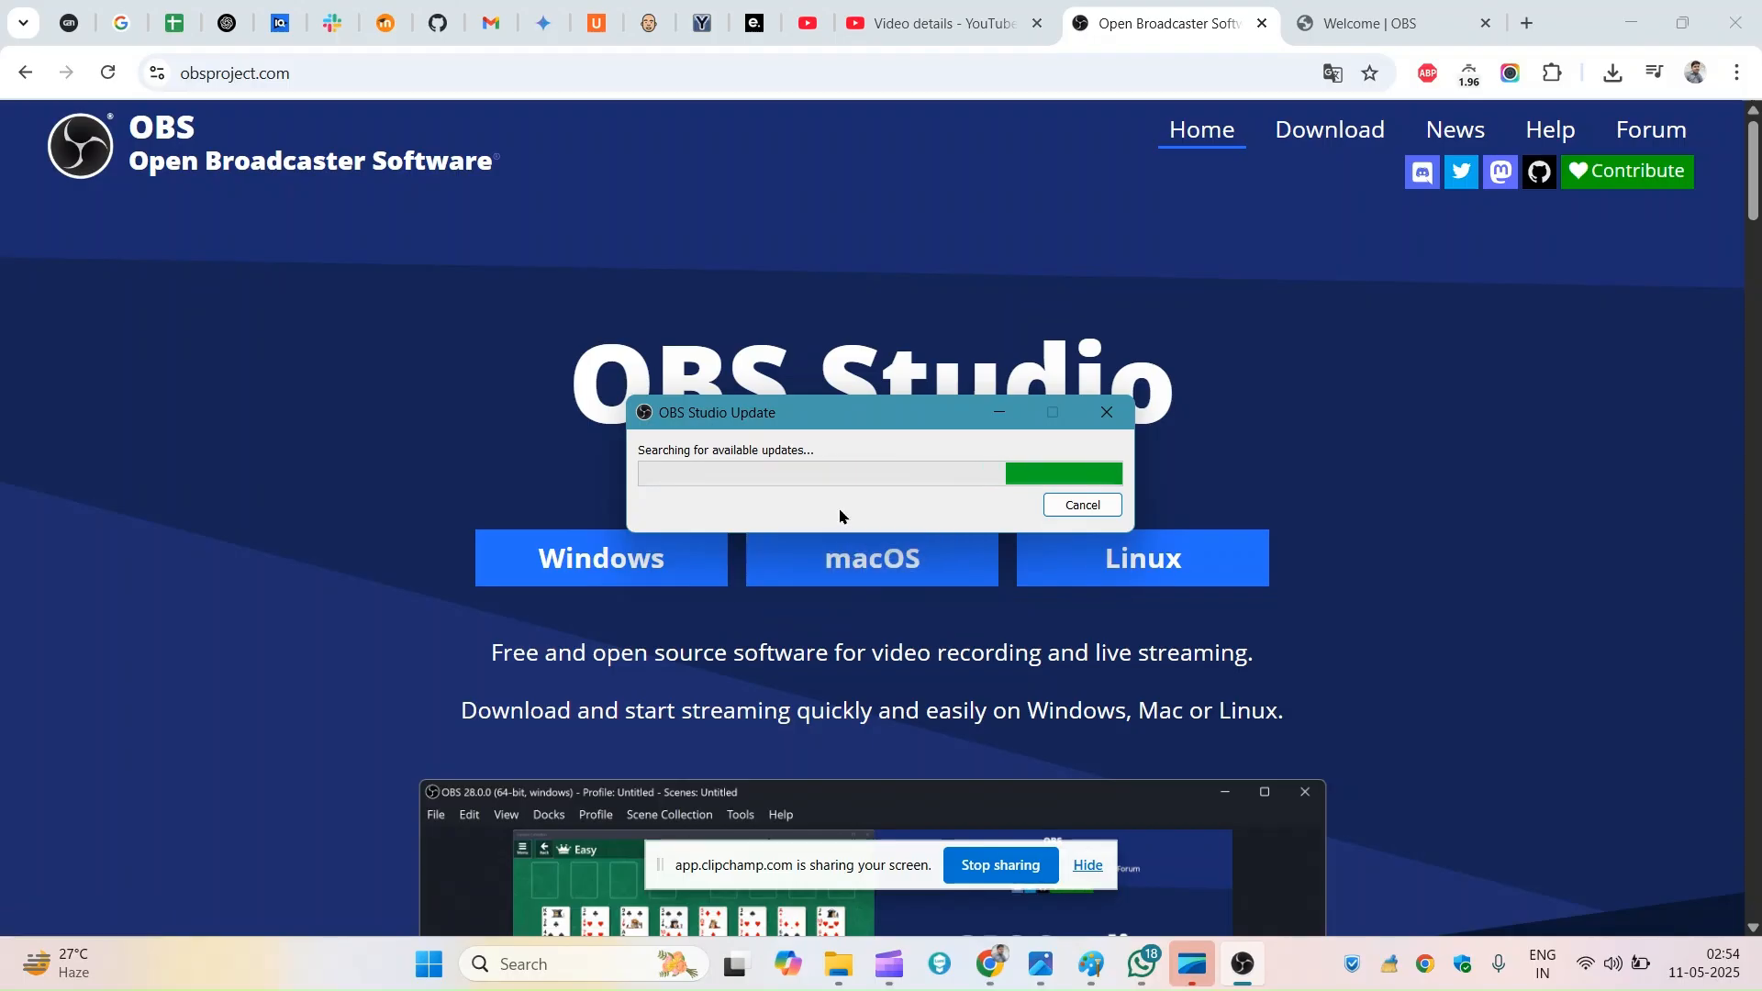
pyautogui.moveTo(814, 419); pyautogui.dragTo(801, 398)
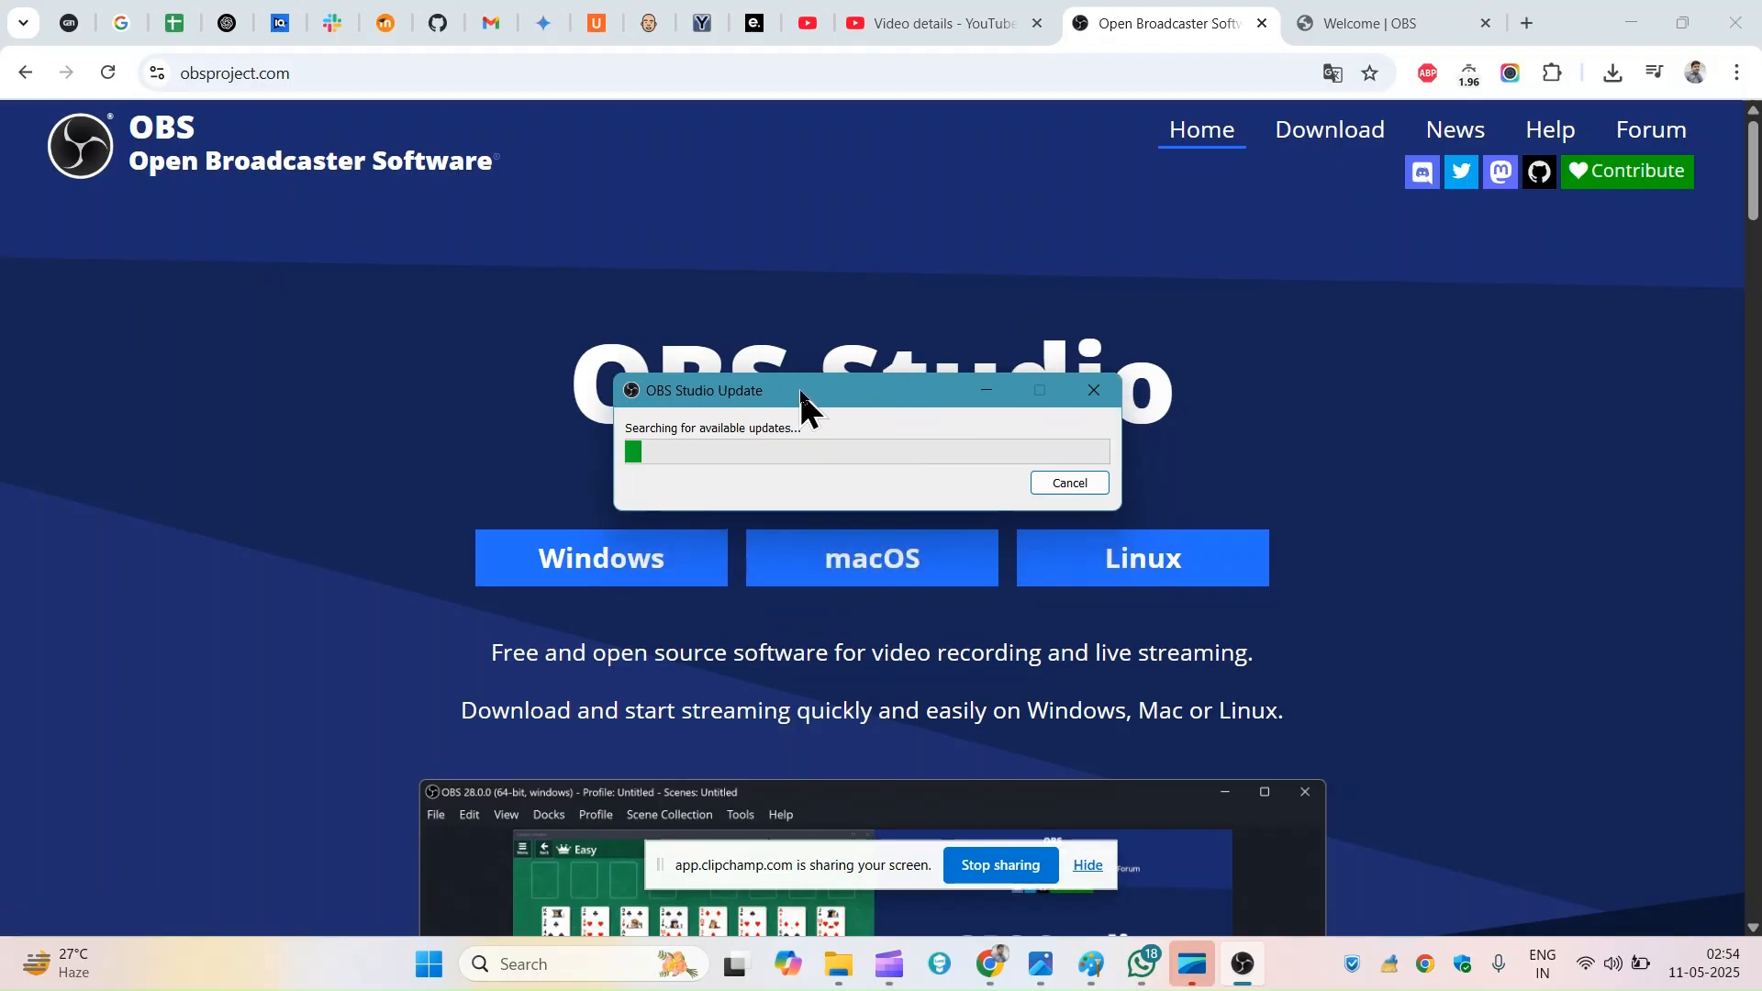
pyautogui.click(1248, 980)
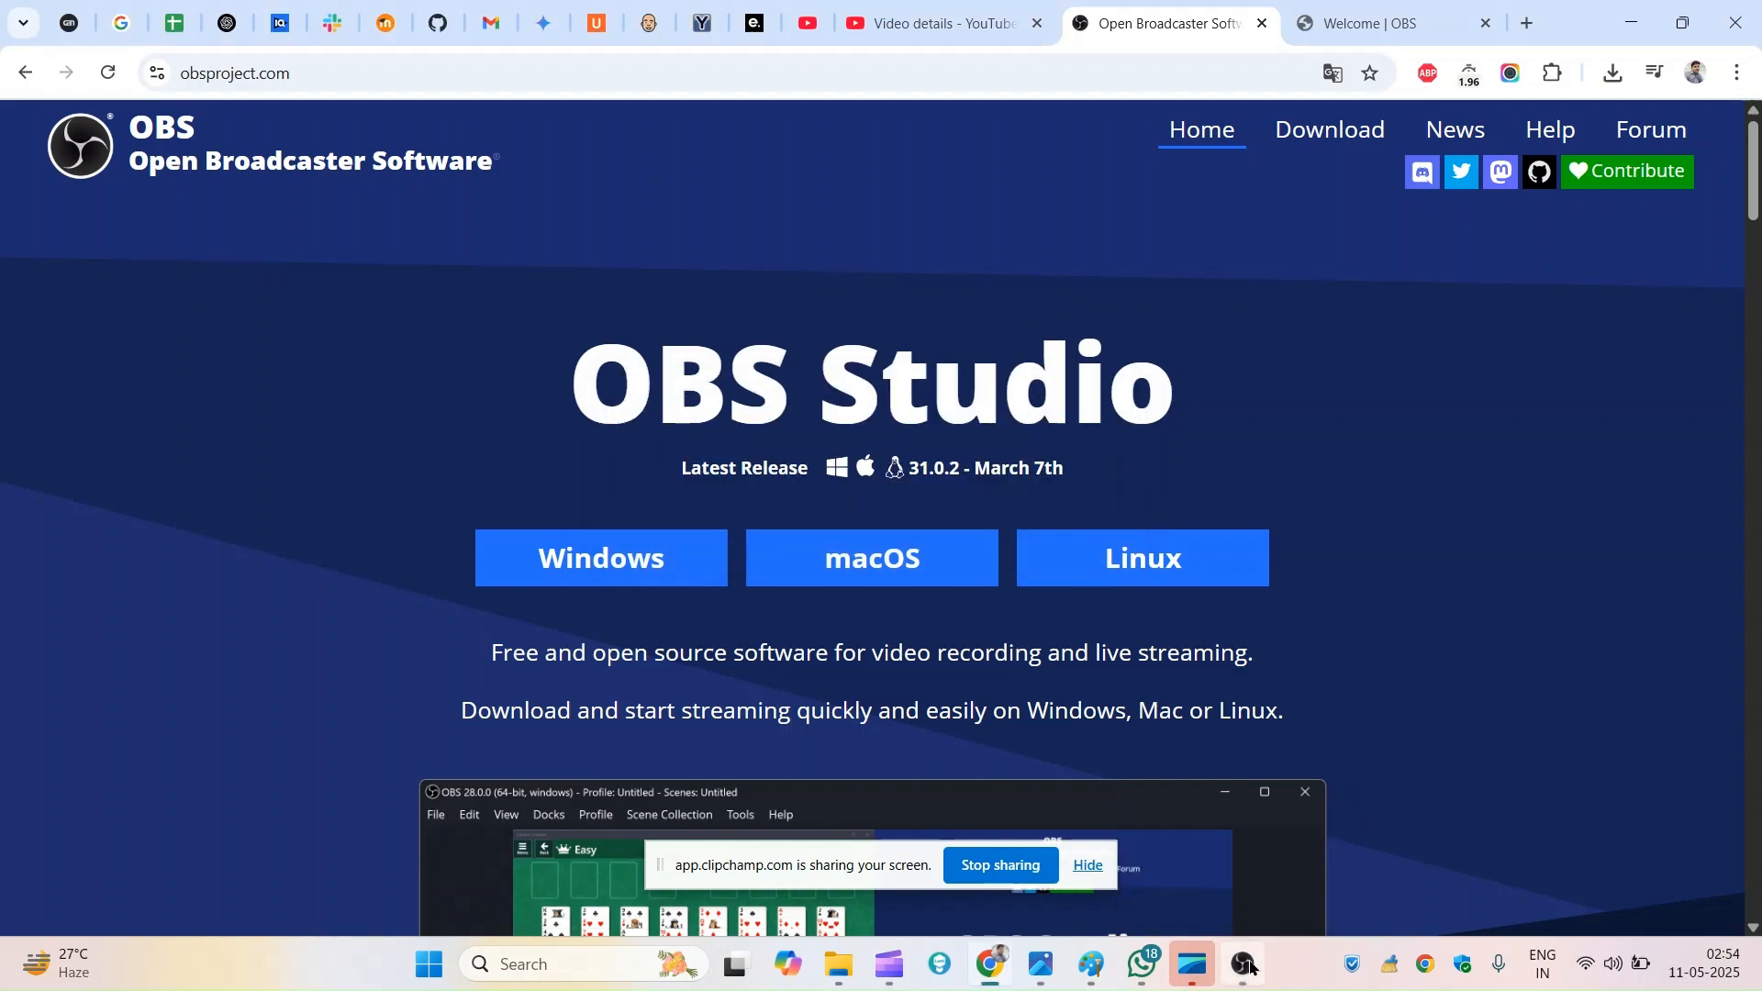
pyautogui.click(1242, 963)
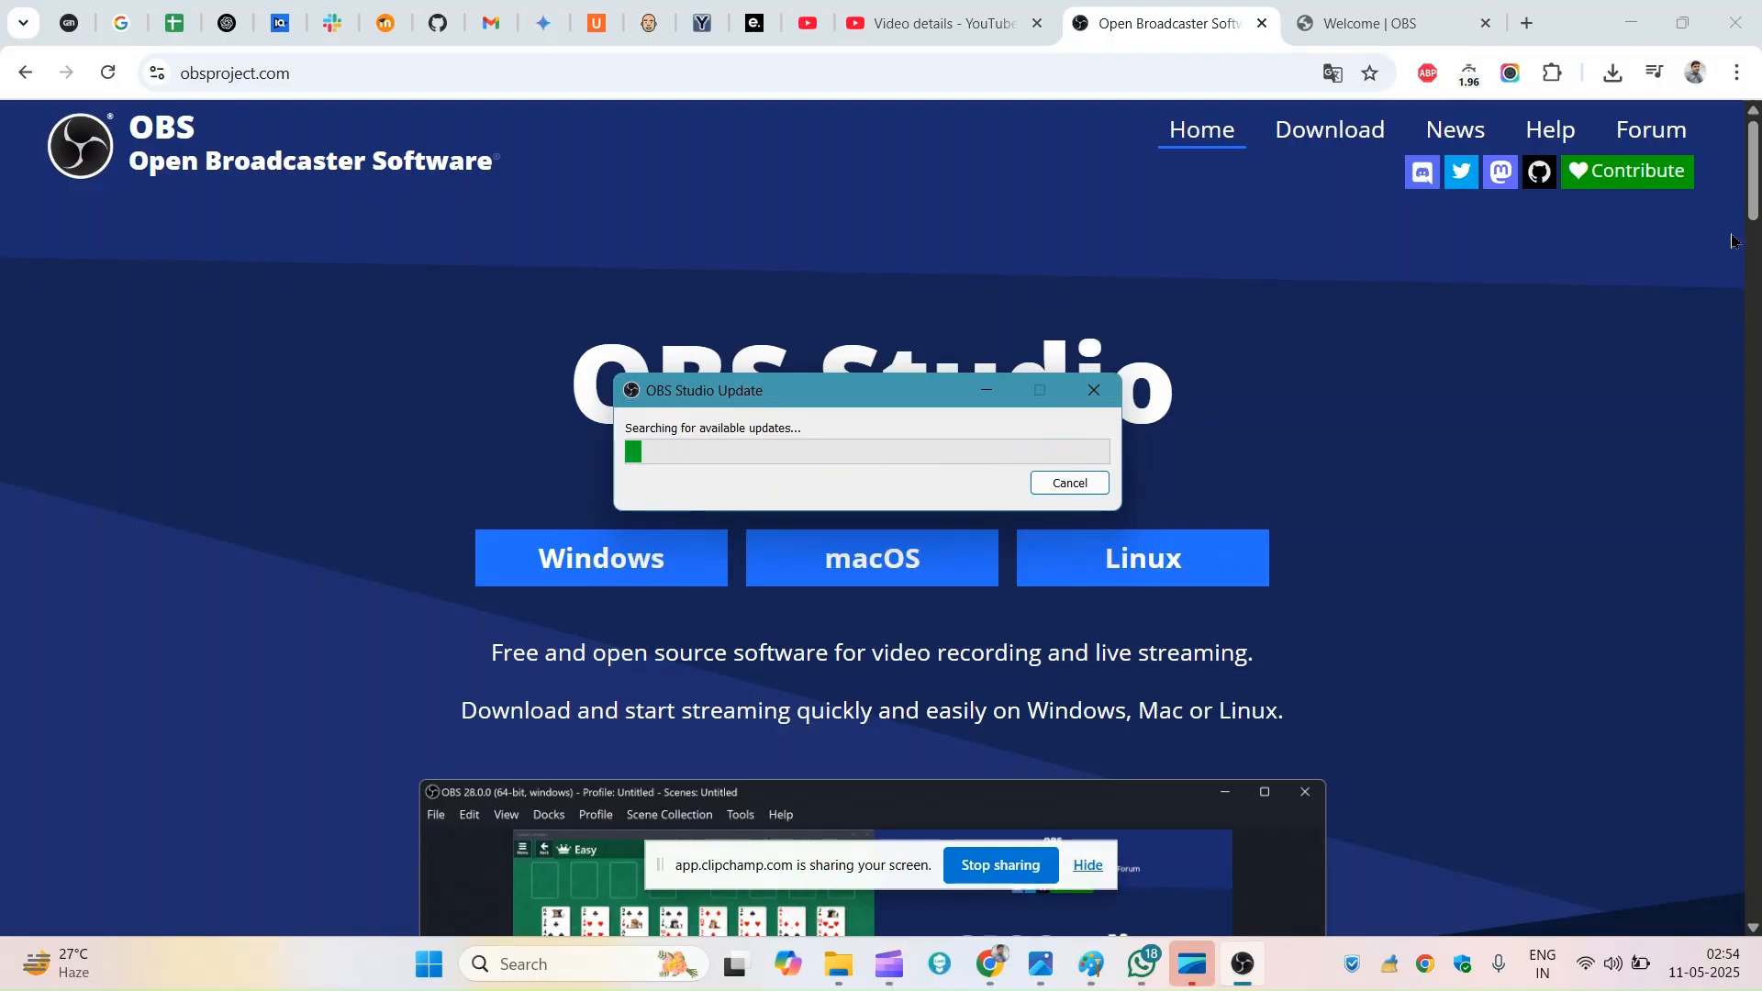
# Step: Browse the sponsor tiers and the Features section of the OBS website while the update runs
pyautogui.scroll(-2, 870, 462)
pyautogui.scroll(-13, 870, 462)
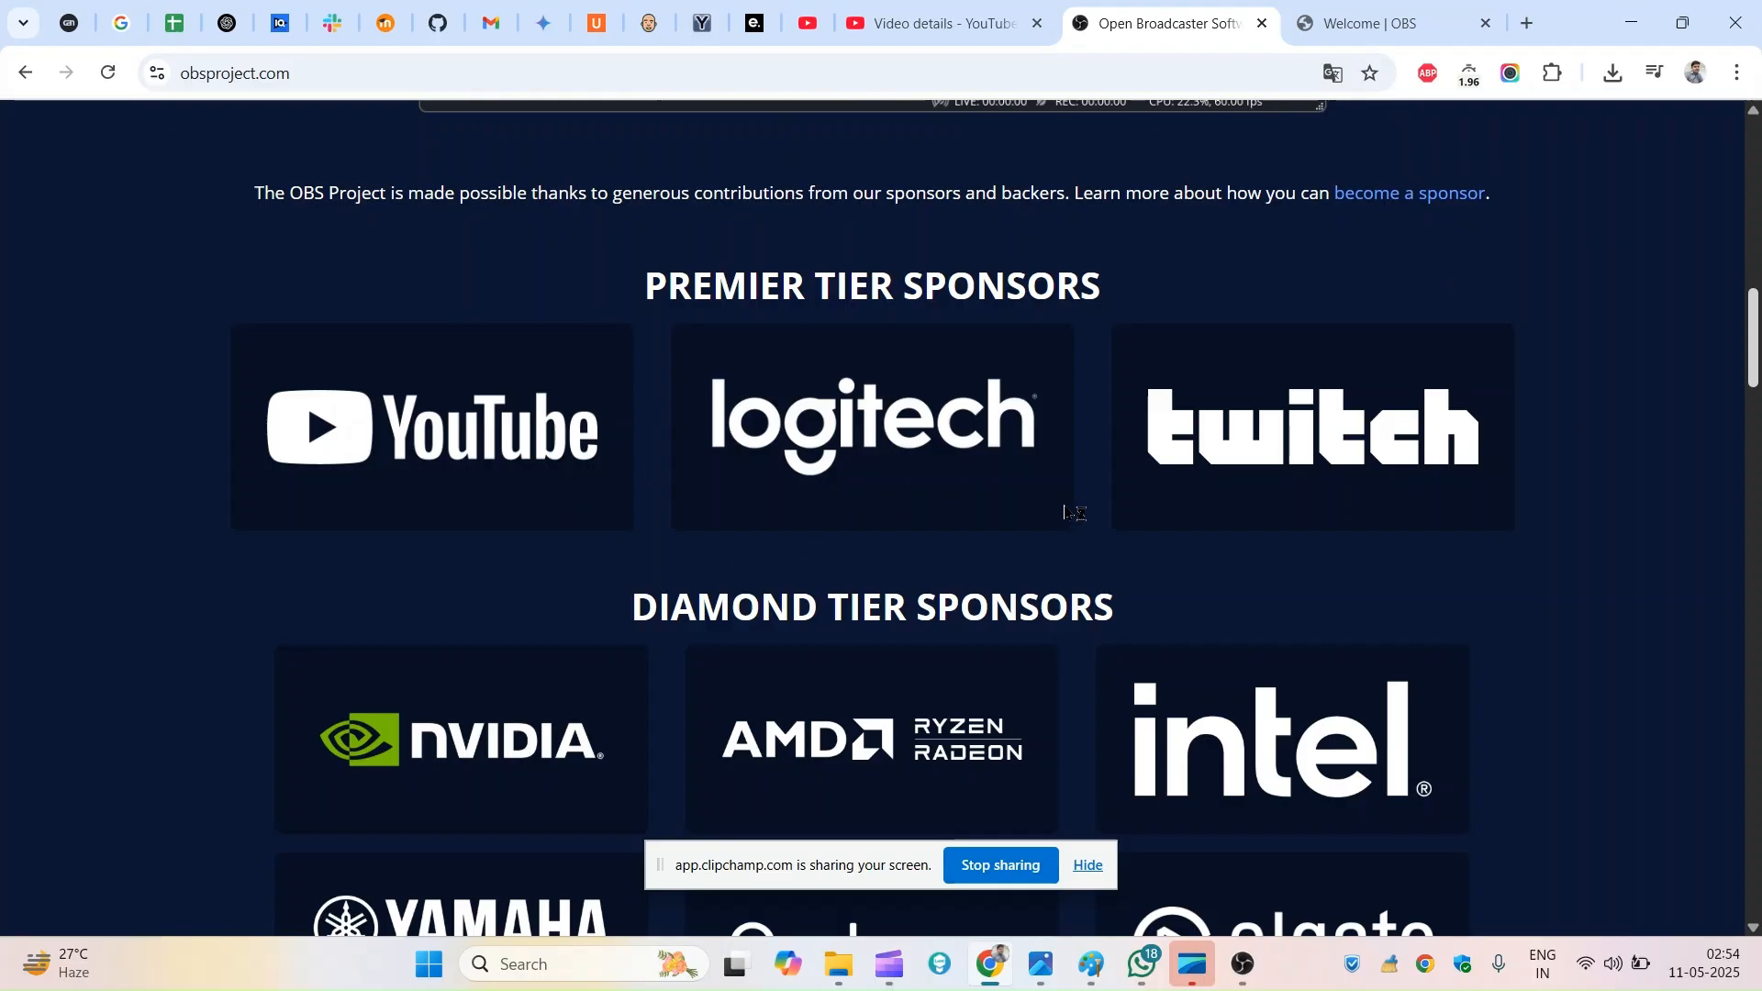
pyautogui.doubleClick(687, 288)
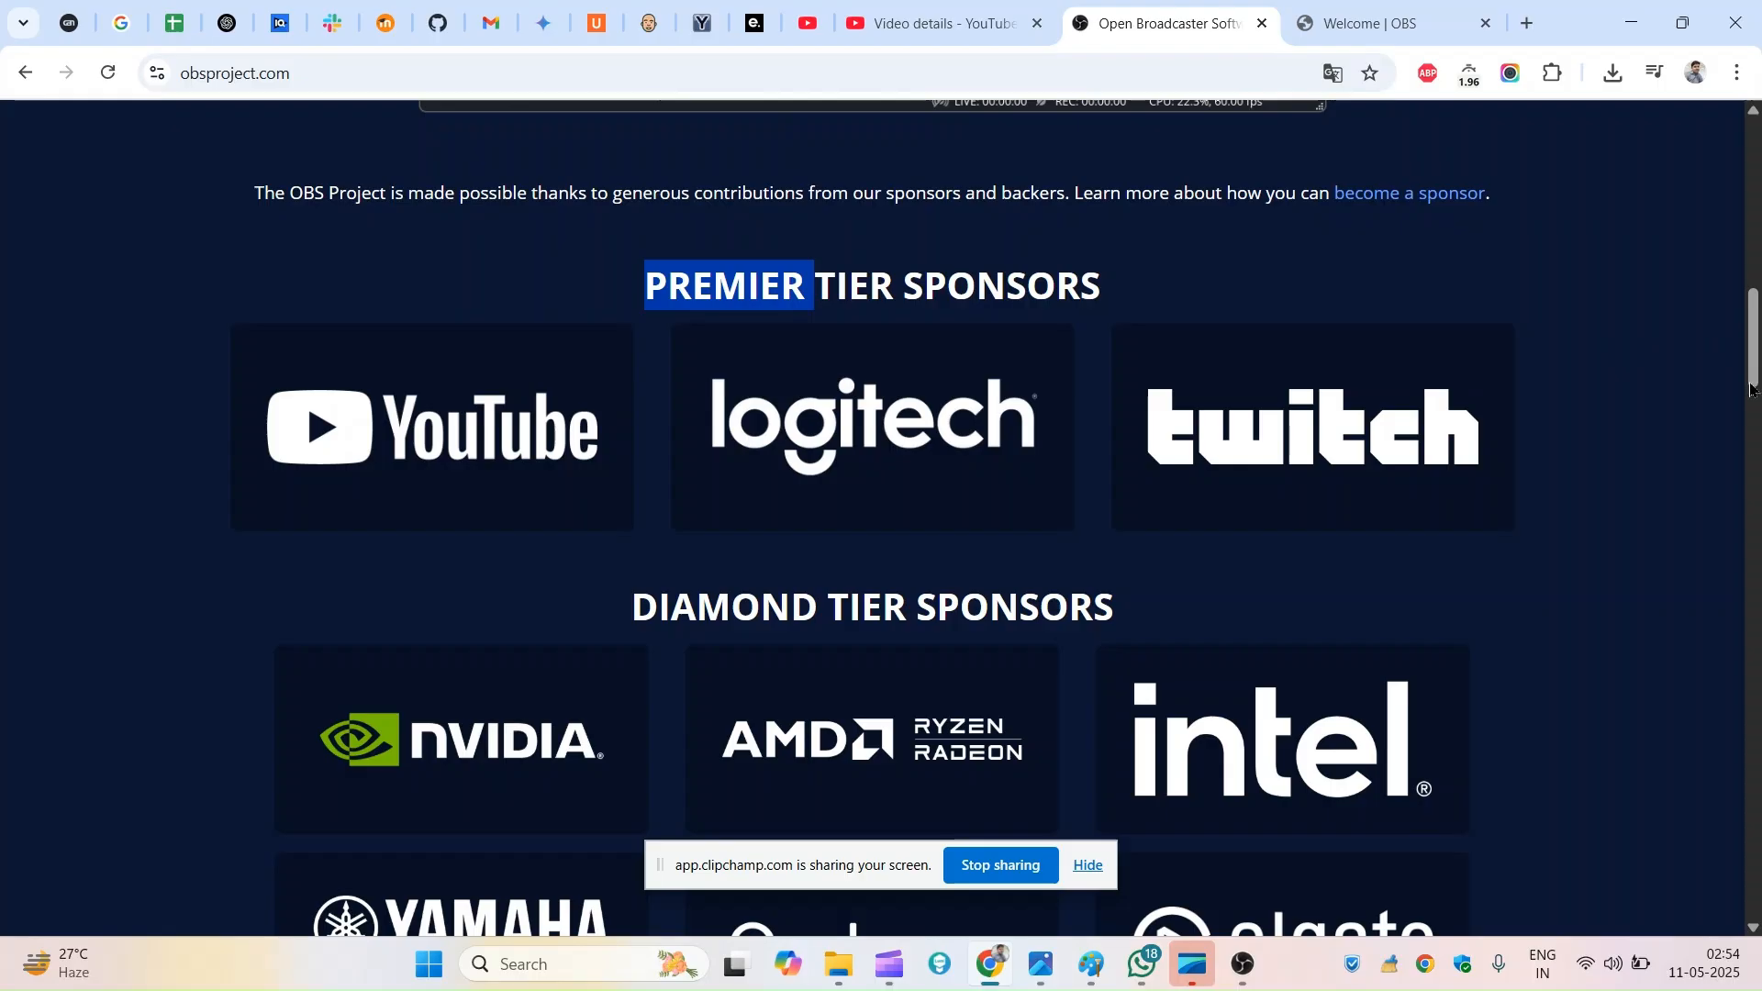
pyautogui.scroll(-8, 881, 517)
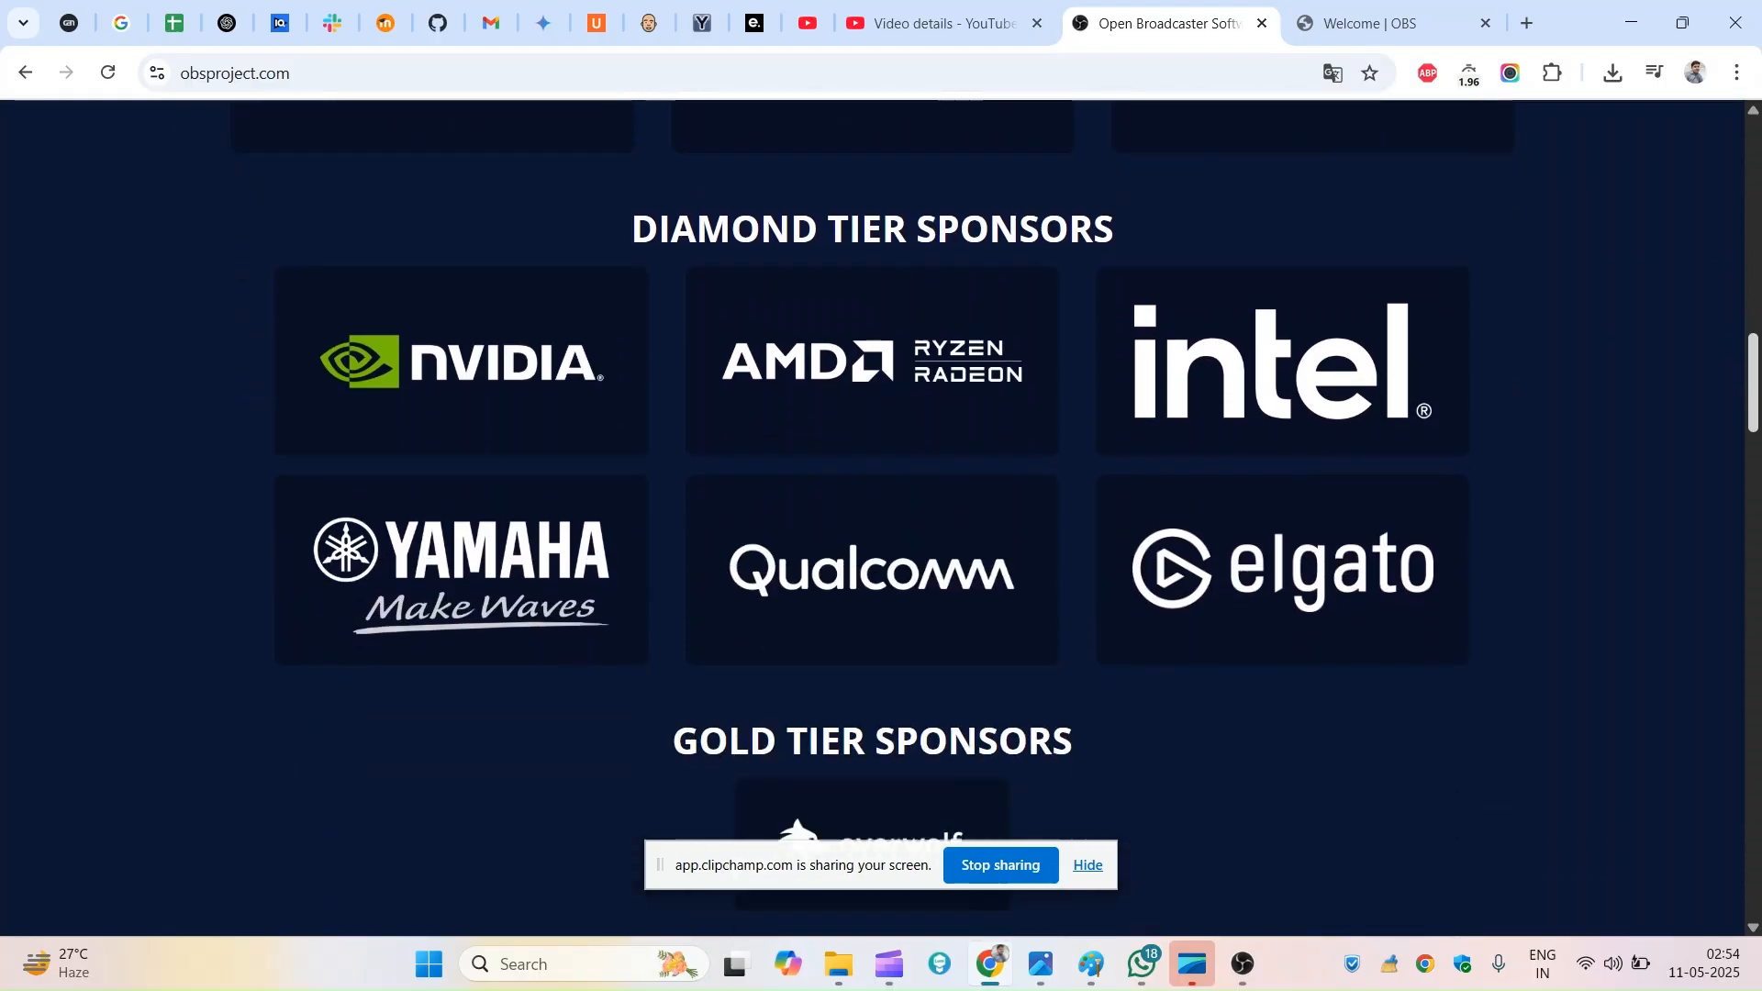
pyautogui.scroll(-6, 881, 518)
pyautogui.scroll(1, 1528, 837)
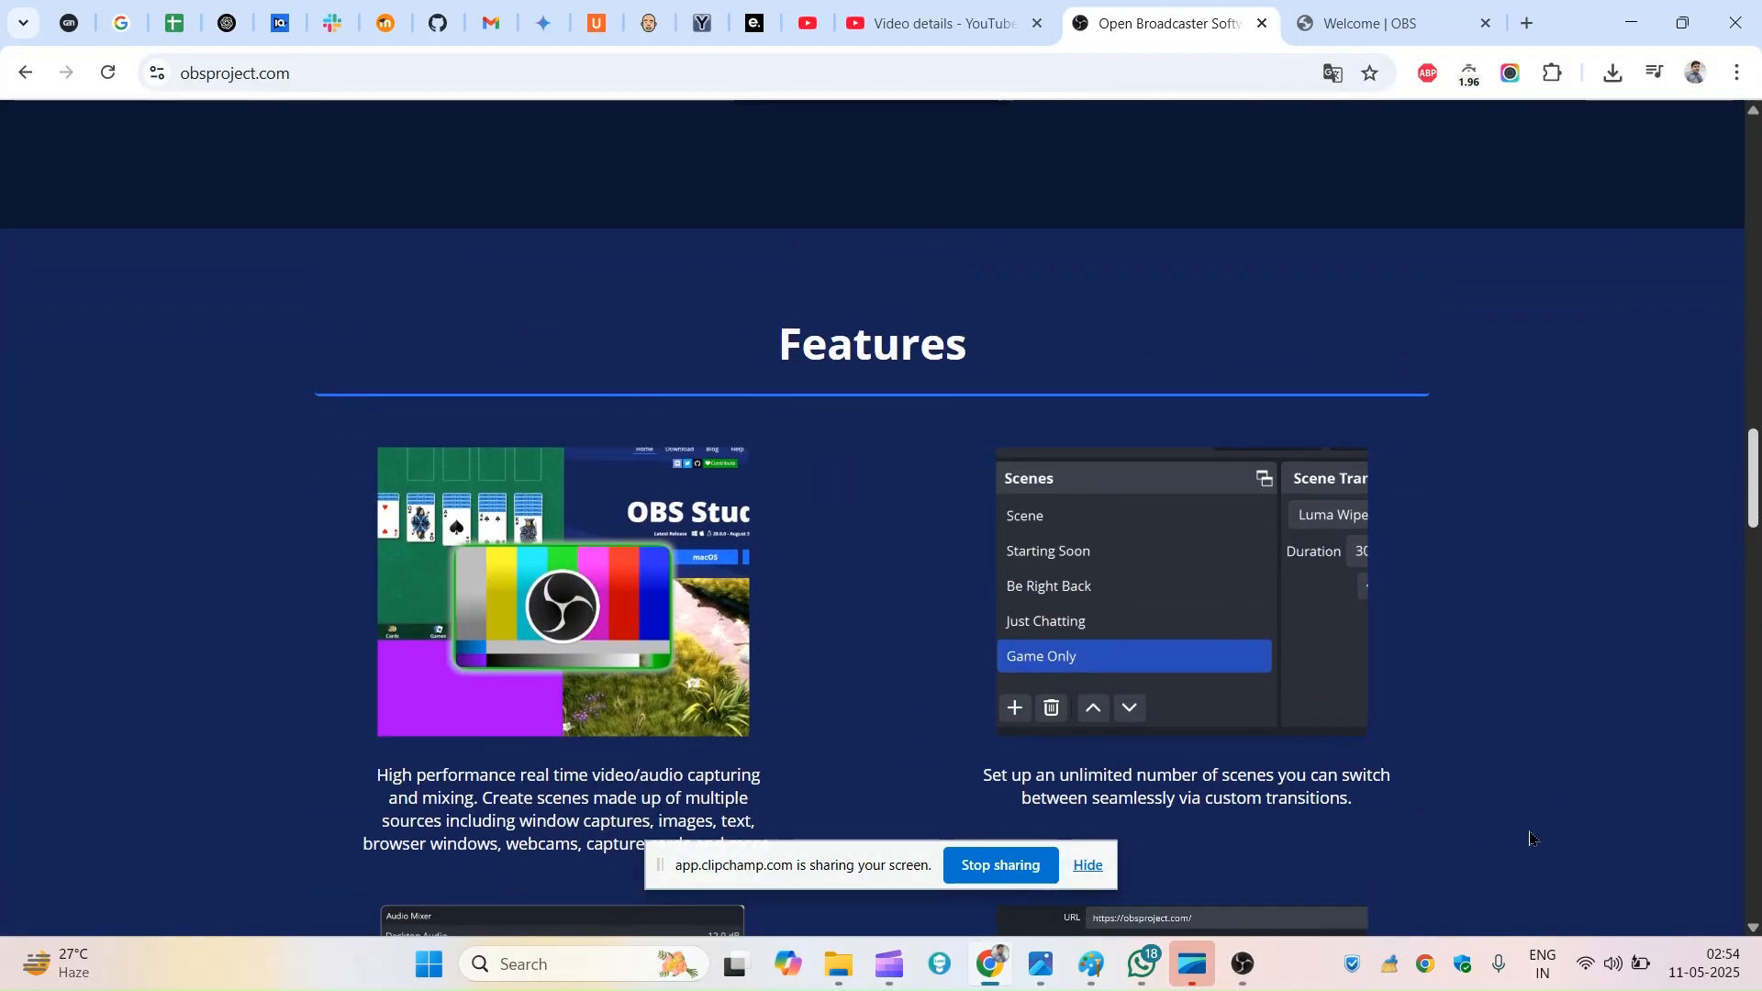
pyautogui.hotkey('ctrl', 'shift', 'Tab')
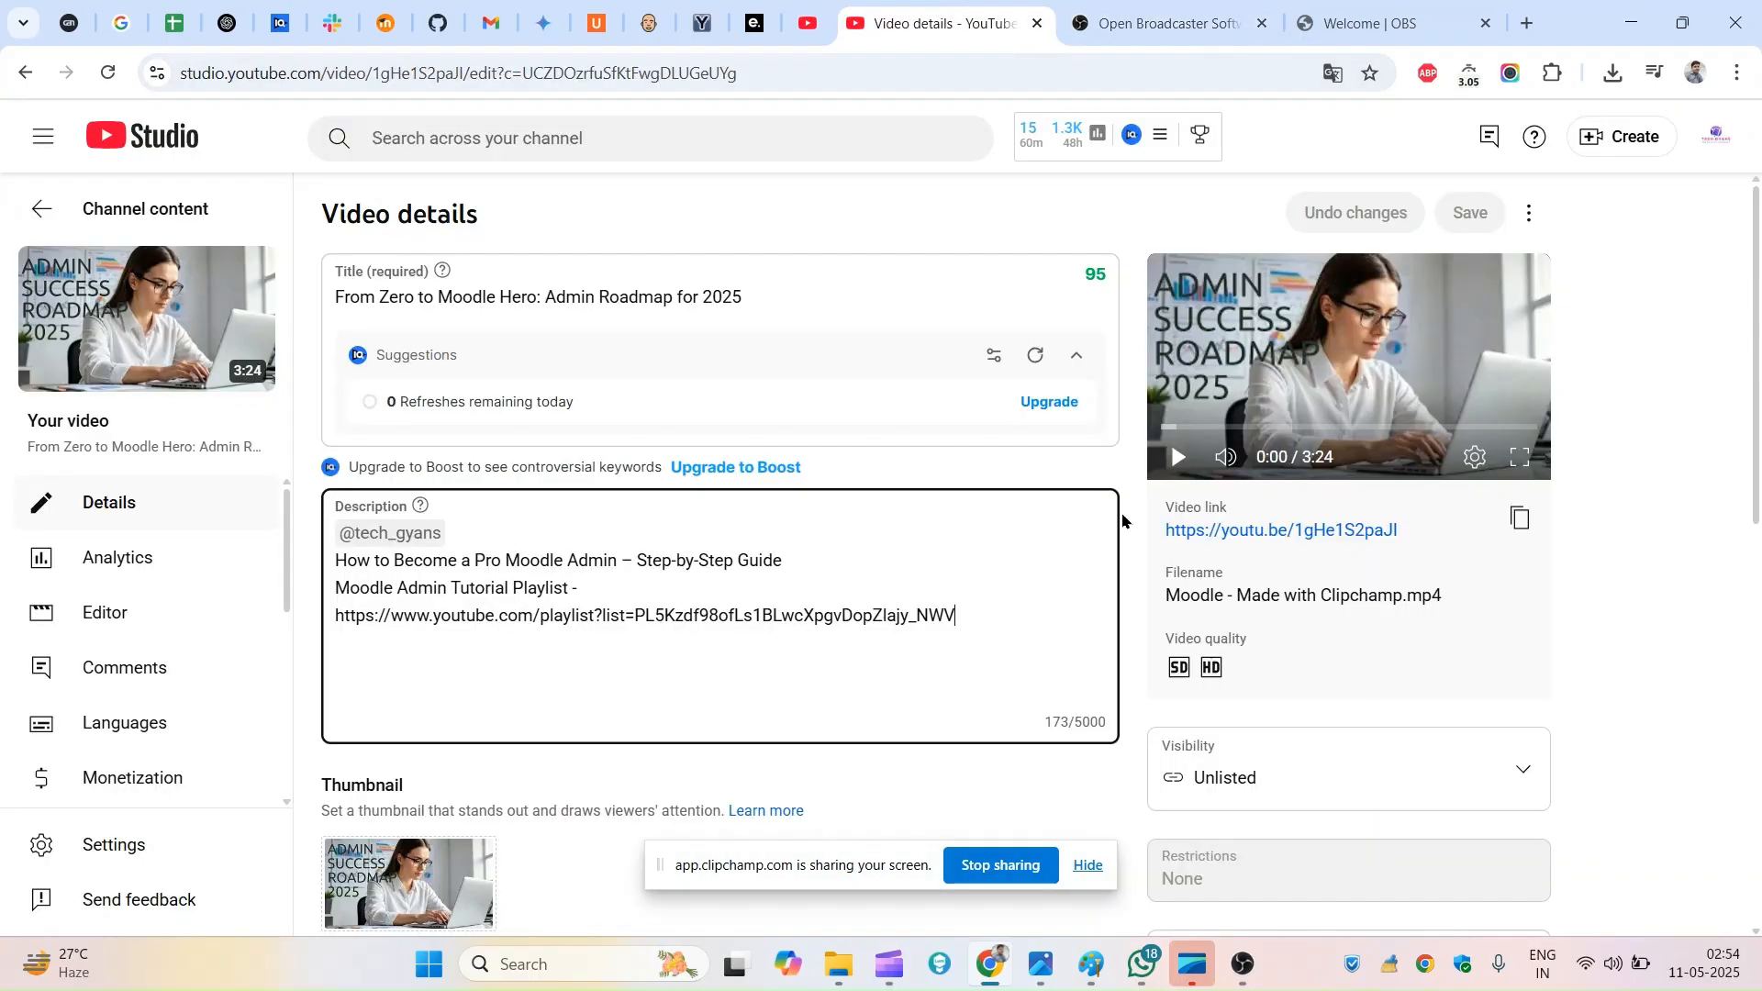
pyautogui.click(1253, 11)
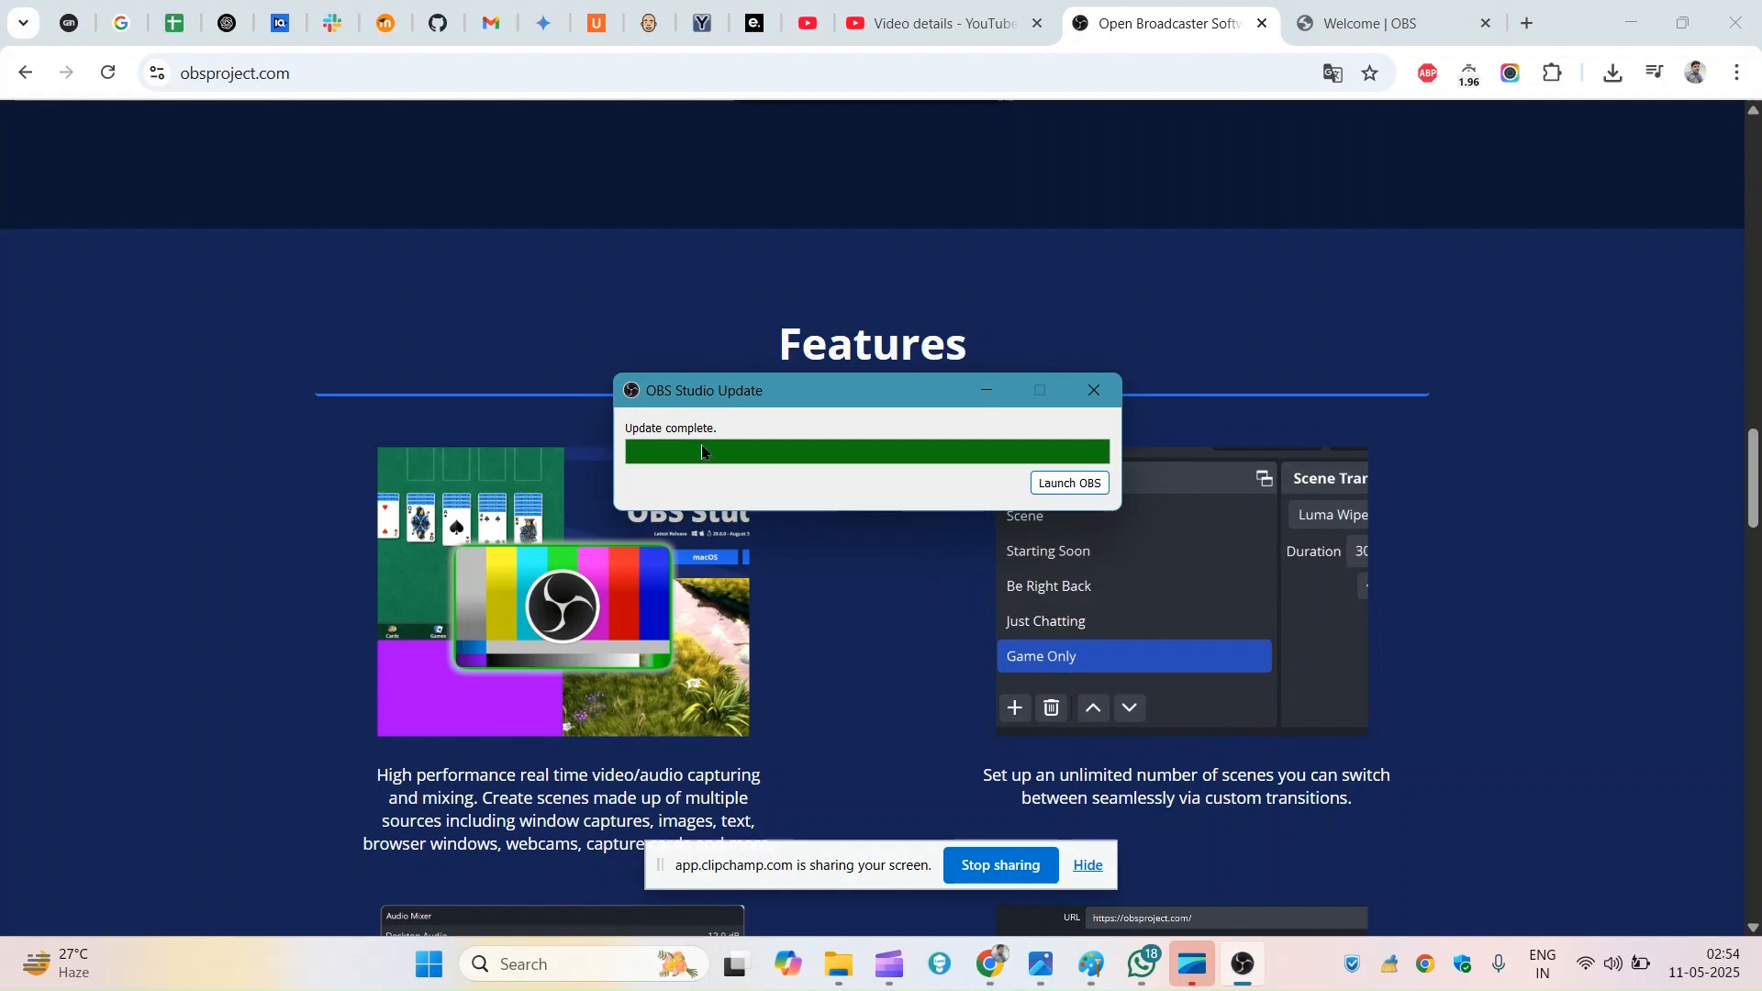
# Step: Launch the updated OBS Studio in a maximized window and hide the screen-sharing notice
pyautogui.click(1057, 483)
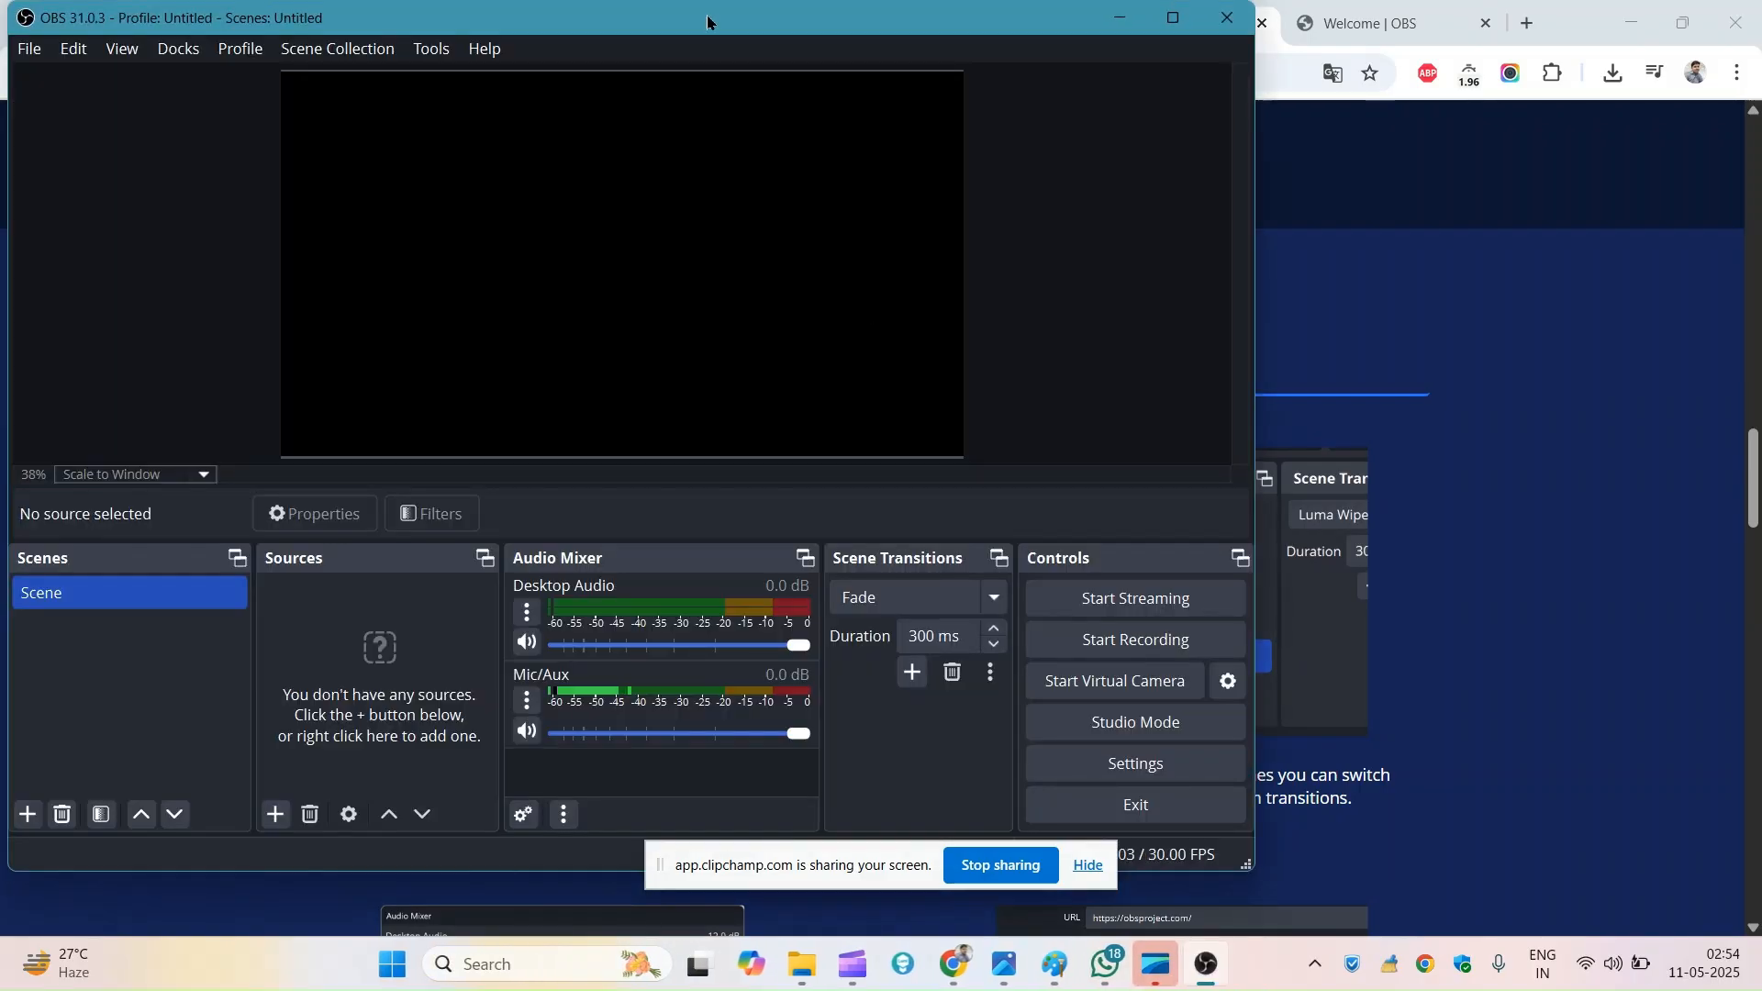
pyautogui.moveTo(707, 19); pyautogui.dragTo(953, 94)
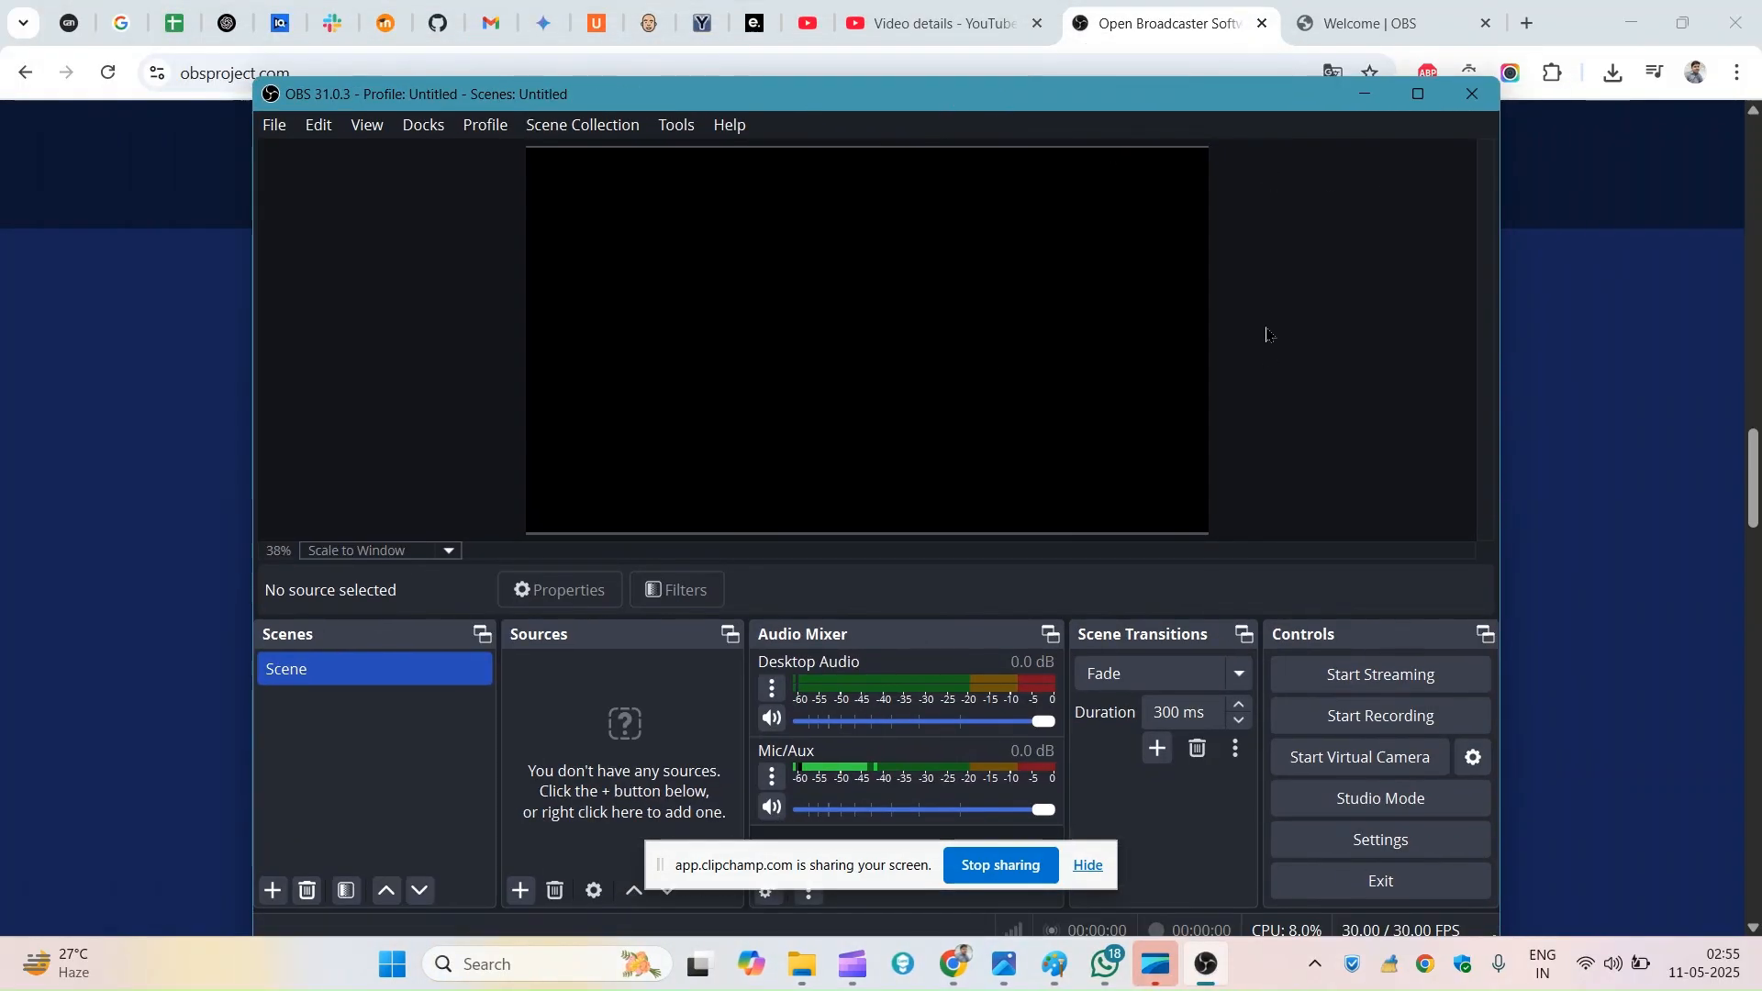
pyautogui.click(1417, 94)
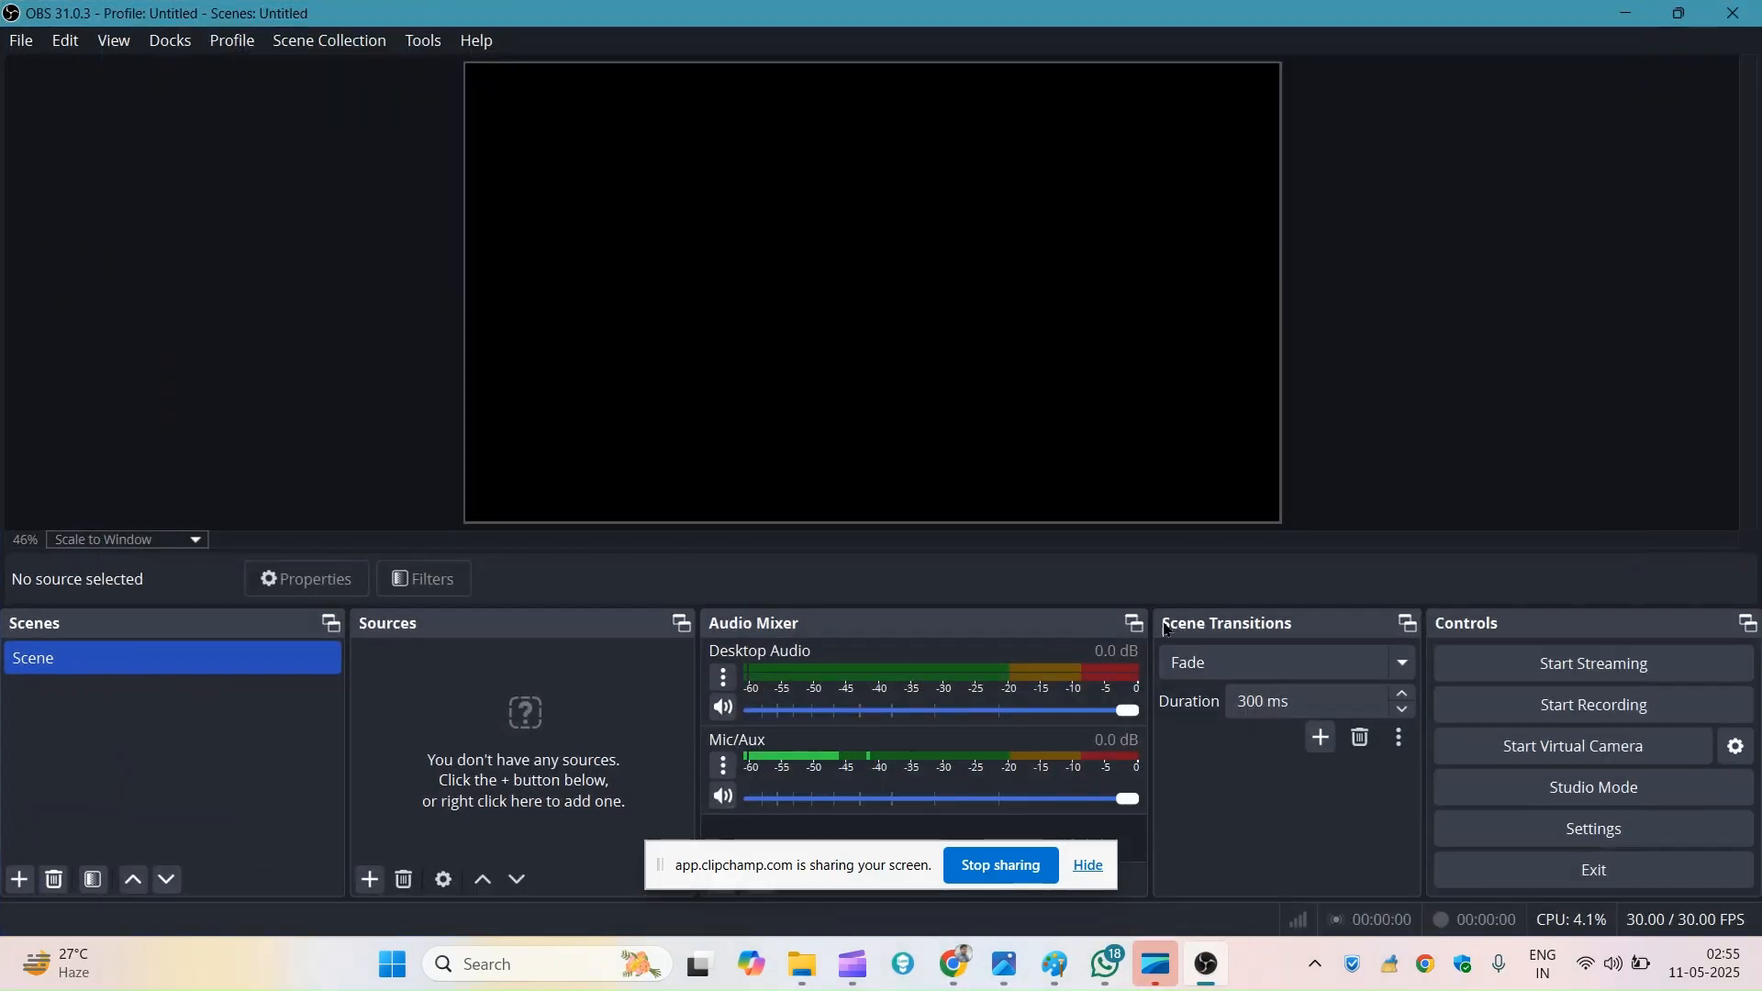
pyautogui.click(1102, 867)
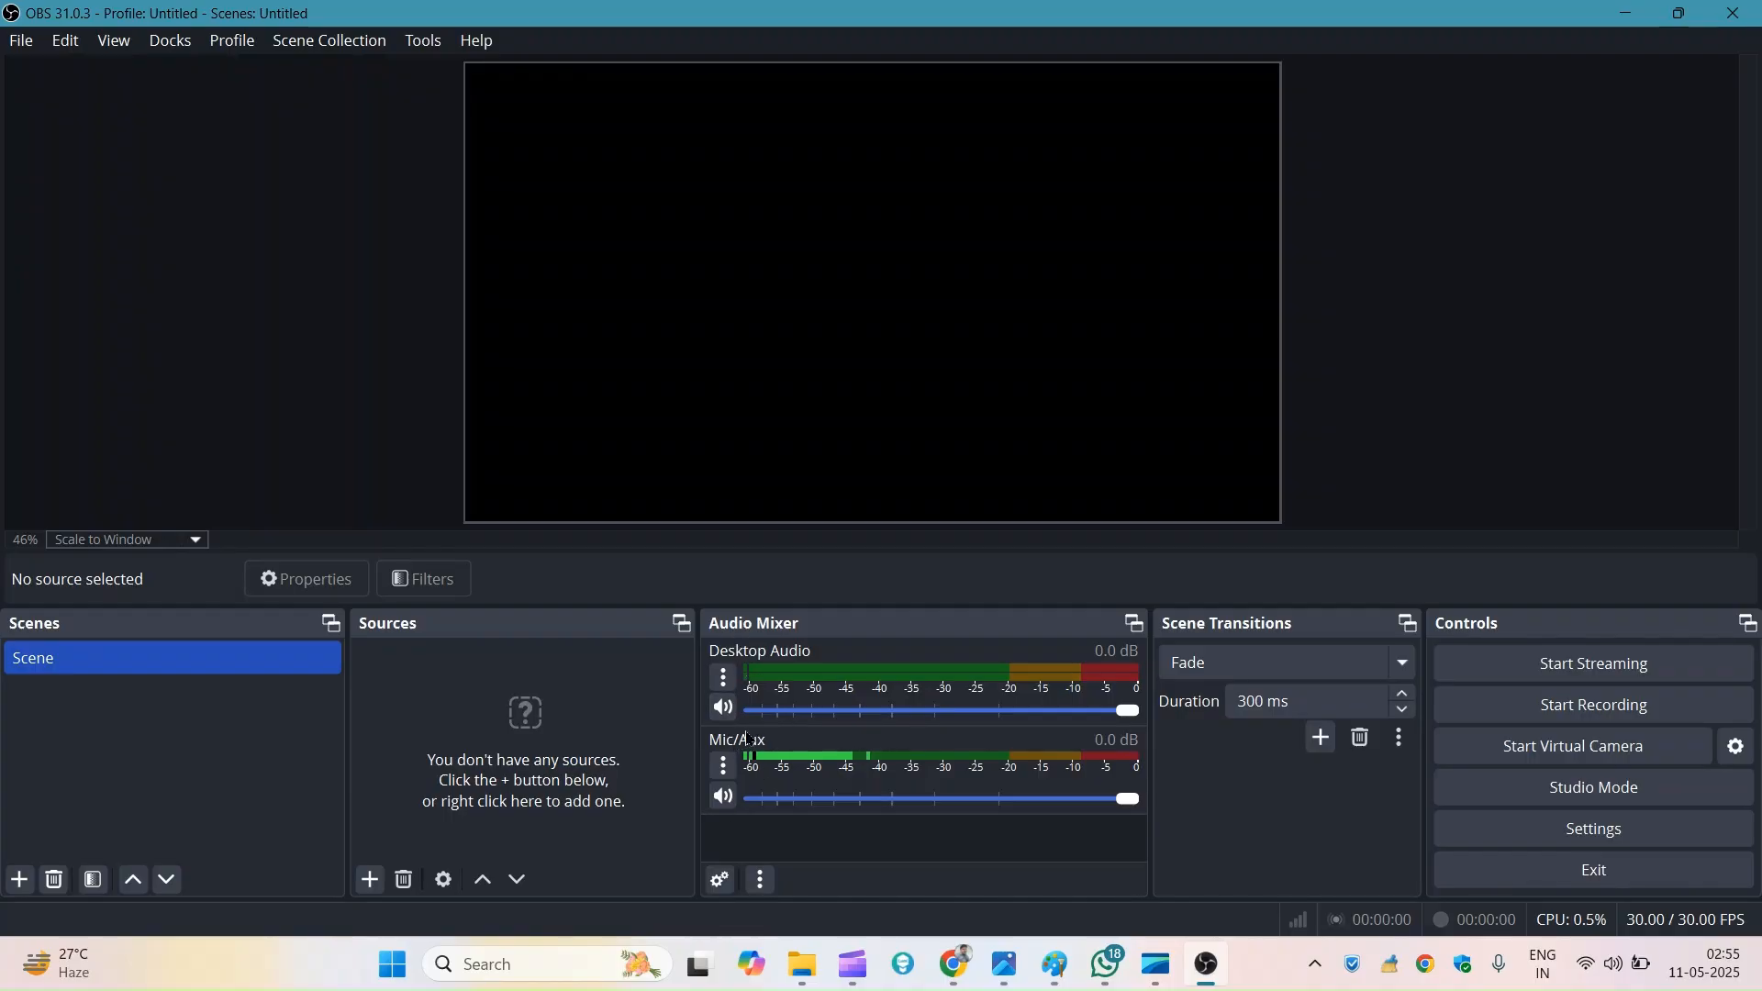
# Step: Mute both Desktop Audio and Mic/Aux in the audio mixer
pyautogui.click(724, 710)
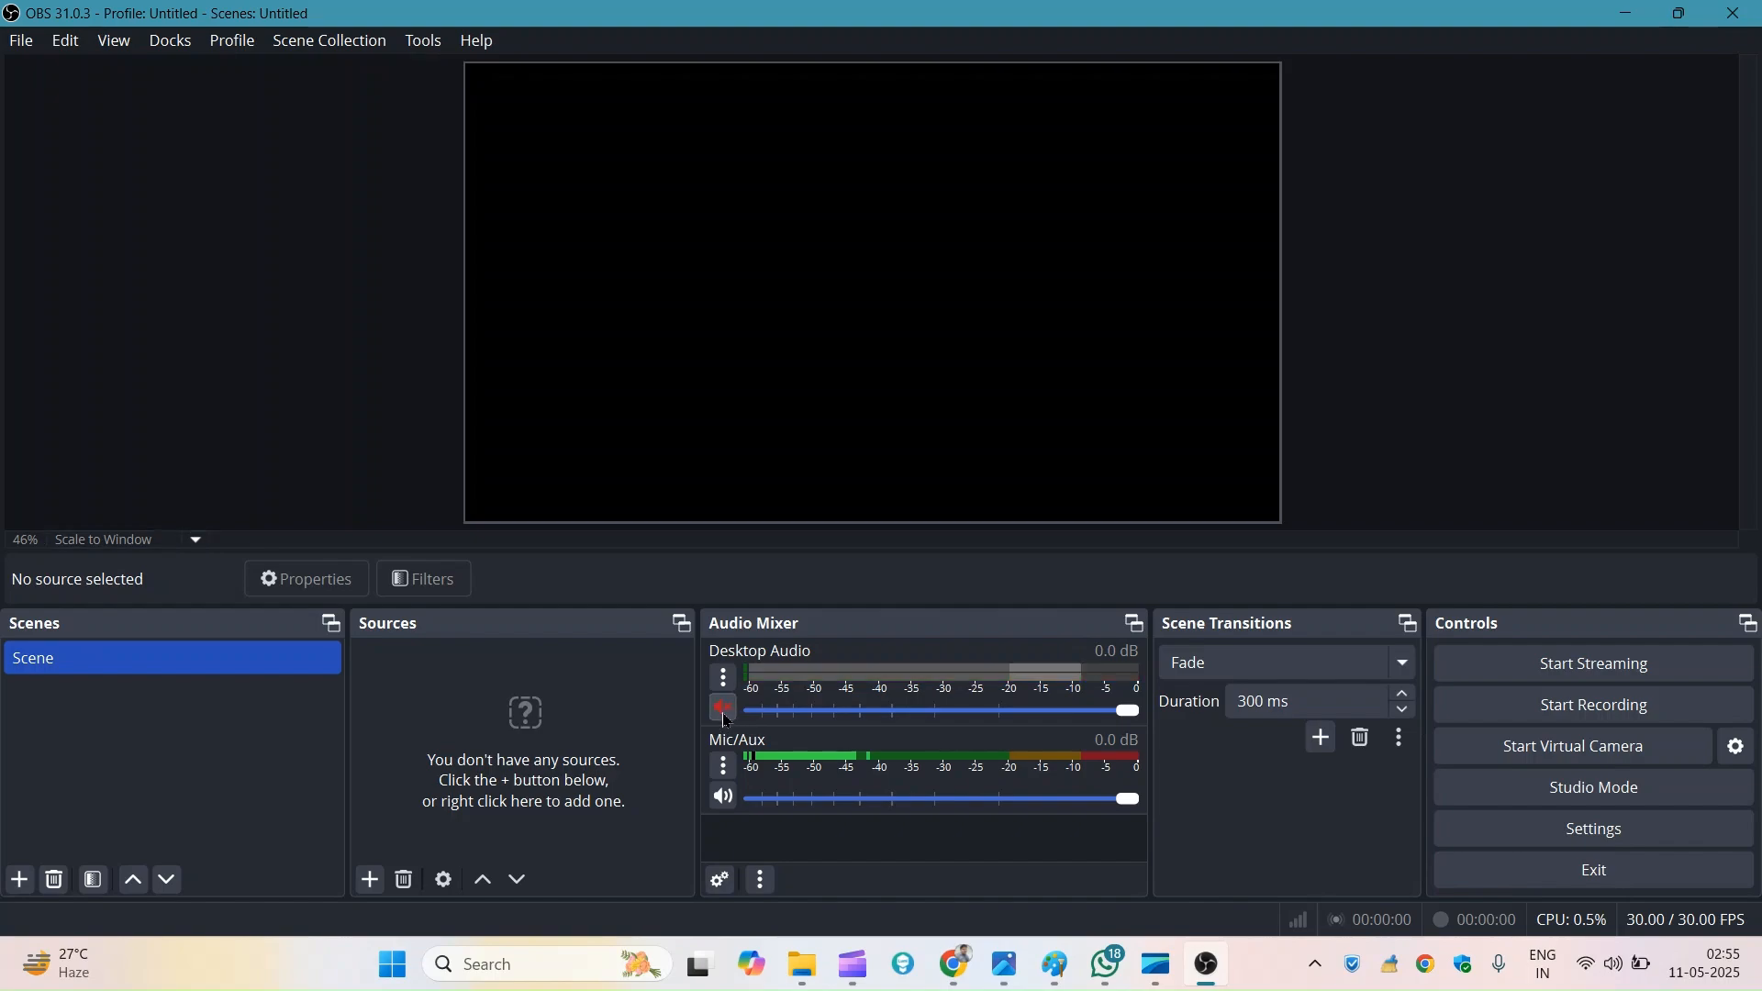
pyautogui.click(724, 799)
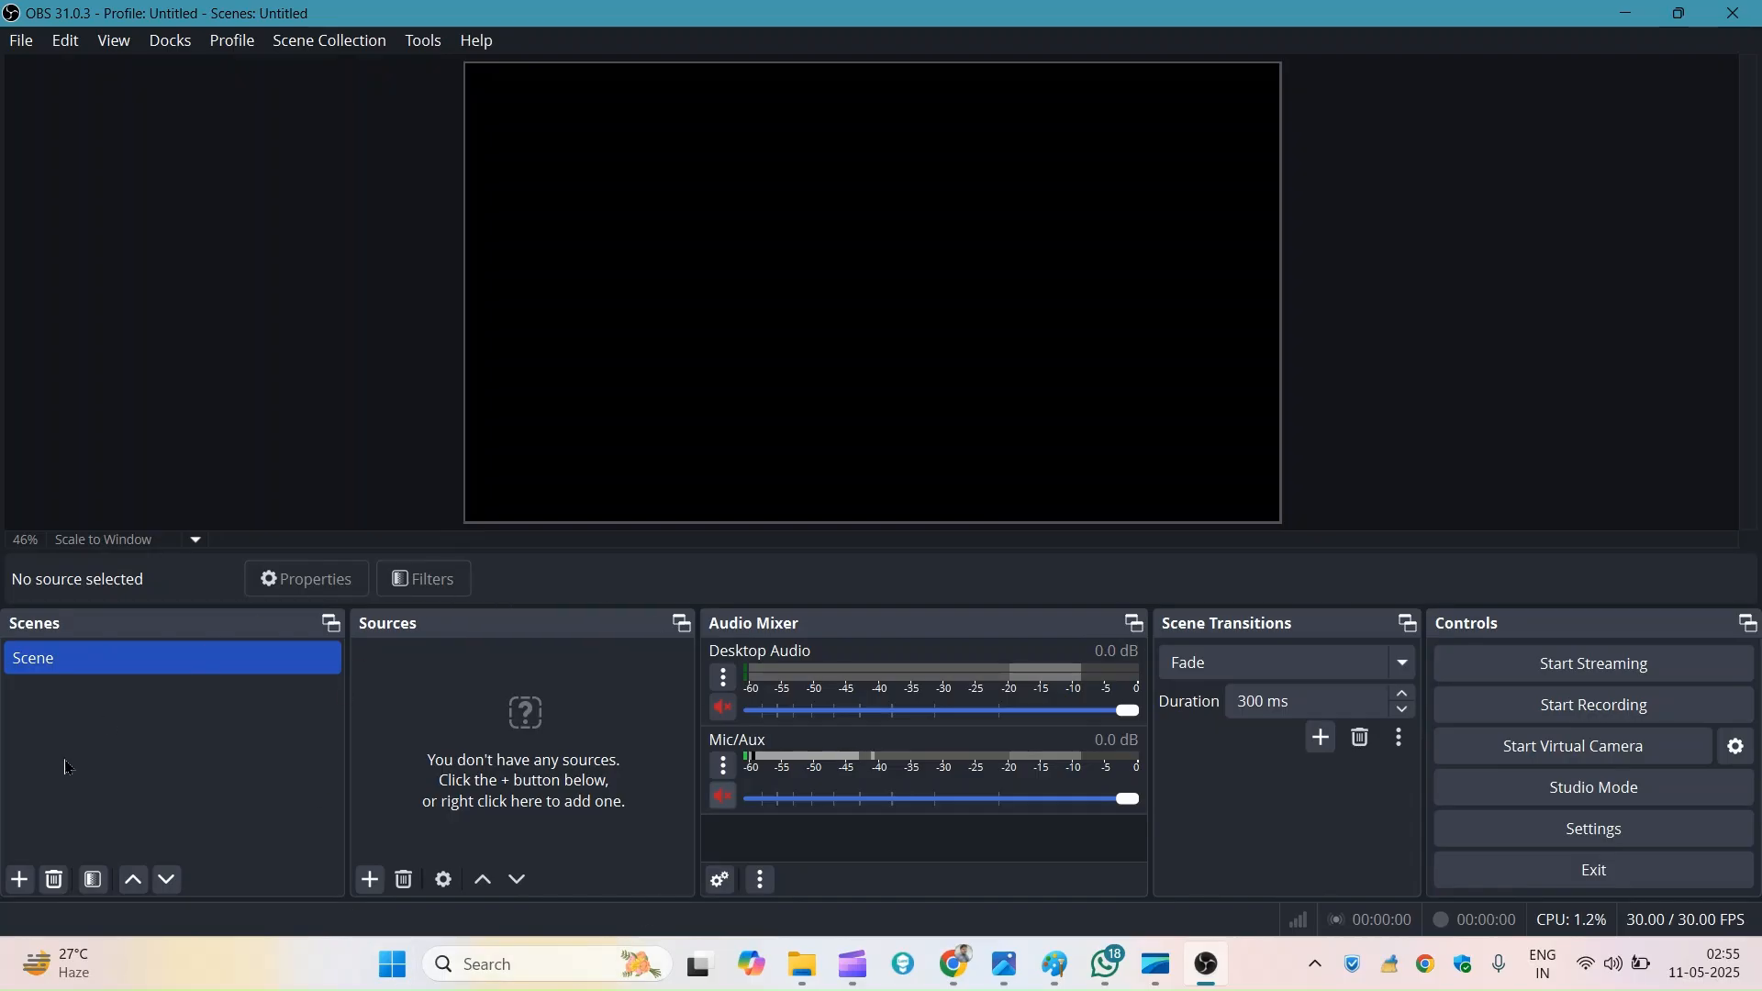
# Step: Examine the prompt for adding a scene and the list of available source types without adding anything
pyautogui.click(20, 880)
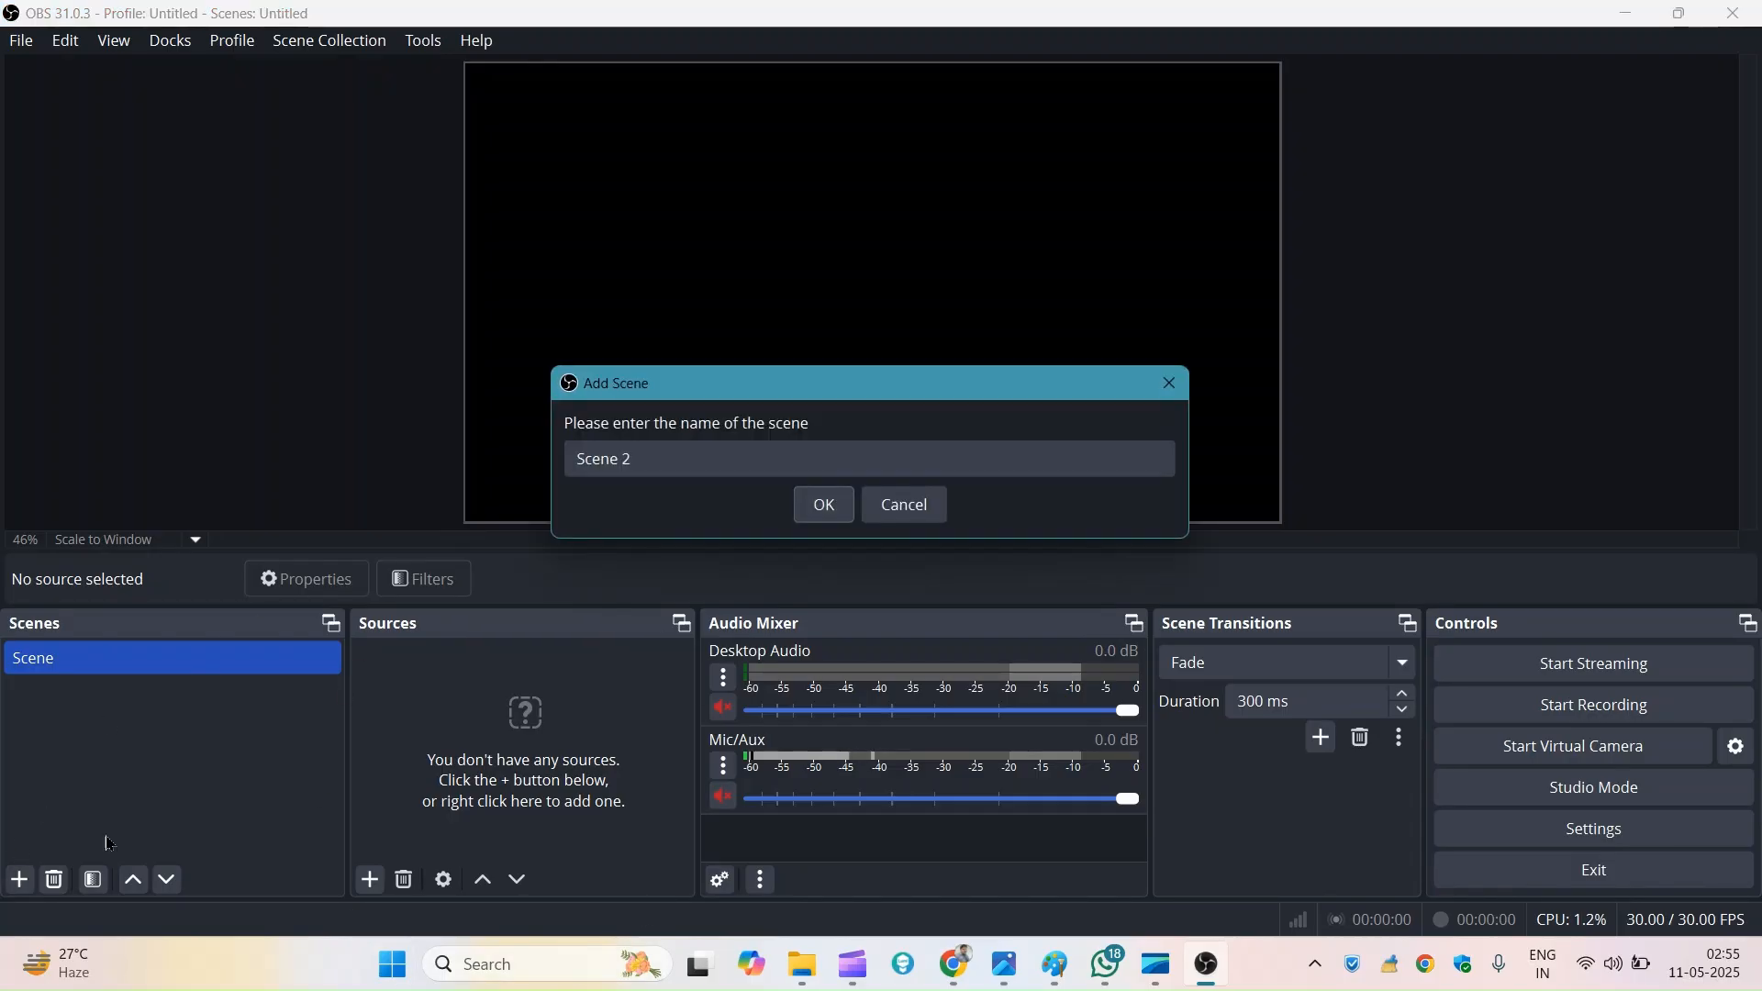
pyautogui.click(1169, 384)
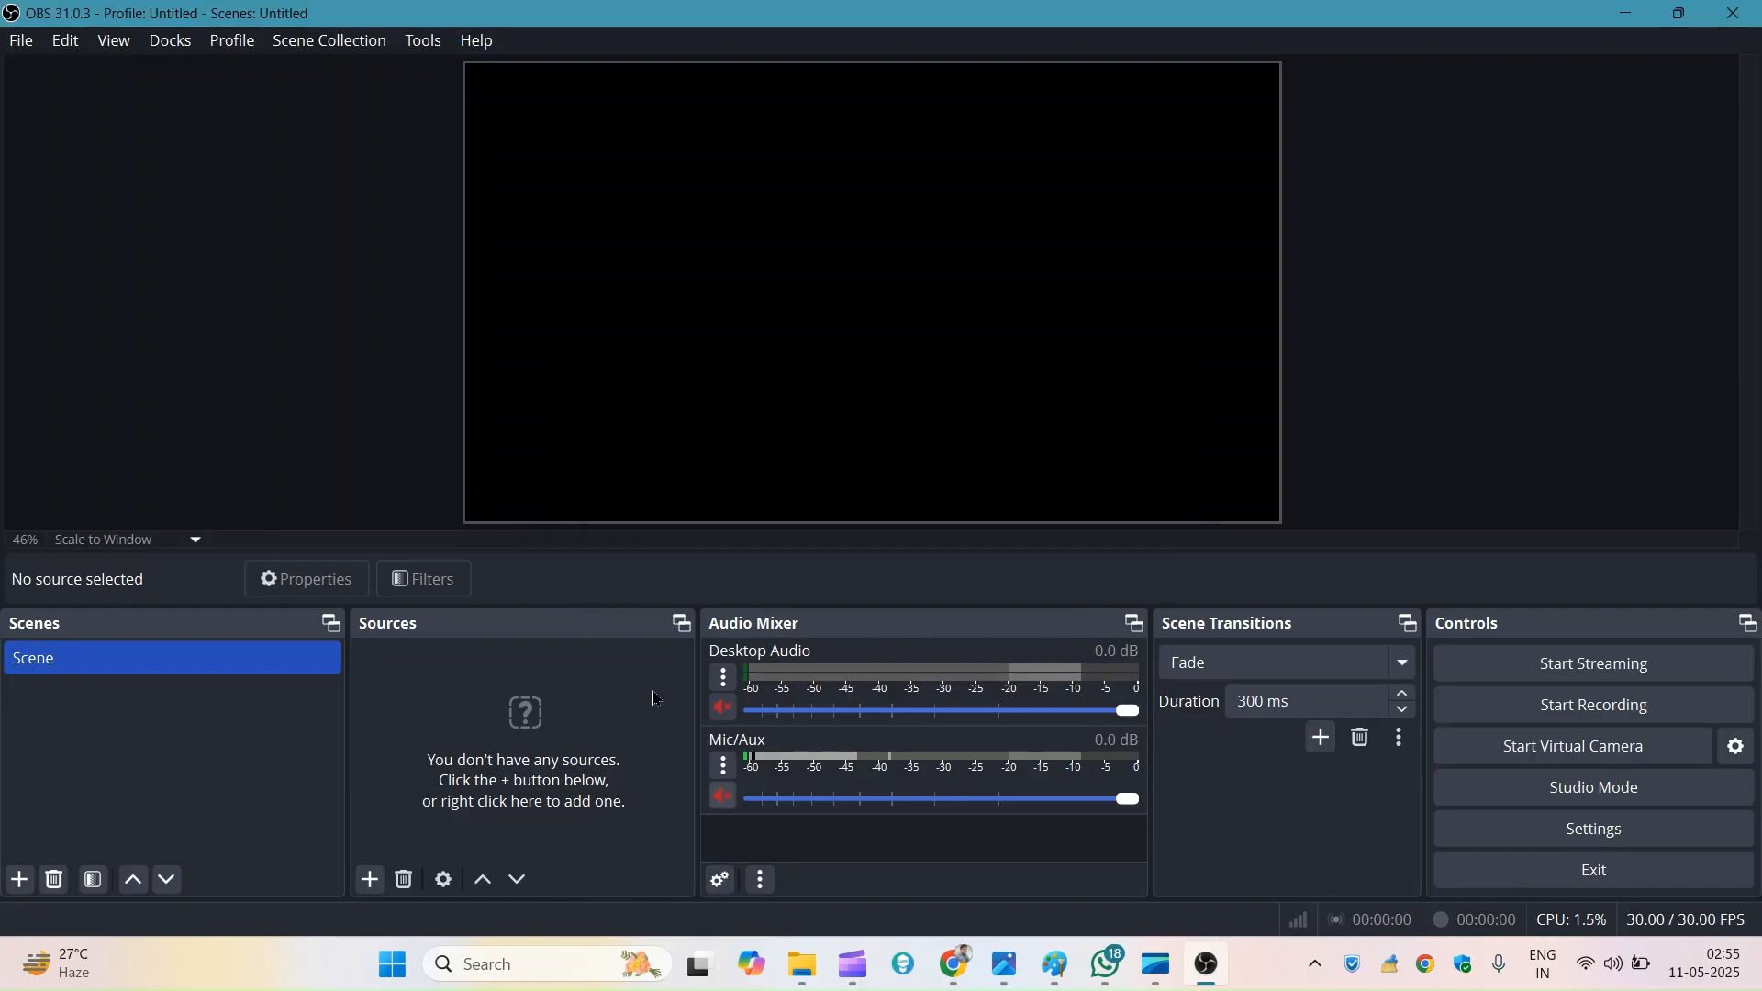
pyautogui.click(370, 881)
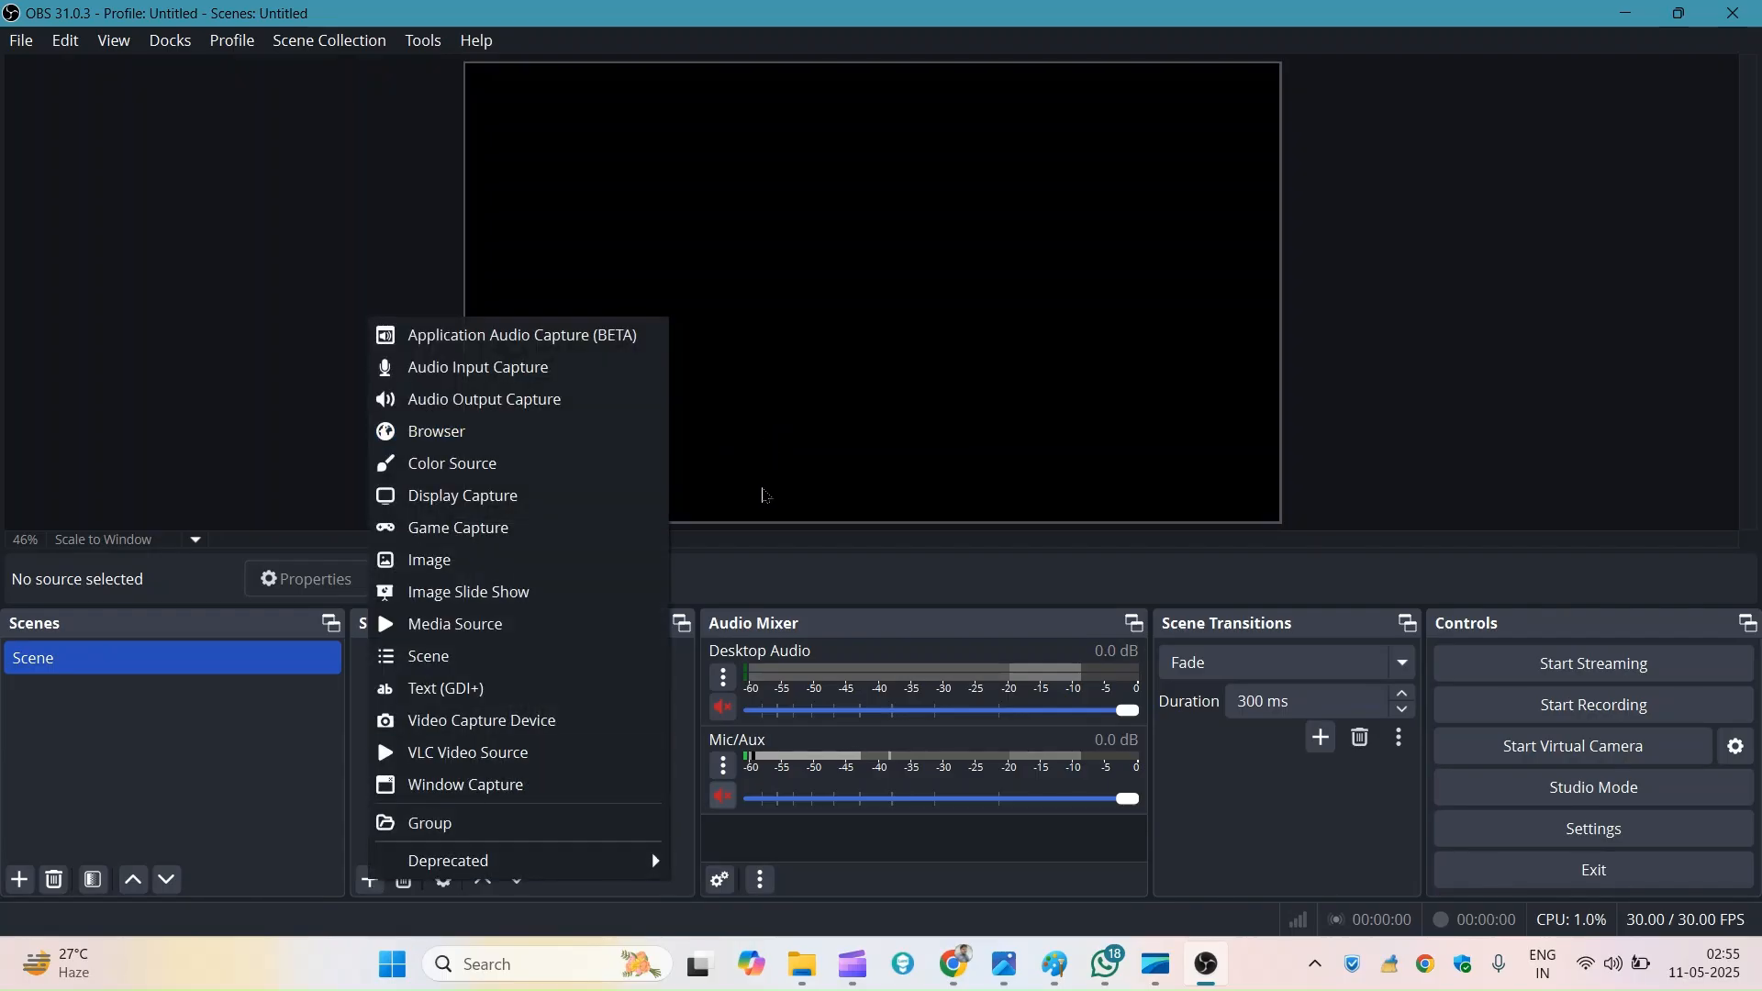
pyautogui.click(762, 495)
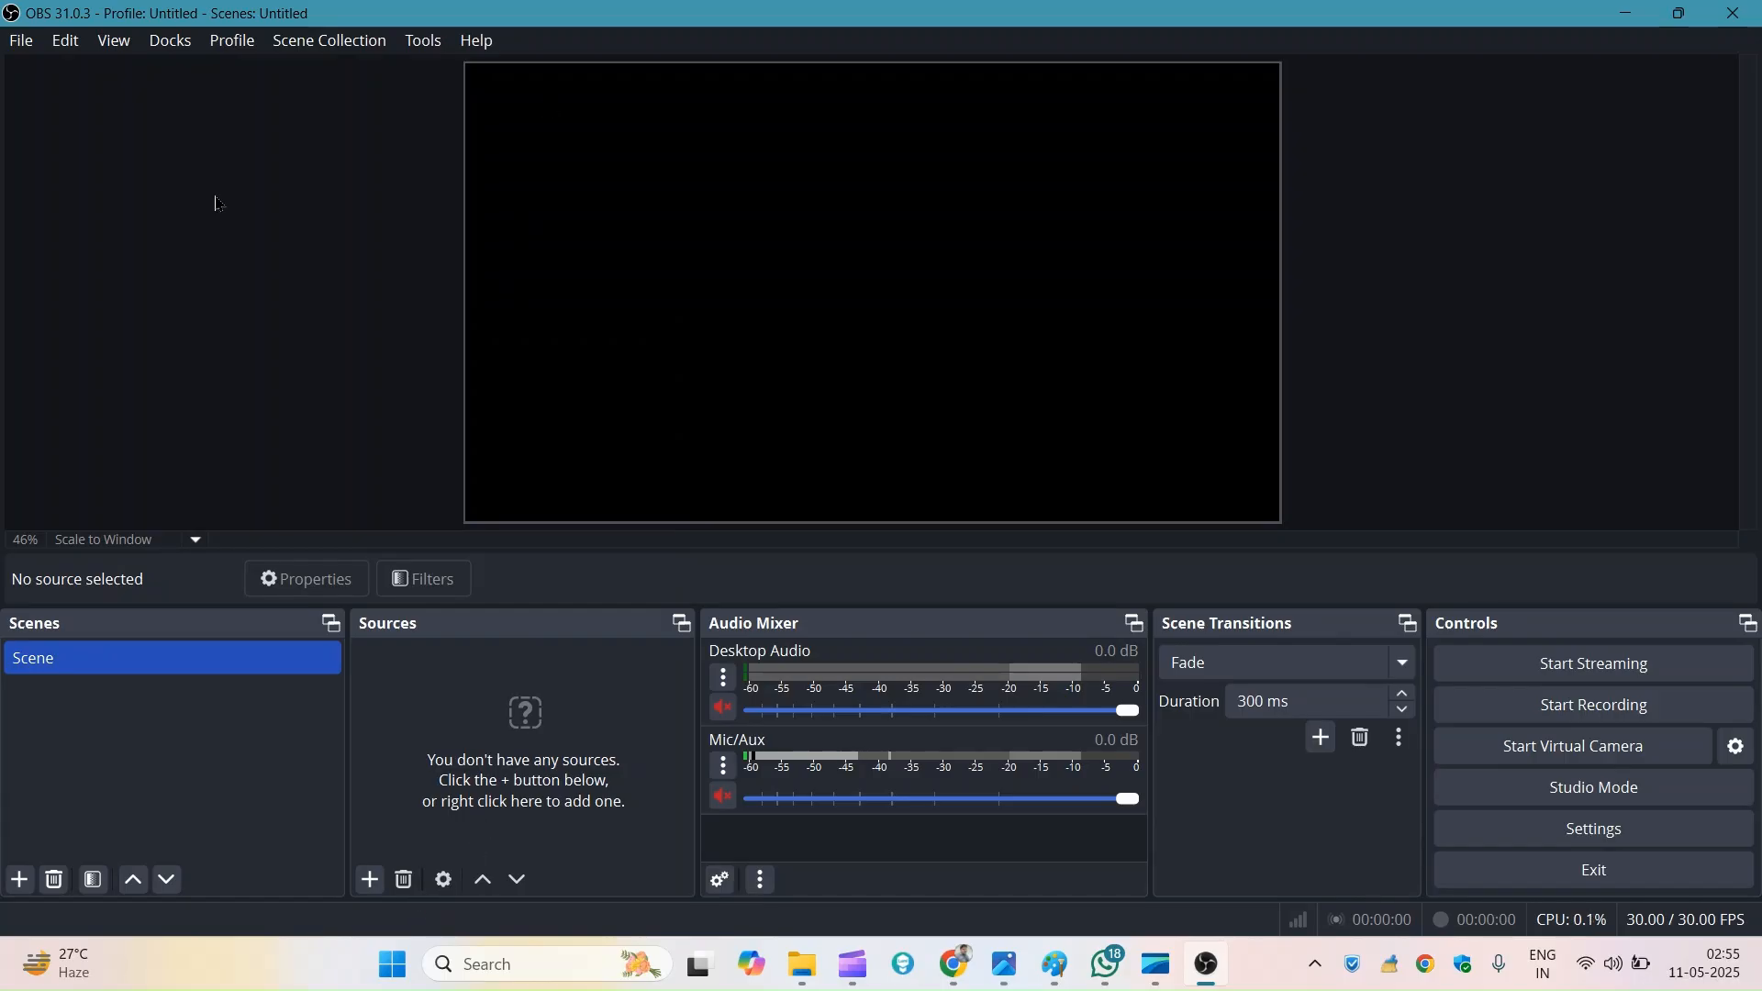
# Step: Try to start the virtual camera without any video sources and decline the blank-screen output
pyautogui.click(38, 43)
pyautogui.moveTo(75, 51)
pyautogui.click(339, 803)
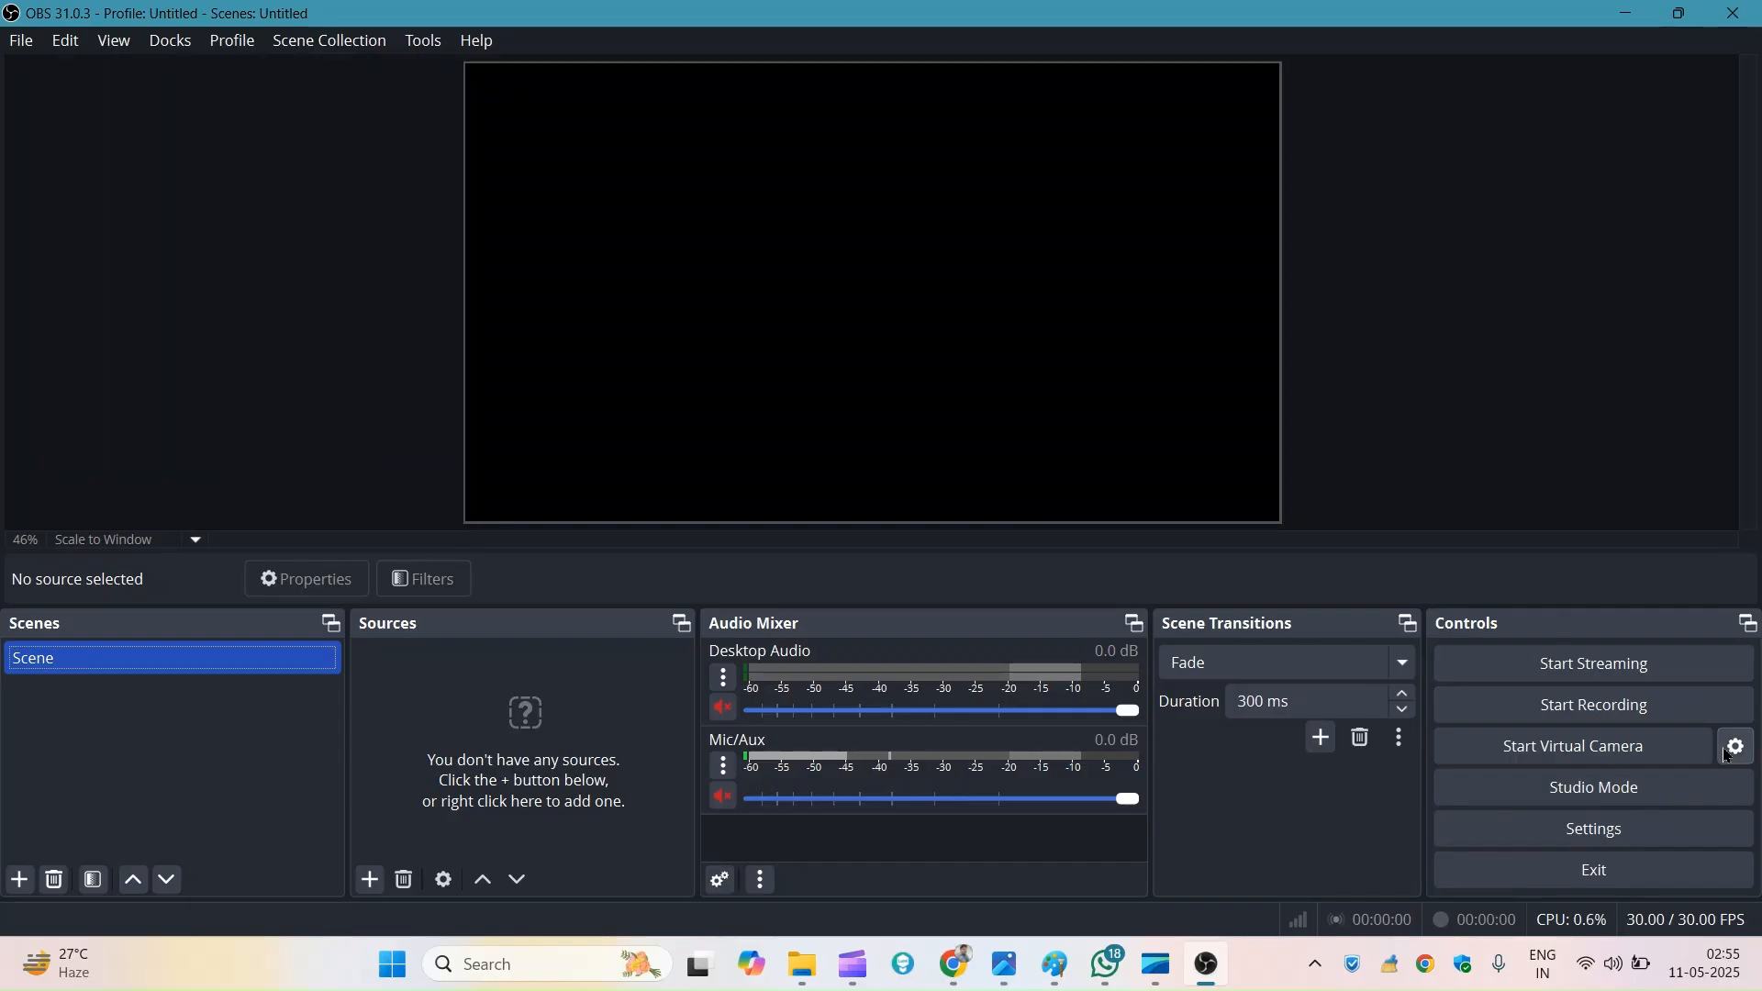
pyautogui.click(1631, 759)
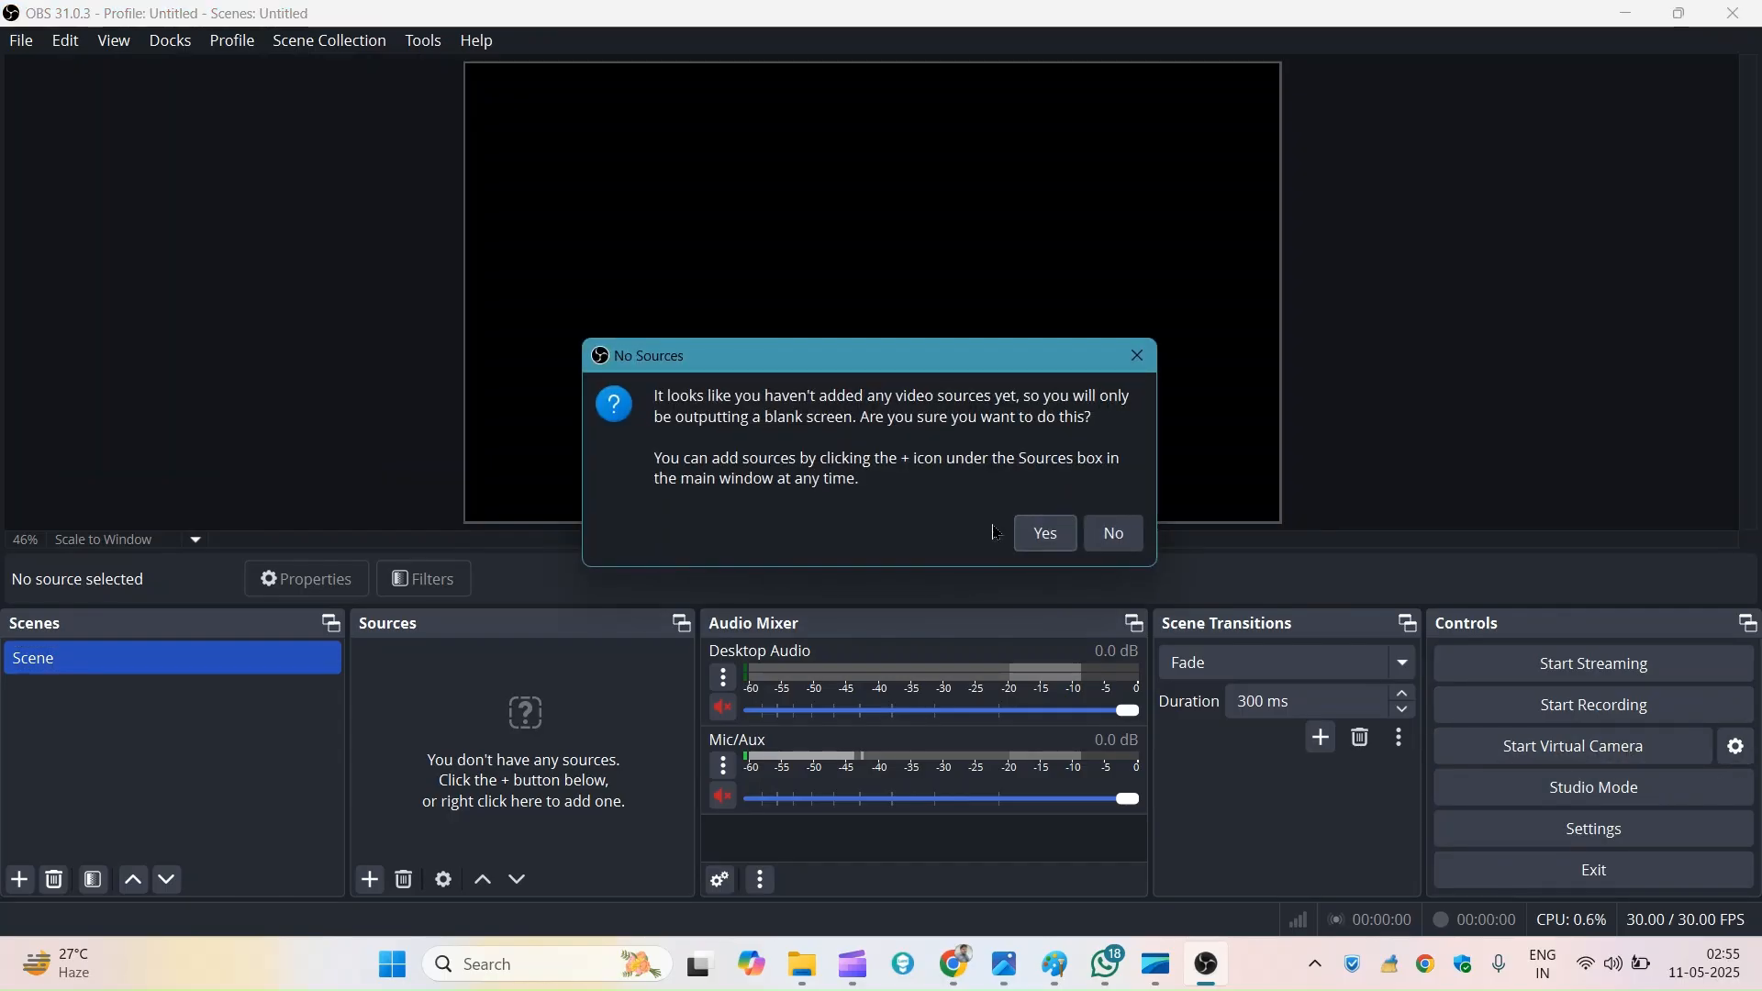
pyautogui.click(1114, 533)
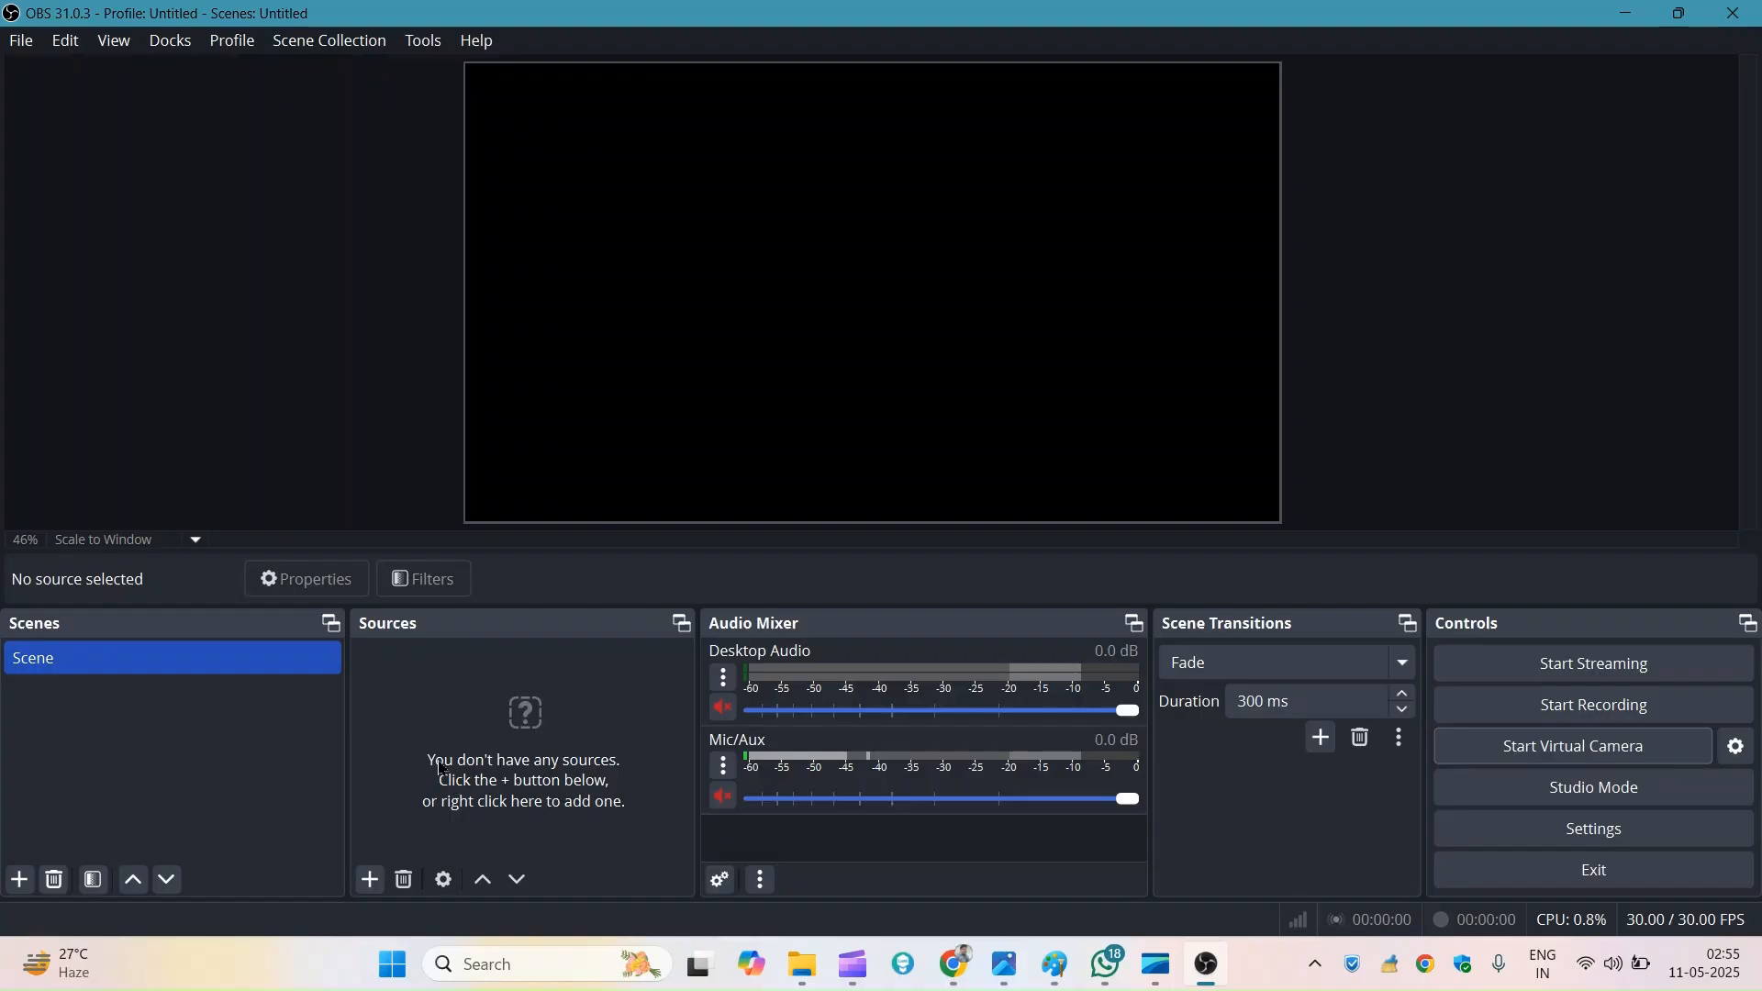
# Step: Examine the advanced audio properties of Desktop Audio and Mic/Aux without changing them
pyautogui.click(719, 880)
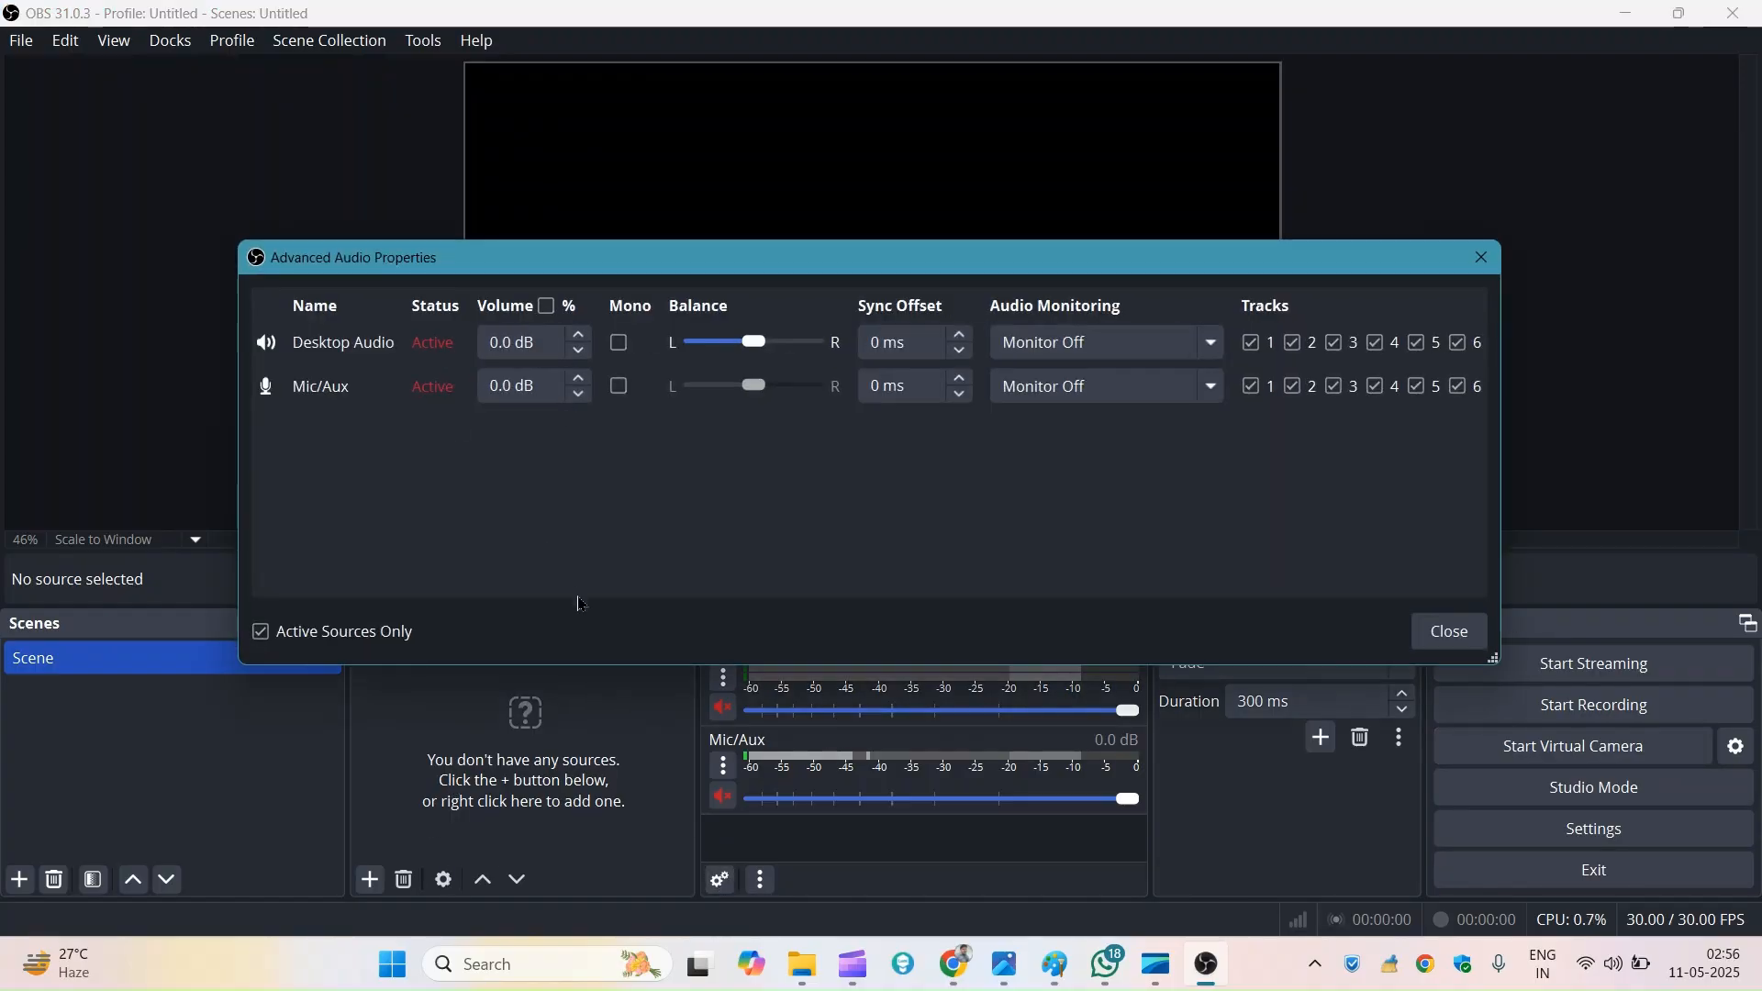
pyautogui.click(721, 880)
pyautogui.click(1293, 621)
pyautogui.click(544, 339)
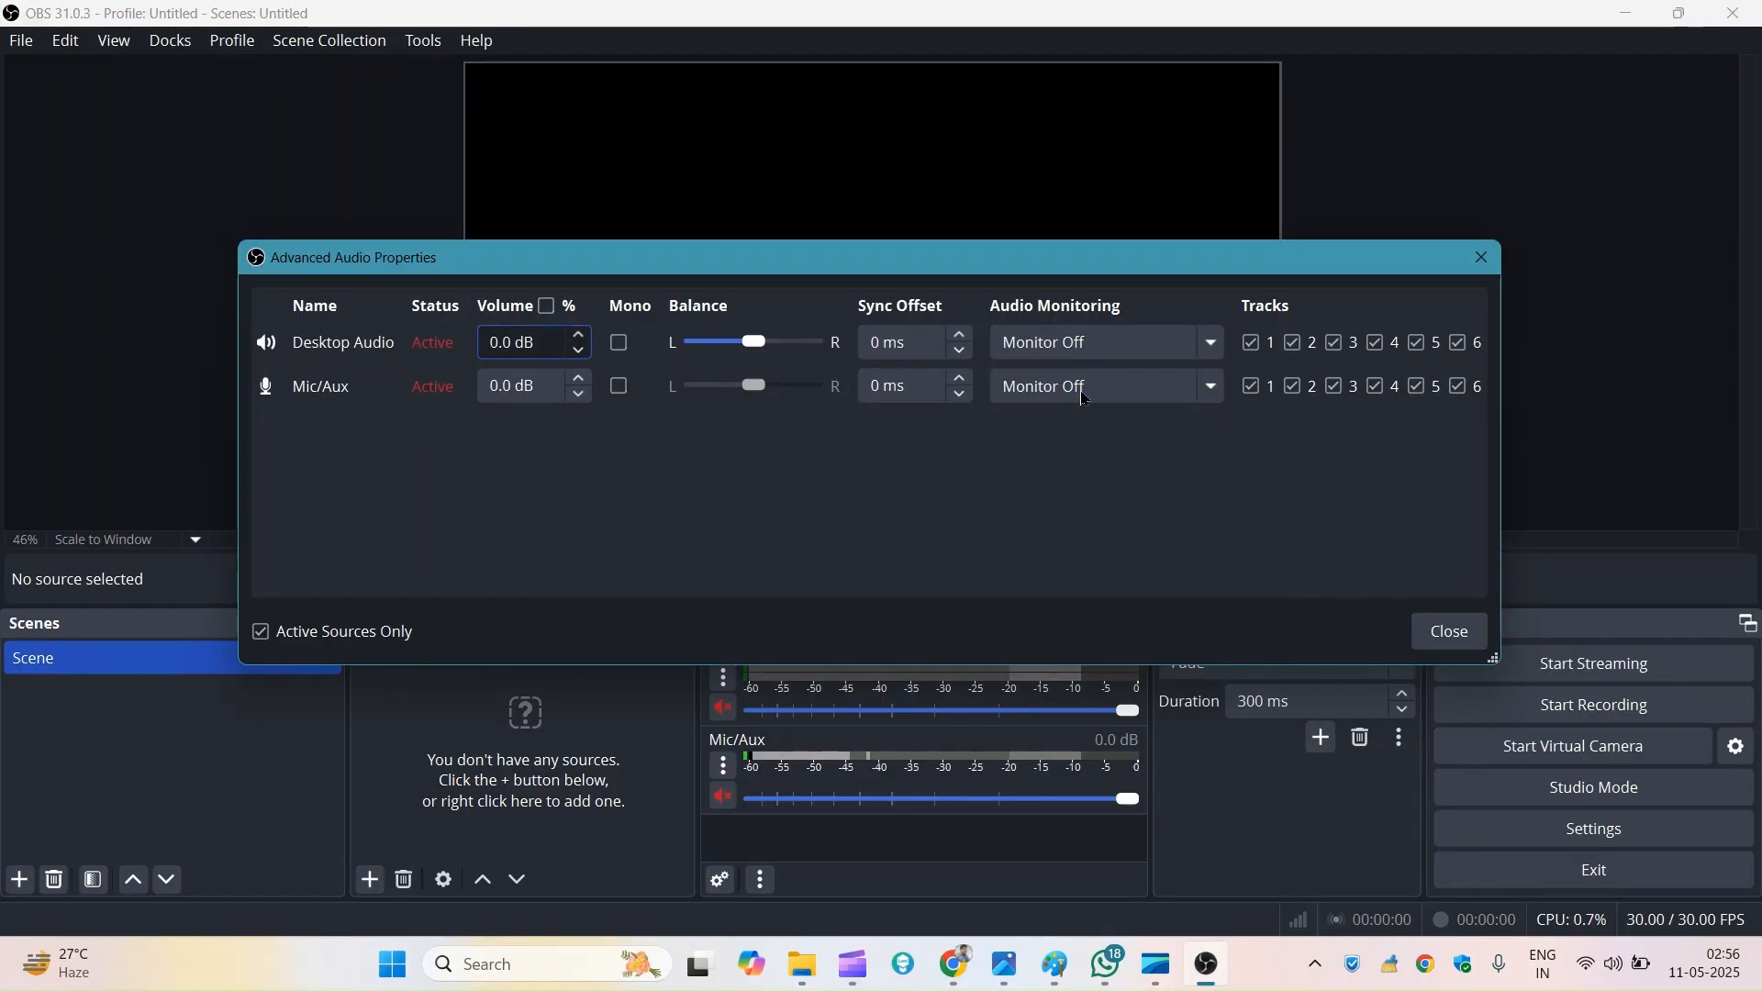
pyautogui.click(1450, 631)
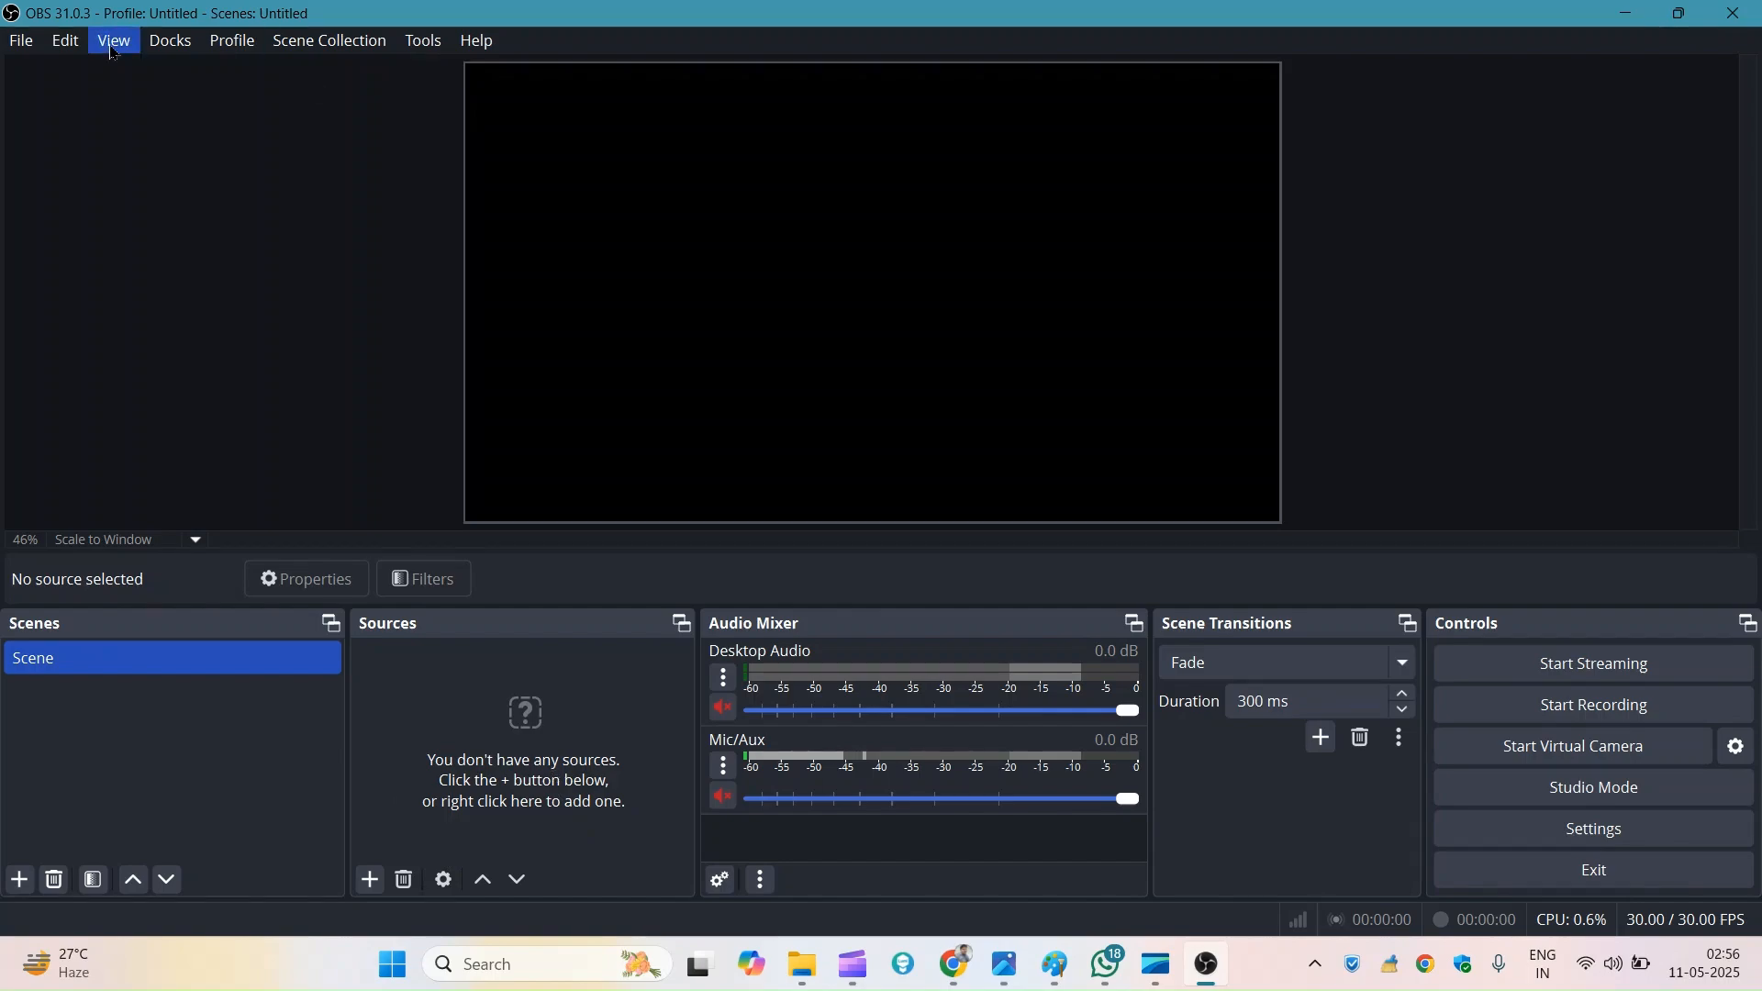
# Step: Open the Stream settings and set the streaming service to YouTube - RTMPS
pyautogui.click(5, 48)
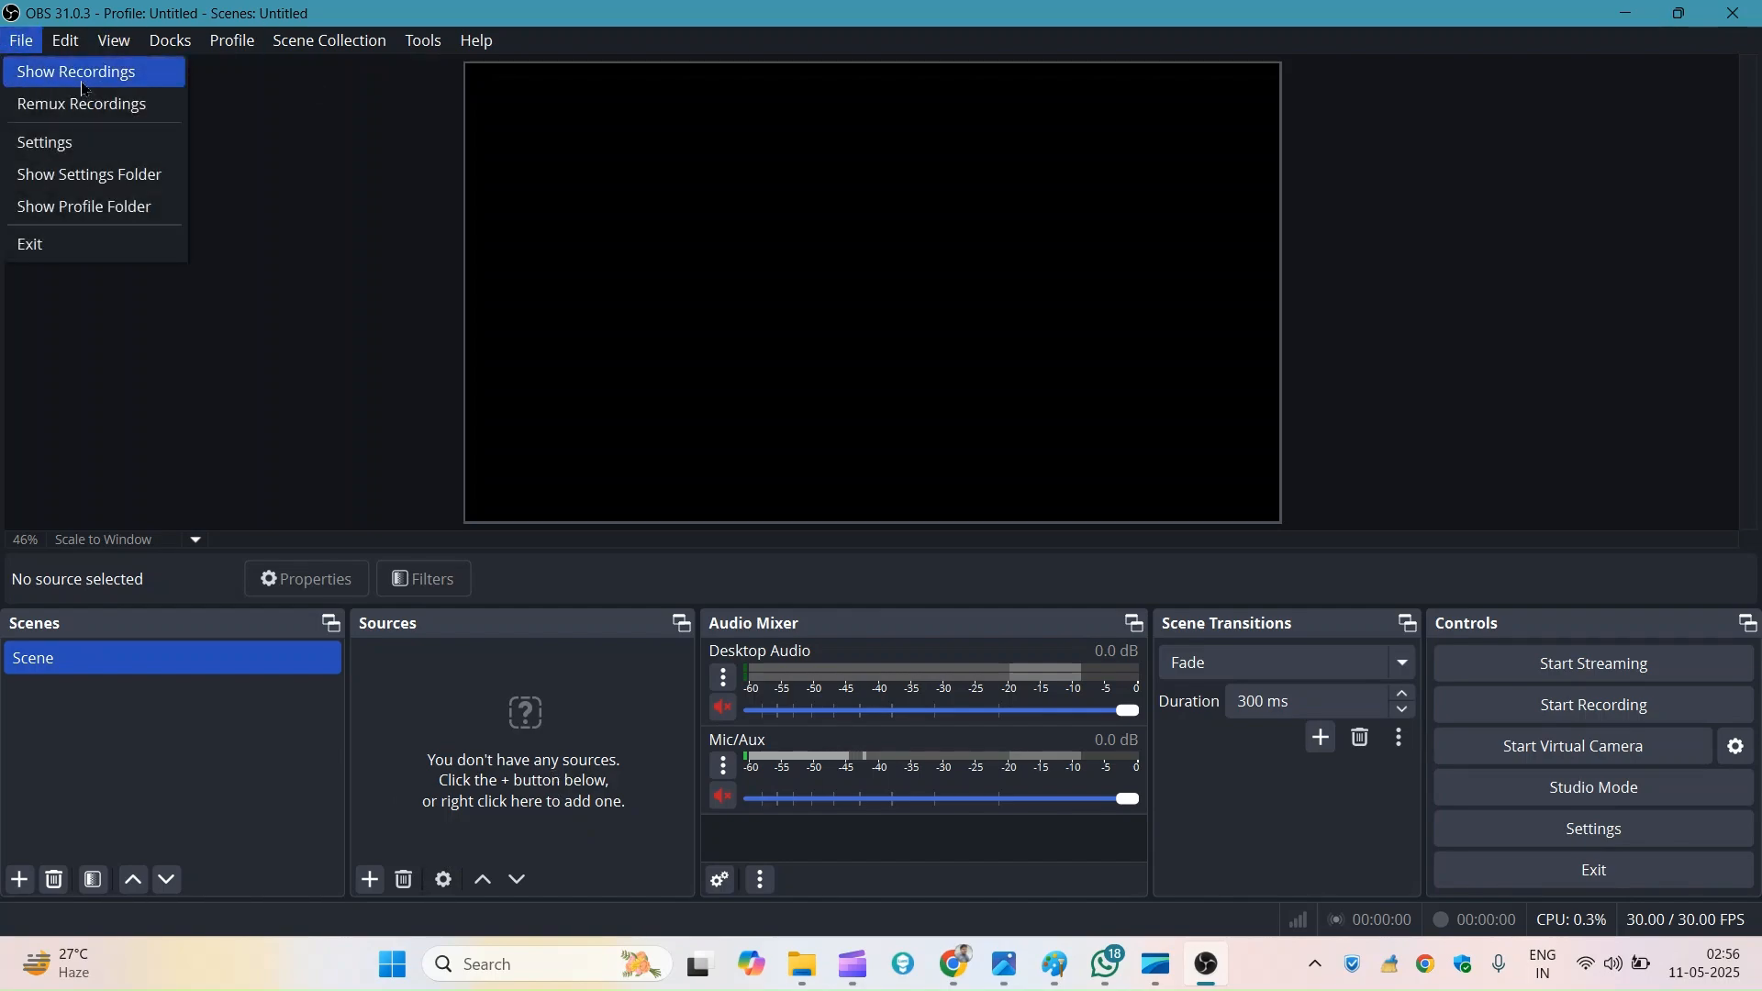
pyautogui.moveTo(435, 48)
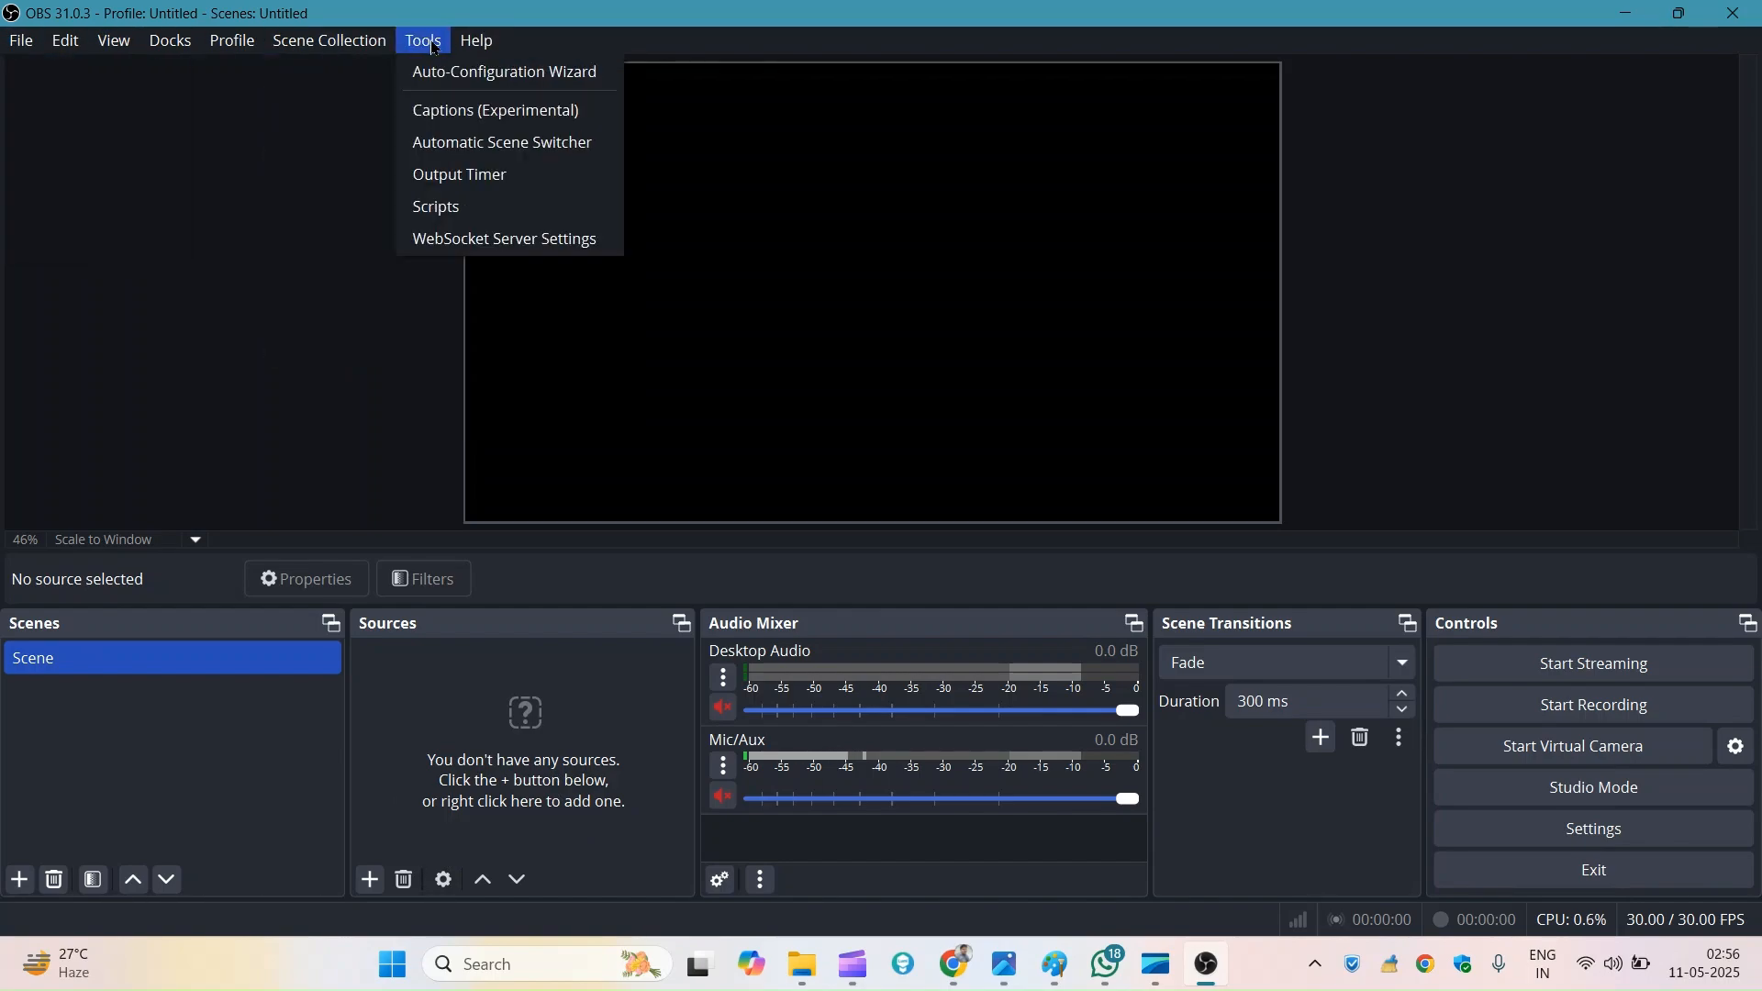
pyautogui.moveTo(79, 42)
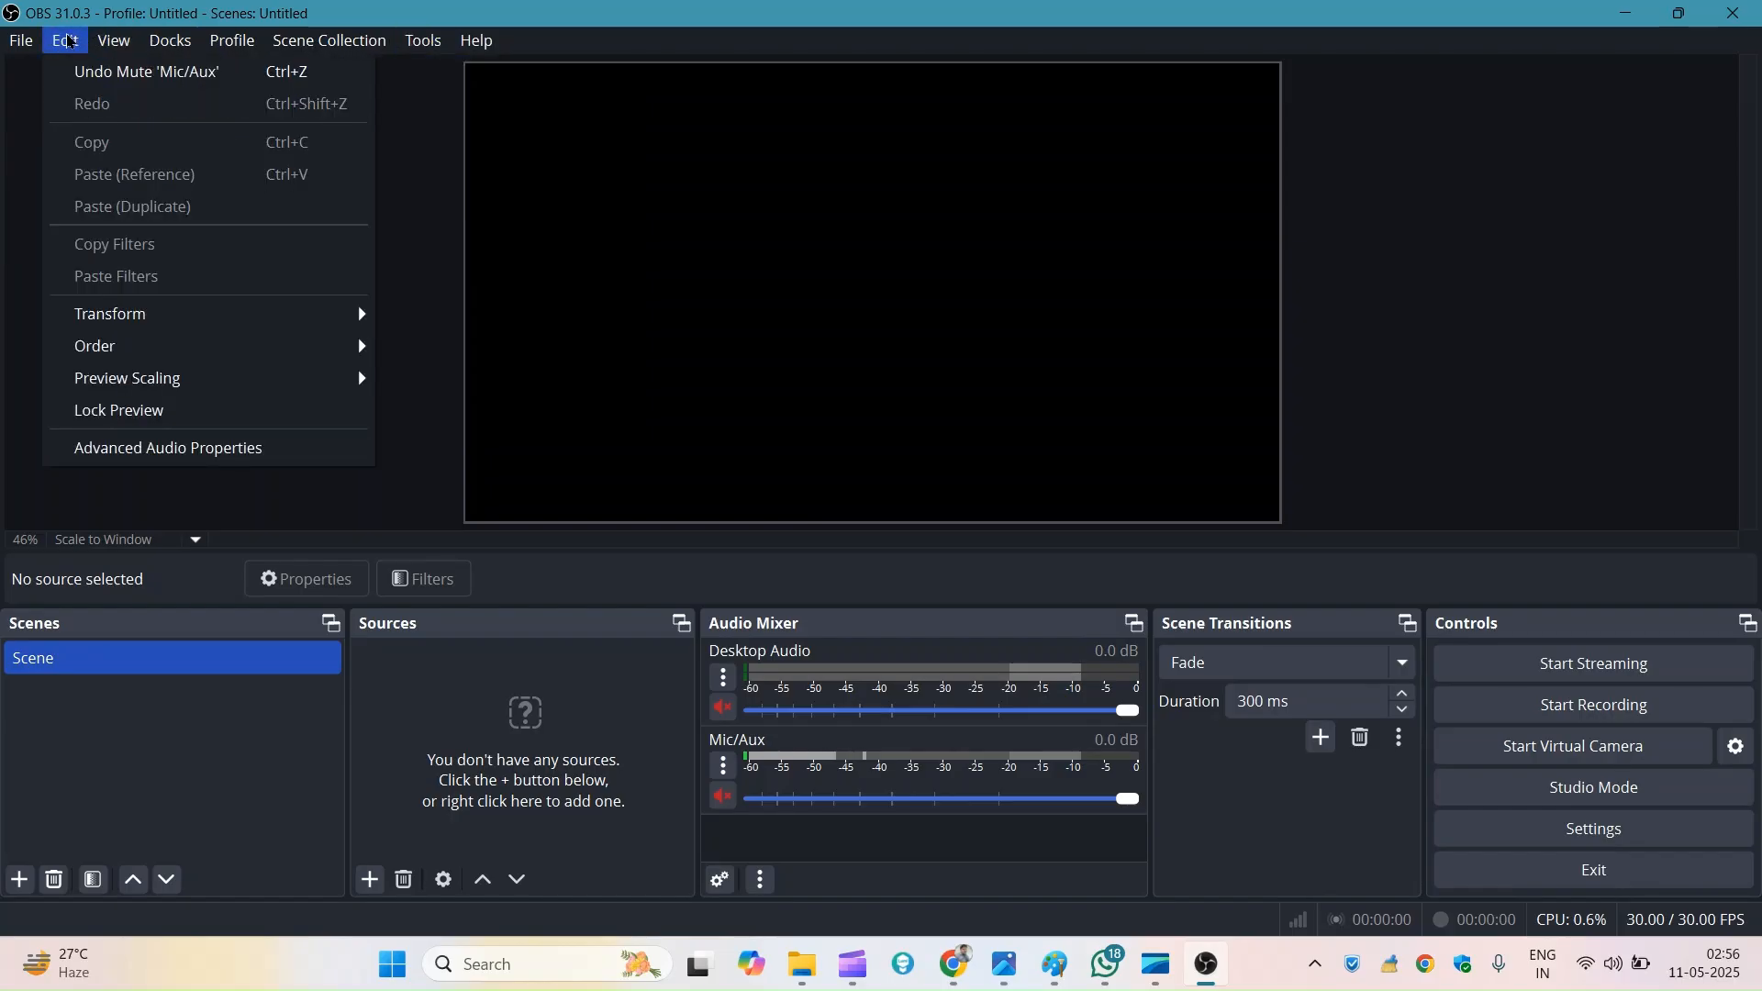
pyautogui.moveTo(26, 48)
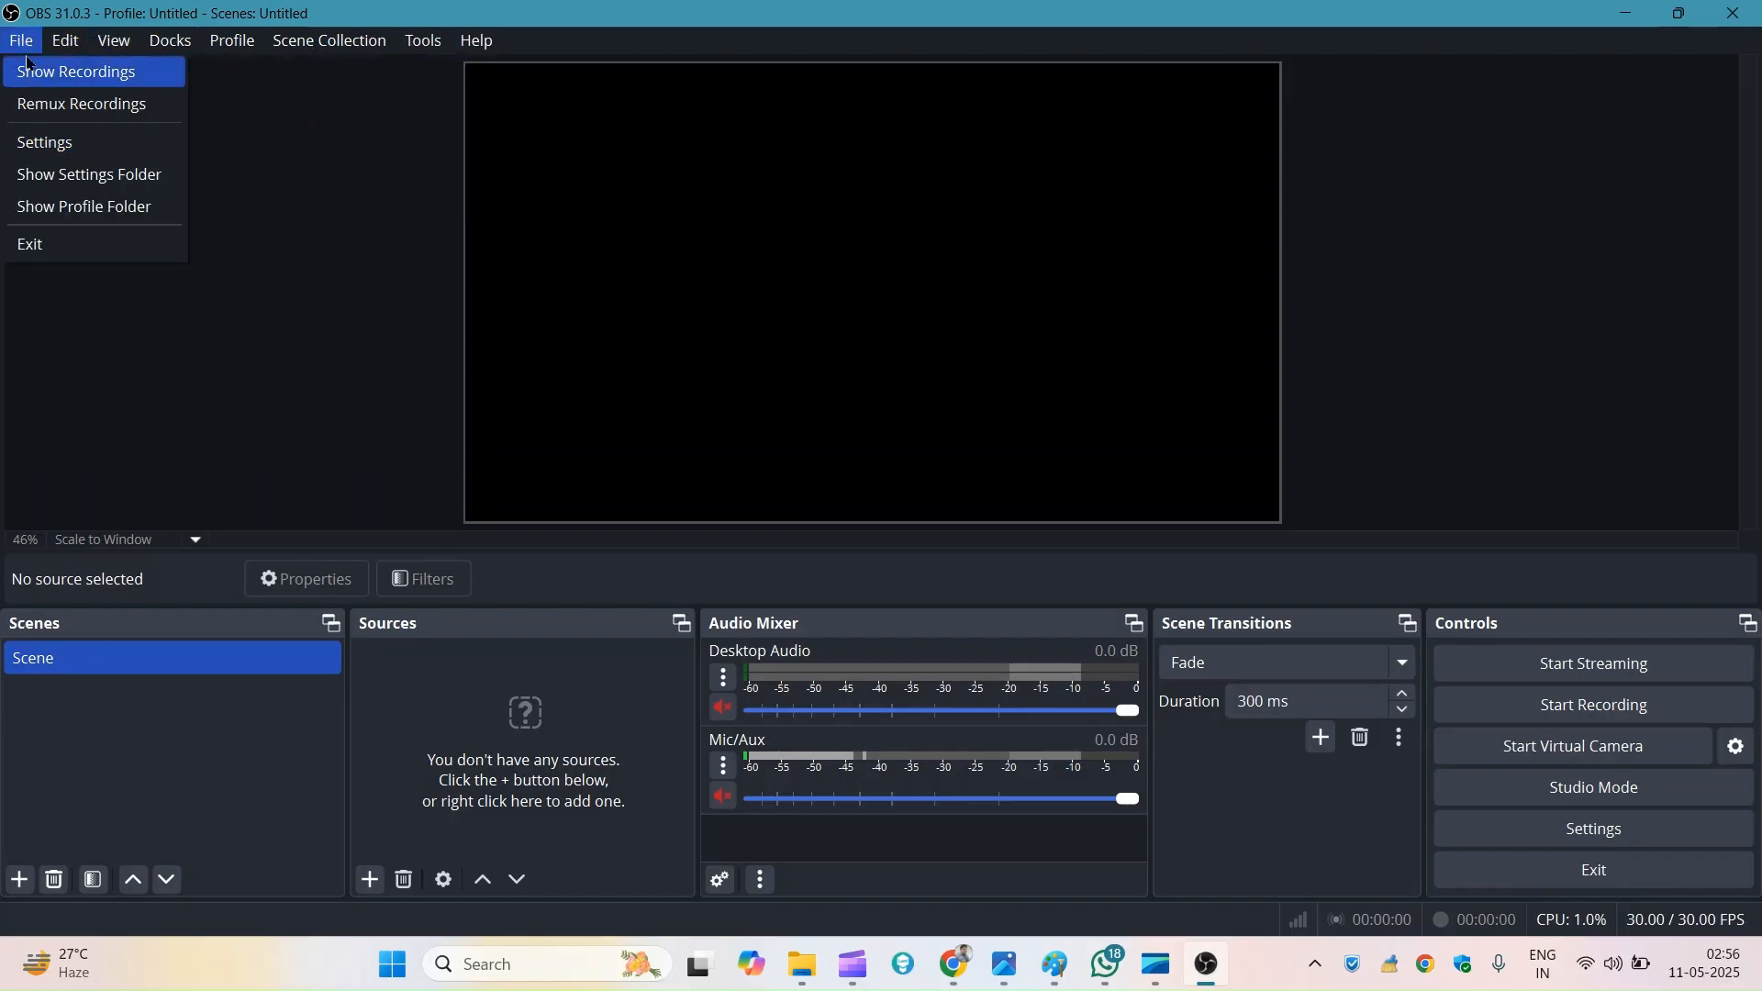
pyautogui.click(49, 144)
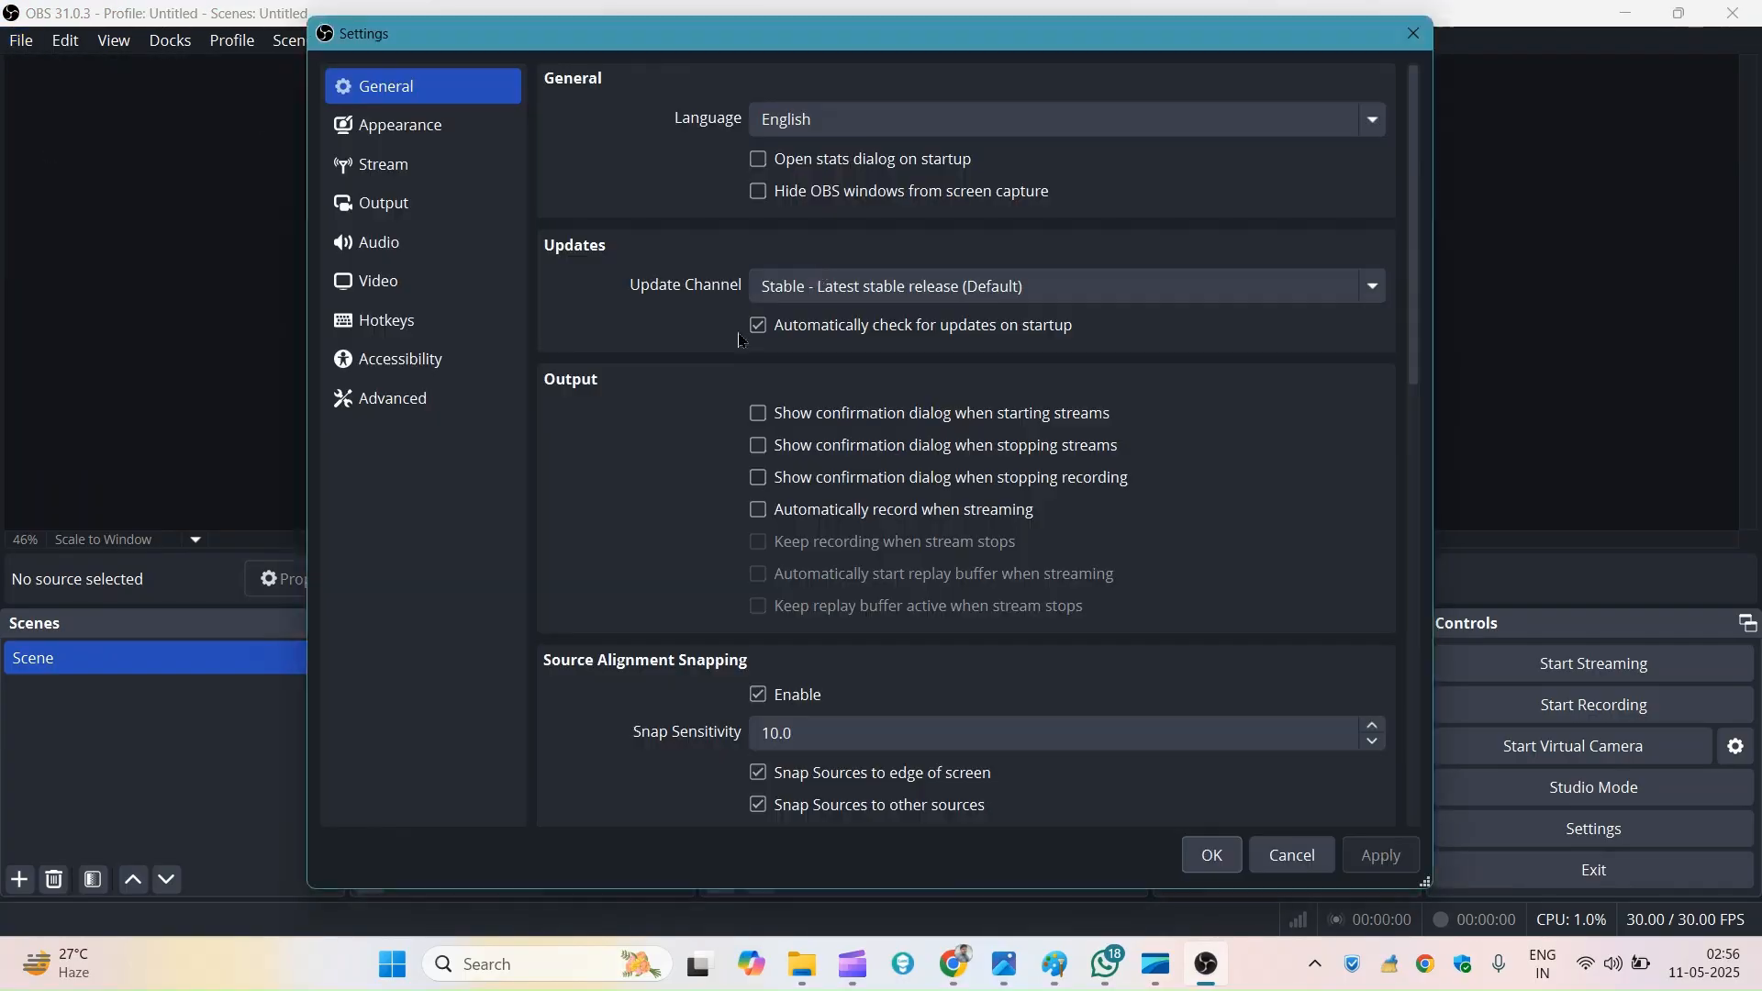
pyautogui.click(371, 166)
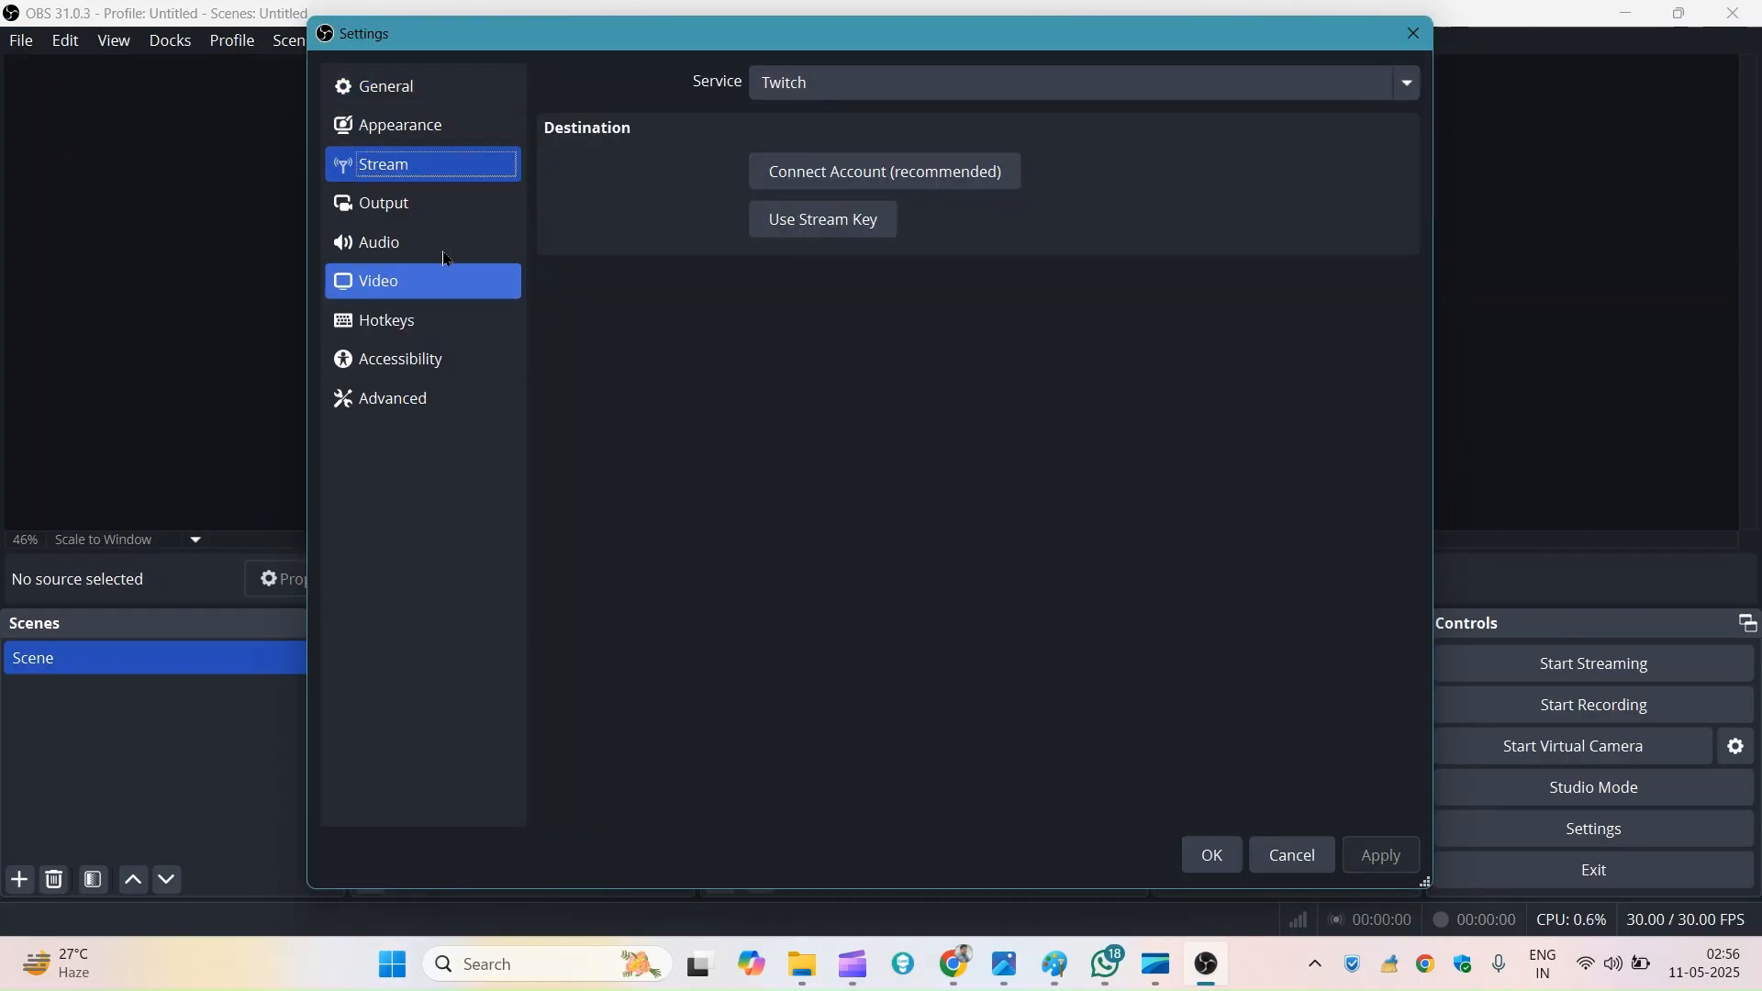
pyautogui.click(824, 83)
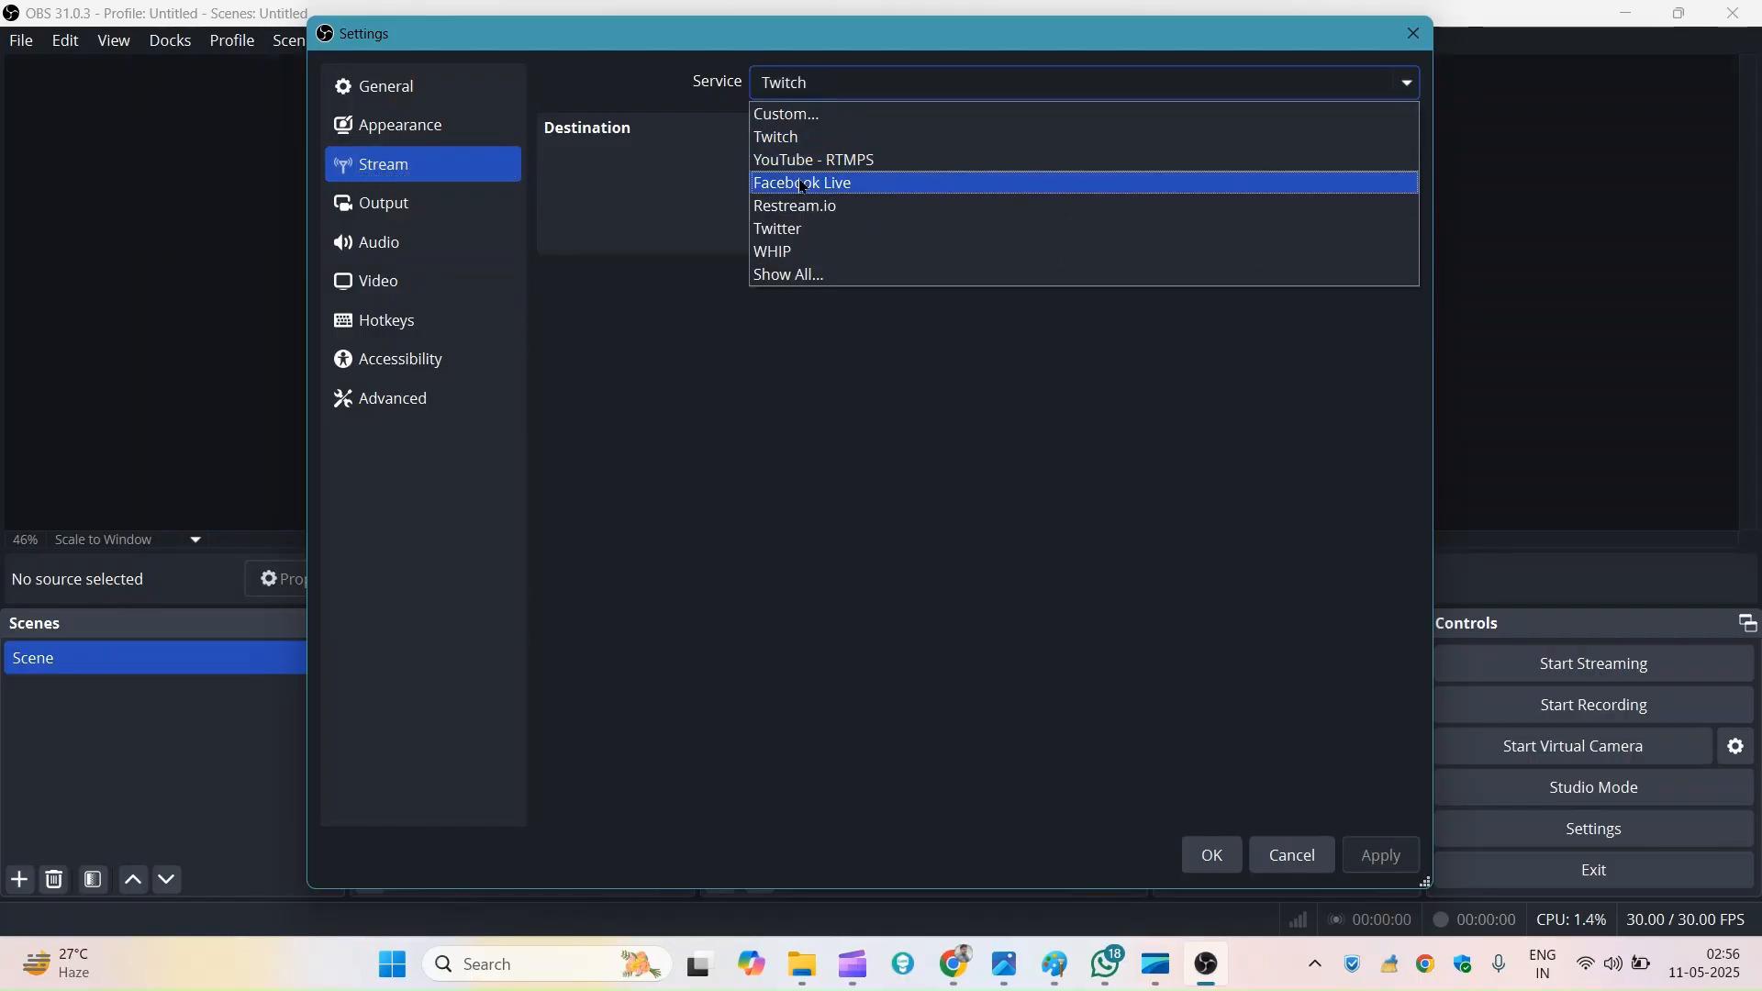
pyautogui.click(878, 162)
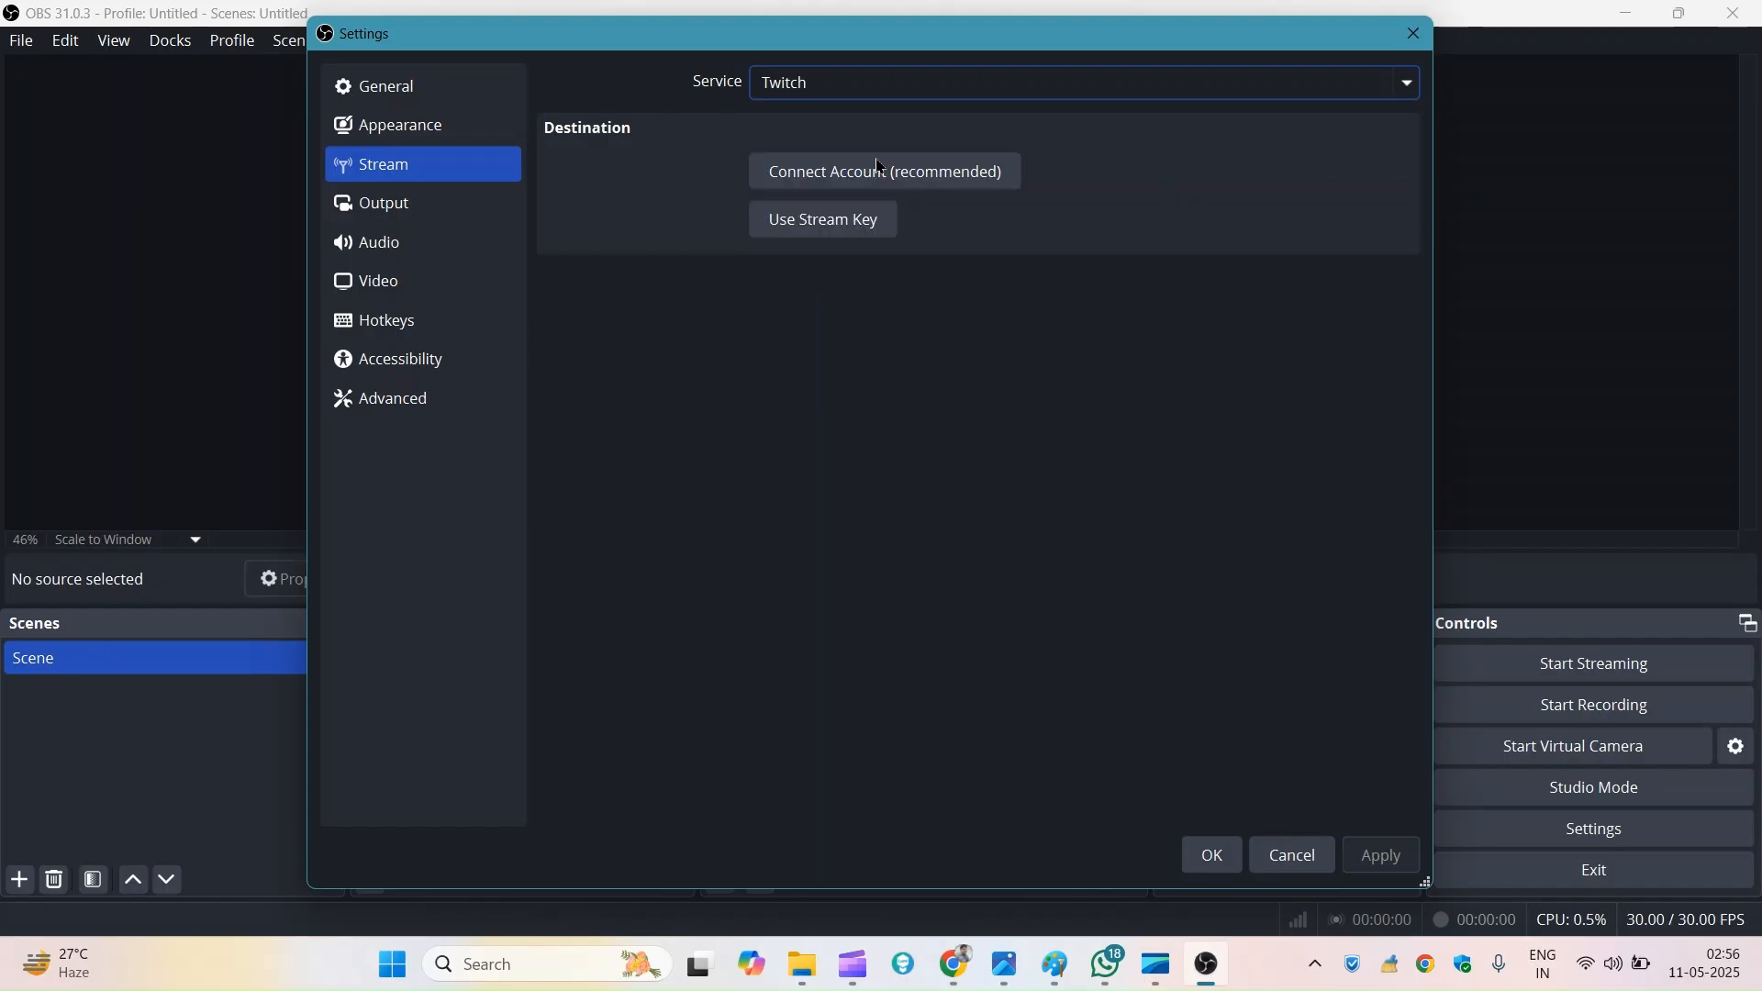
# Step: Review the available YouTube ingest servers, keep the primary one, and choose to connect with a stream key
pyautogui.click(885, 174)
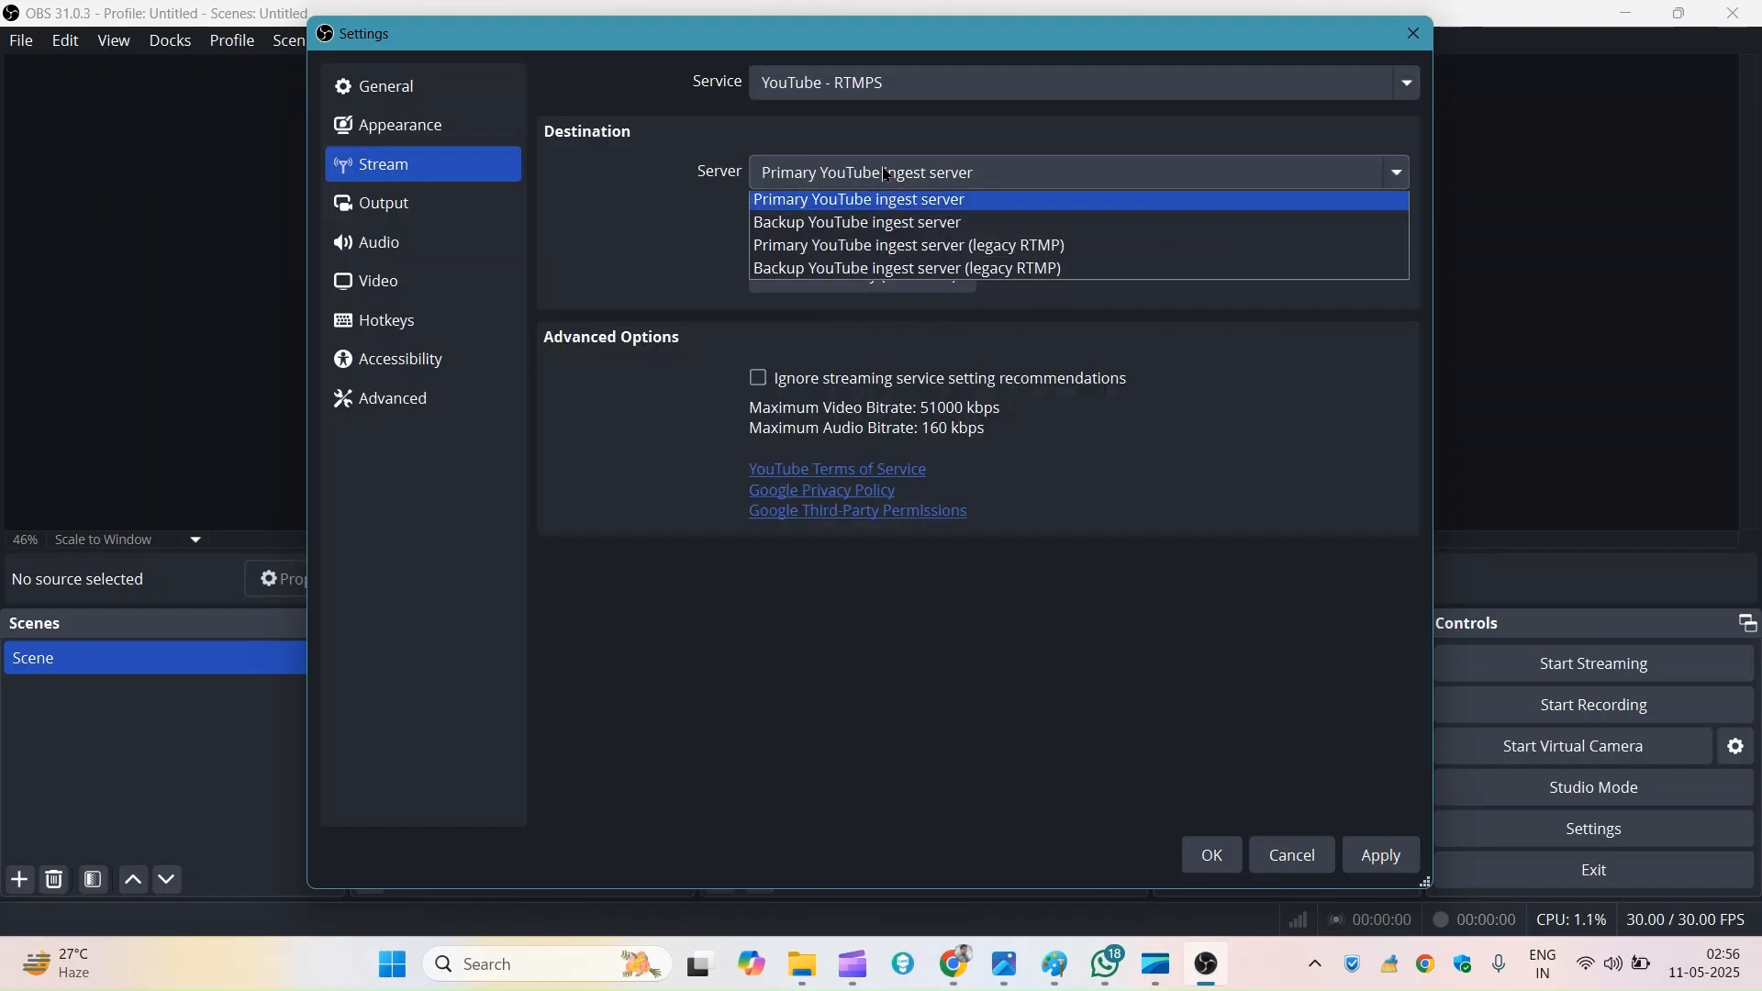
pyautogui.click(885, 175)
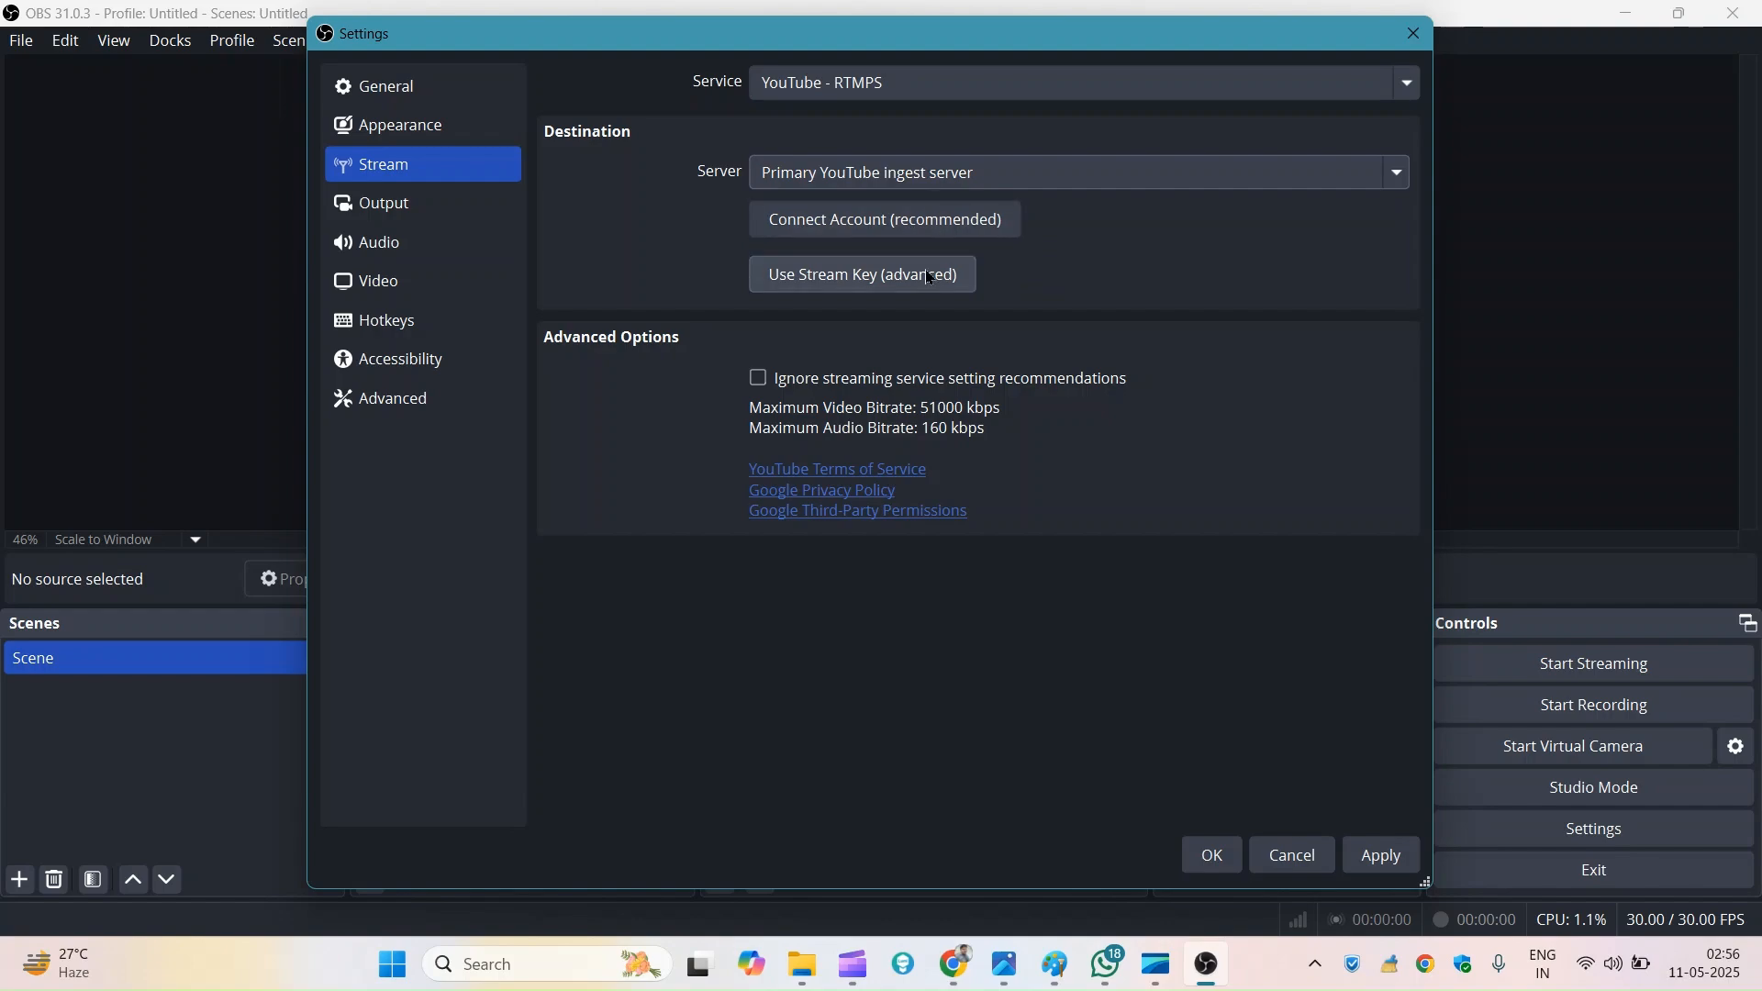
pyautogui.click(951, 184)
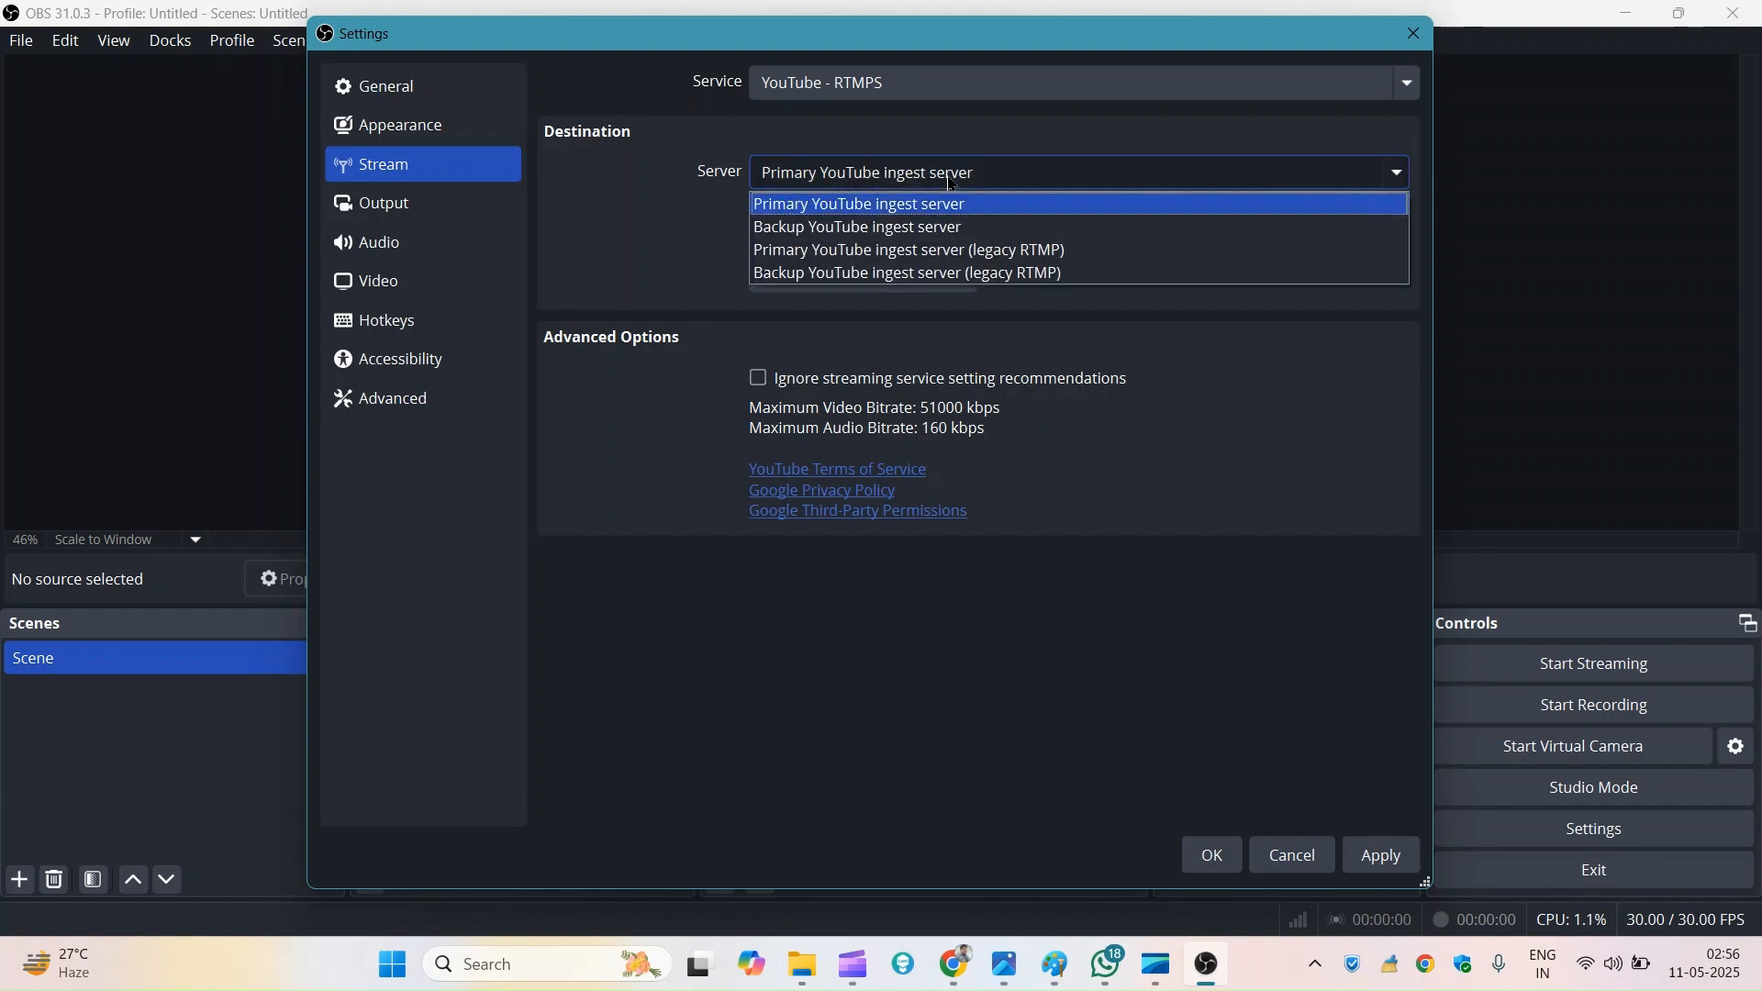
pyautogui.click(951, 184)
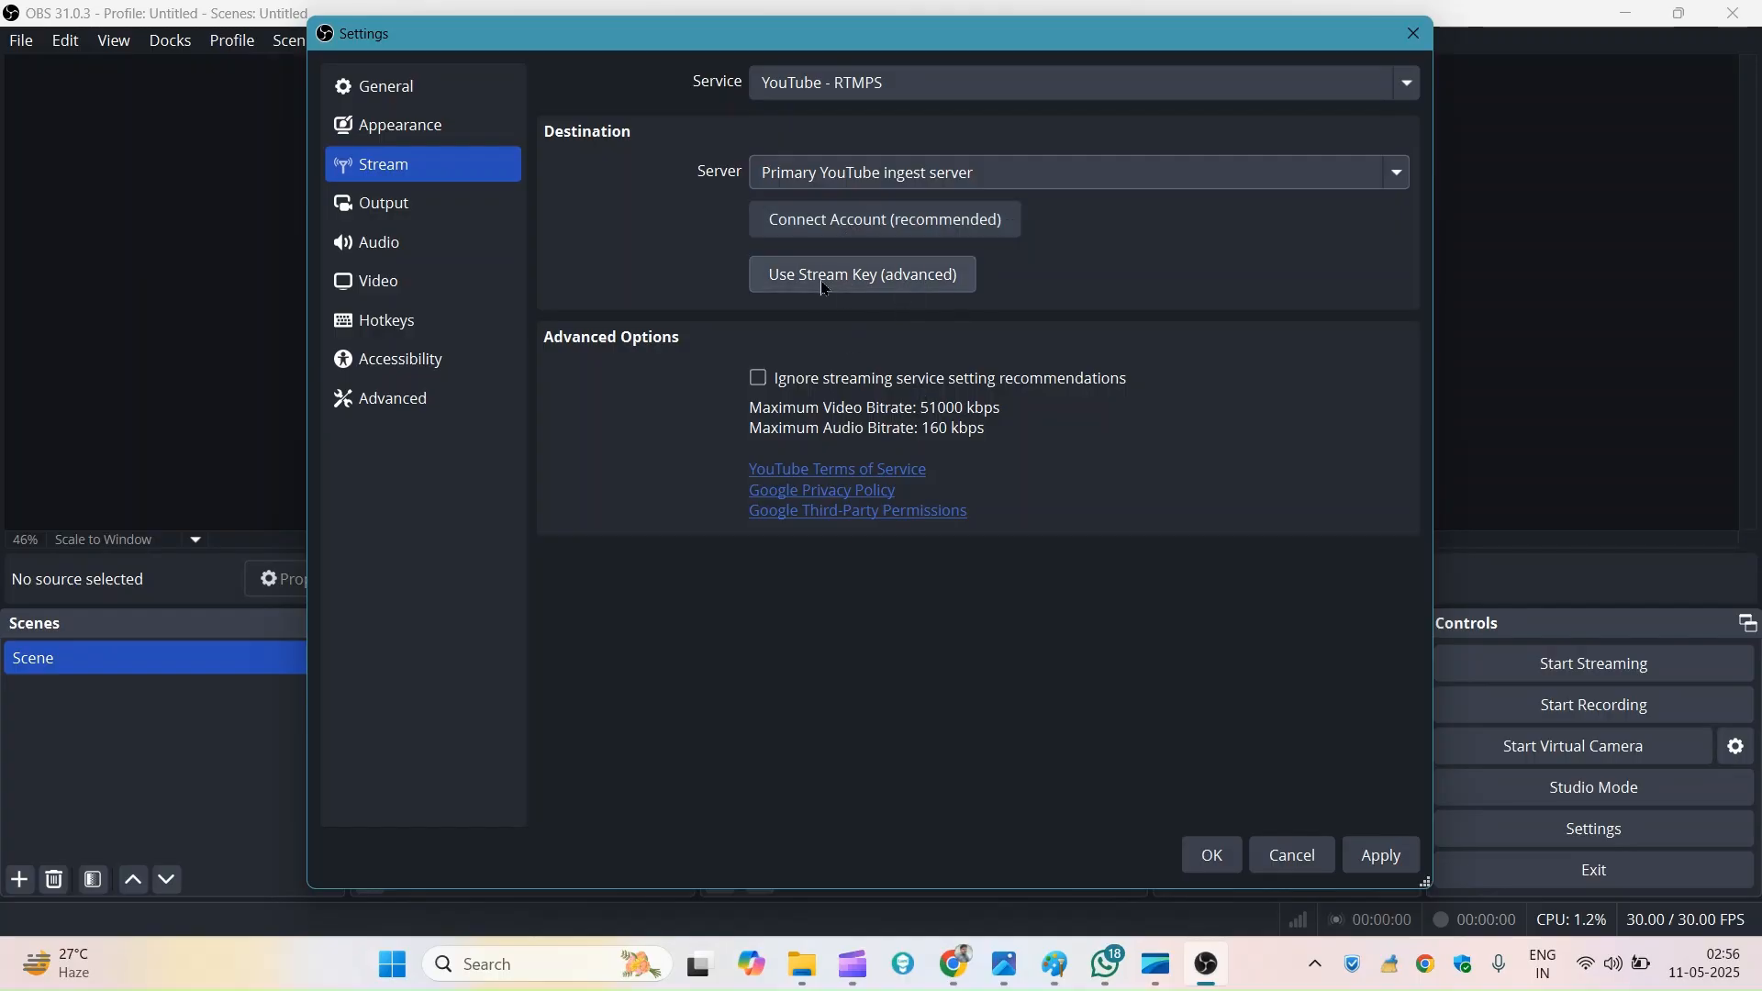
pyautogui.click(870, 278)
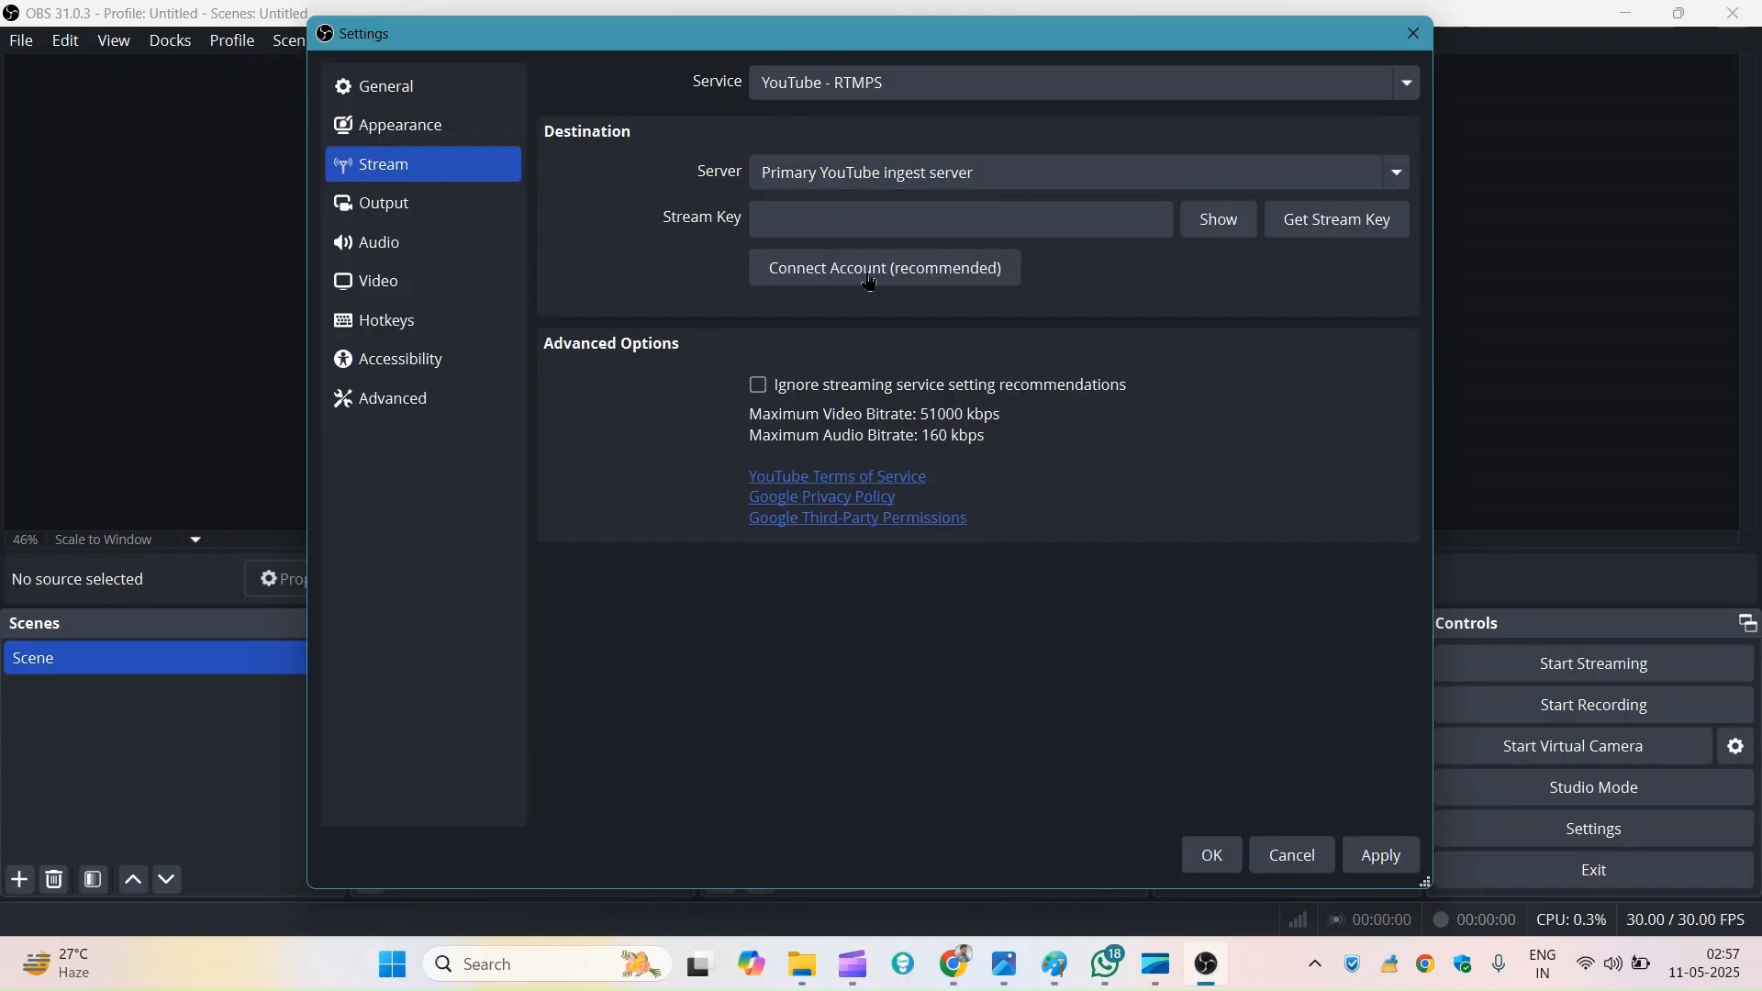
# Step: Switch to Chrome, open the YouTube Studio channel dashboard in a new tab and close the OBS welcome tab
pyautogui.moveTo(955, 964)
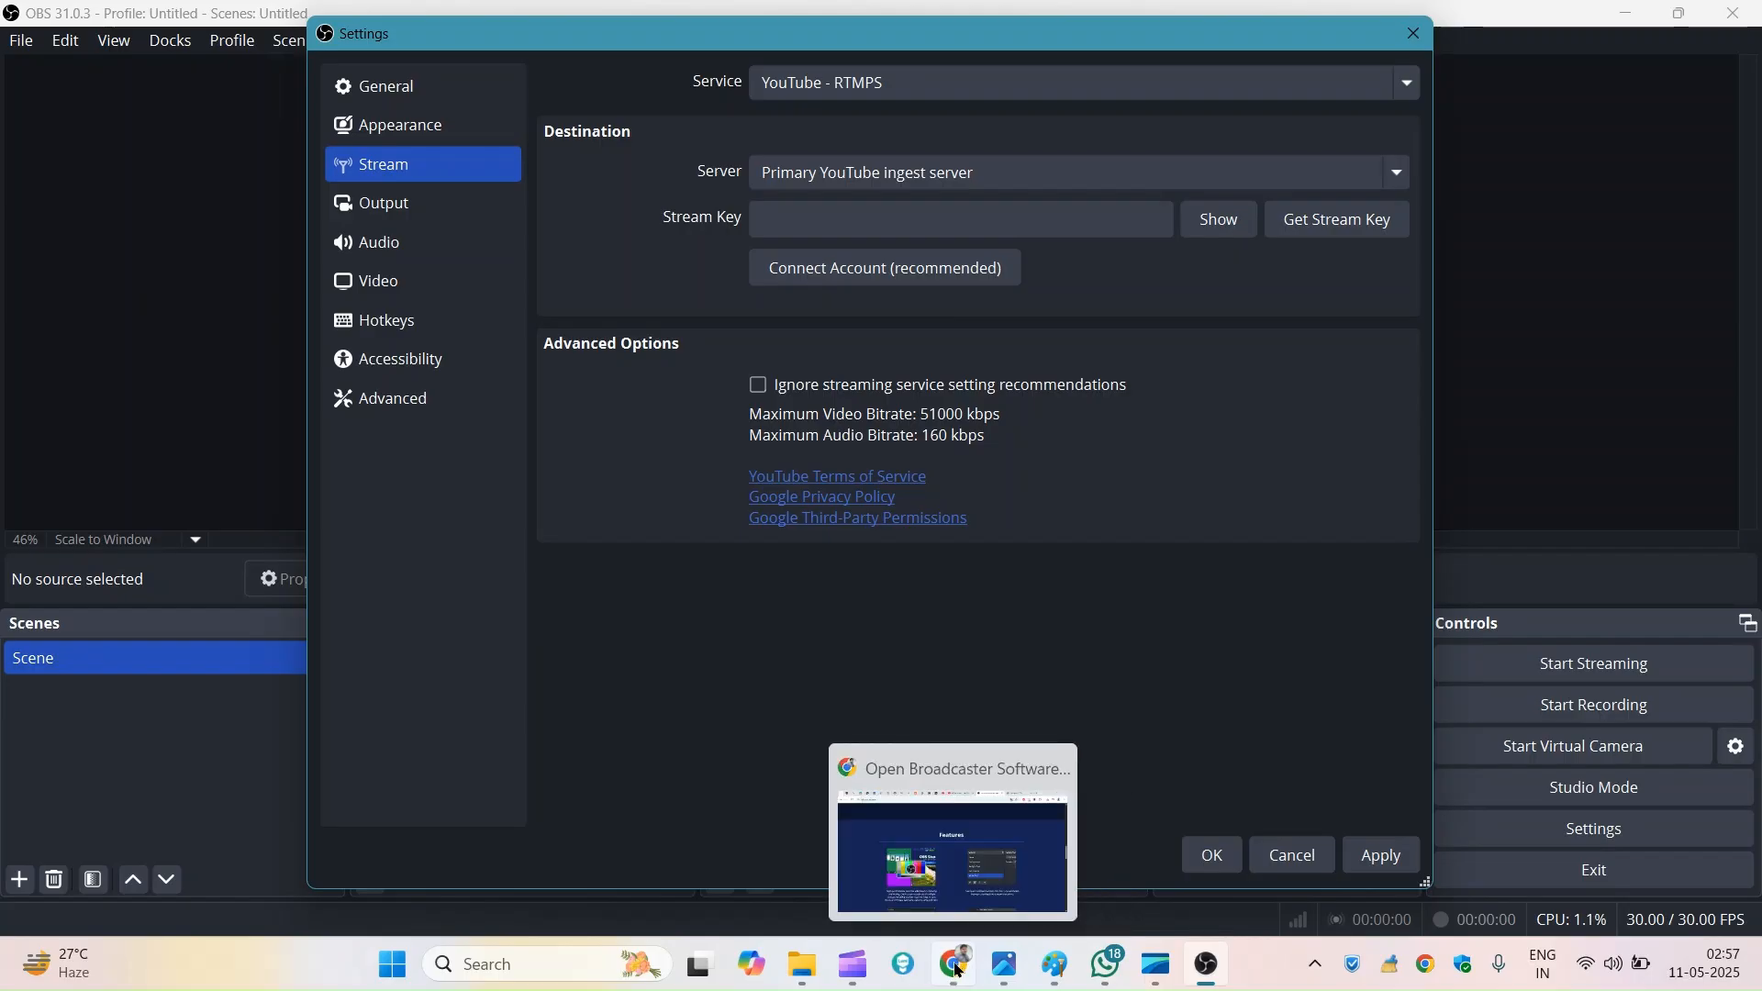
pyautogui.click(897, 831)
pyautogui.moveTo(997, 21); pyautogui.dragTo(1136, 20)
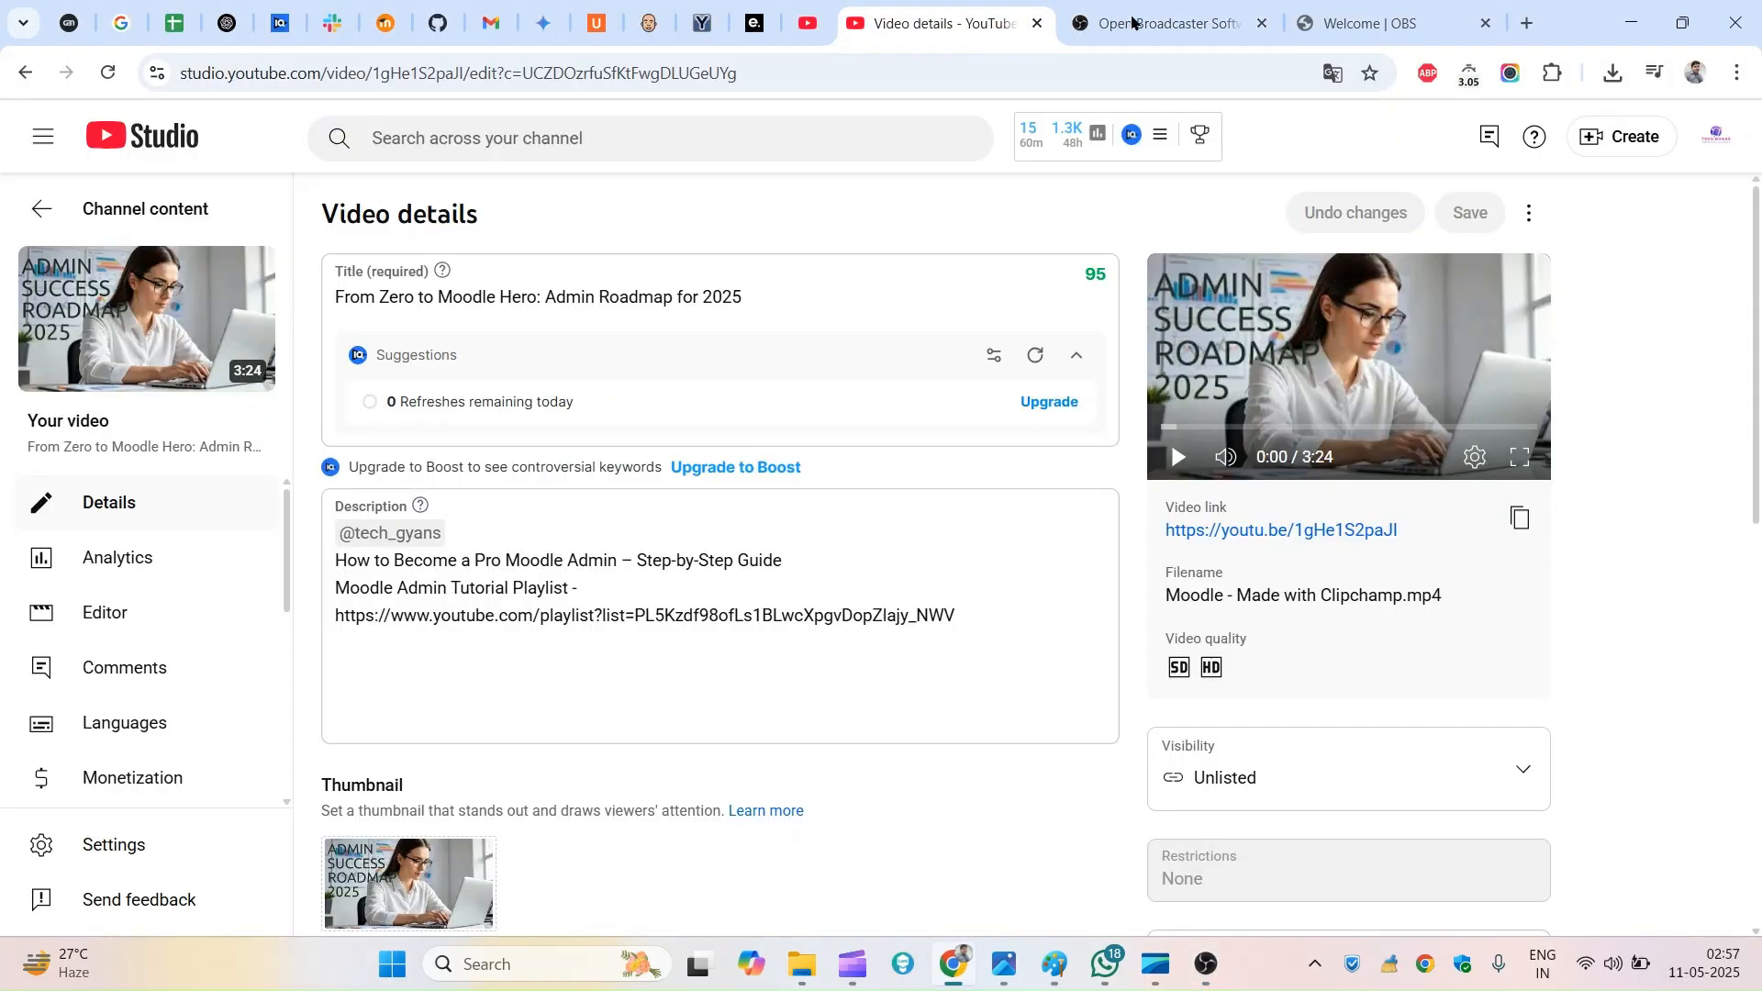
pyautogui.rightClick(165, 152)
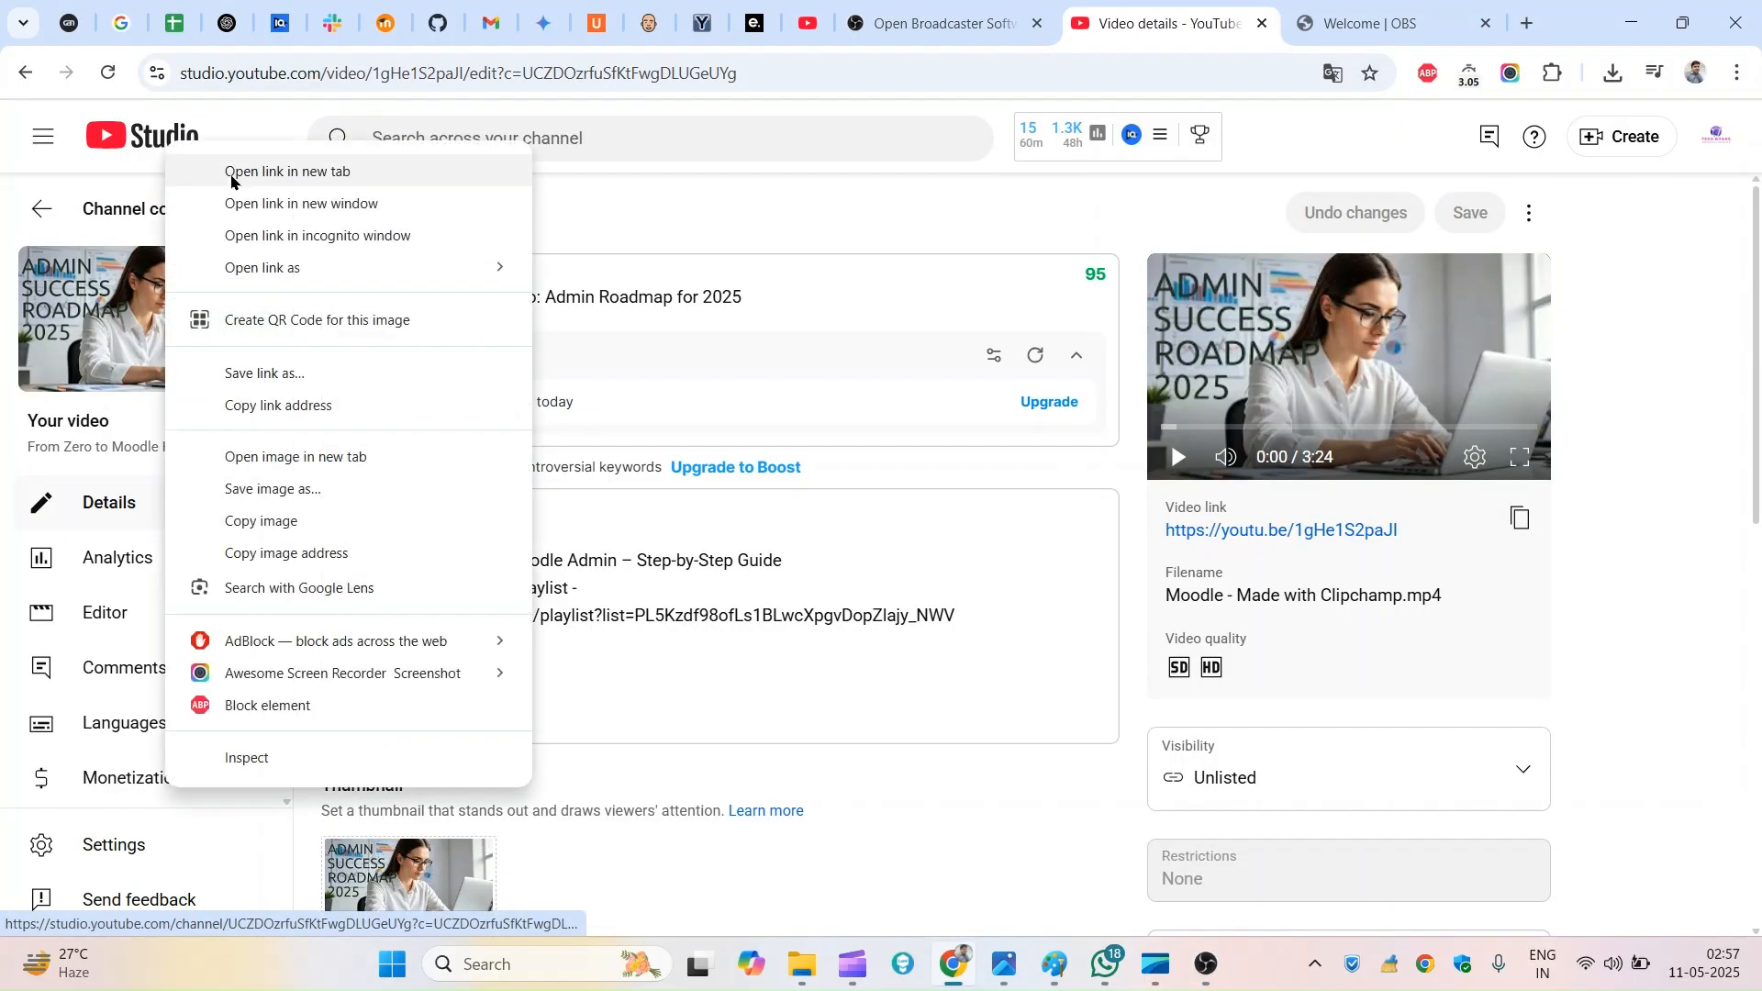
pyautogui.click(287, 172)
pyautogui.click(1202, 25)
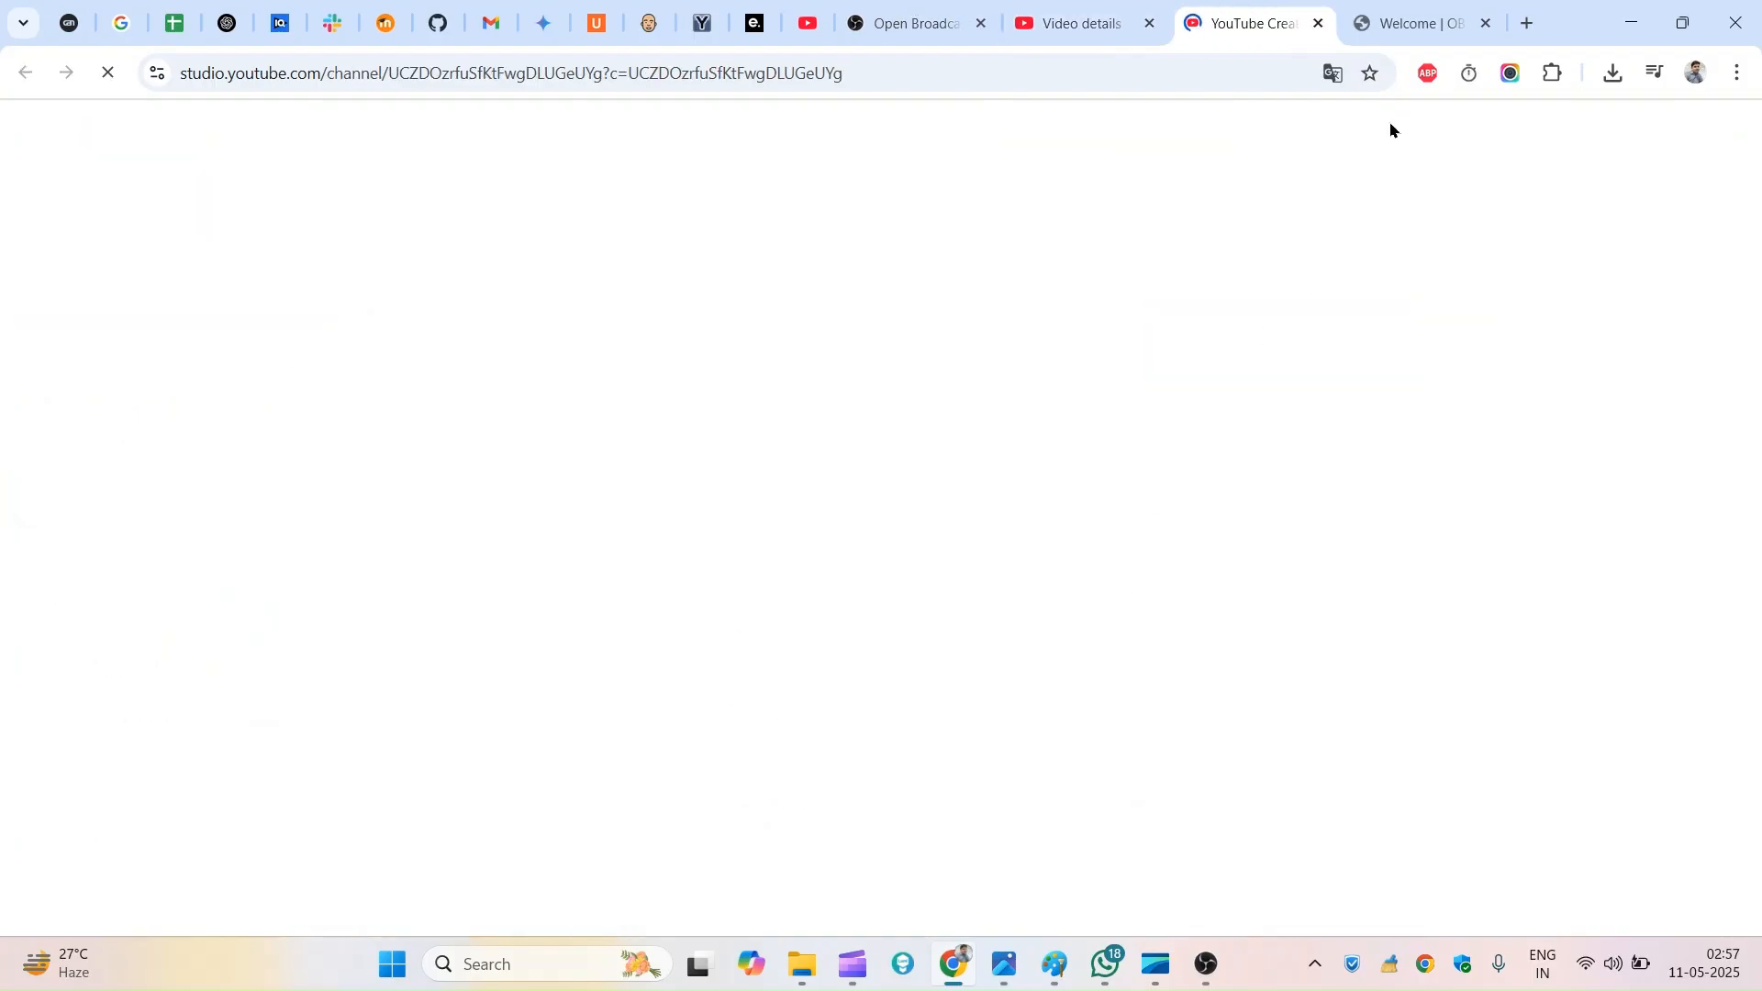
pyautogui.click(1485, 24)
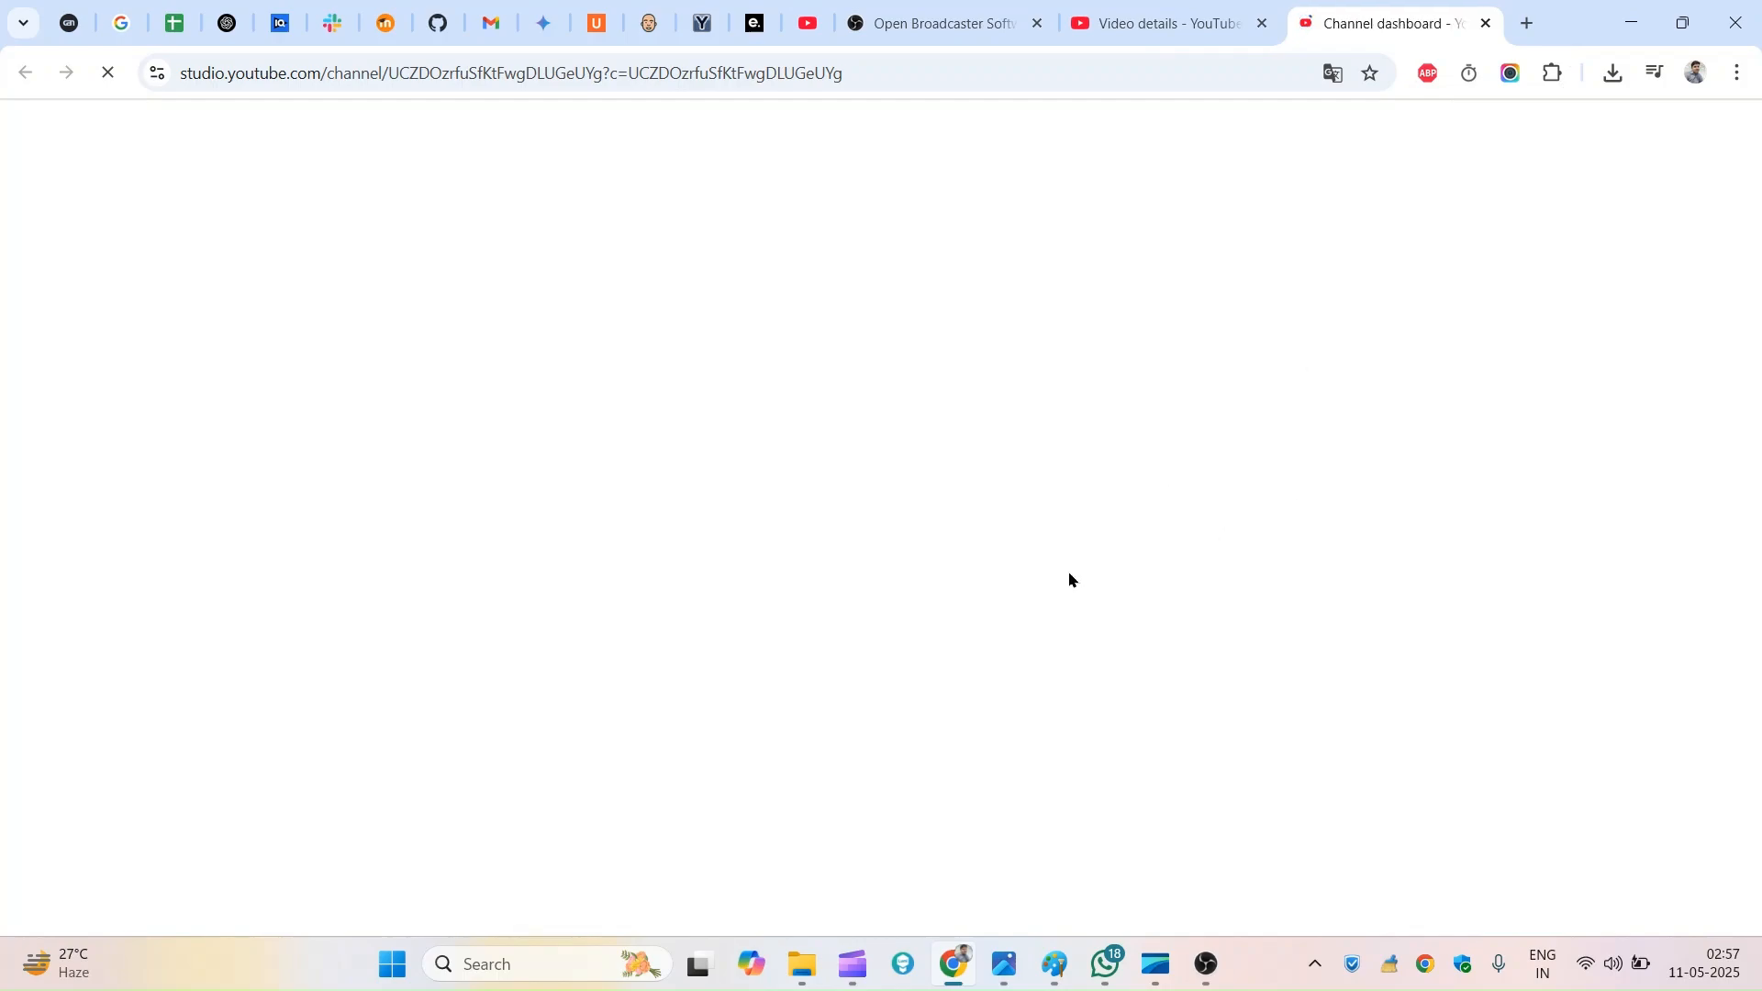
# Step: Go live from the YouTube Studio channel dashboard to bring up the form for creating a stream
pyautogui.click(1205, 963)
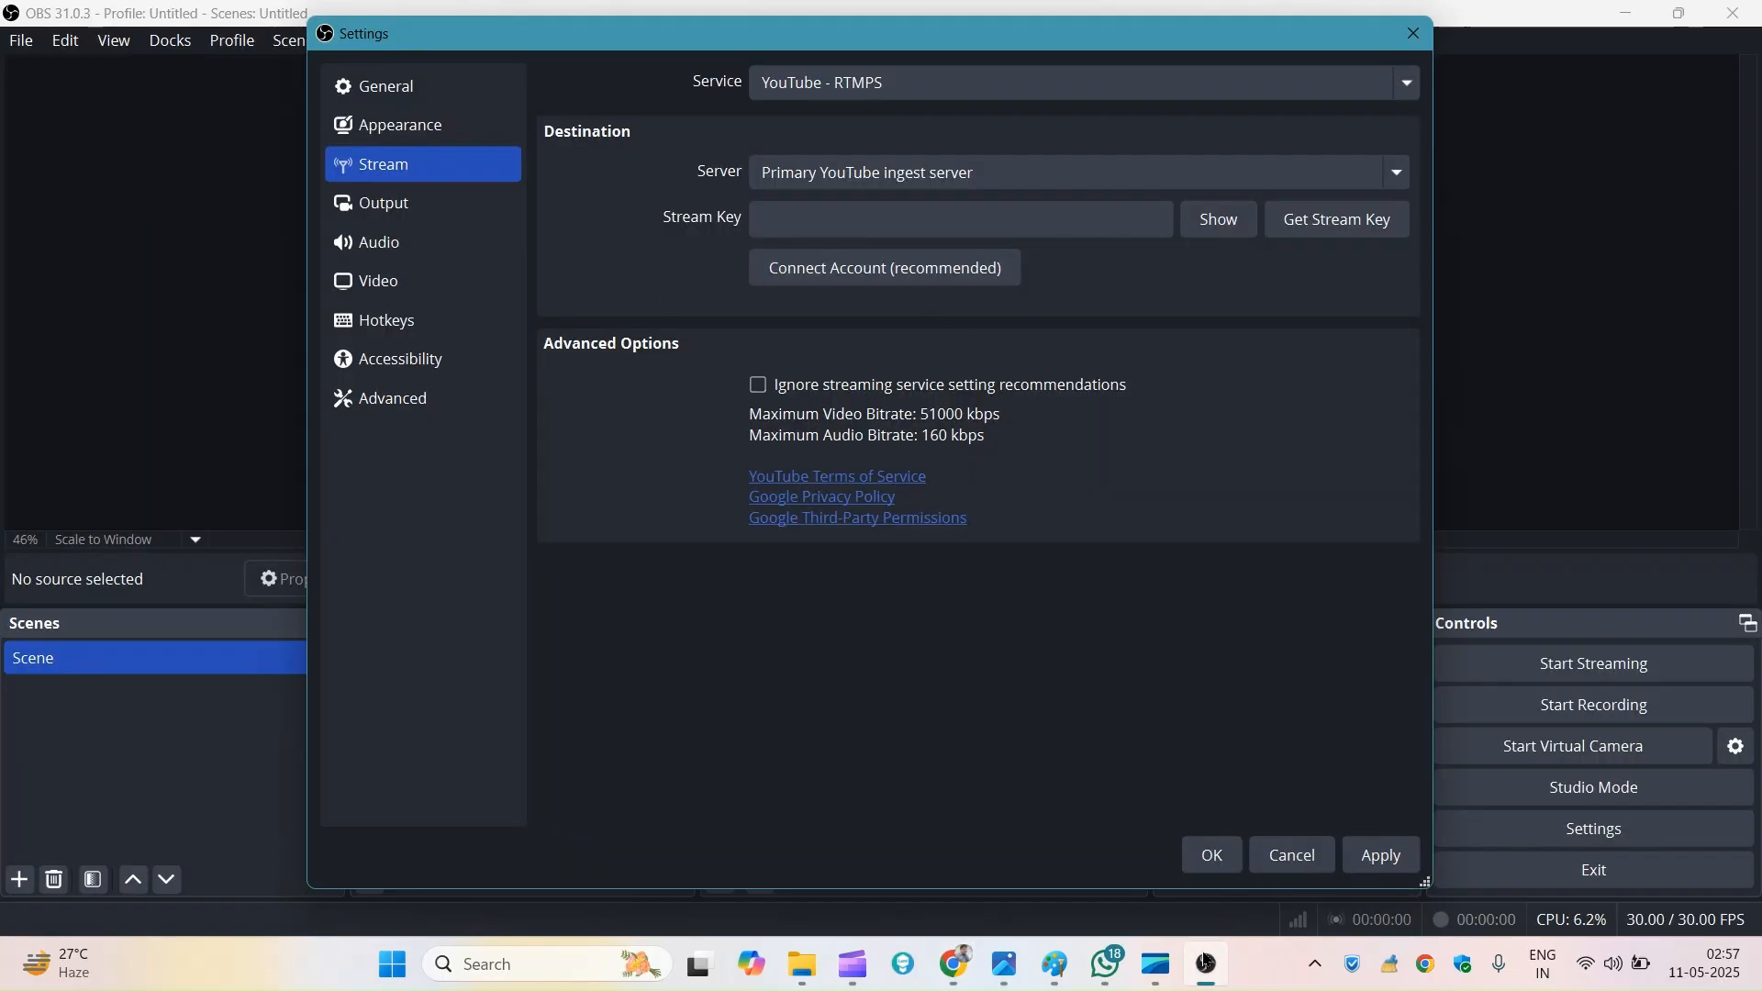
pyautogui.click(959, 964)
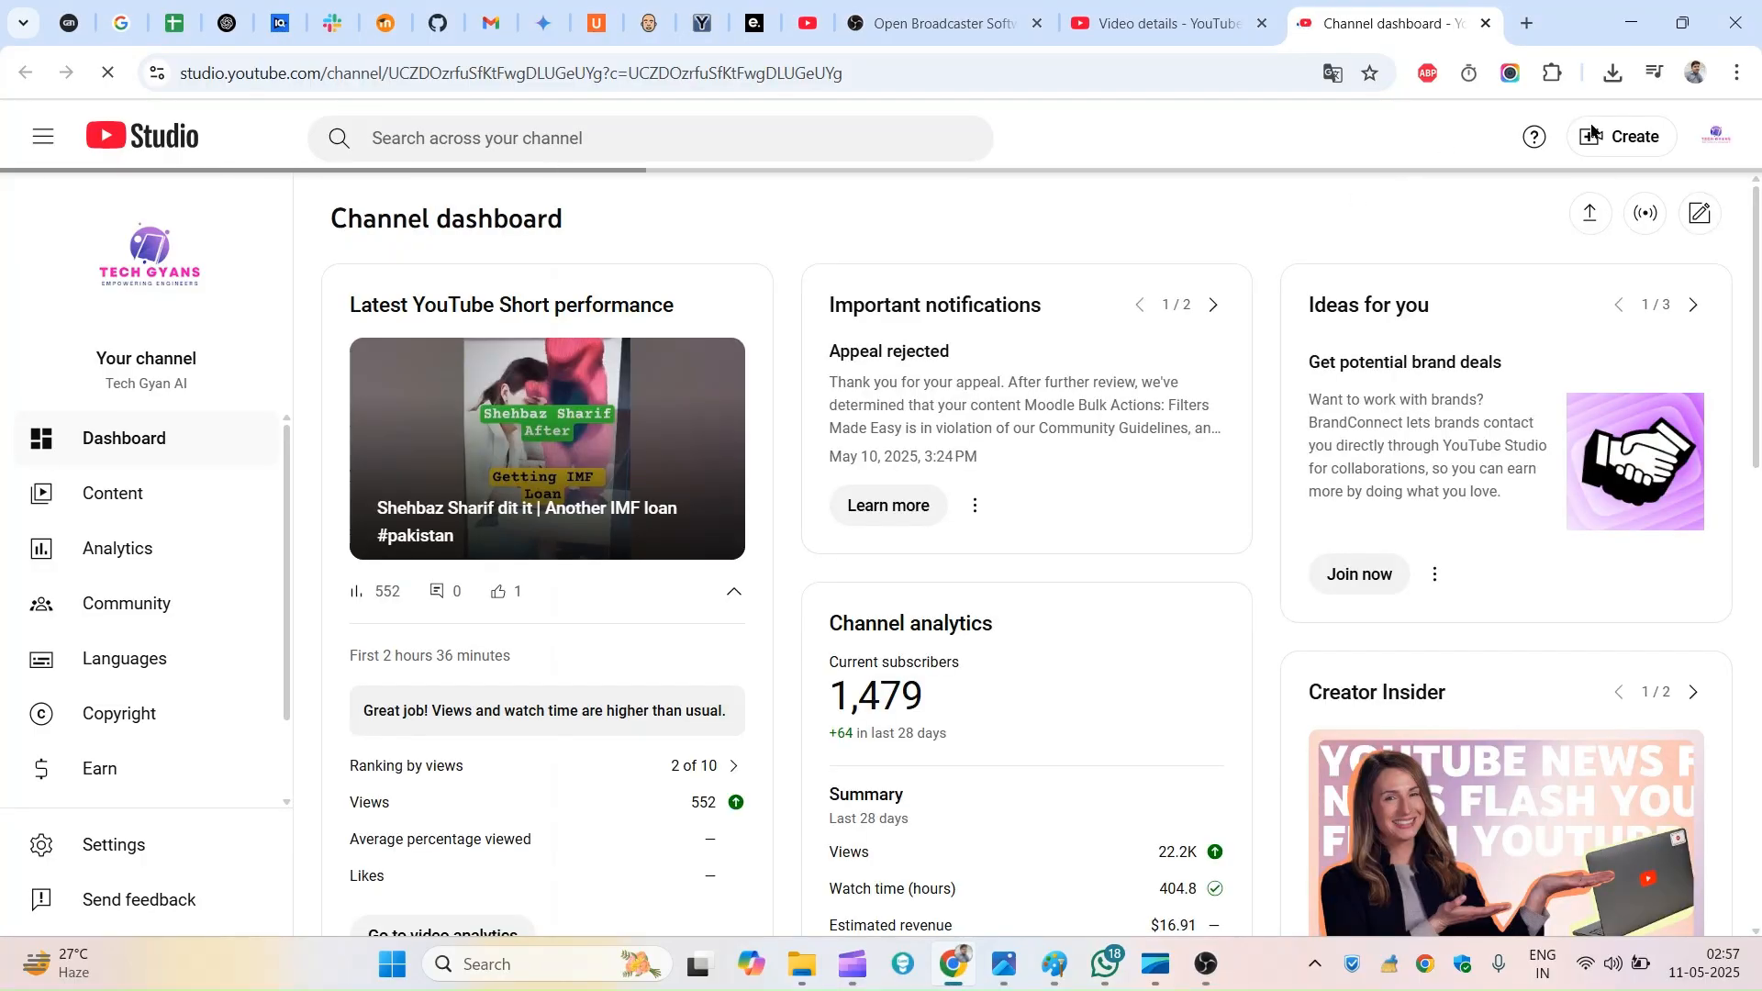
pyautogui.click(1634, 138)
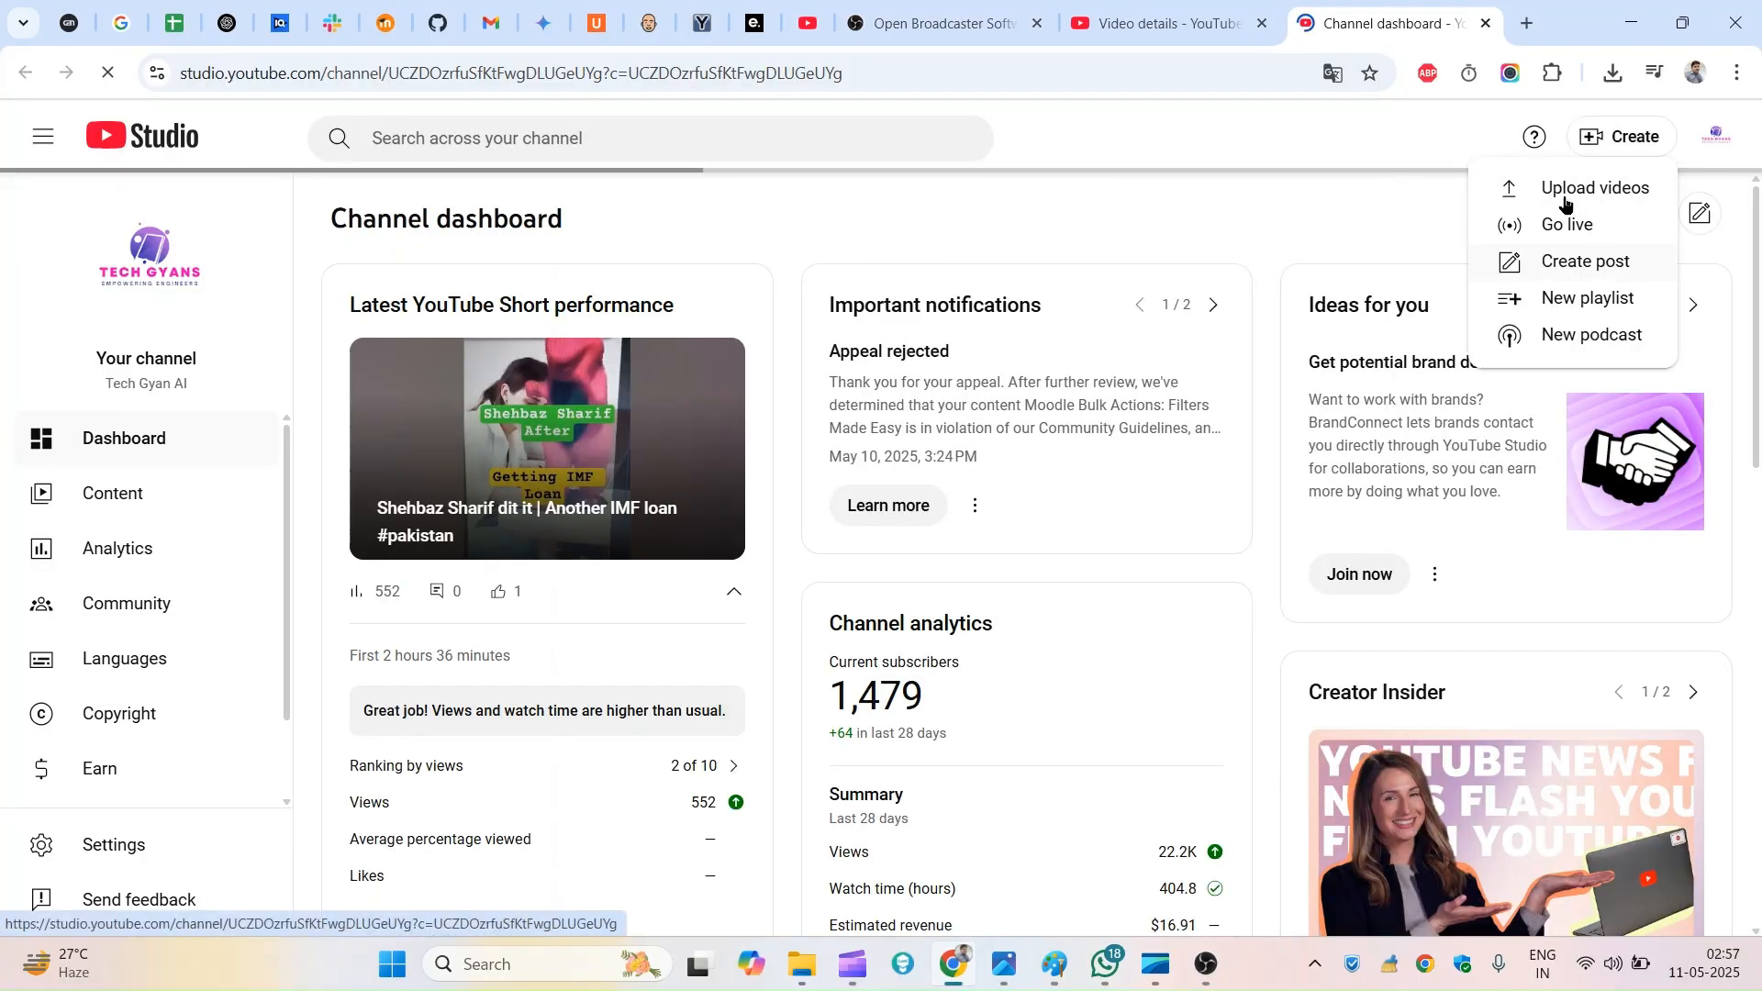
pyautogui.click(1557, 237)
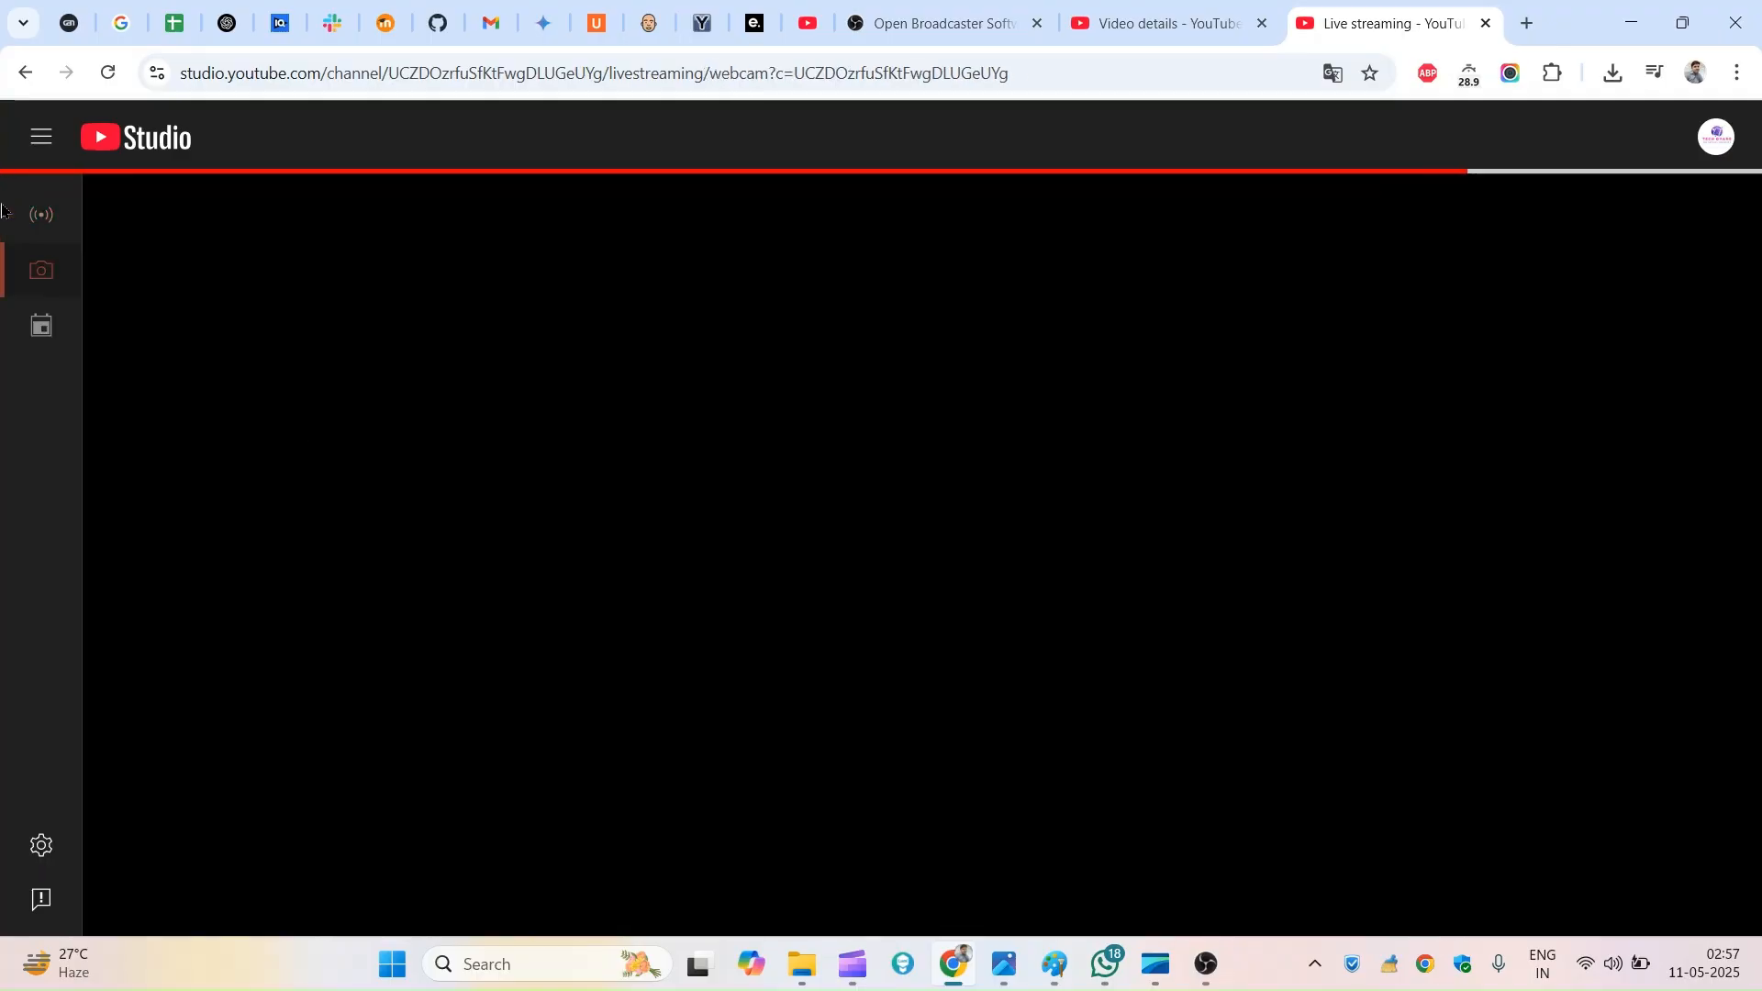
pyautogui.click(876, 625)
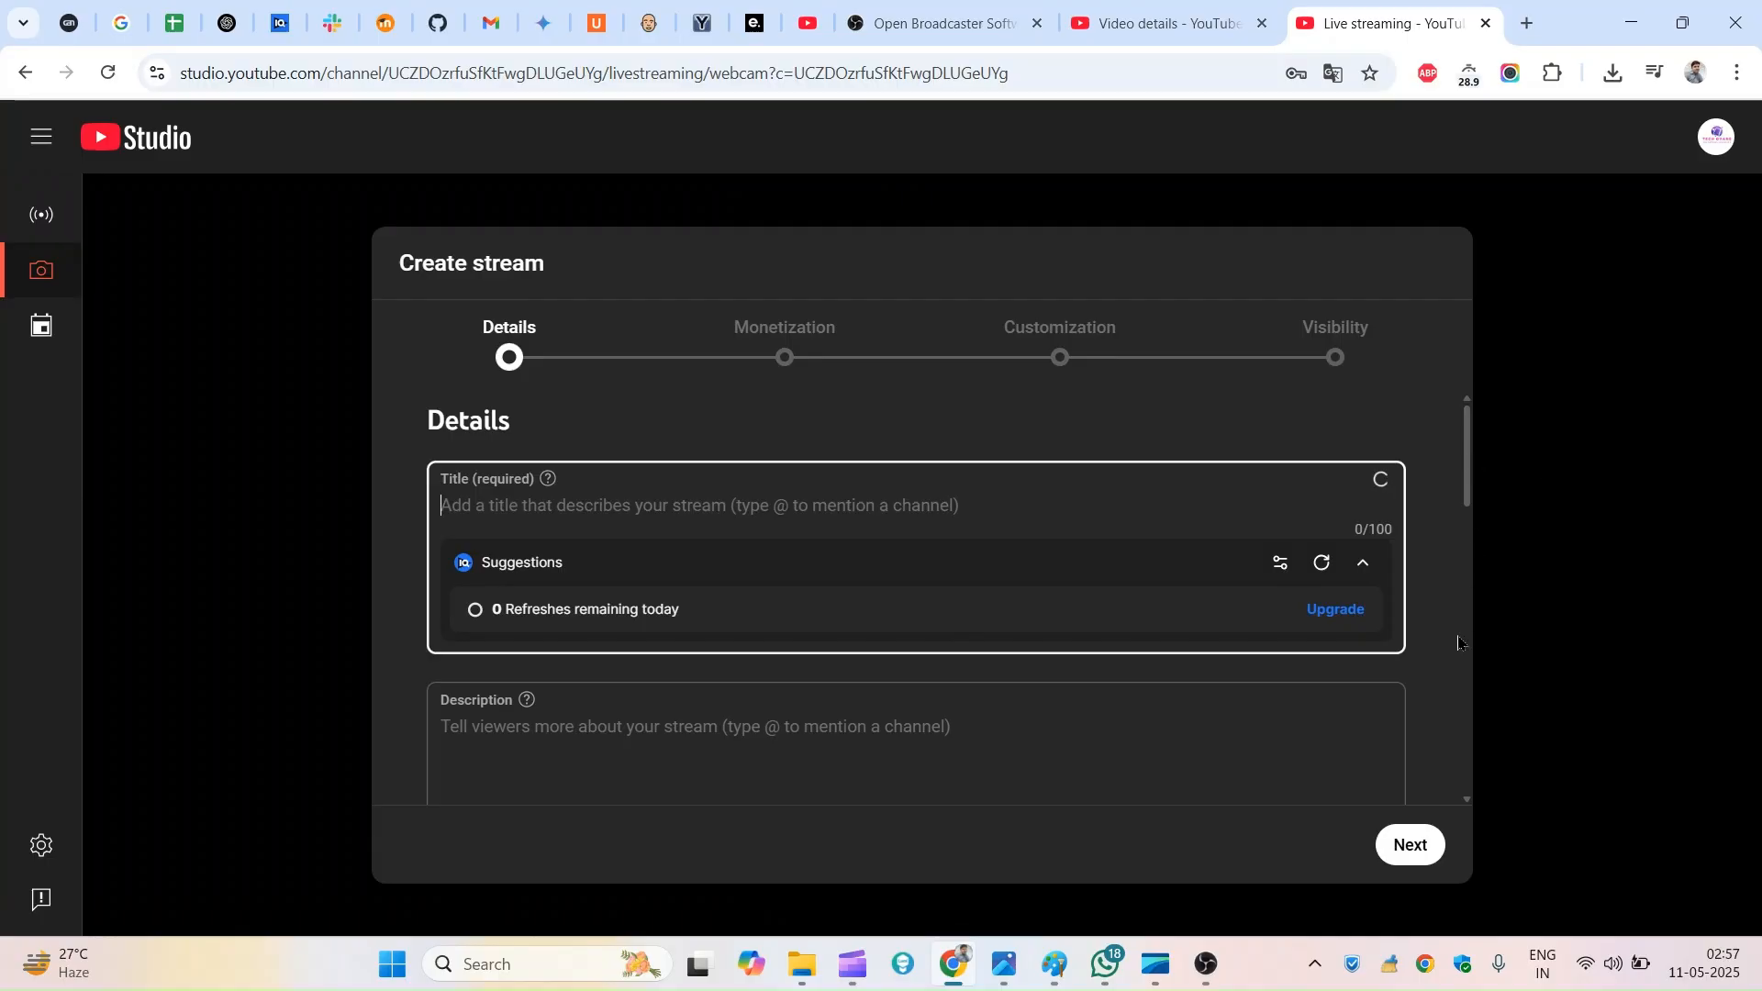
# Step: Upload the image "From Zero to Moodle Hero_ Admin Roadmap for 2025 (2)" from Downloads as the stream's thumbnail
pyautogui.scroll(-8, 1463, 651)
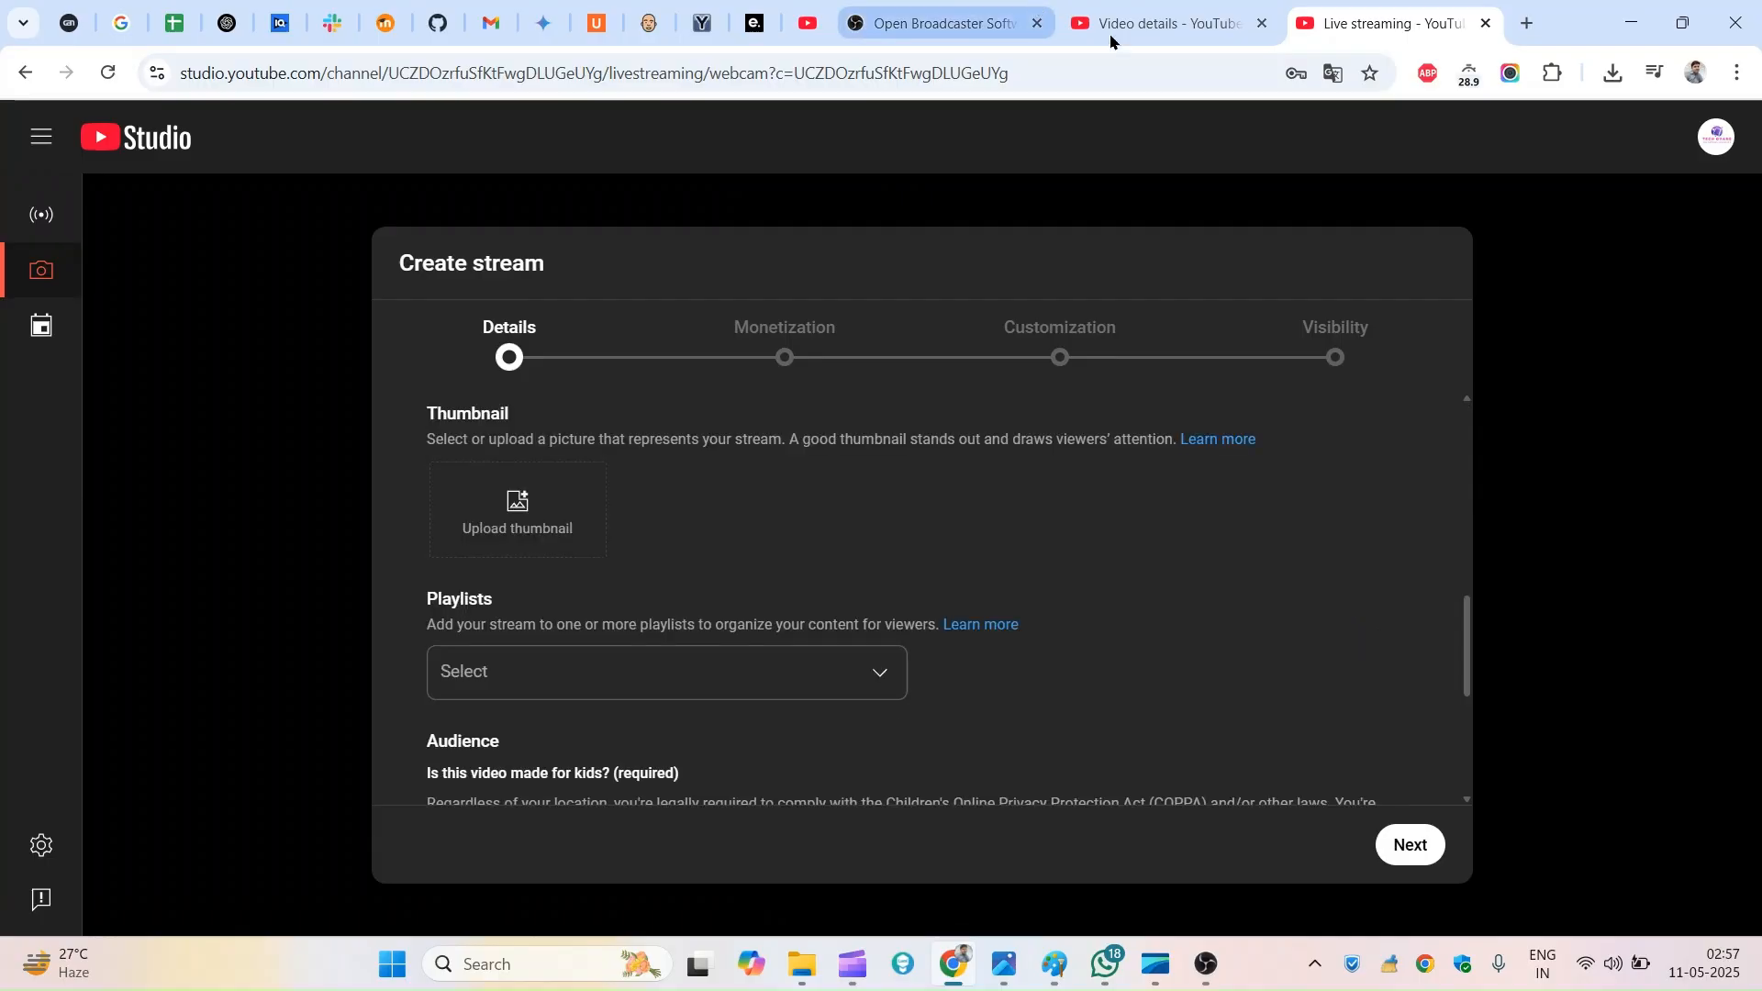
pyautogui.click(519, 500)
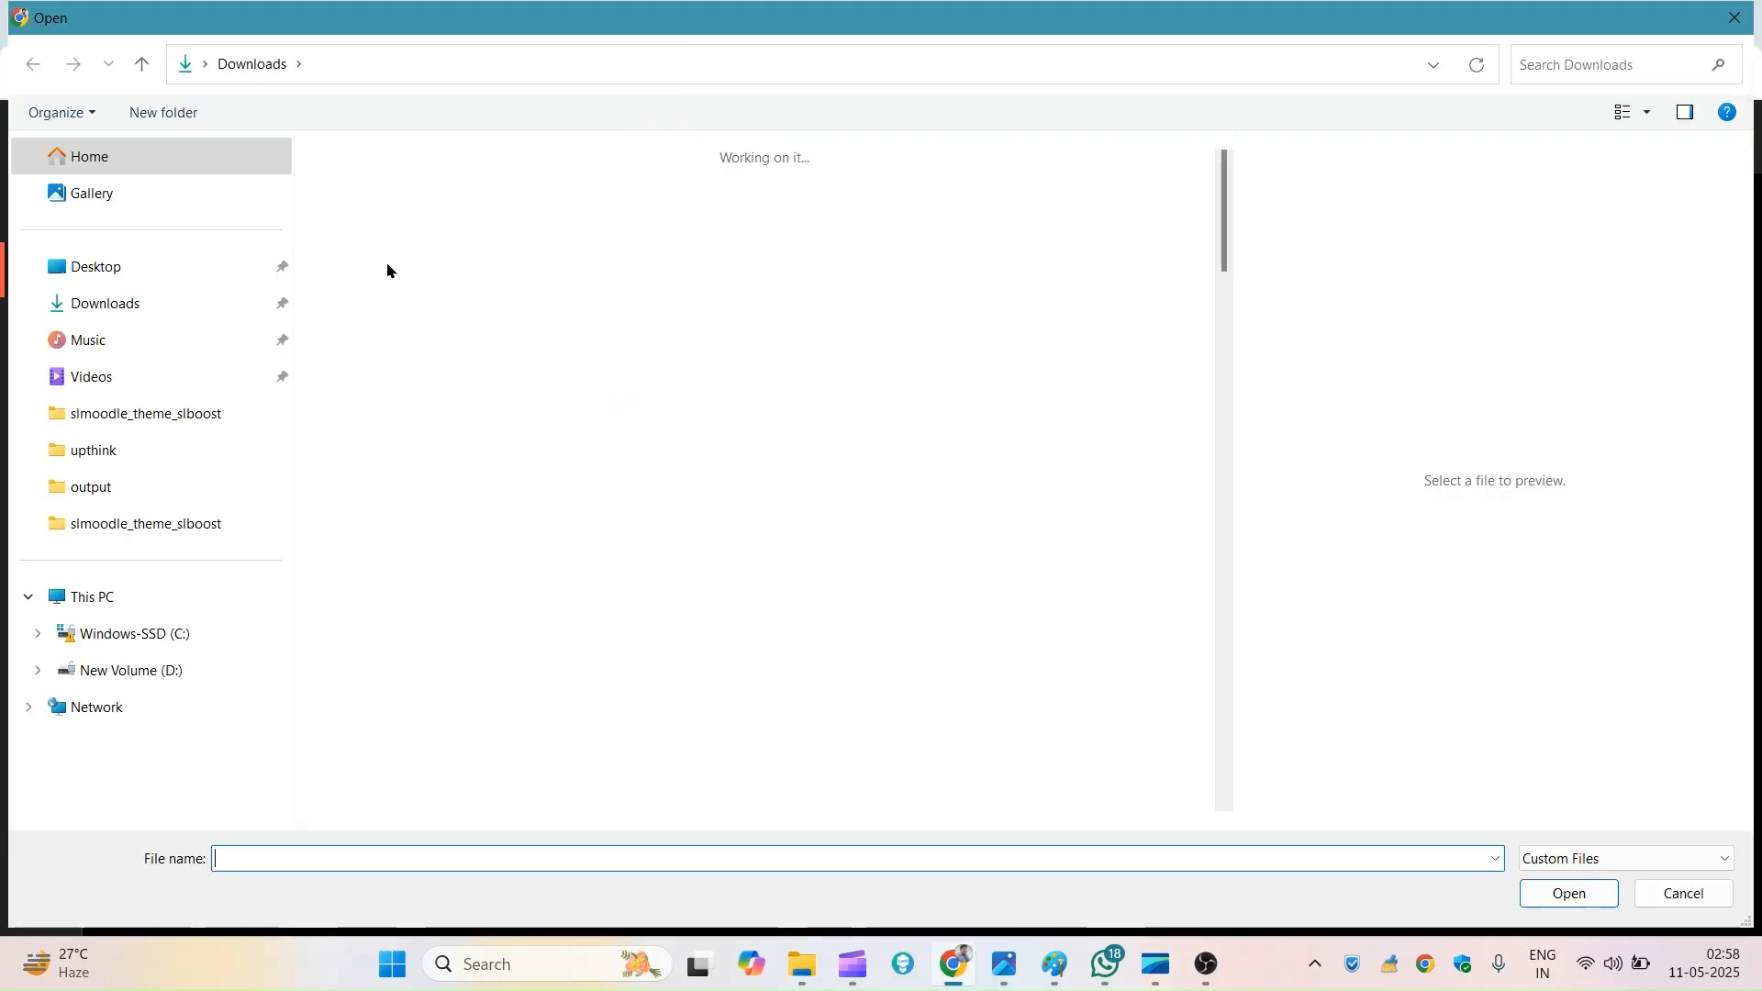
pyautogui.click(409, 195)
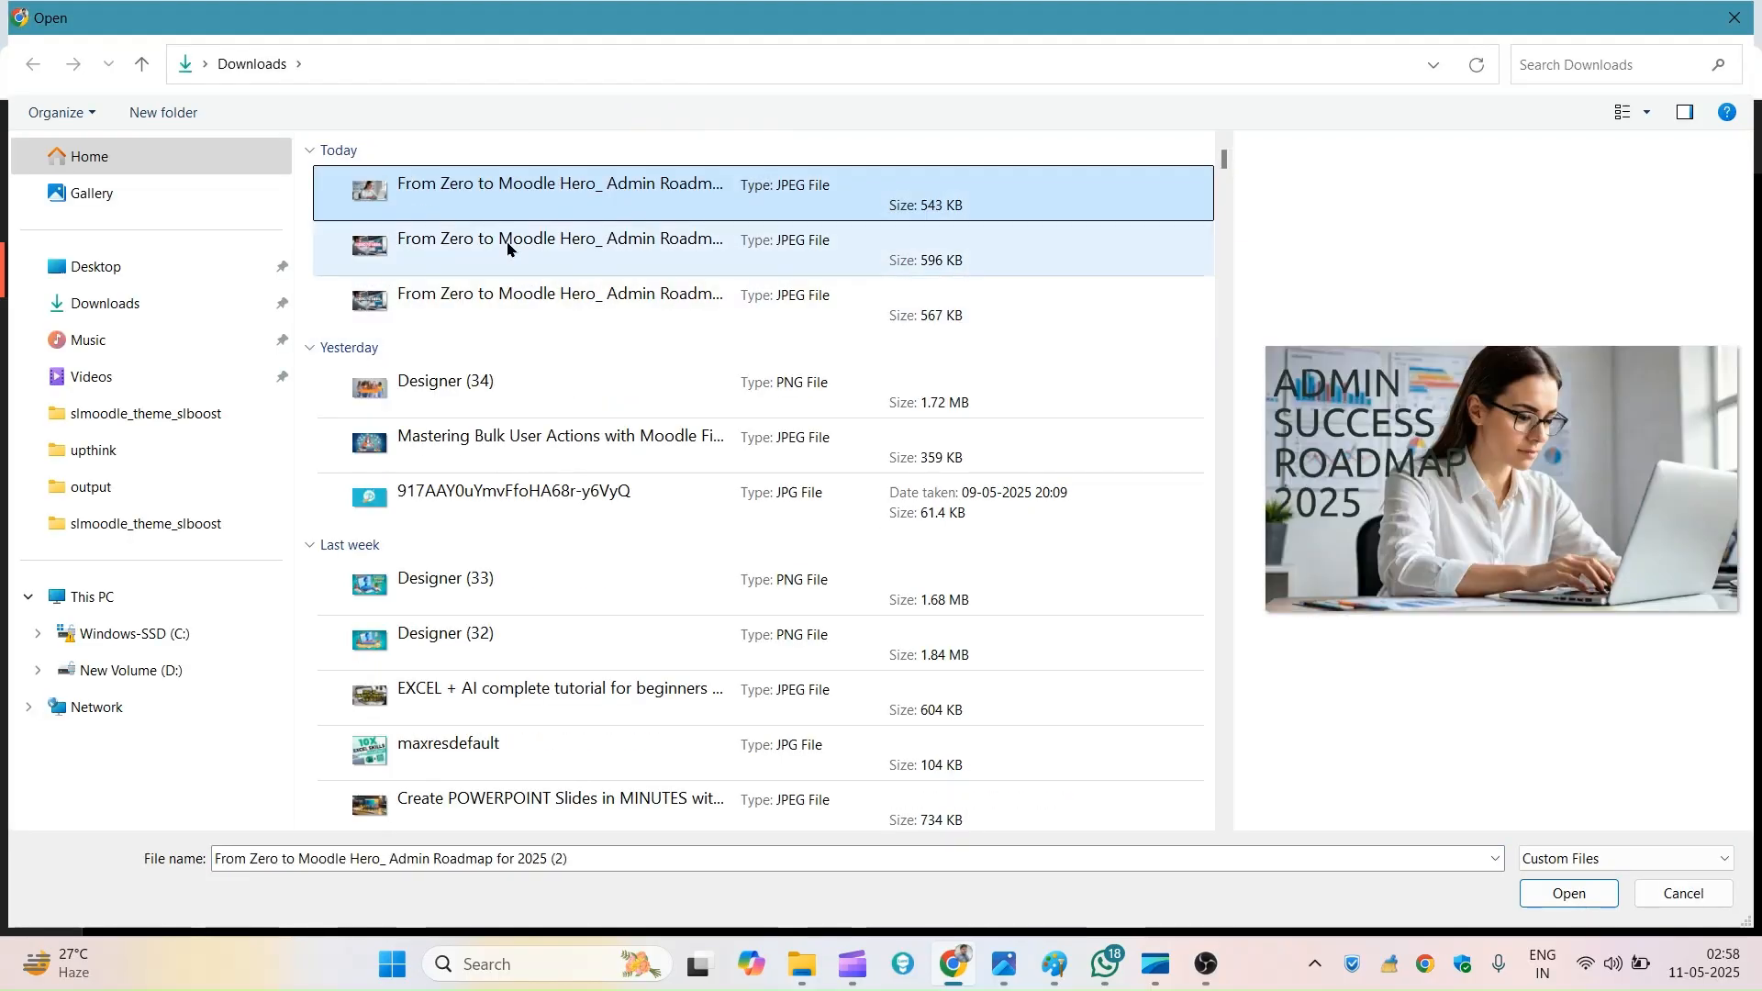
pyautogui.doubleClick(507, 198)
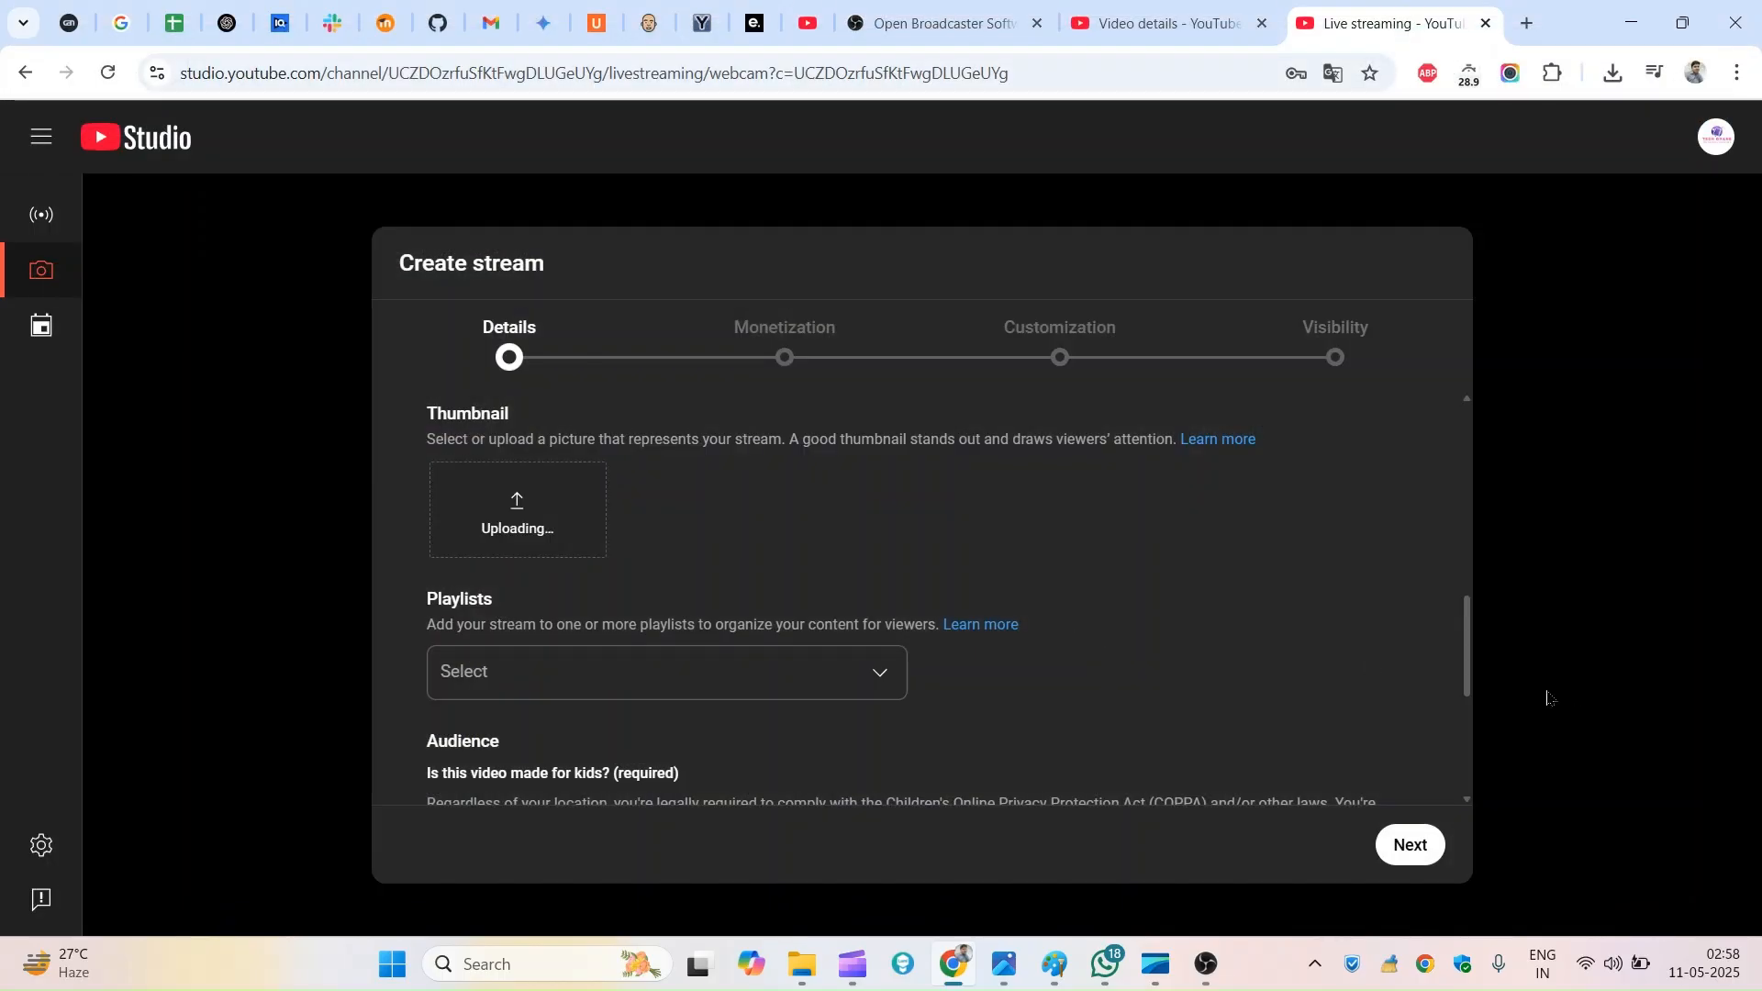
# Step: Copy the title "From Zero to Moodle Hero: Admin Roadmap for 2025" from the existing video's details and paste it as the stream's title
pyautogui.moveTo(1470, 641); pyautogui.dragTo(1461, 448)
pyautogui.click(1147, 16)
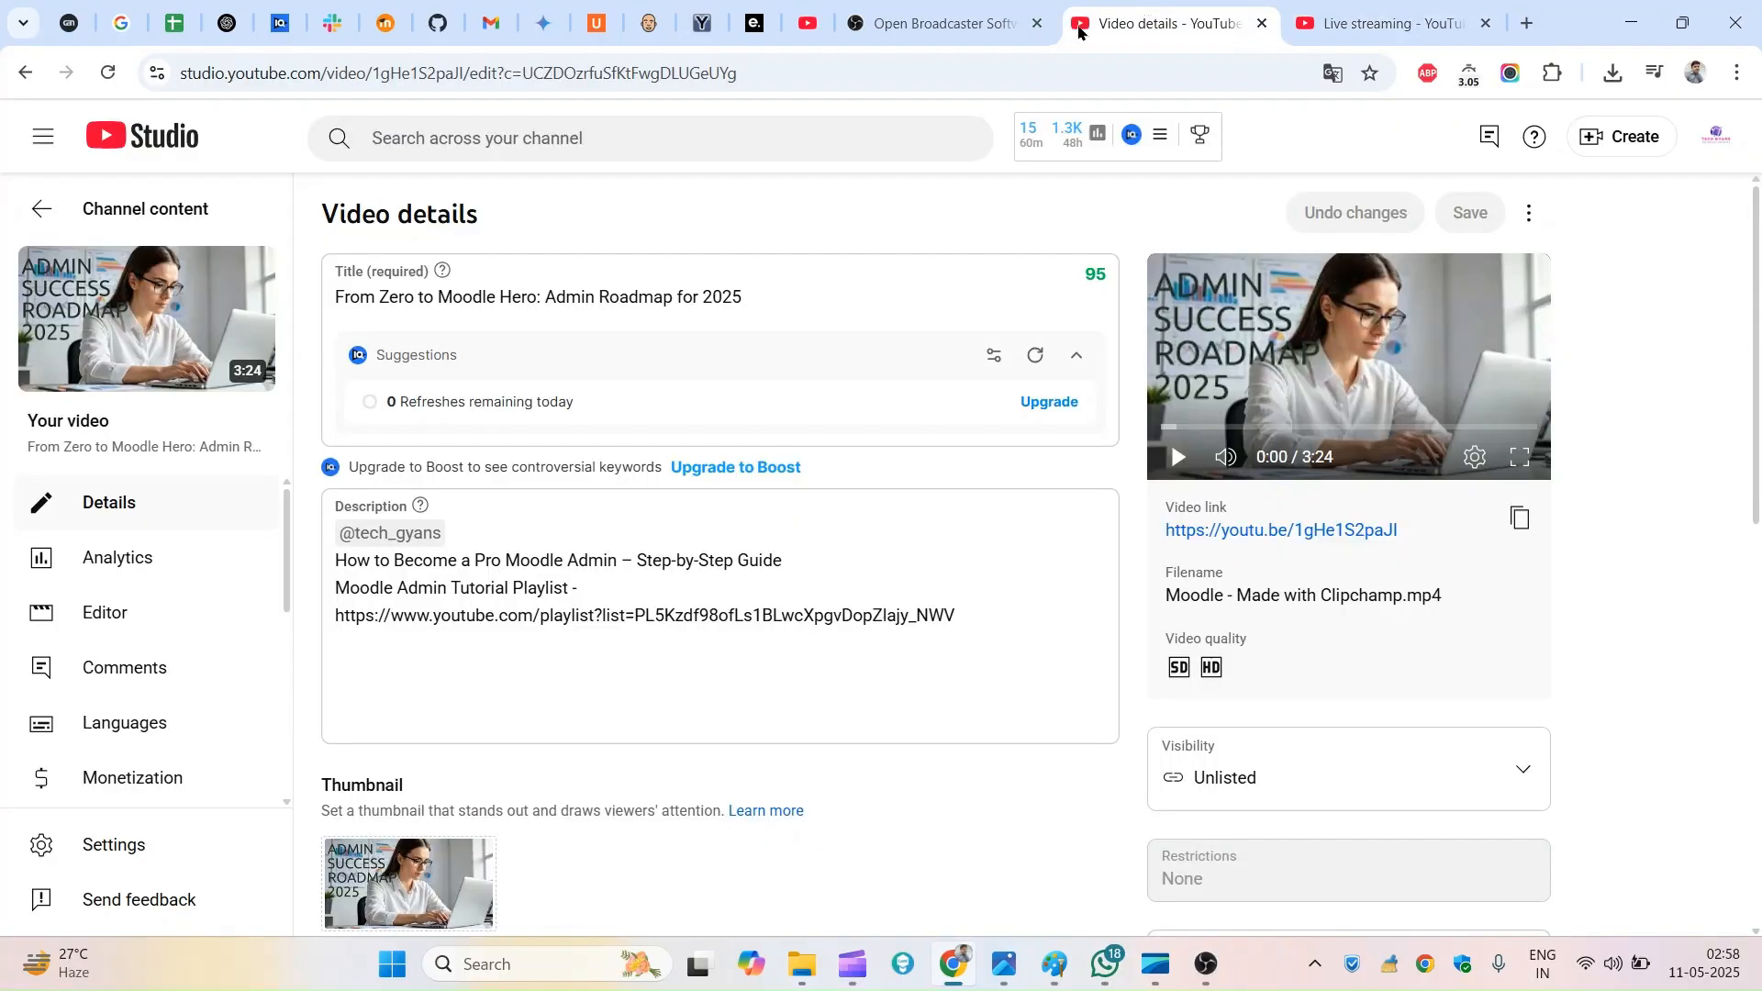
pyautogui.tripleClick(435, 308)
pyautogui.rightClick(426, 303)
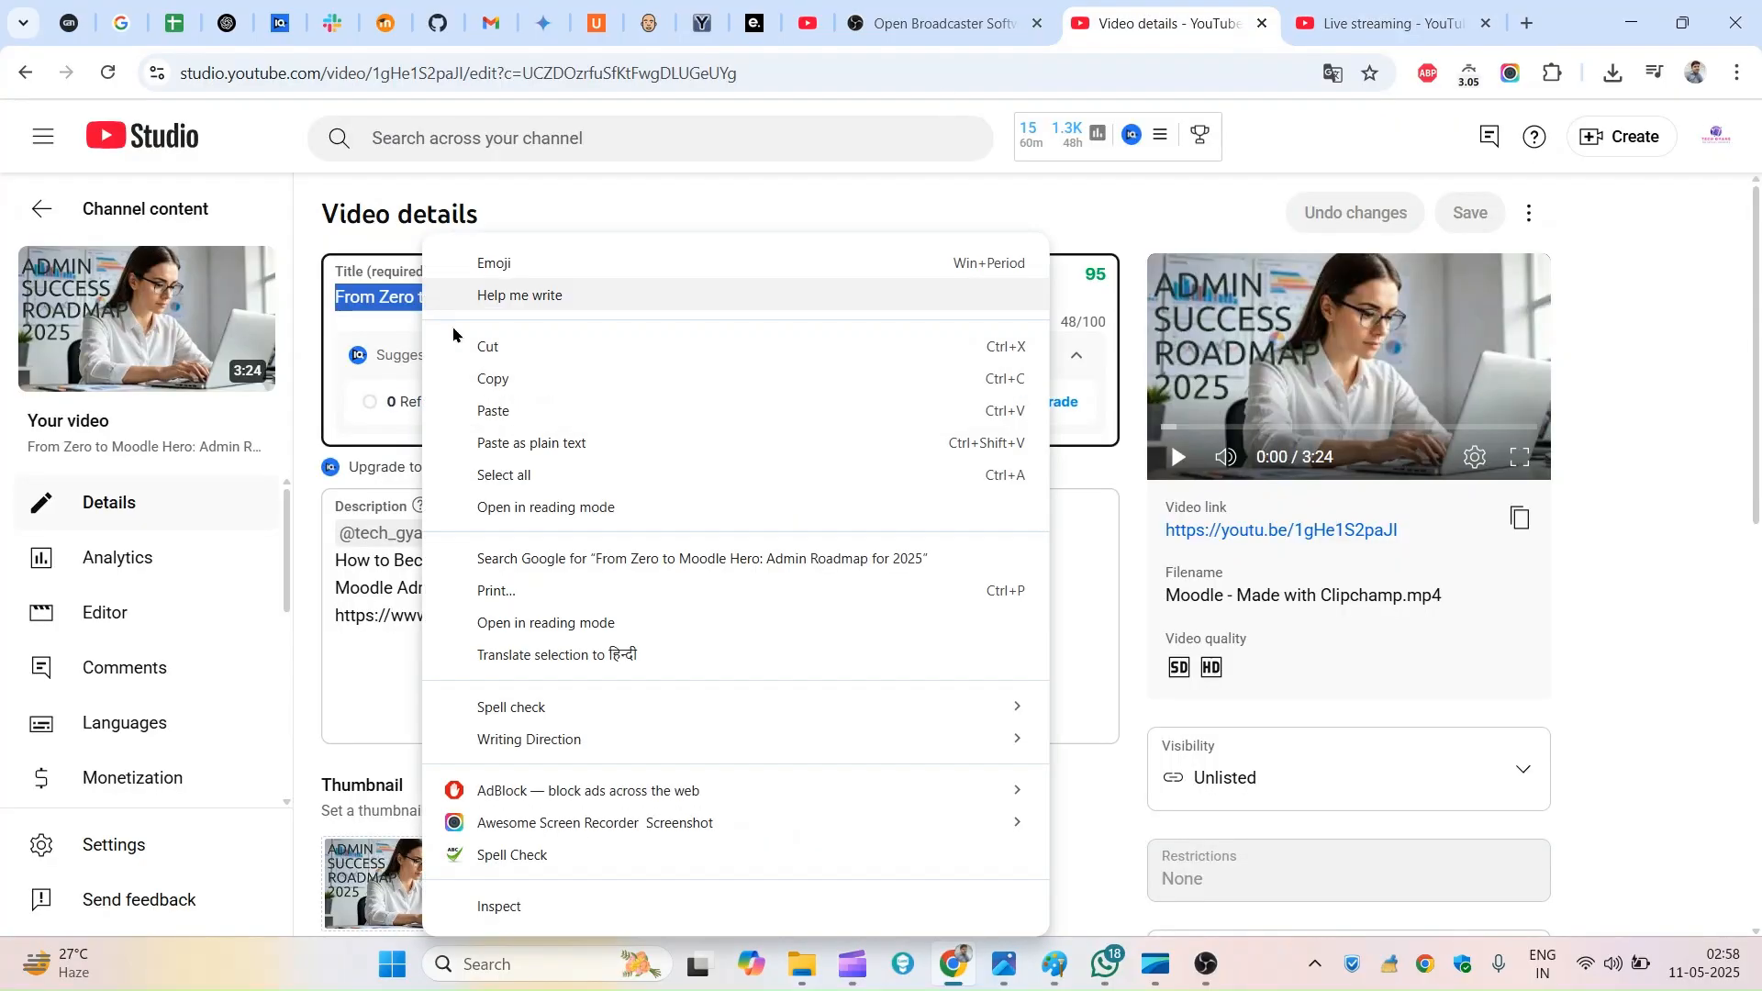
pyautogui.click(509, 376)
pyautogui.click(1385, 23)
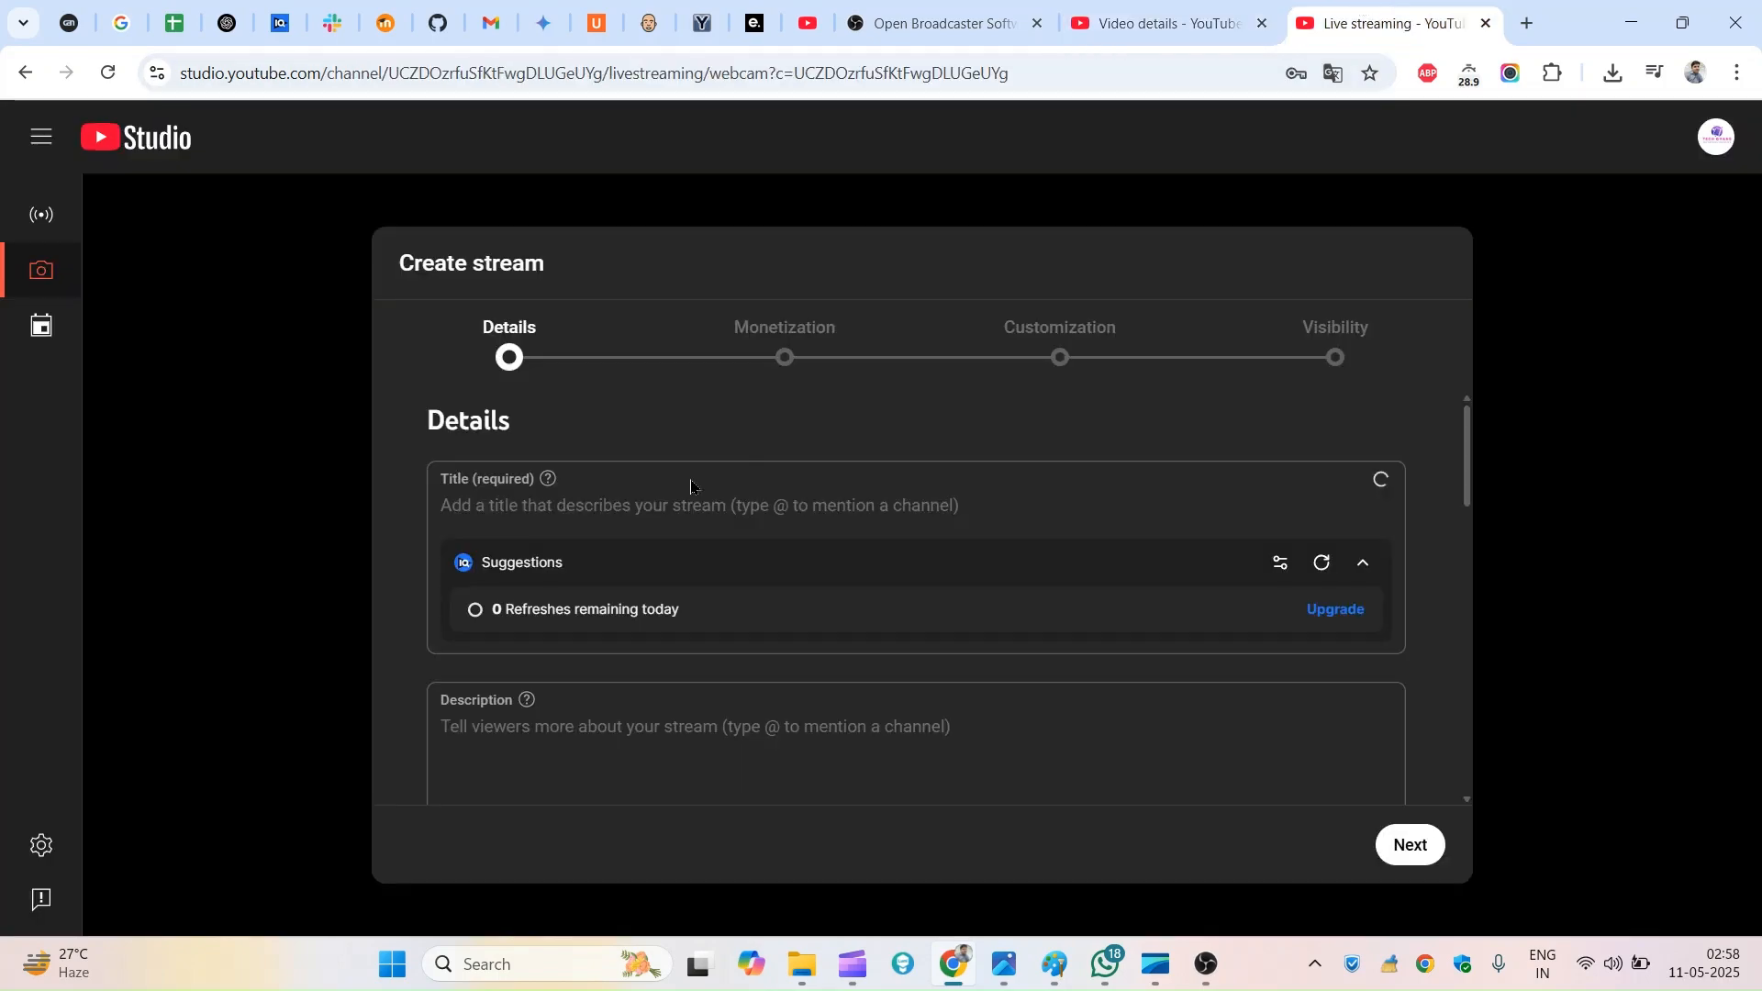
pyautogui.click(550, 509)
pyautogui.rightClick(552, 512)
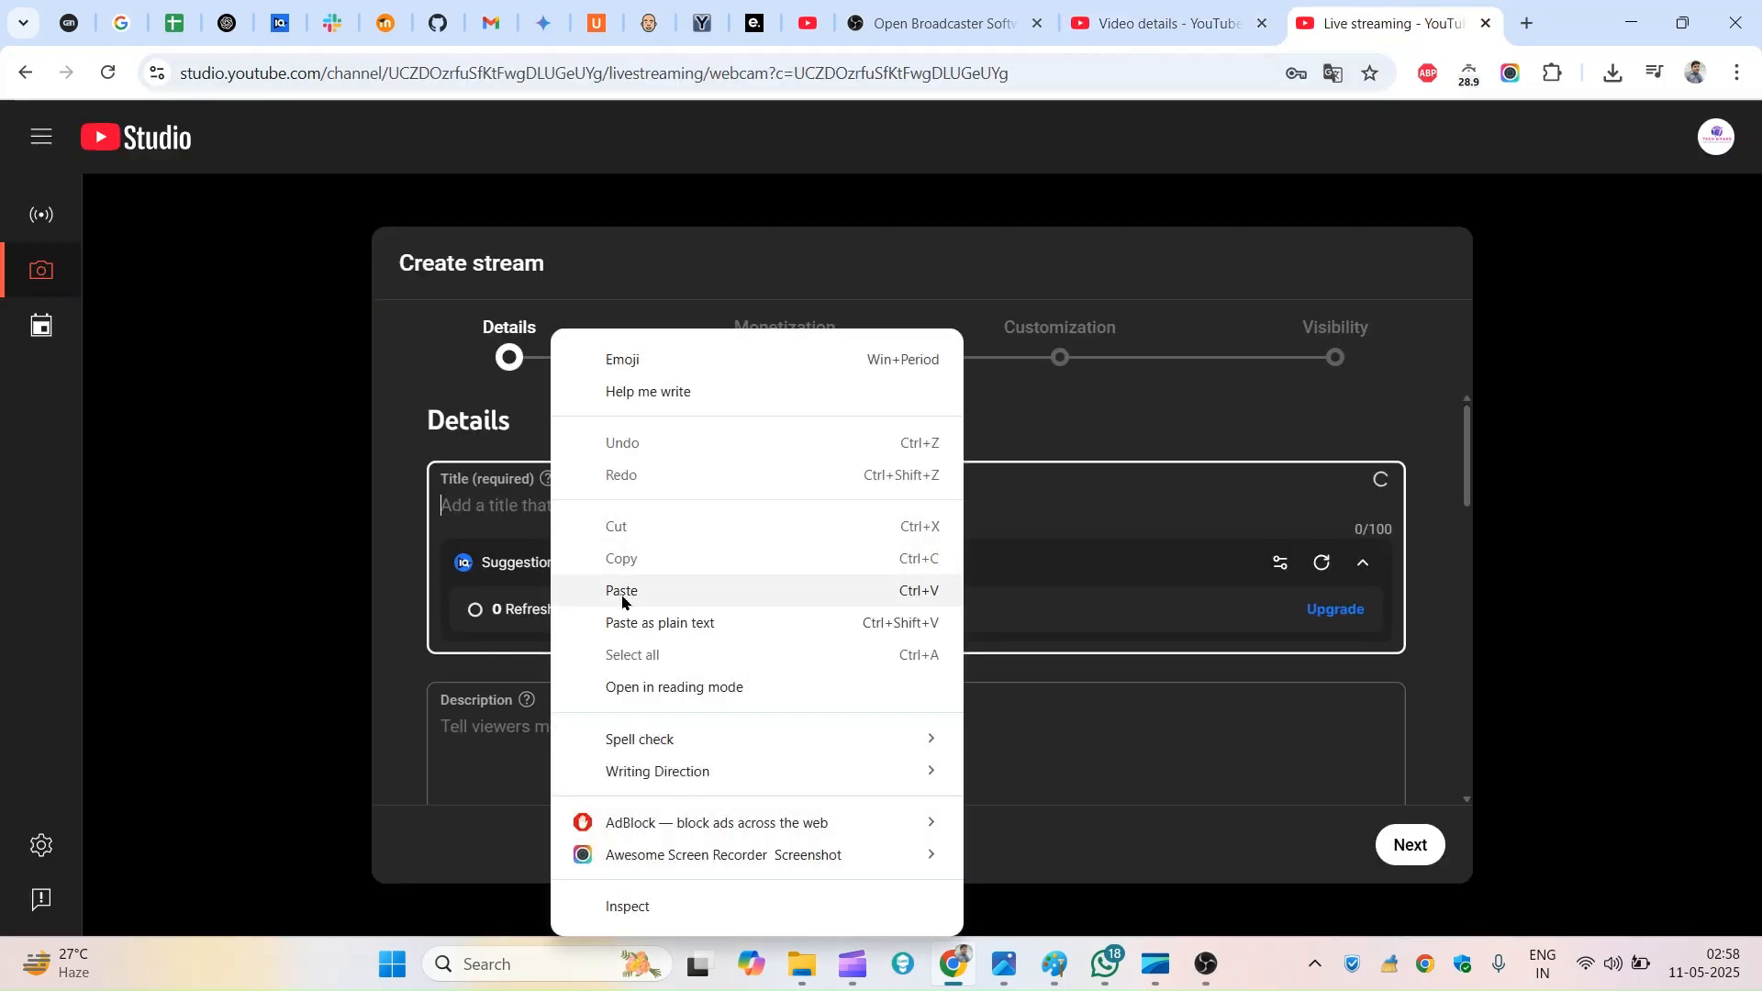
pyautogui.click(622, 592)
# Step: Copy the full description from the existing video's details and paste it into the stream's description
pyautogui.moveTo(1466, 471); pyautogui.dragTo(1467, 514)
pyautogui.click(833, 610)
pyautogui.click(1091, 11)
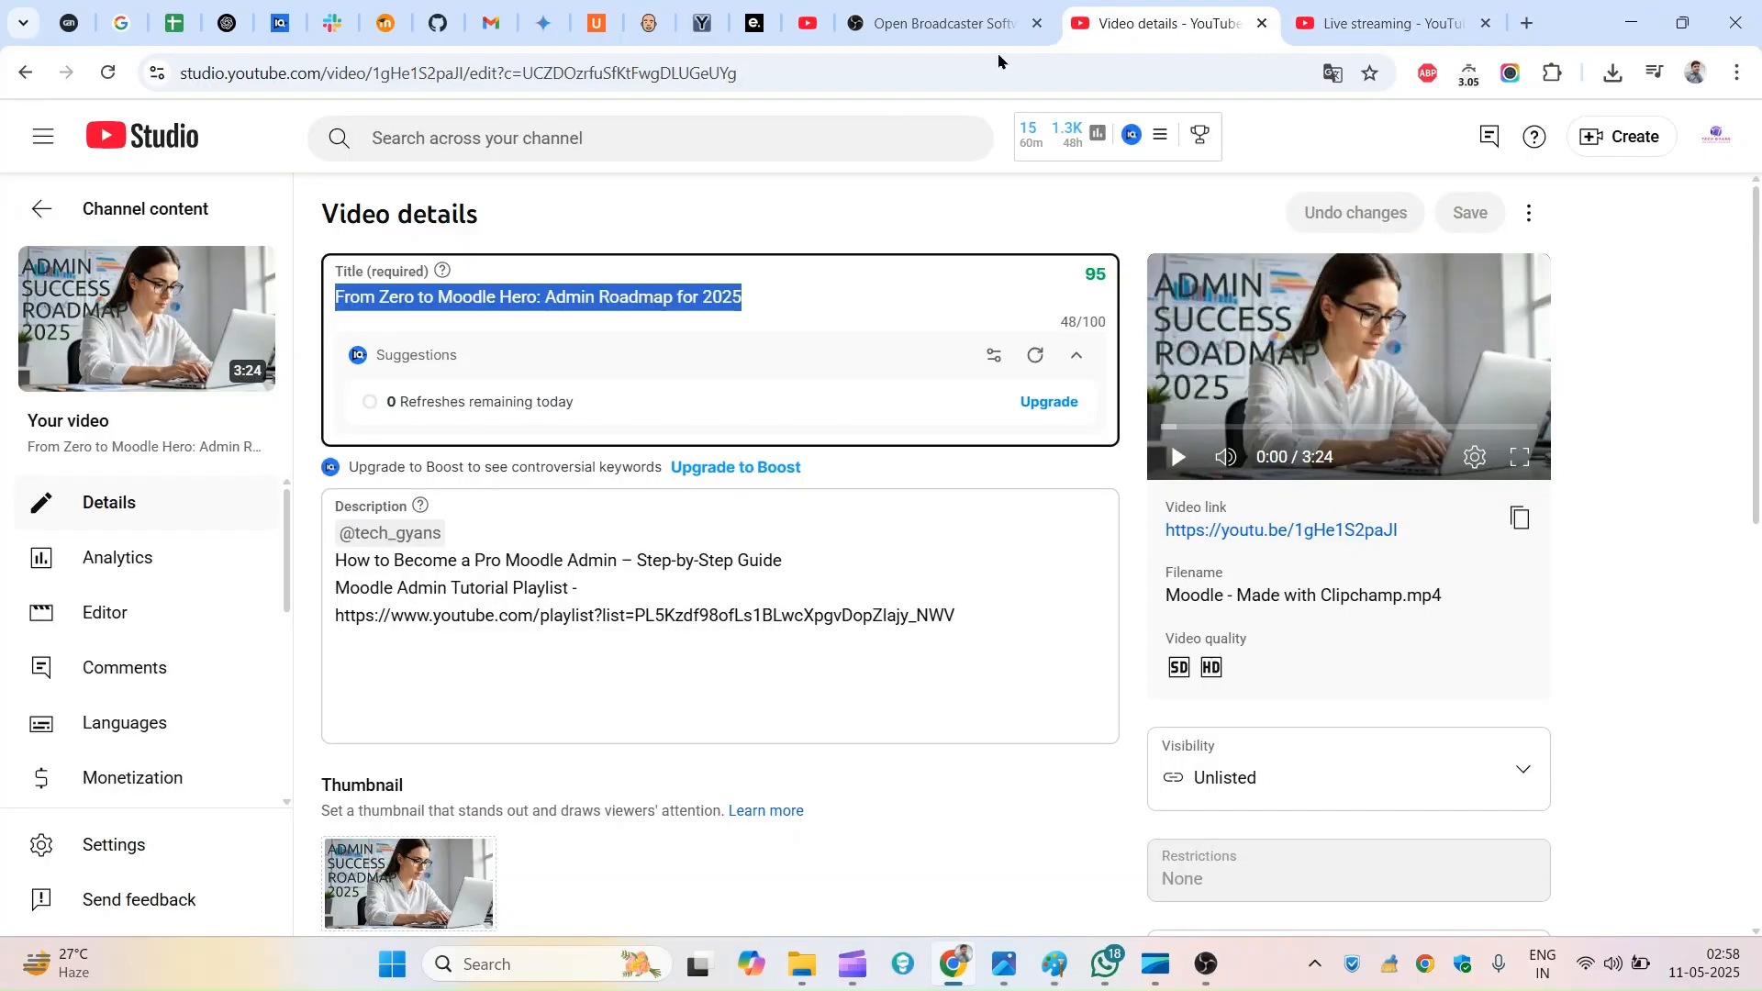
pyautogui.moveTo(993, 635); pyautogui.dragTo(142, 482)
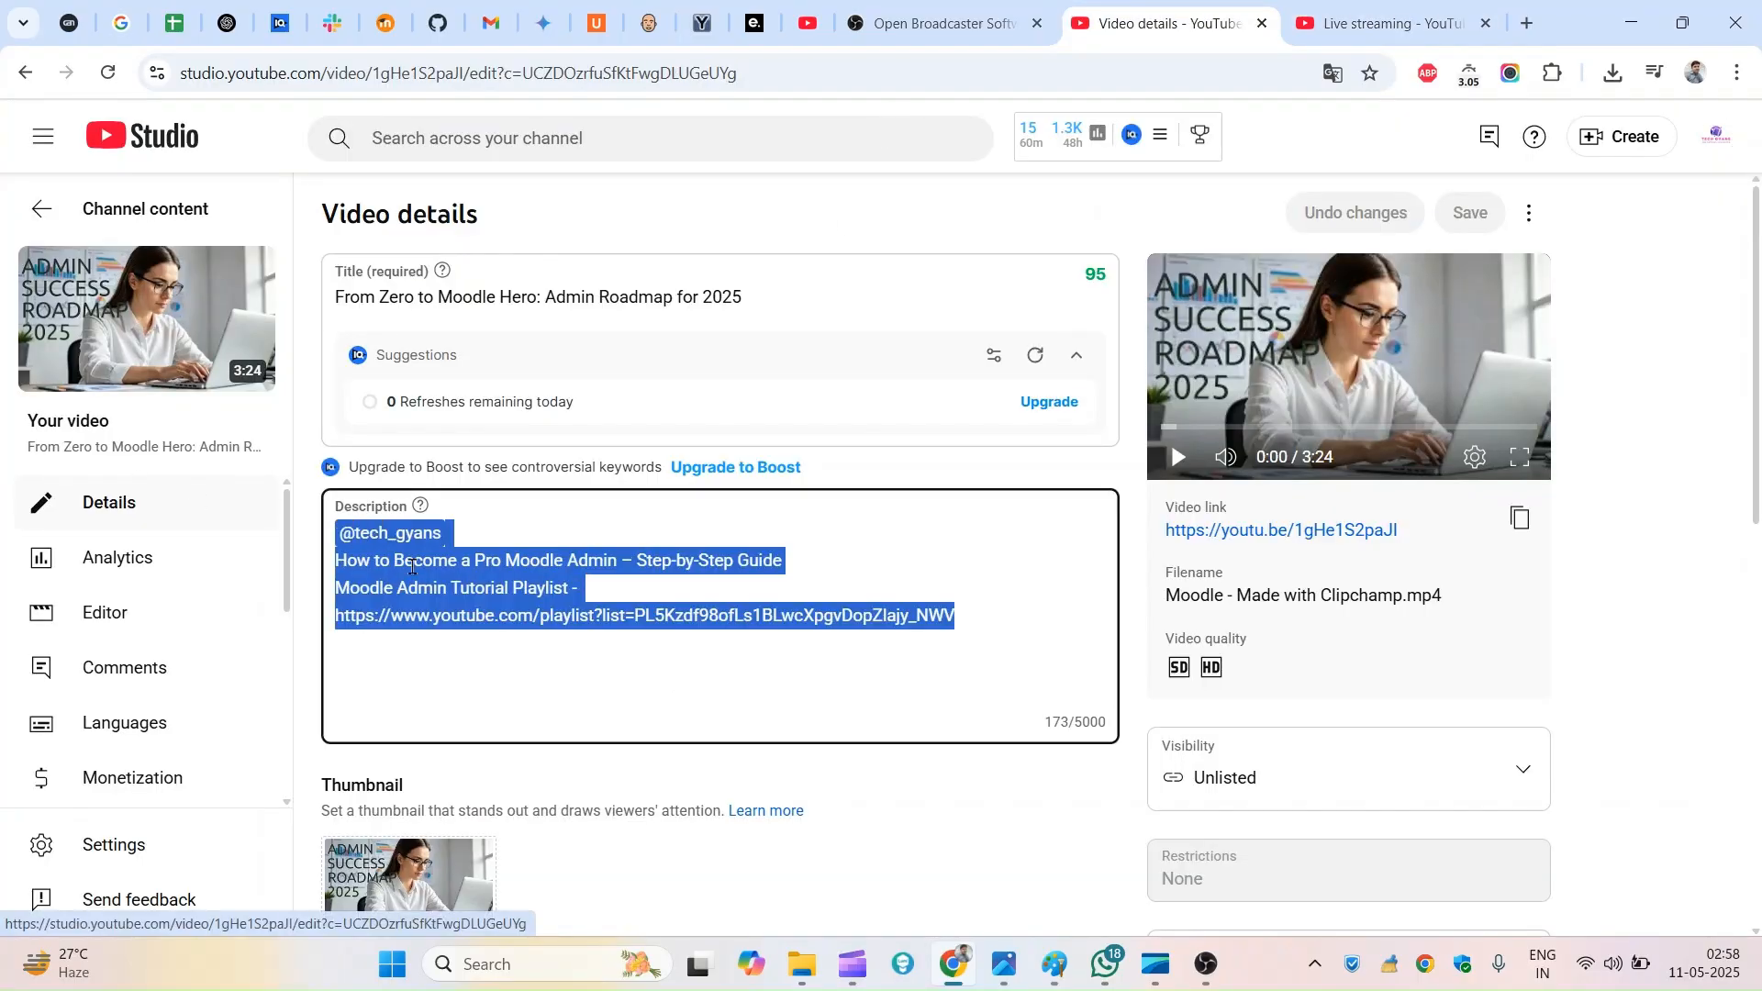
pyautogui.rightClick(501, 619)
pyautogui.click(606, 379)
pyautogui.click(1376, 23)
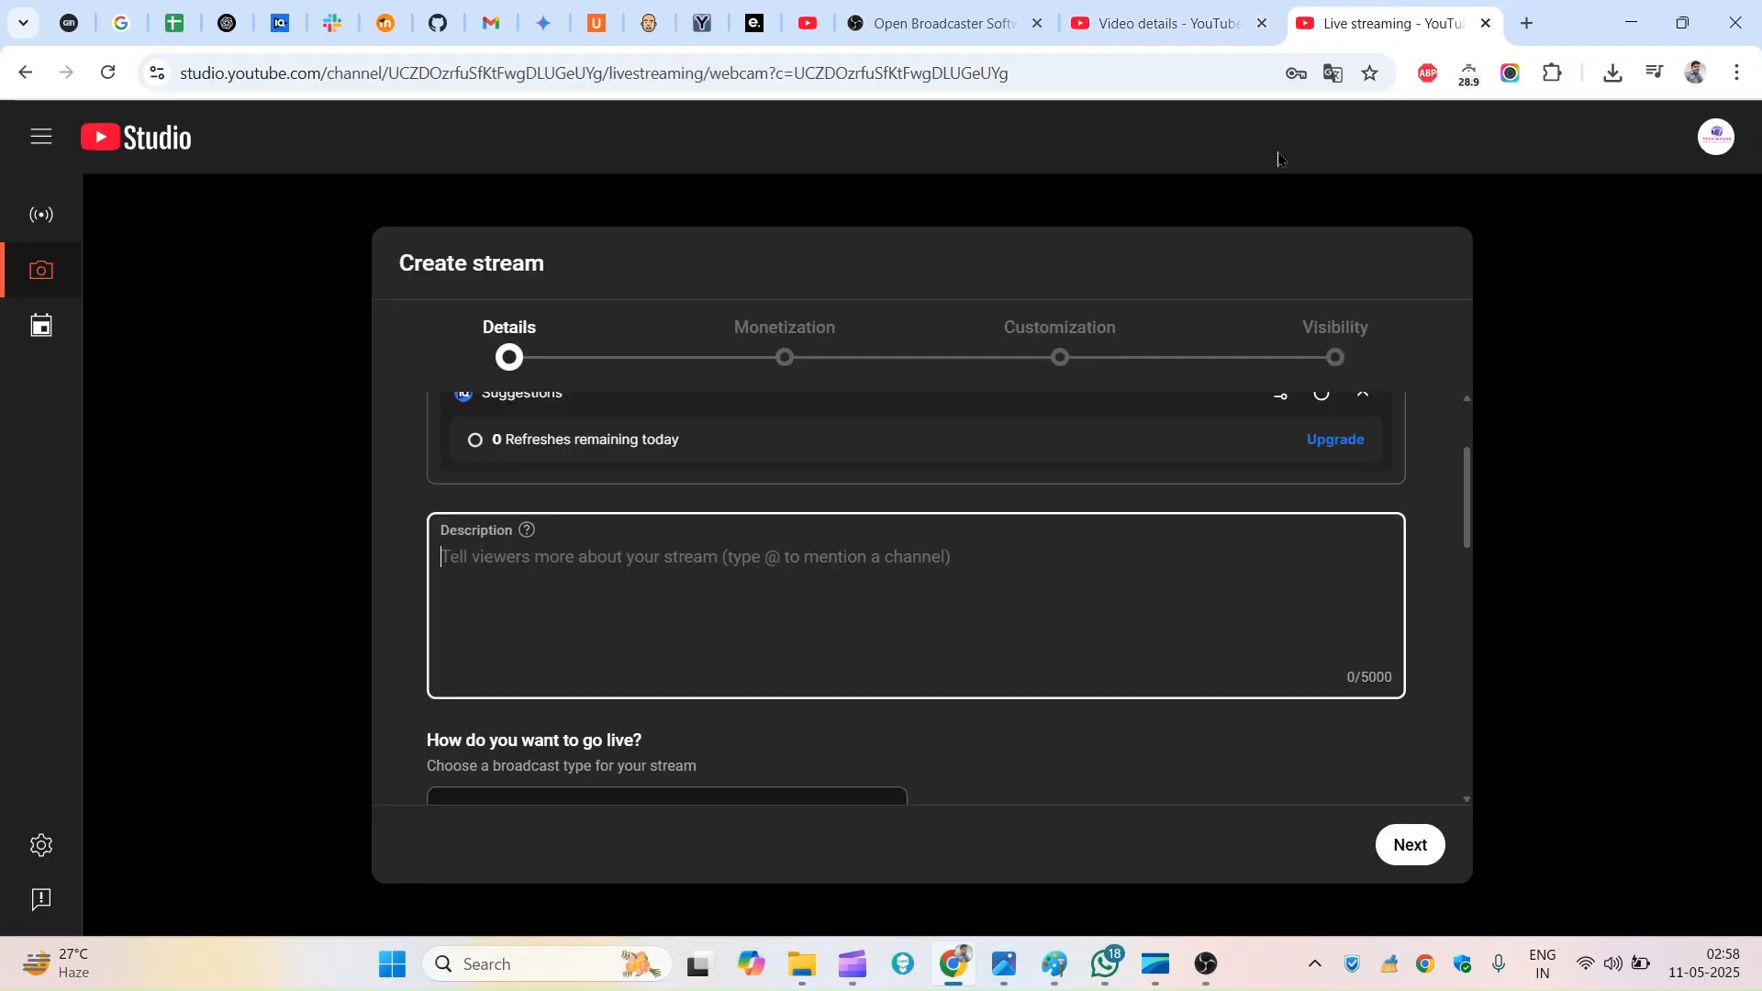
pyautogui.rightClick(743, 566)
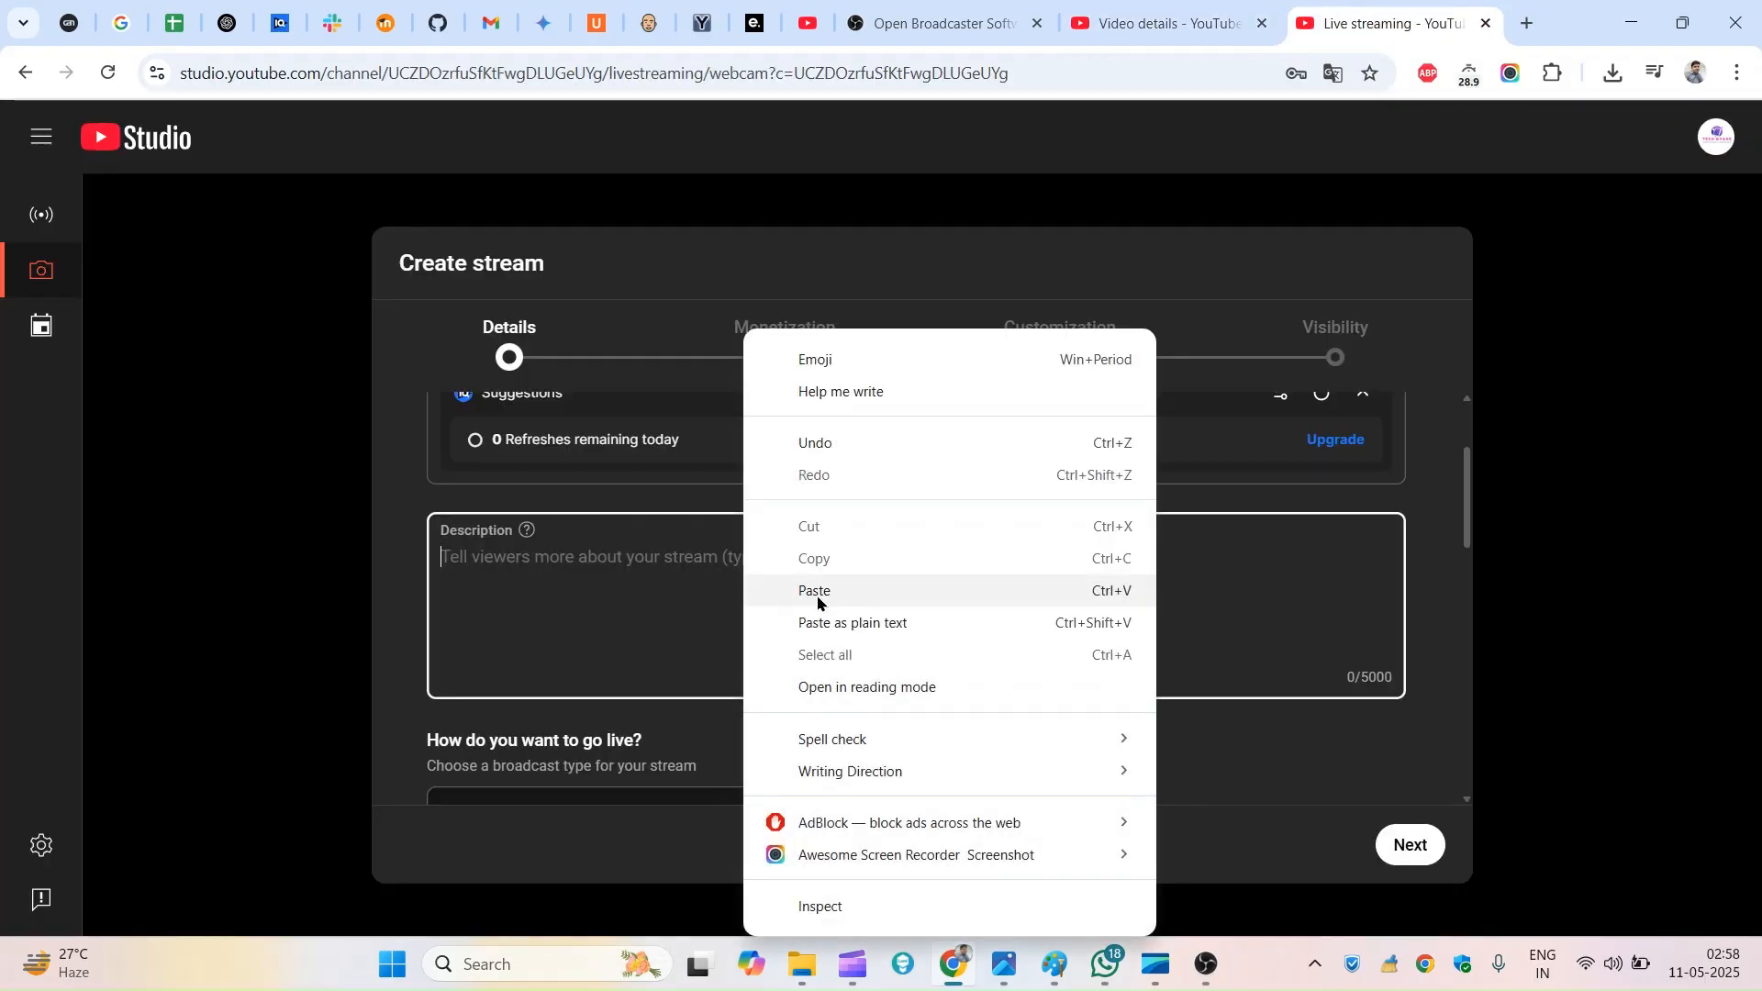
pyautogui.click(816, 592)
# Step: Set the stream's category to Science & Technology
pyautogui.scroll(-3, 1464, 503)
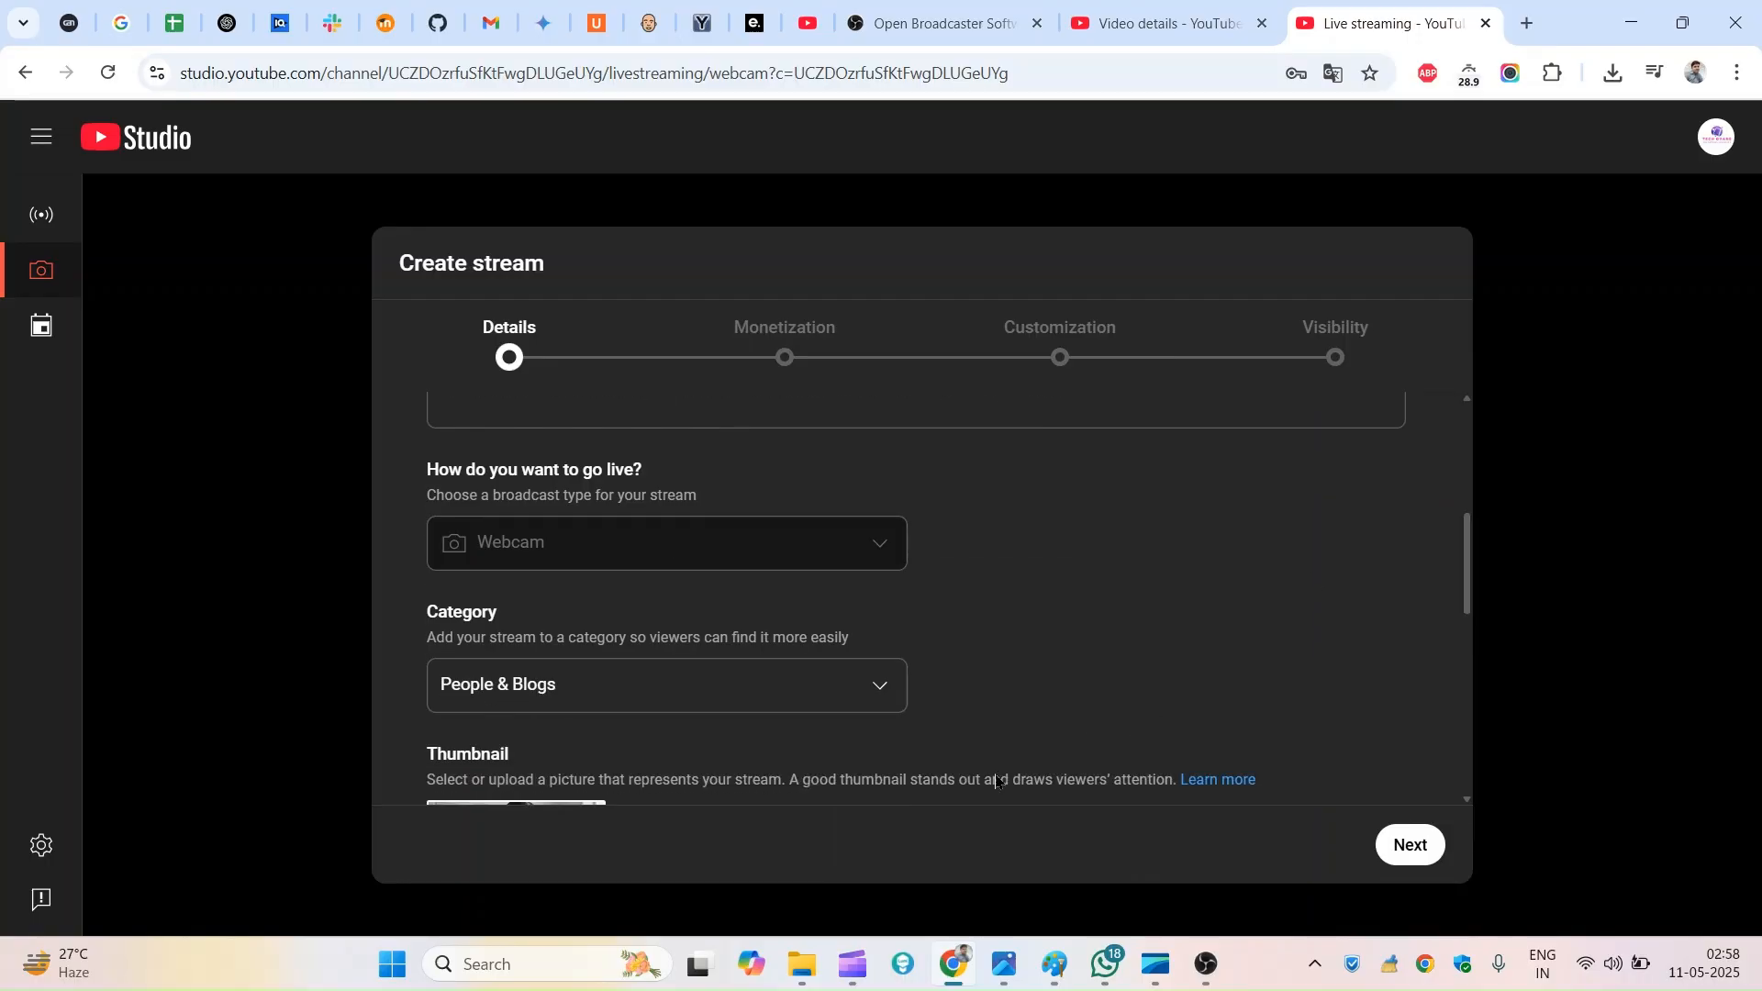
pyautogui.scroll(-2, 1468, 573)
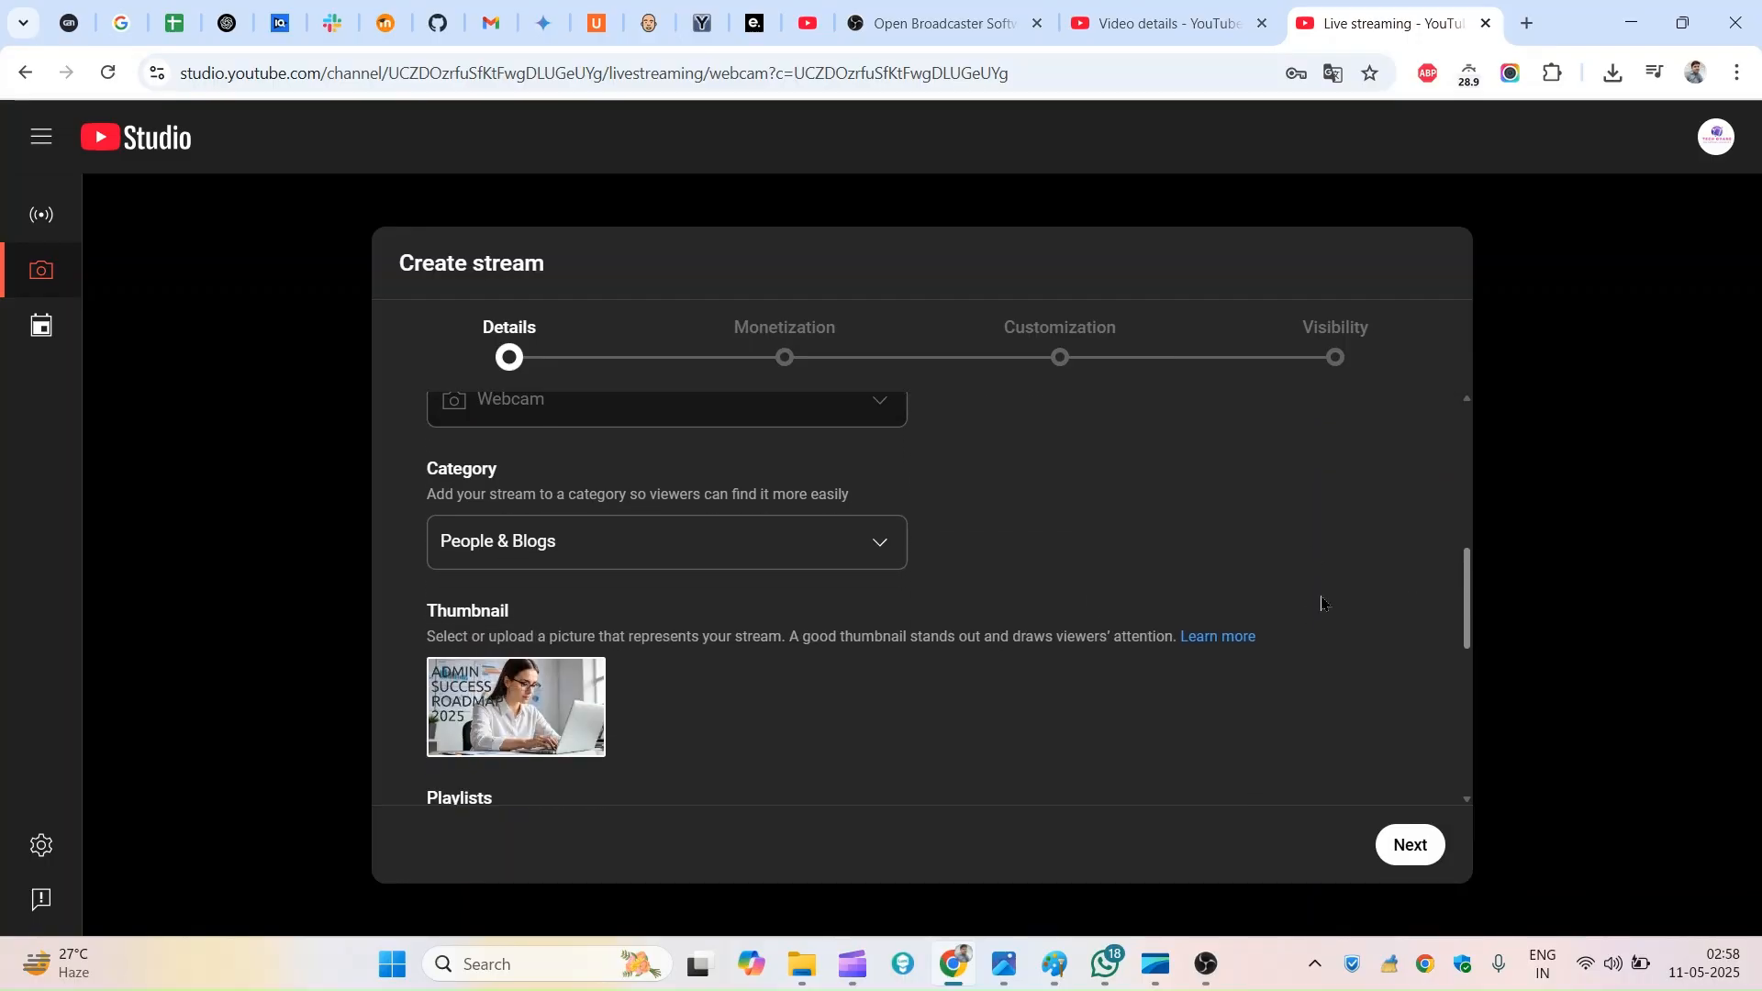
pyautogui.click(602, 565)
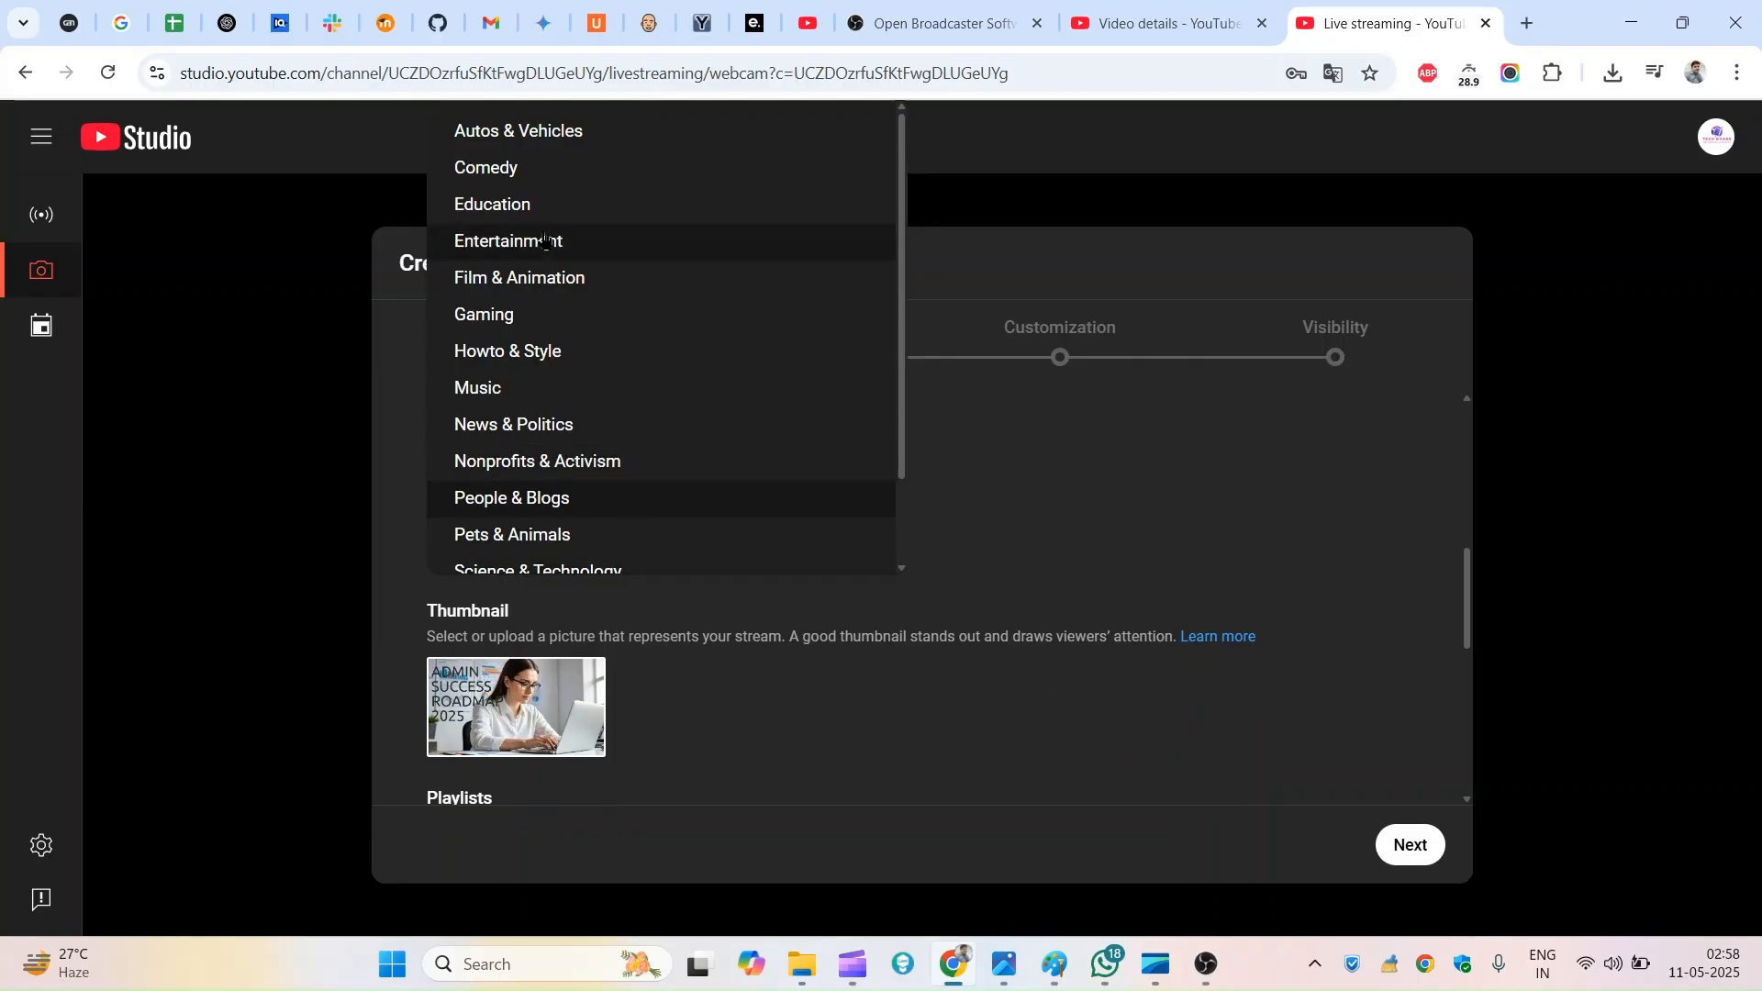
pyautogui.scroll(-2, 559, 448)
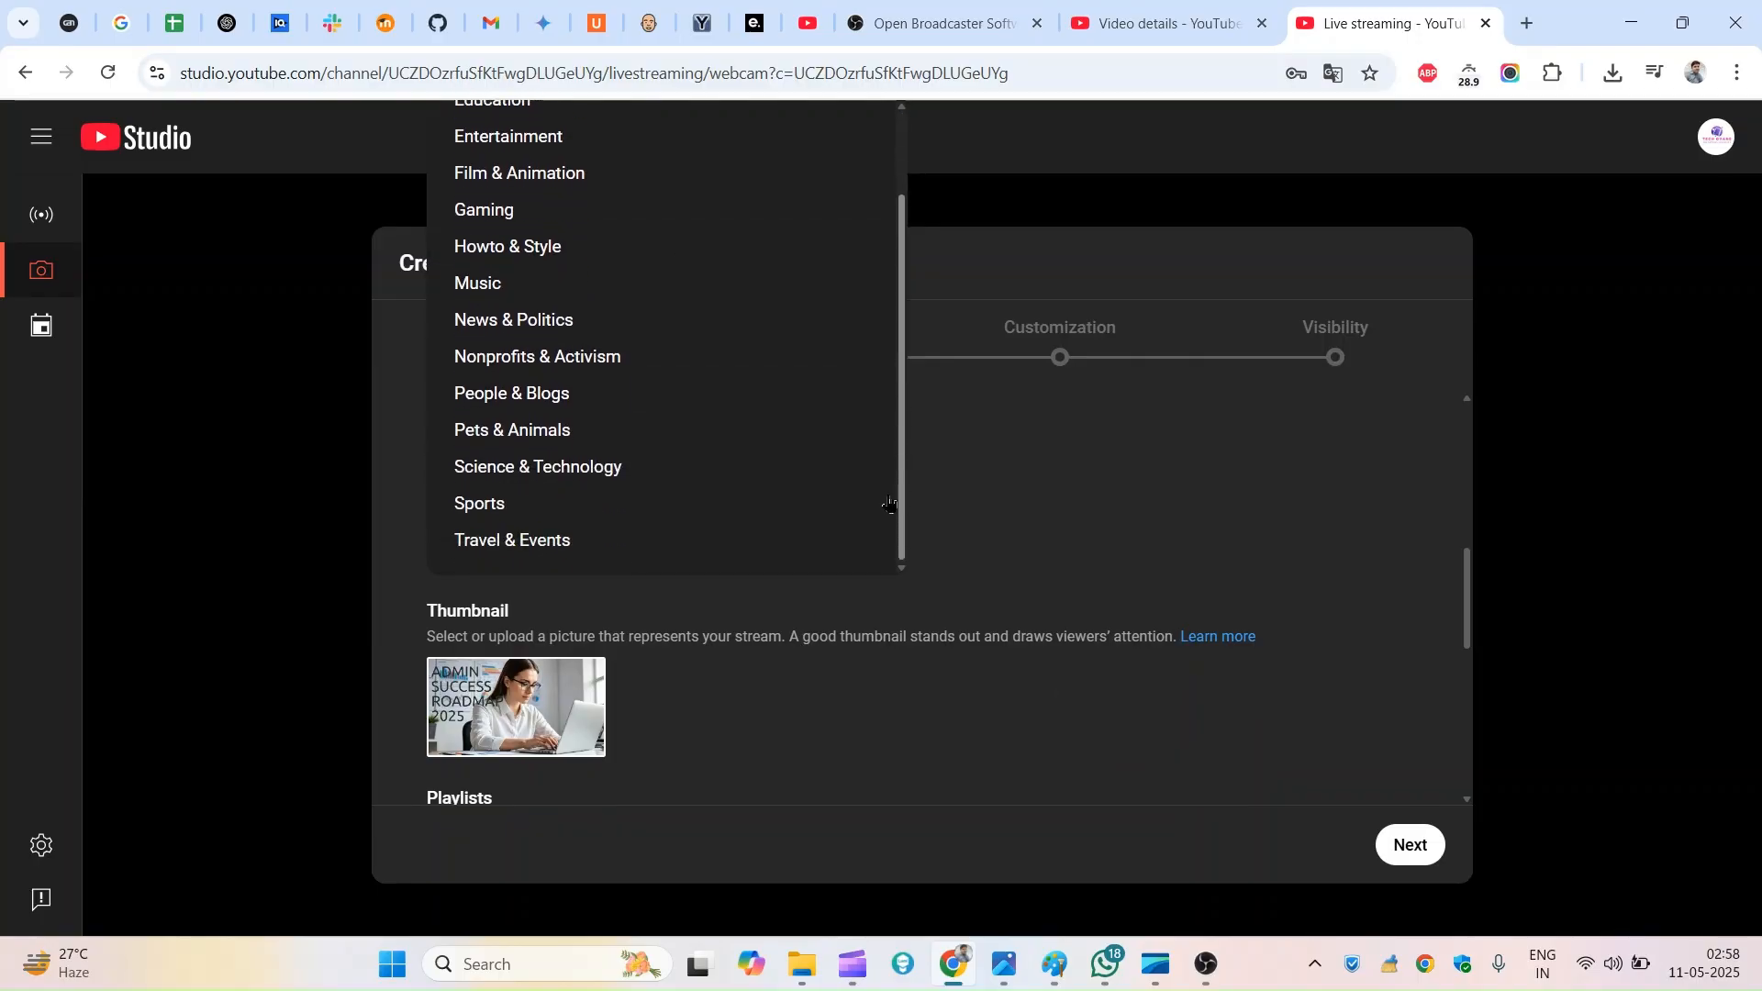
pyautogui.click(598, 476)
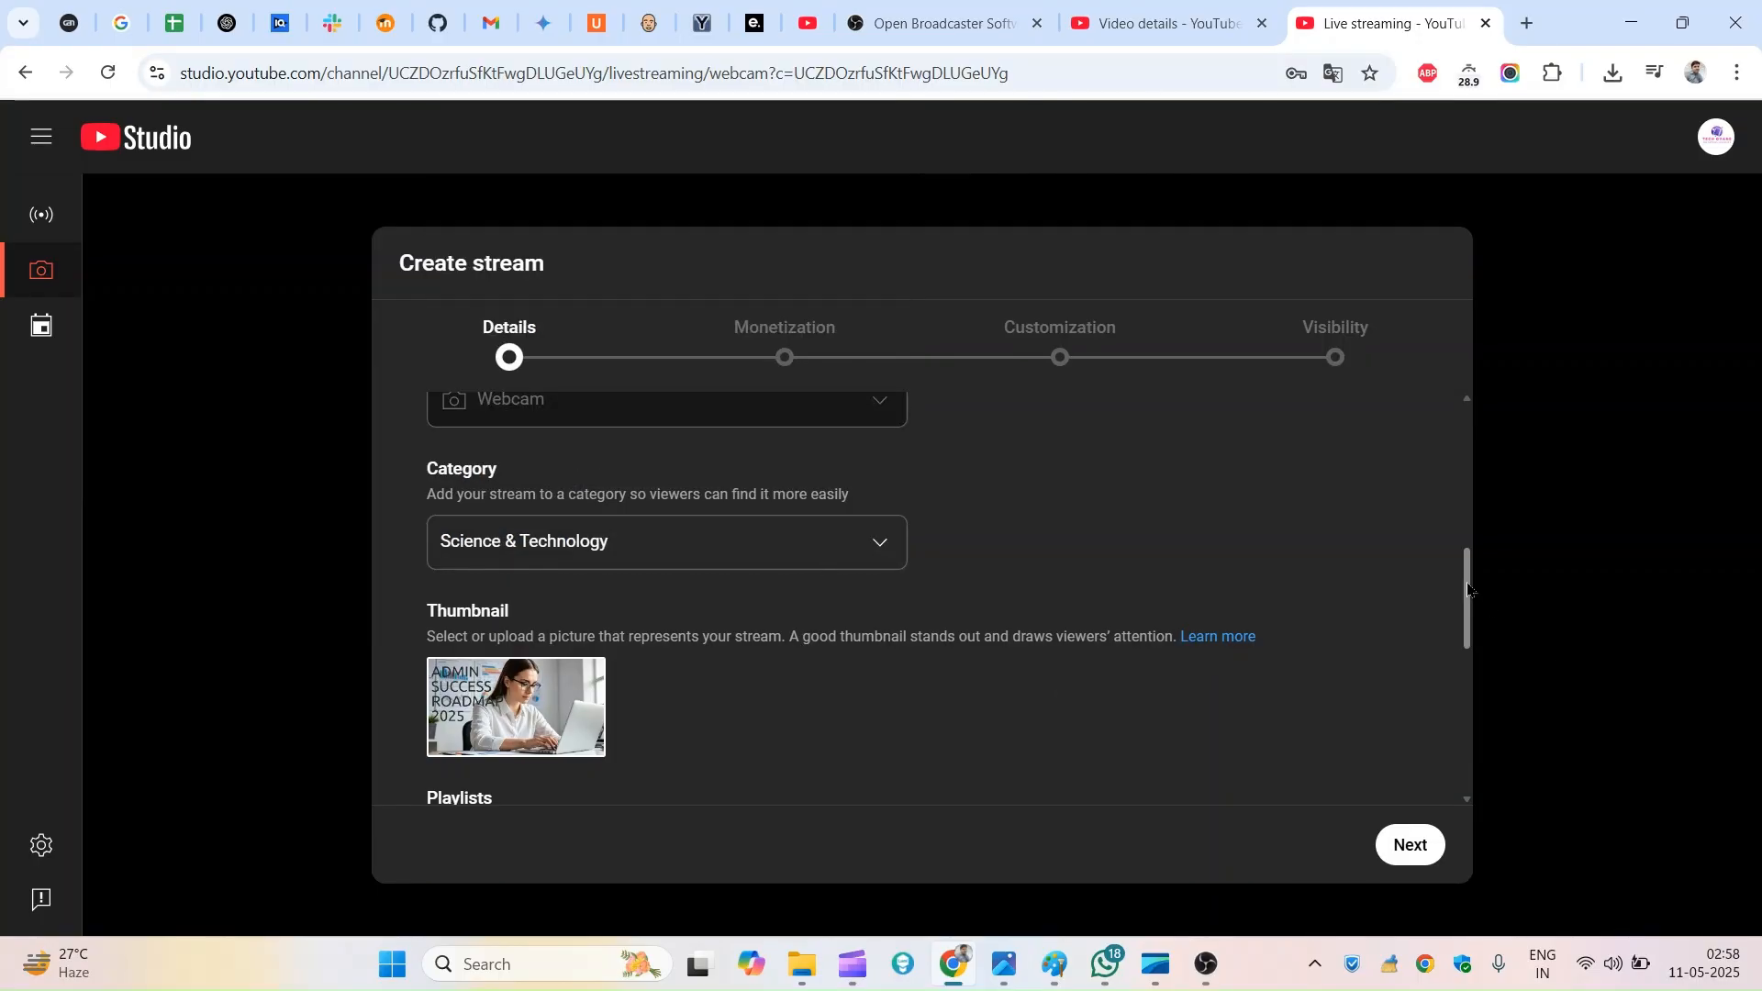
# Step: Add the stream to the playlists "Moodle in 2025", "Moodle Magic: A Complete Tutorial for Admins" and "Moodle in 2024"
pyautogui.scroll(-3, 858, 546)
pyautogui.click(506, 551)
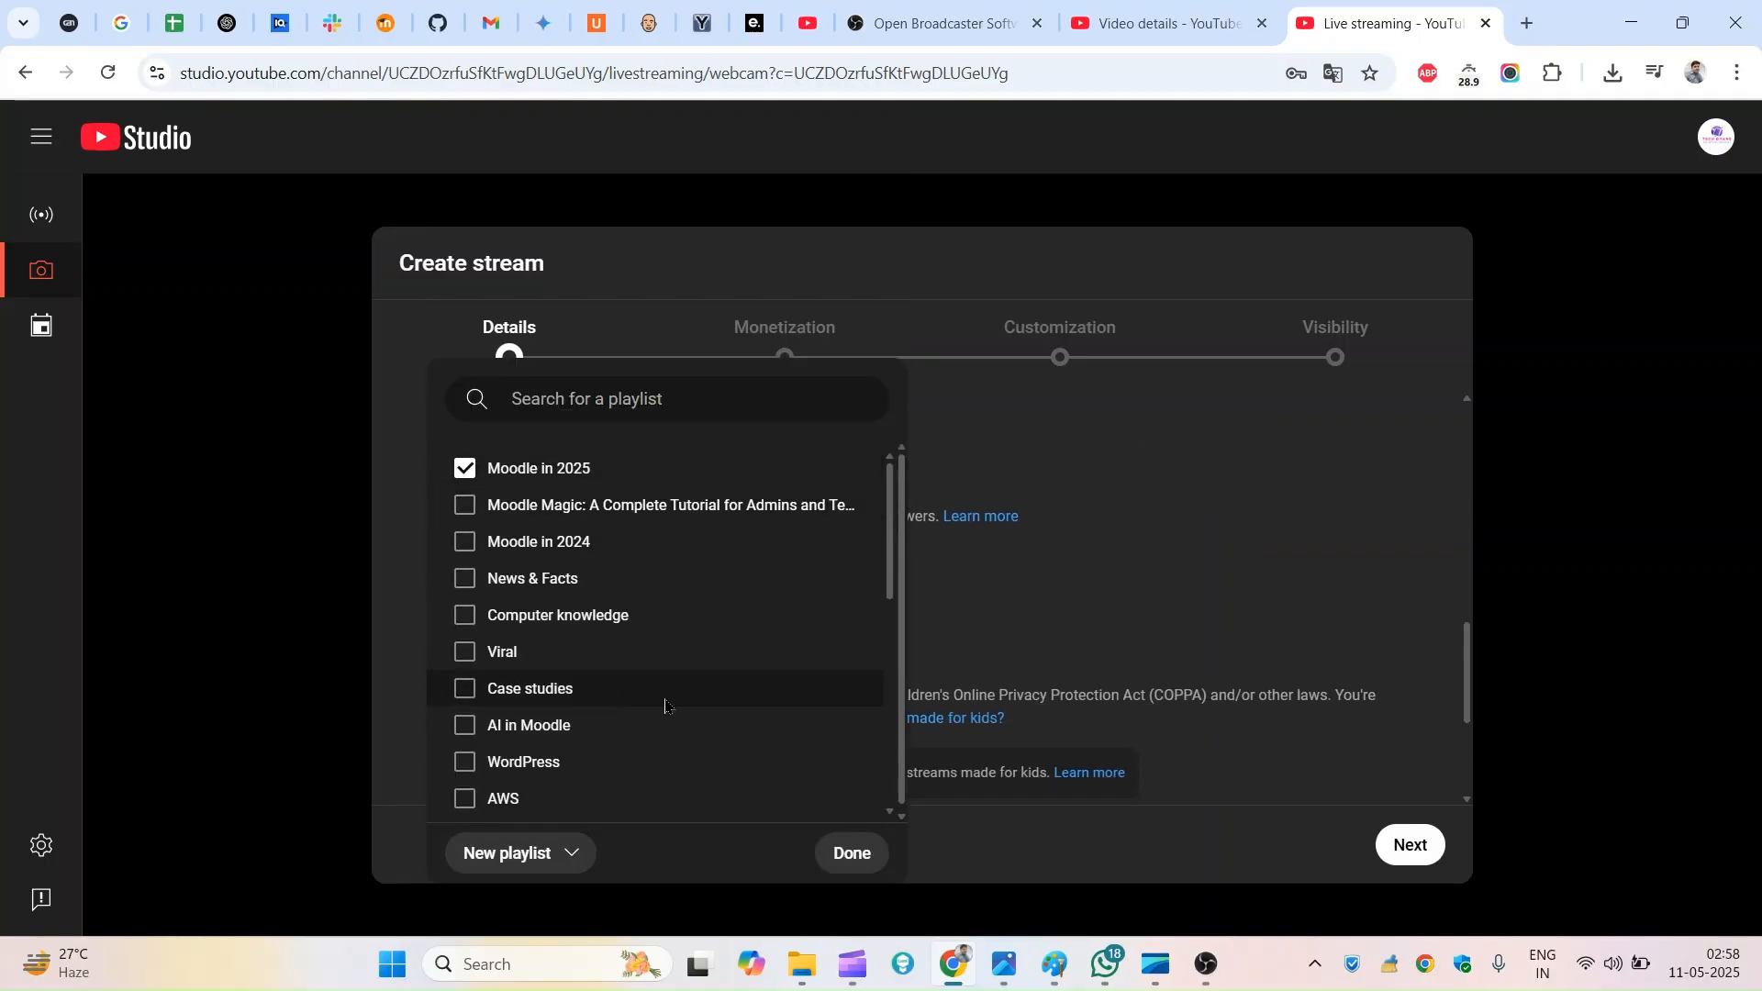
pyautogui.click(626, 507)
pyautogui.click(602, 541)
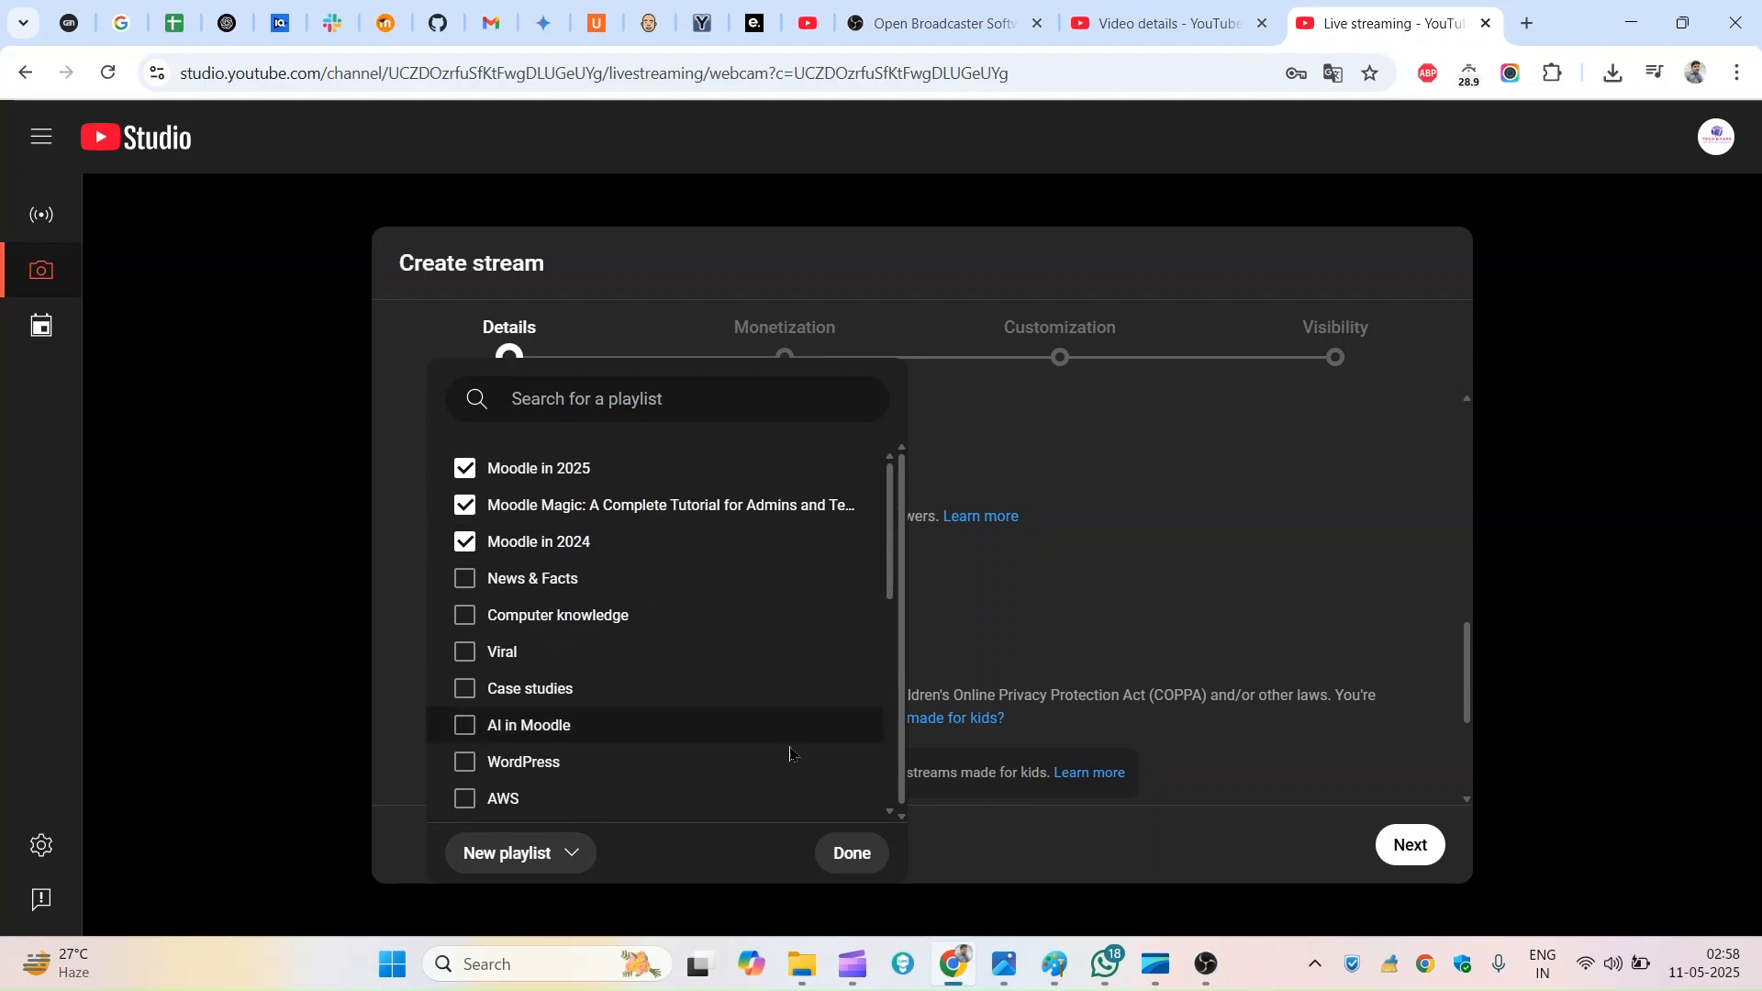
pyautogui.click(848, 853)
# Step: Mark the stream as not made for kids and continue to the monetization settings
pyautogui.scroll(-3, 1120, 702)
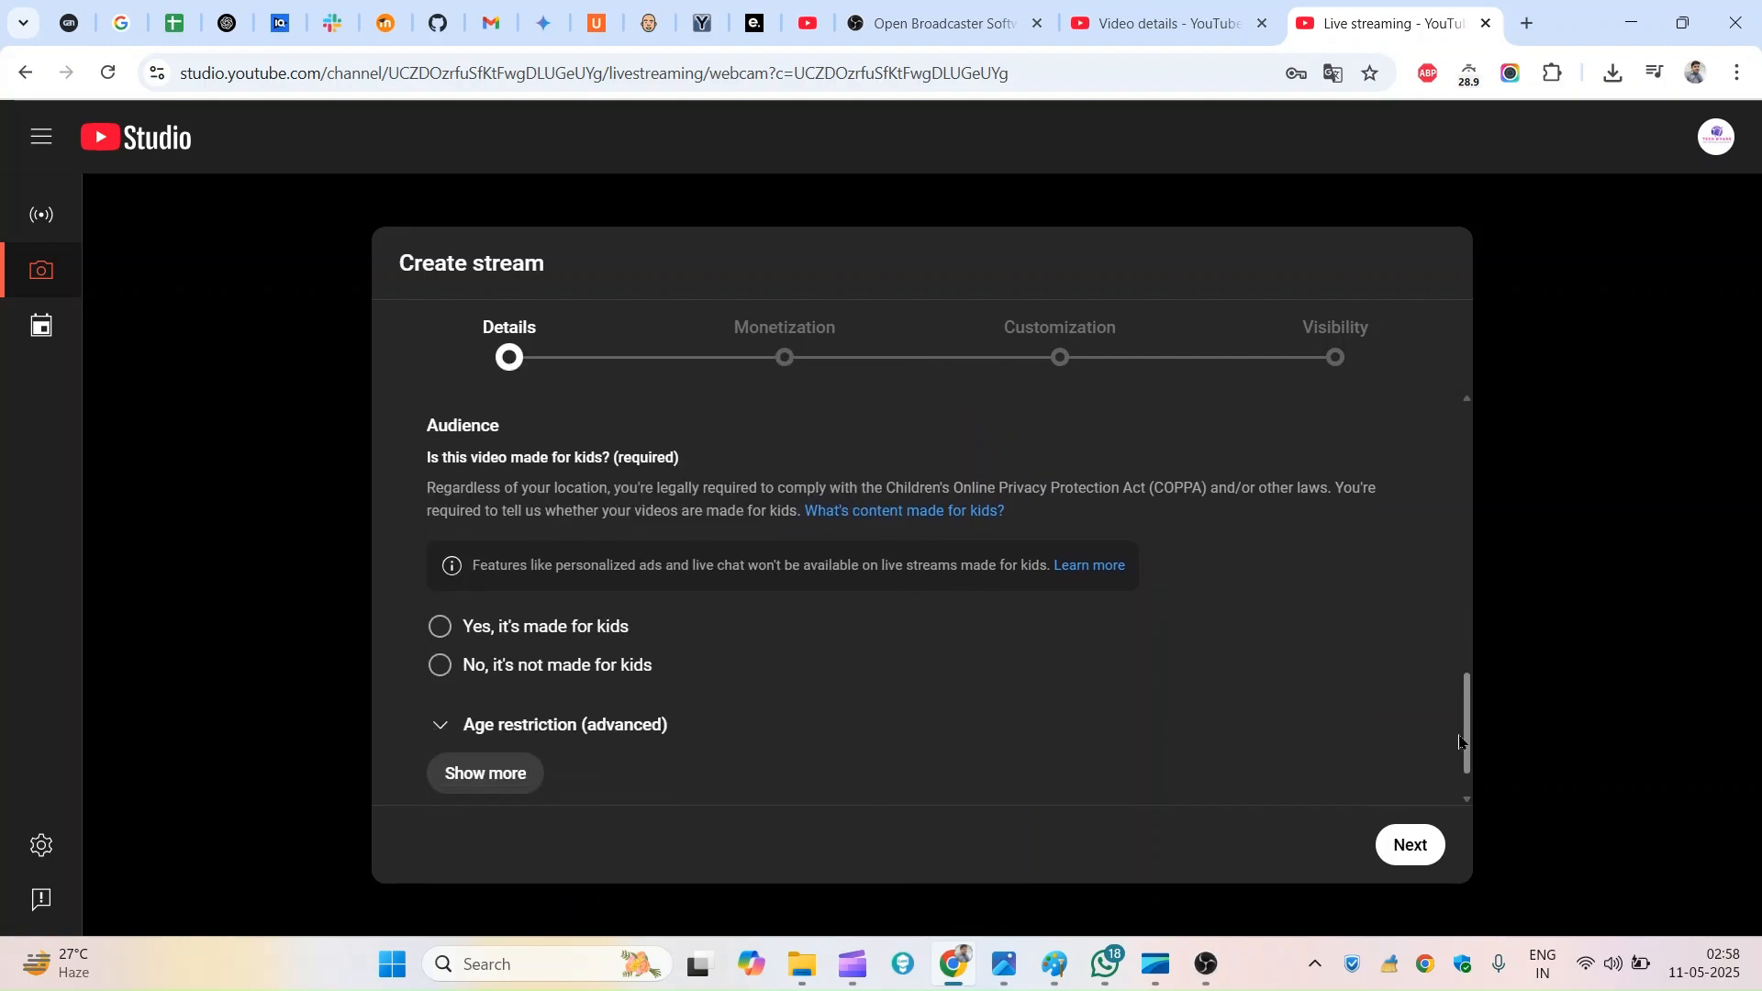
pyautogui.click(466, 608)
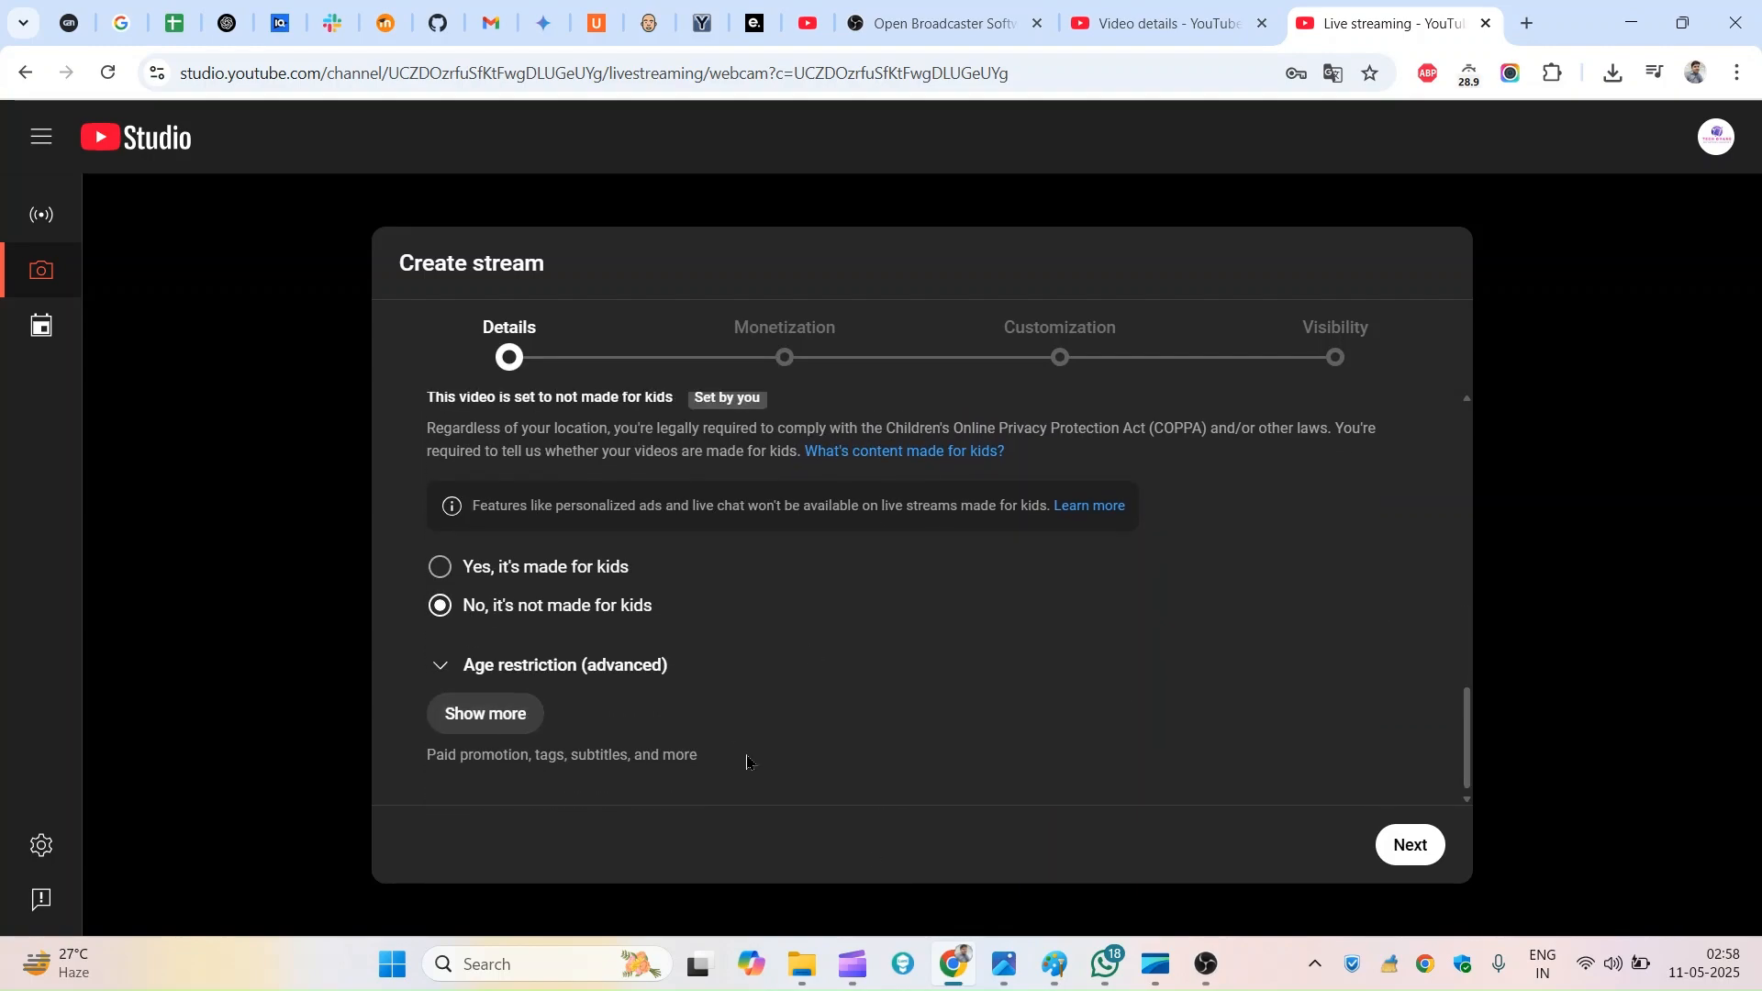
pyautogui.moveTo(1463, 739); pyautogui.dragTo(1420, 786)
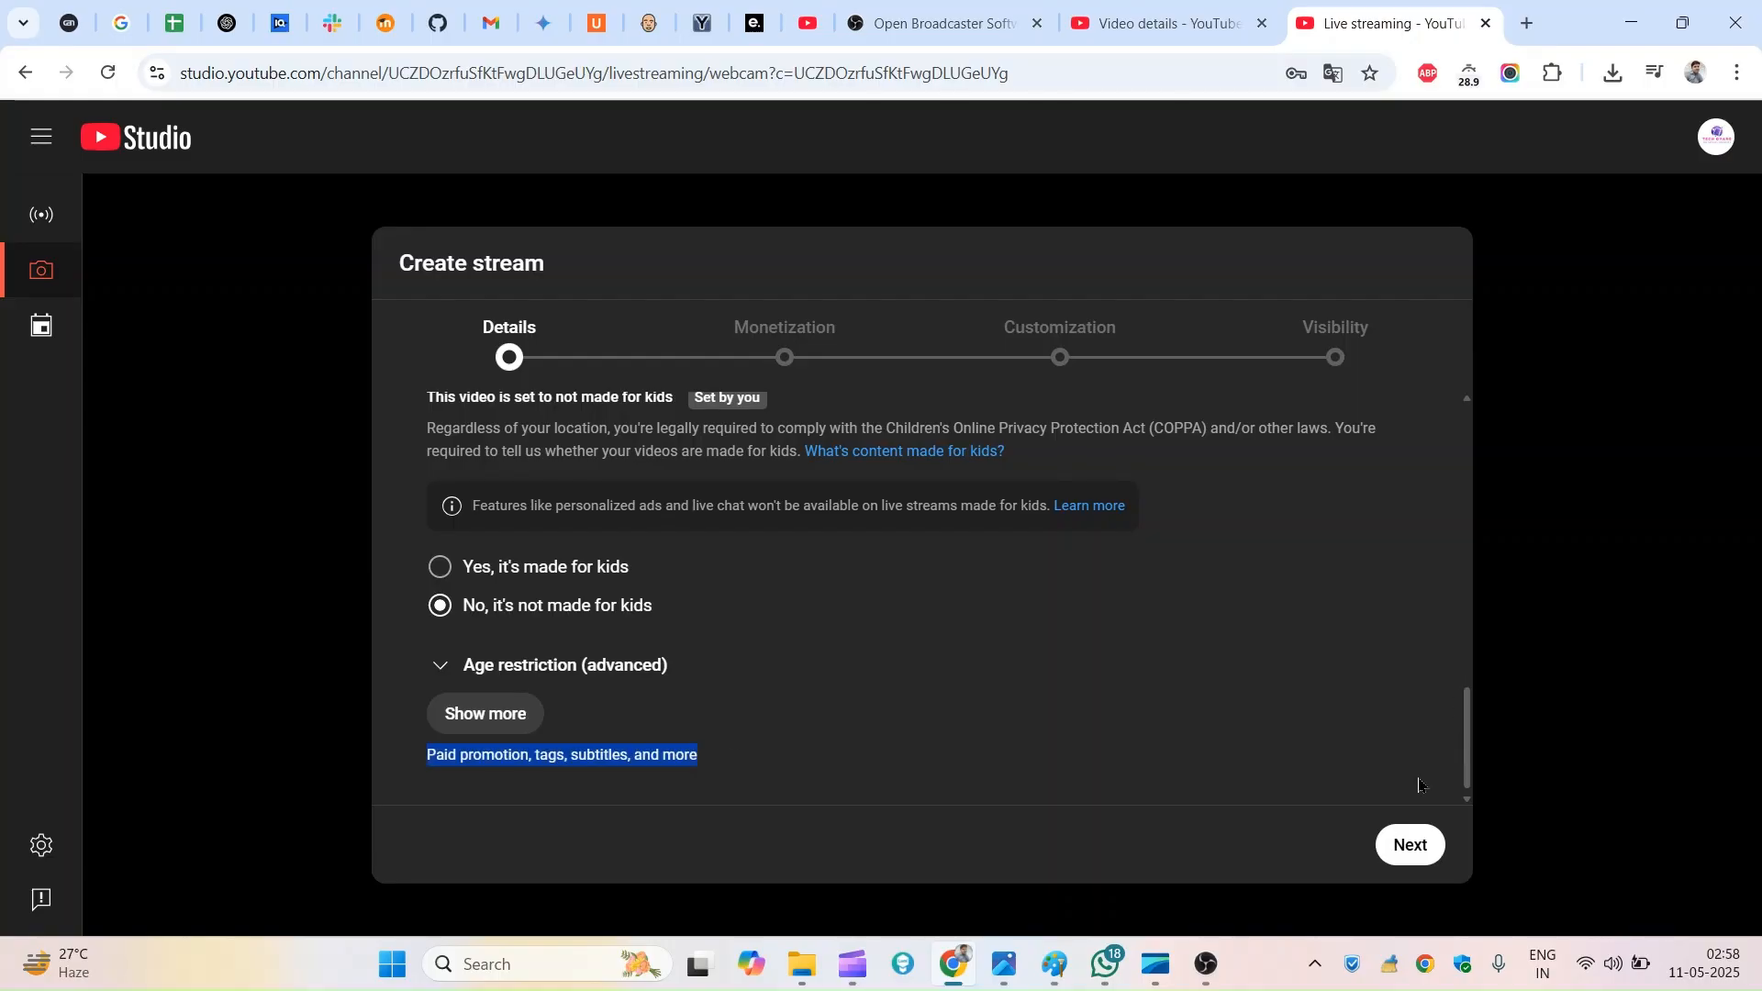
pyautogui.click(1381, 839)
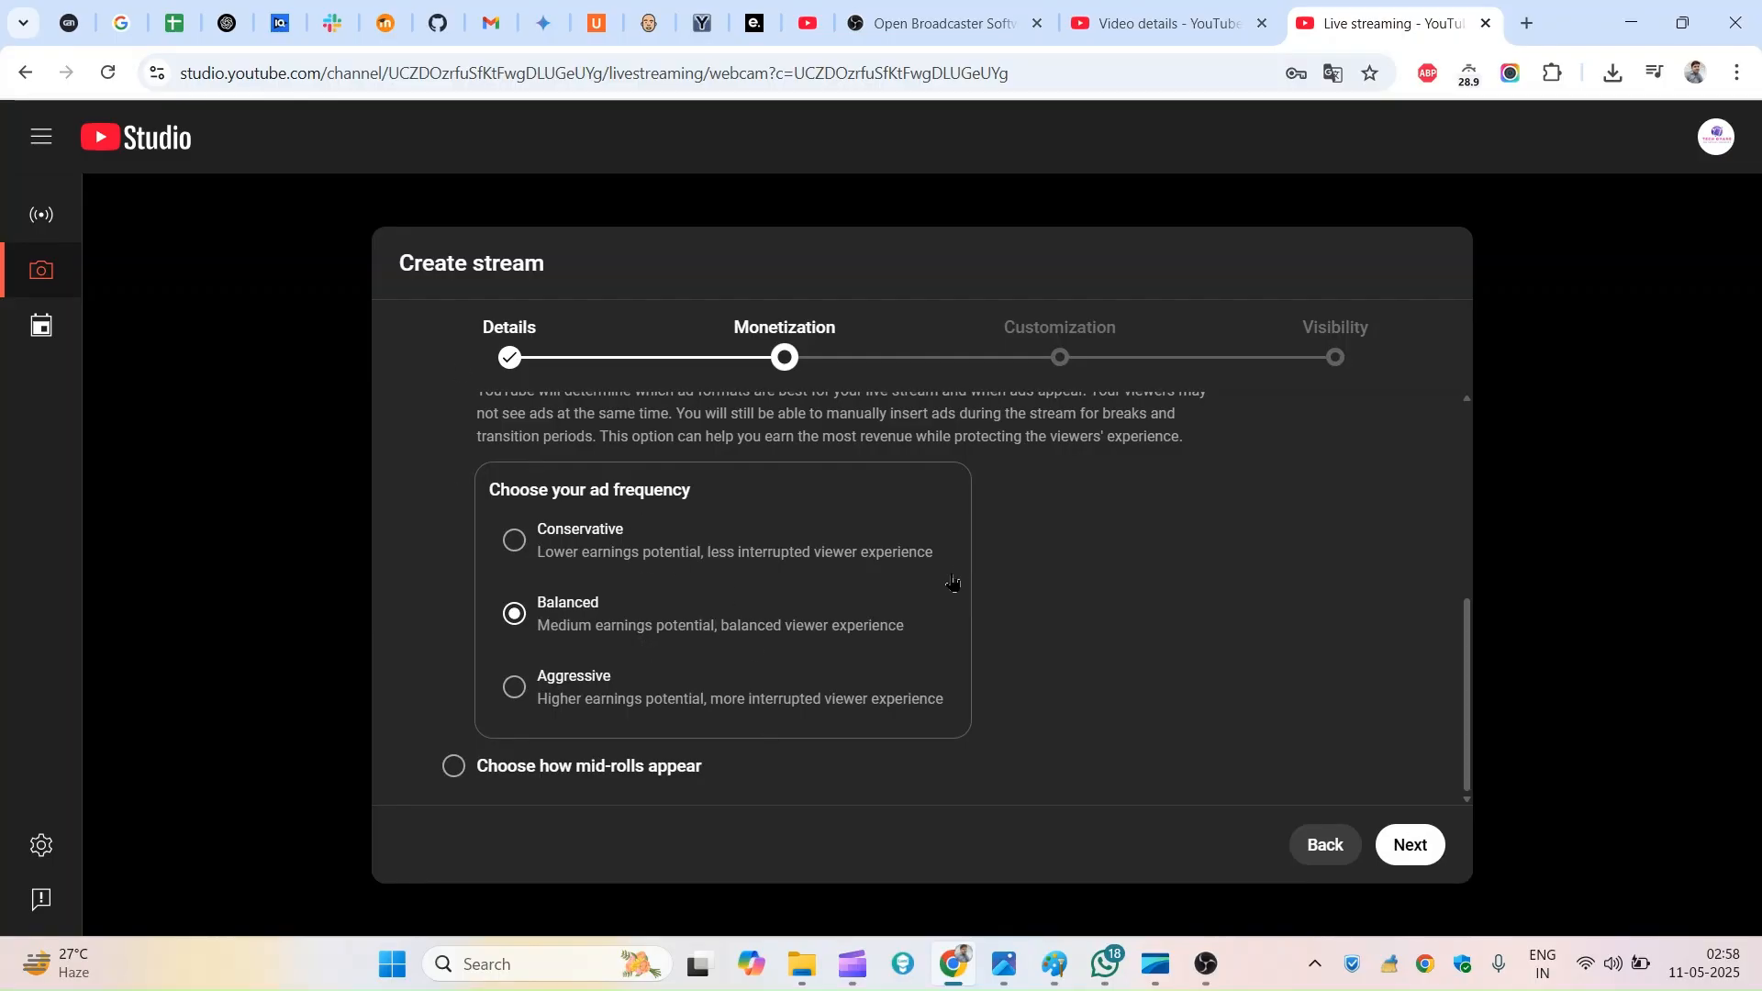
# Step: Keep the Balanced ad frequency and the default customization options without a redirect or trailer, and continue to the visibility settings
pyautogui.moveTo(1475, 663)
pyautogui.mouseDown()
pyautogui.moveTo(1468, 465)
pyautogui.moveTo(1473, 663)
pyautogui.mouseUp()
pyautogui.click(1403, 842)
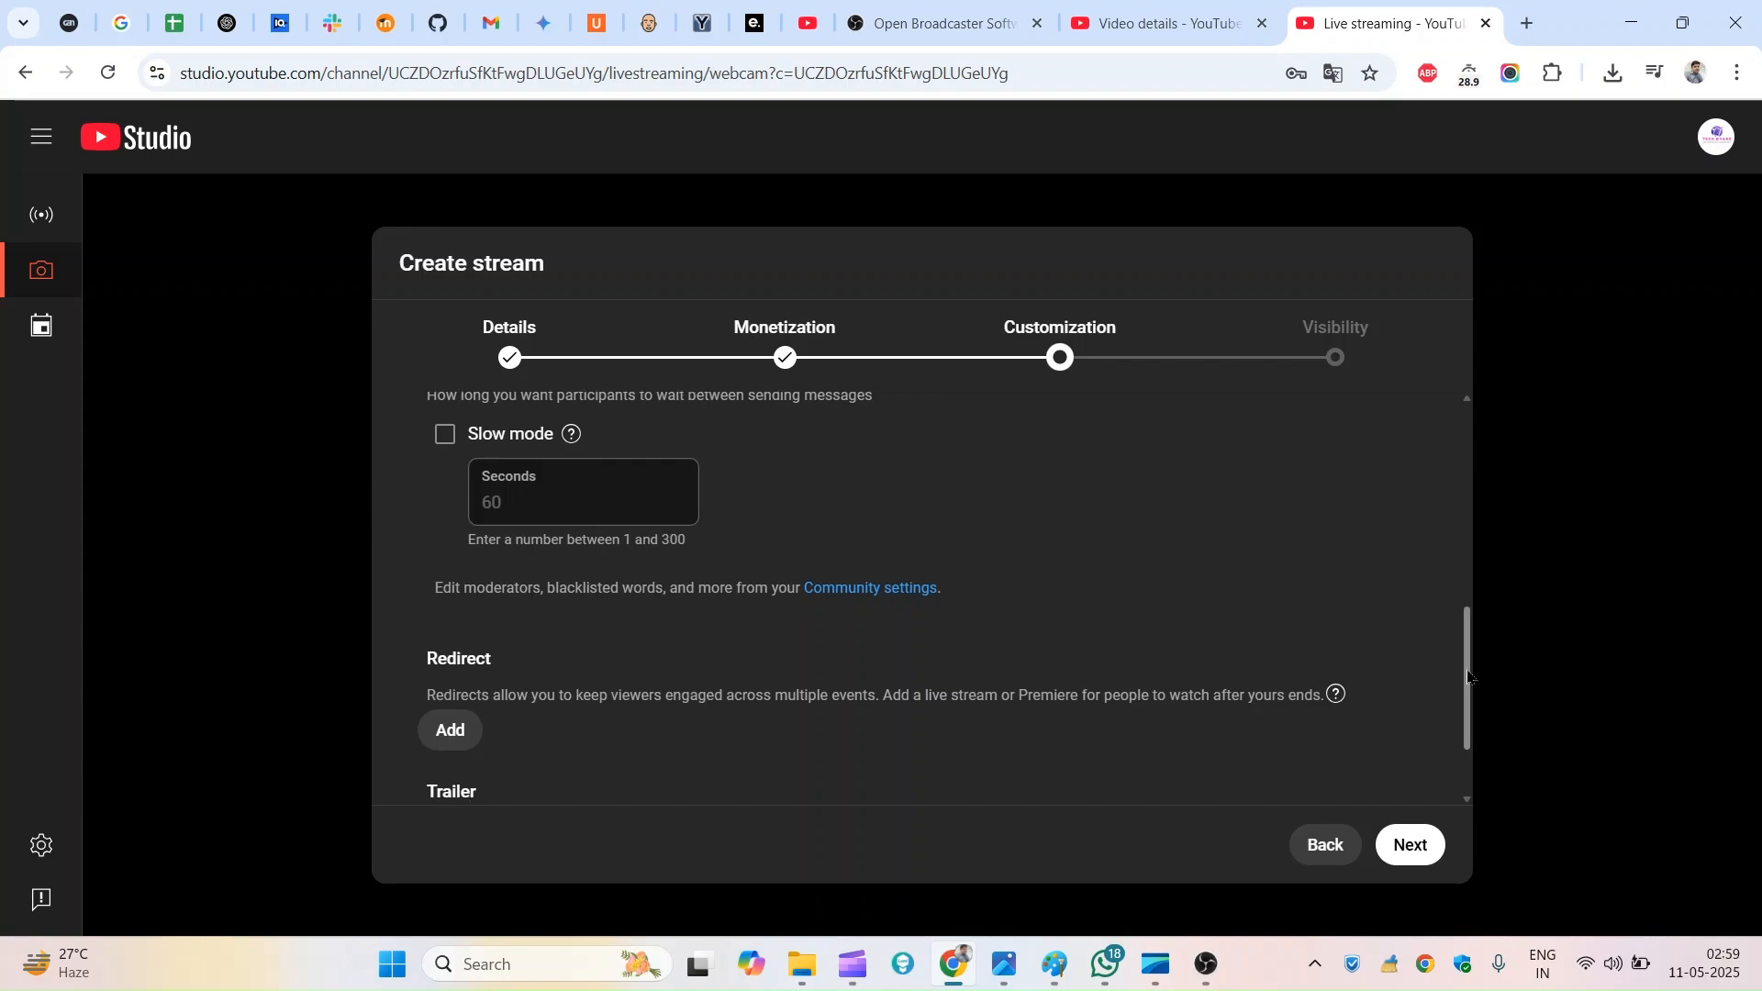
pyautogui.scroll(-2, 608, 667)
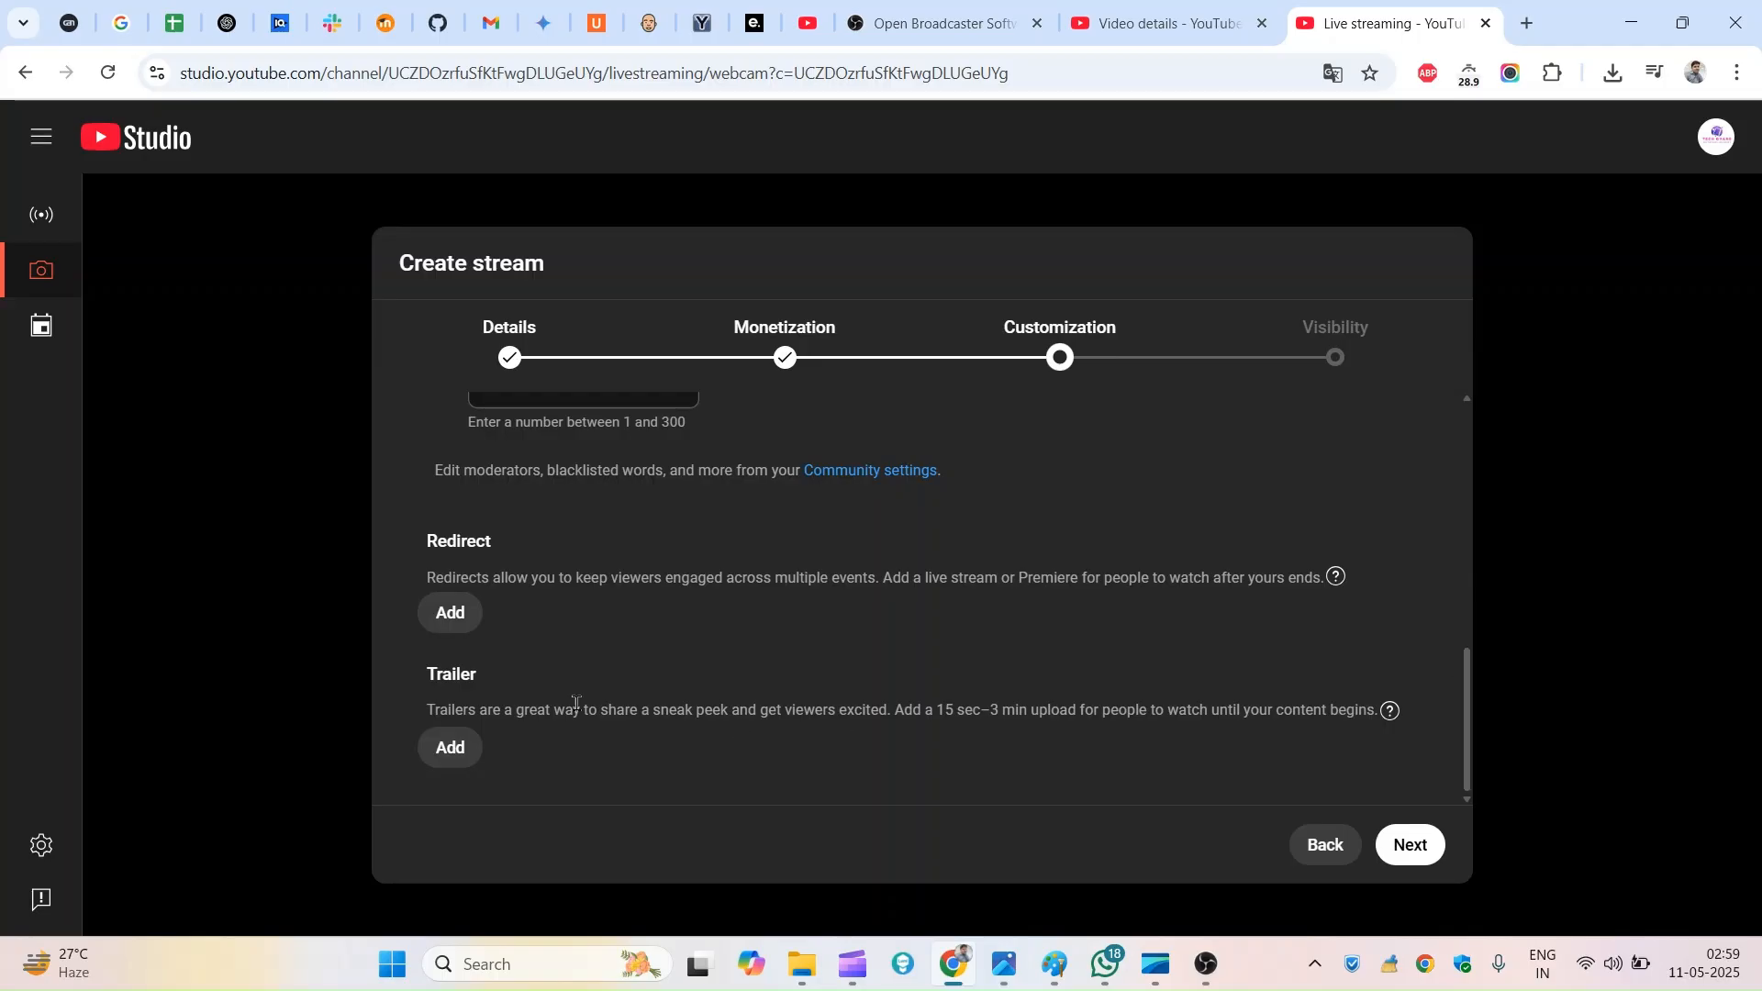
pyautogui.doubleClick(451, 706)
pyautogui.moveTo(487, 707); pyautogui.dragTo(772, 707)
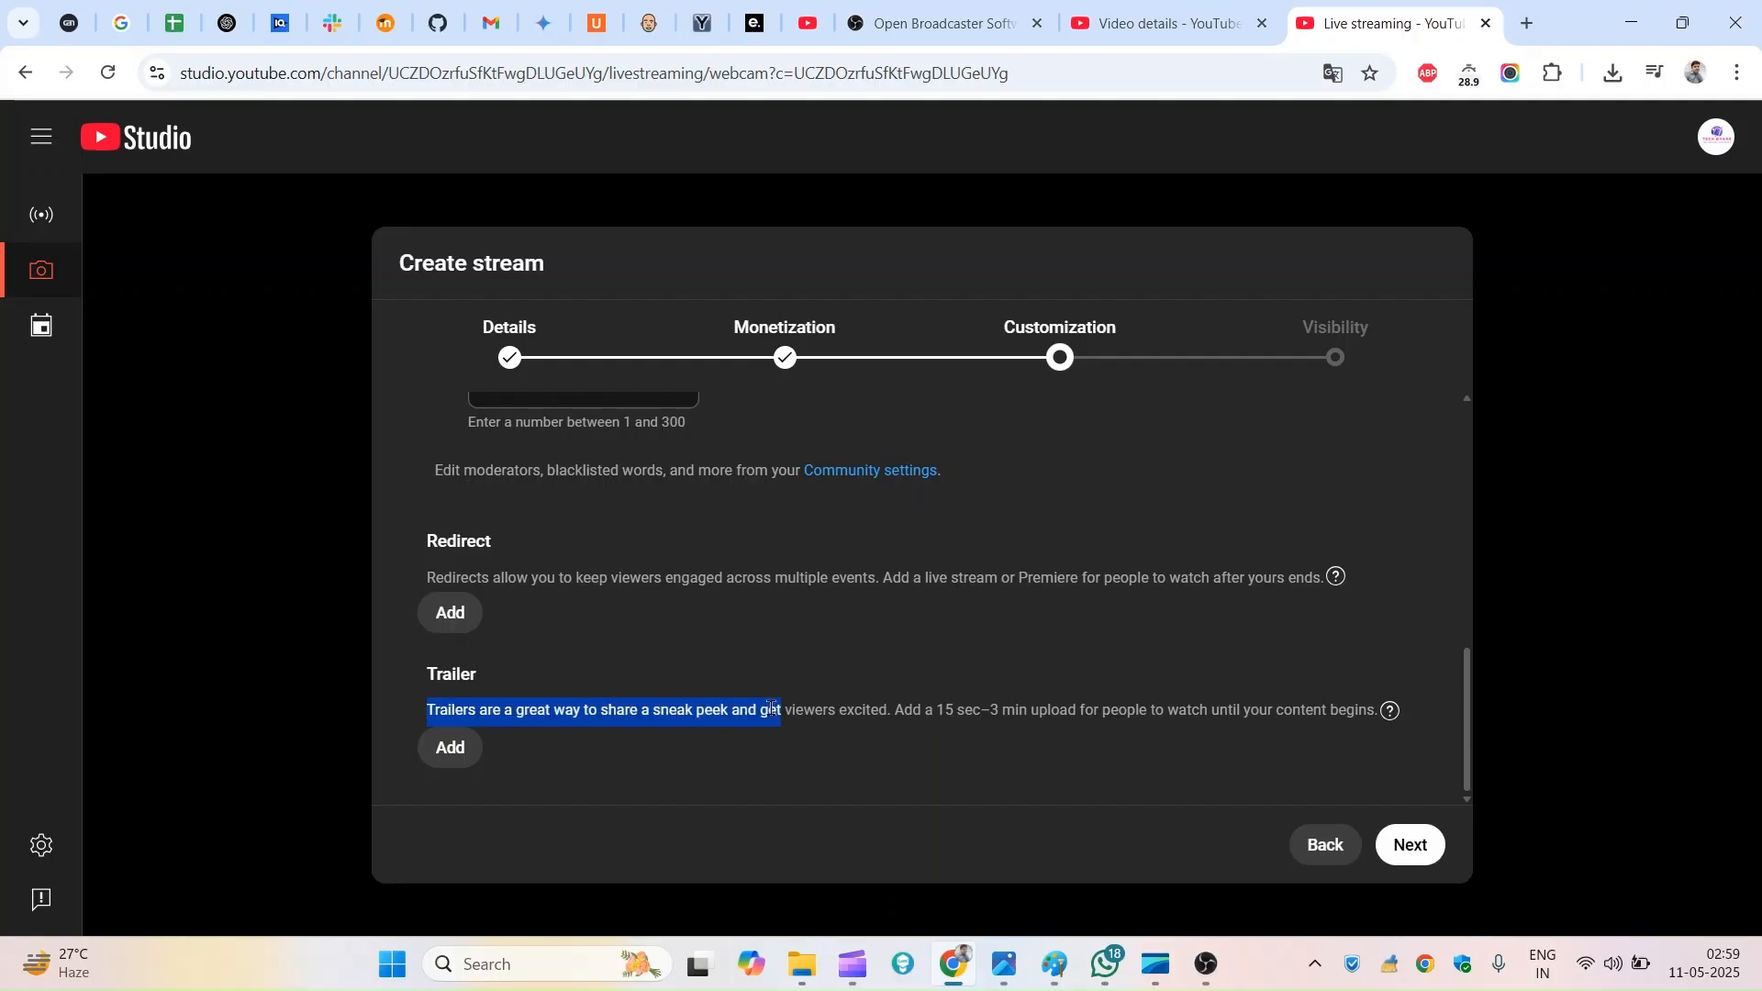
pyautogui.click(1186, 637)
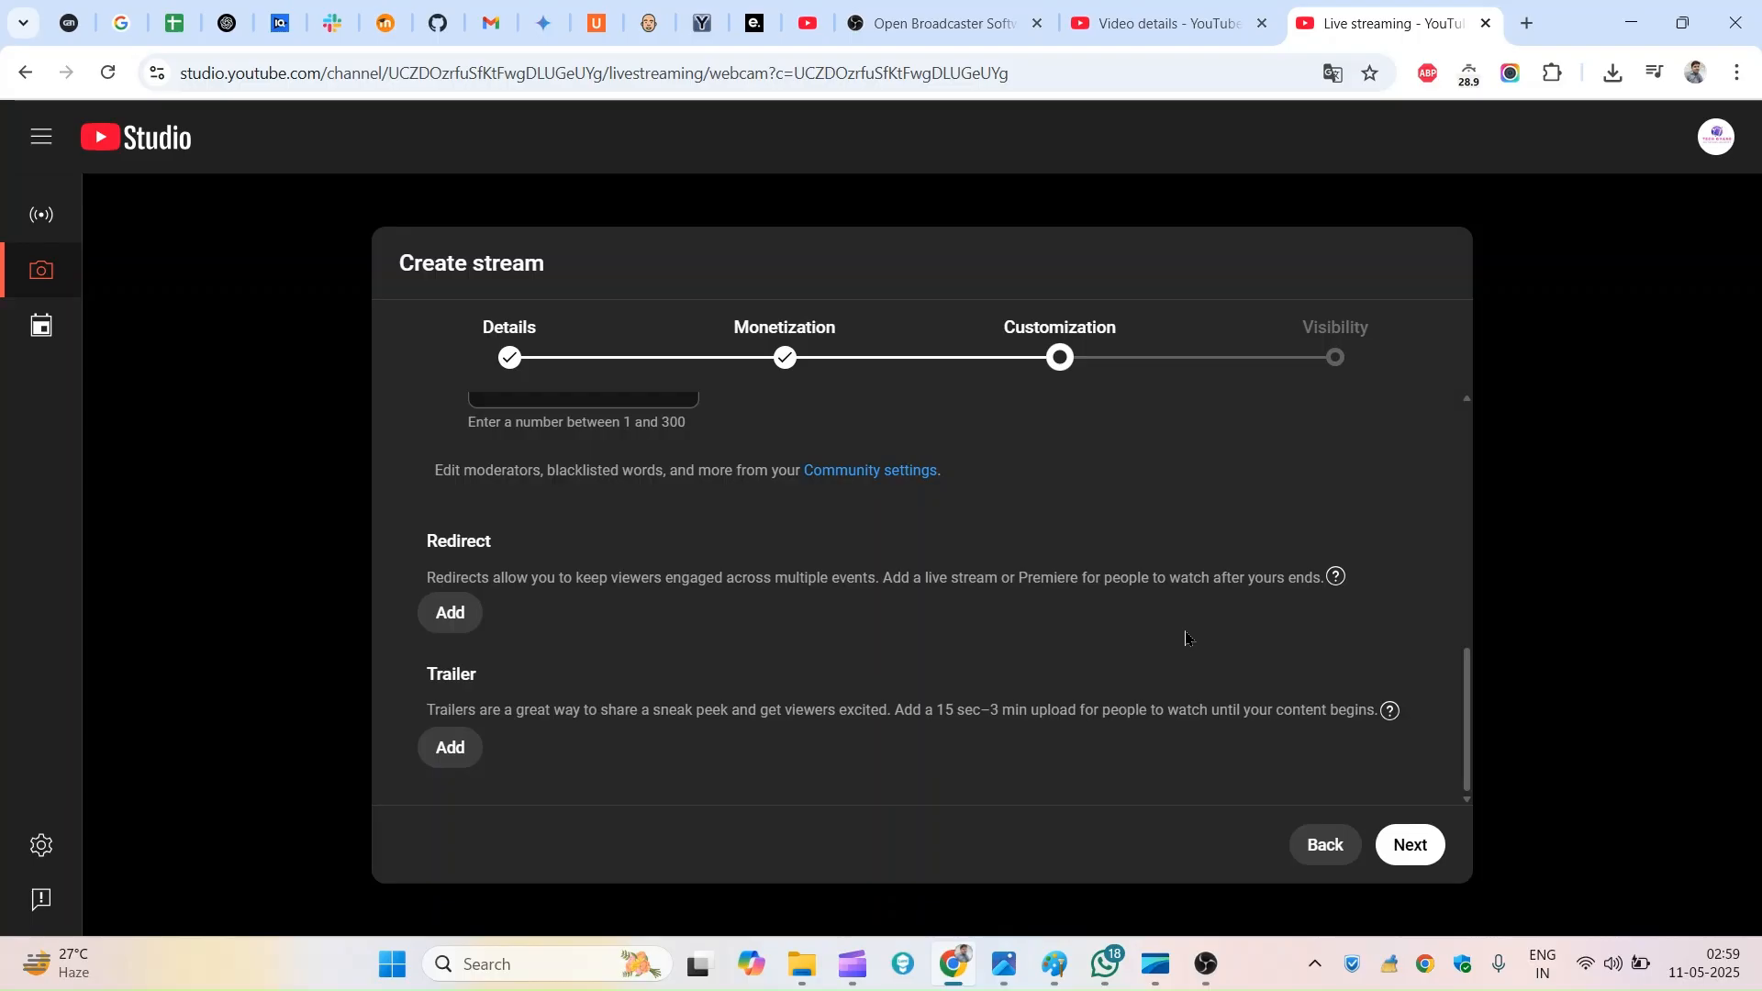
pyautogui.click(1417, 846)
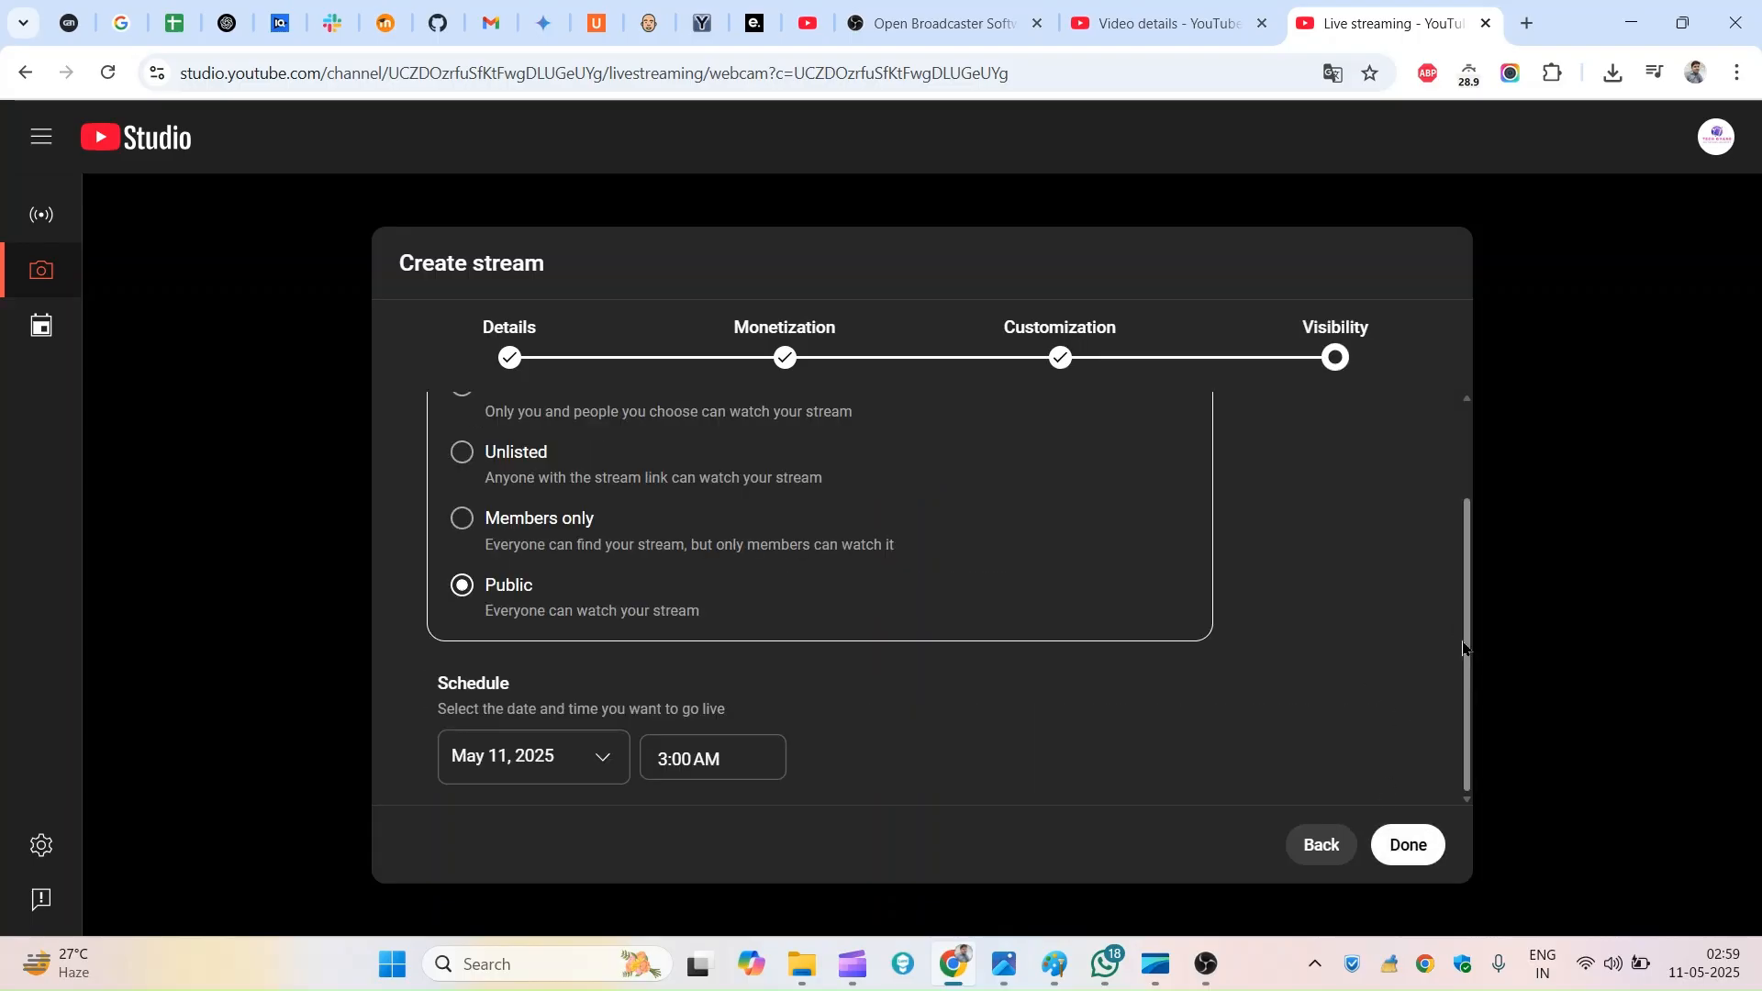
# Step: Finish creating the stream with Public visibility scheduled for May 11, 2025, 3:00 AM, and go live from its preview
pyautogui.scroll(2, 1475, 687)
pyautogui.scroll(-2, 1451, 684)
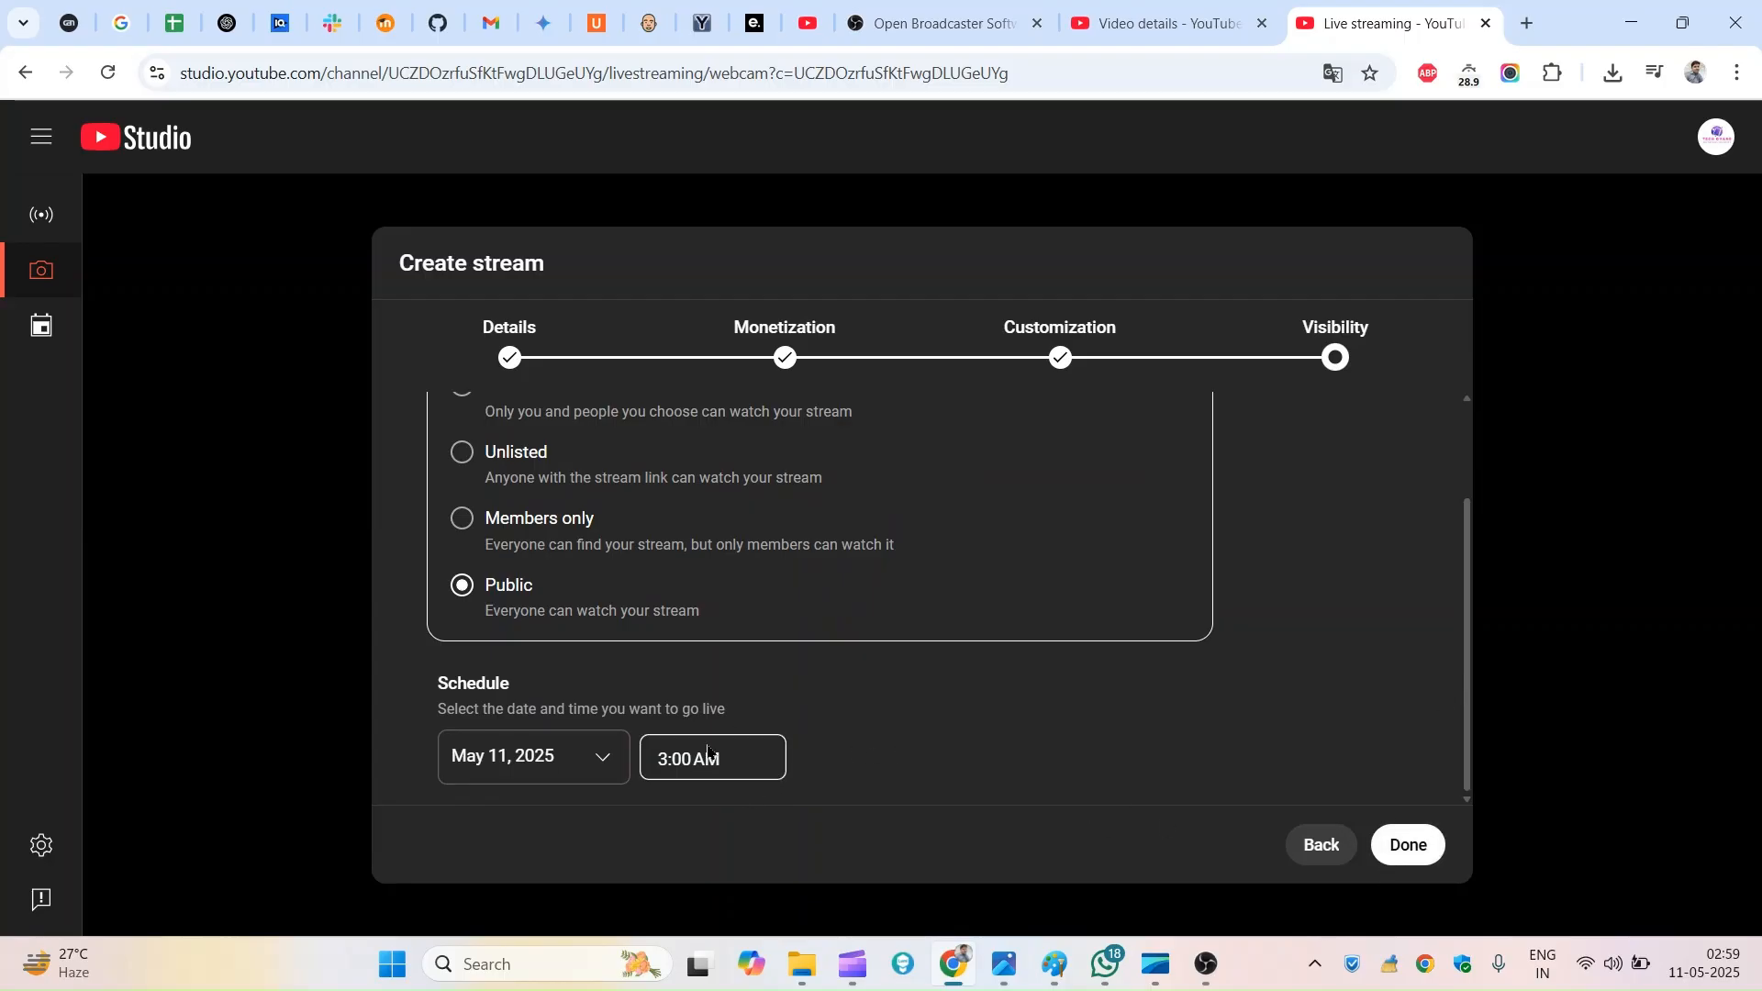
pyautogui.click(1407, 845)
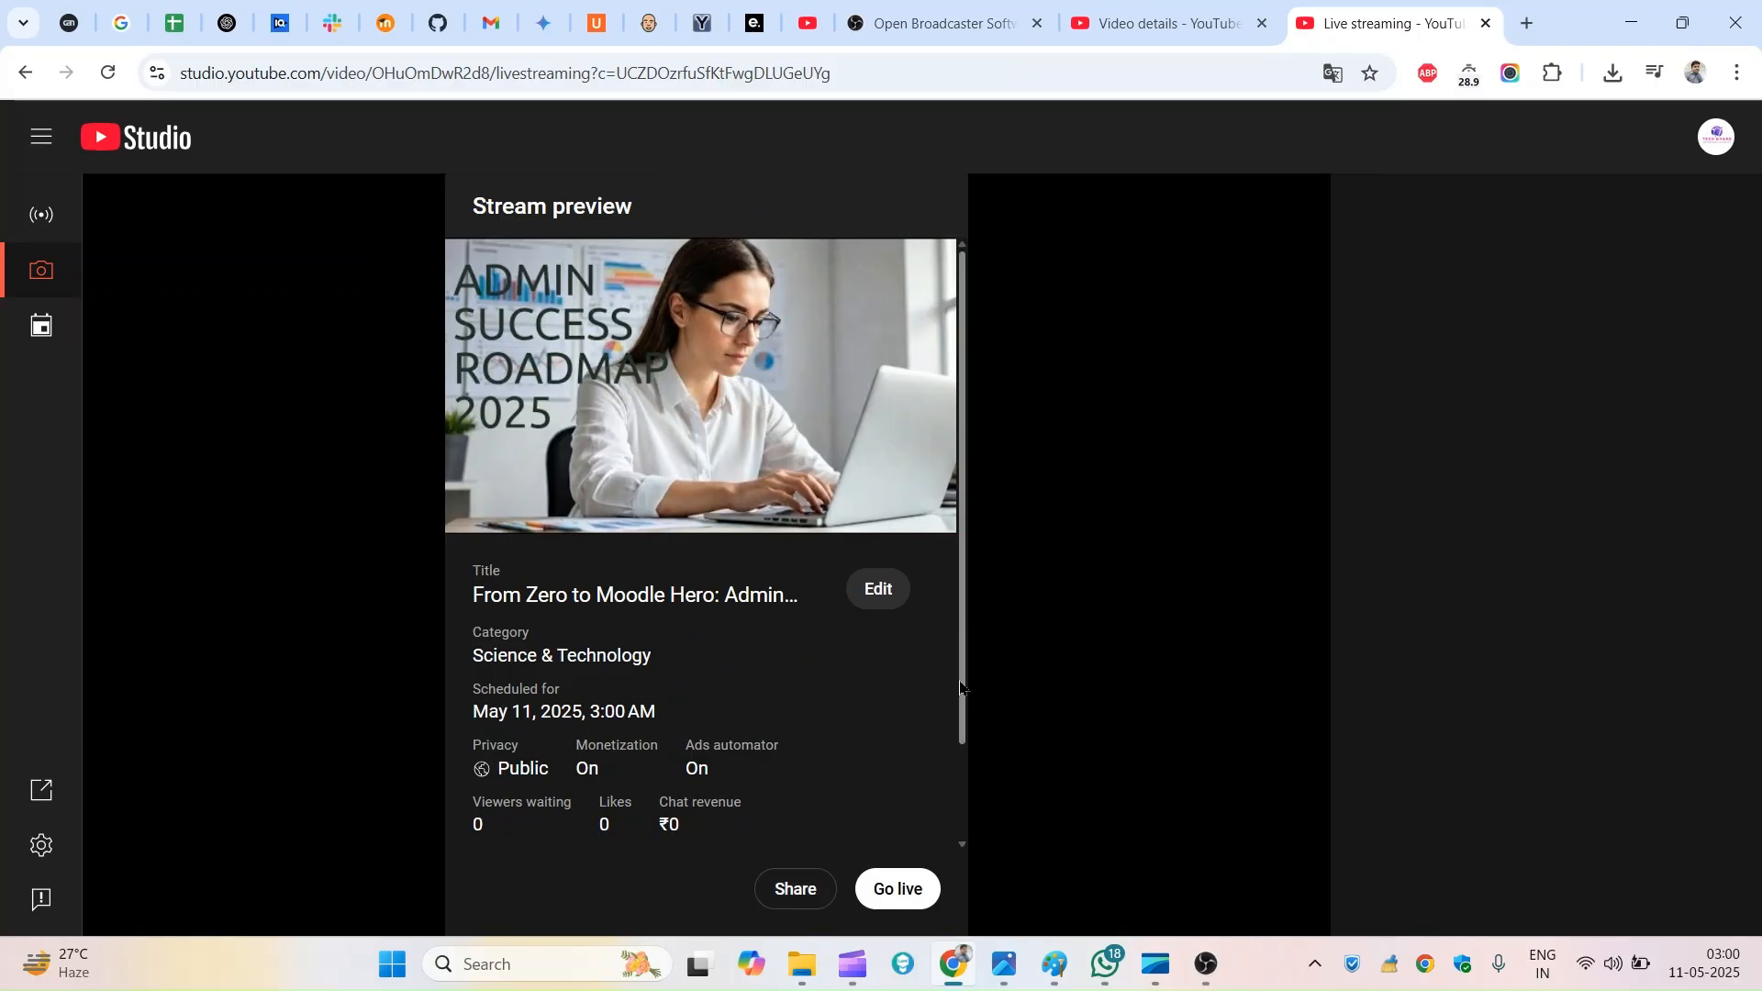
pyautogui.scroll(-2, 961, 688)
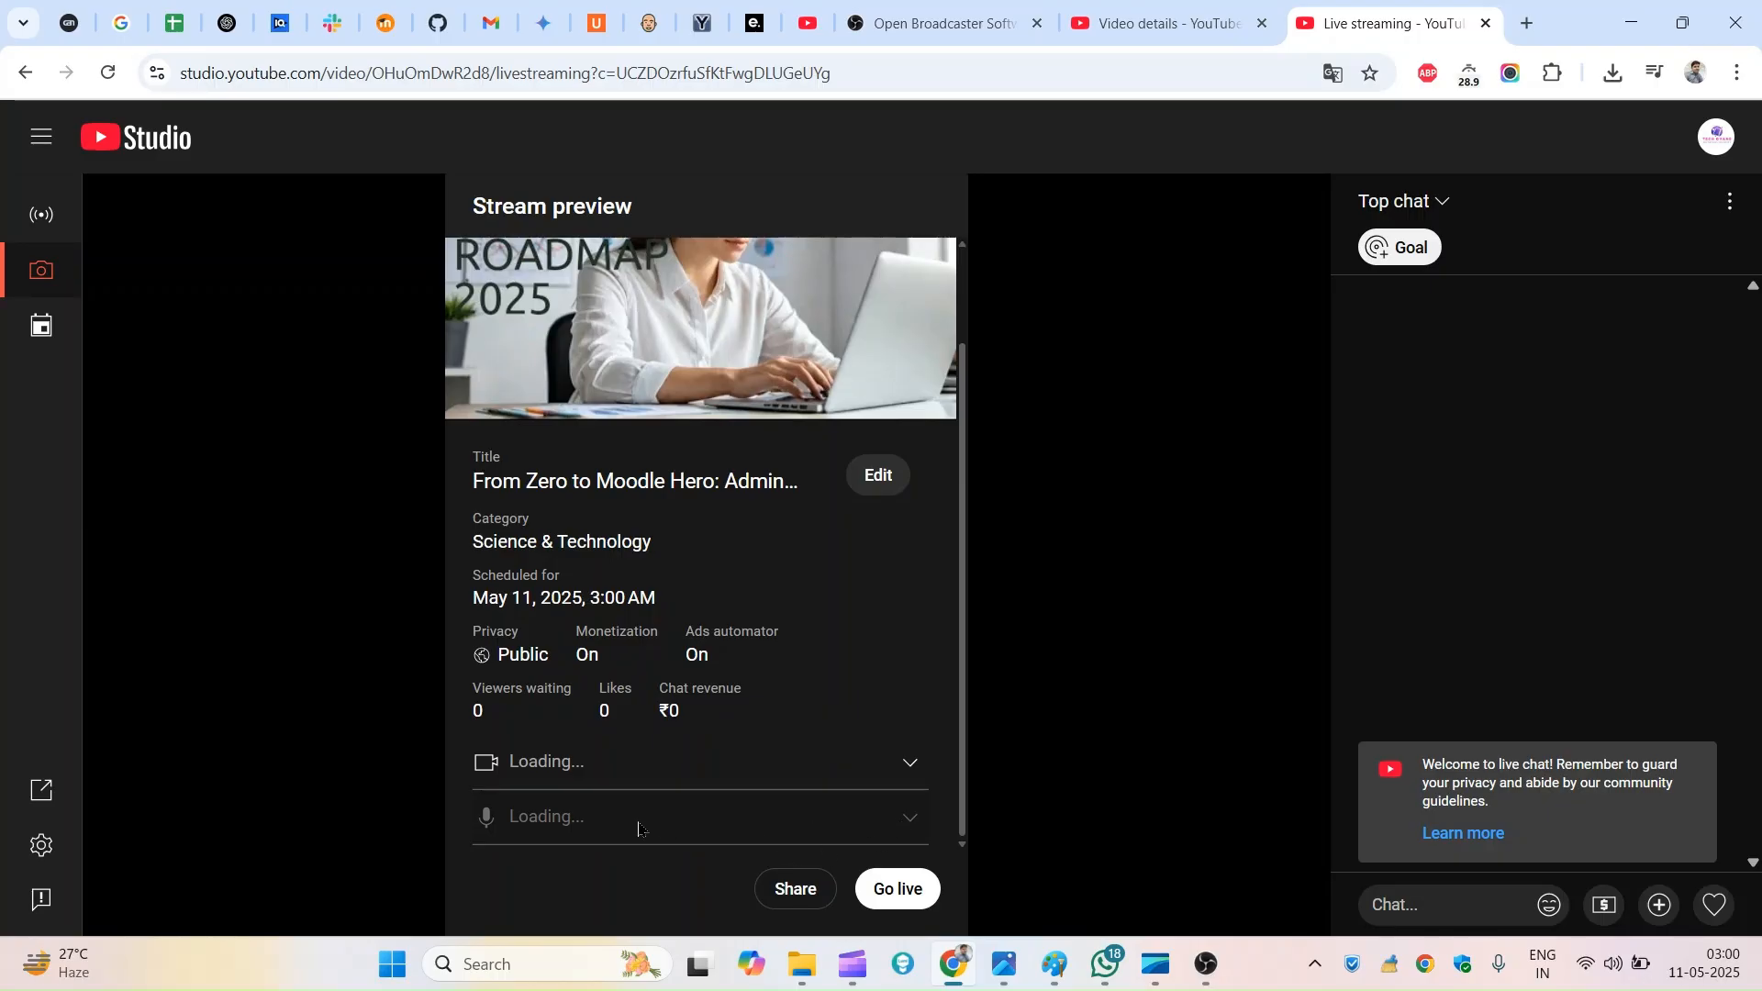
pyautogui.click(898, 889)
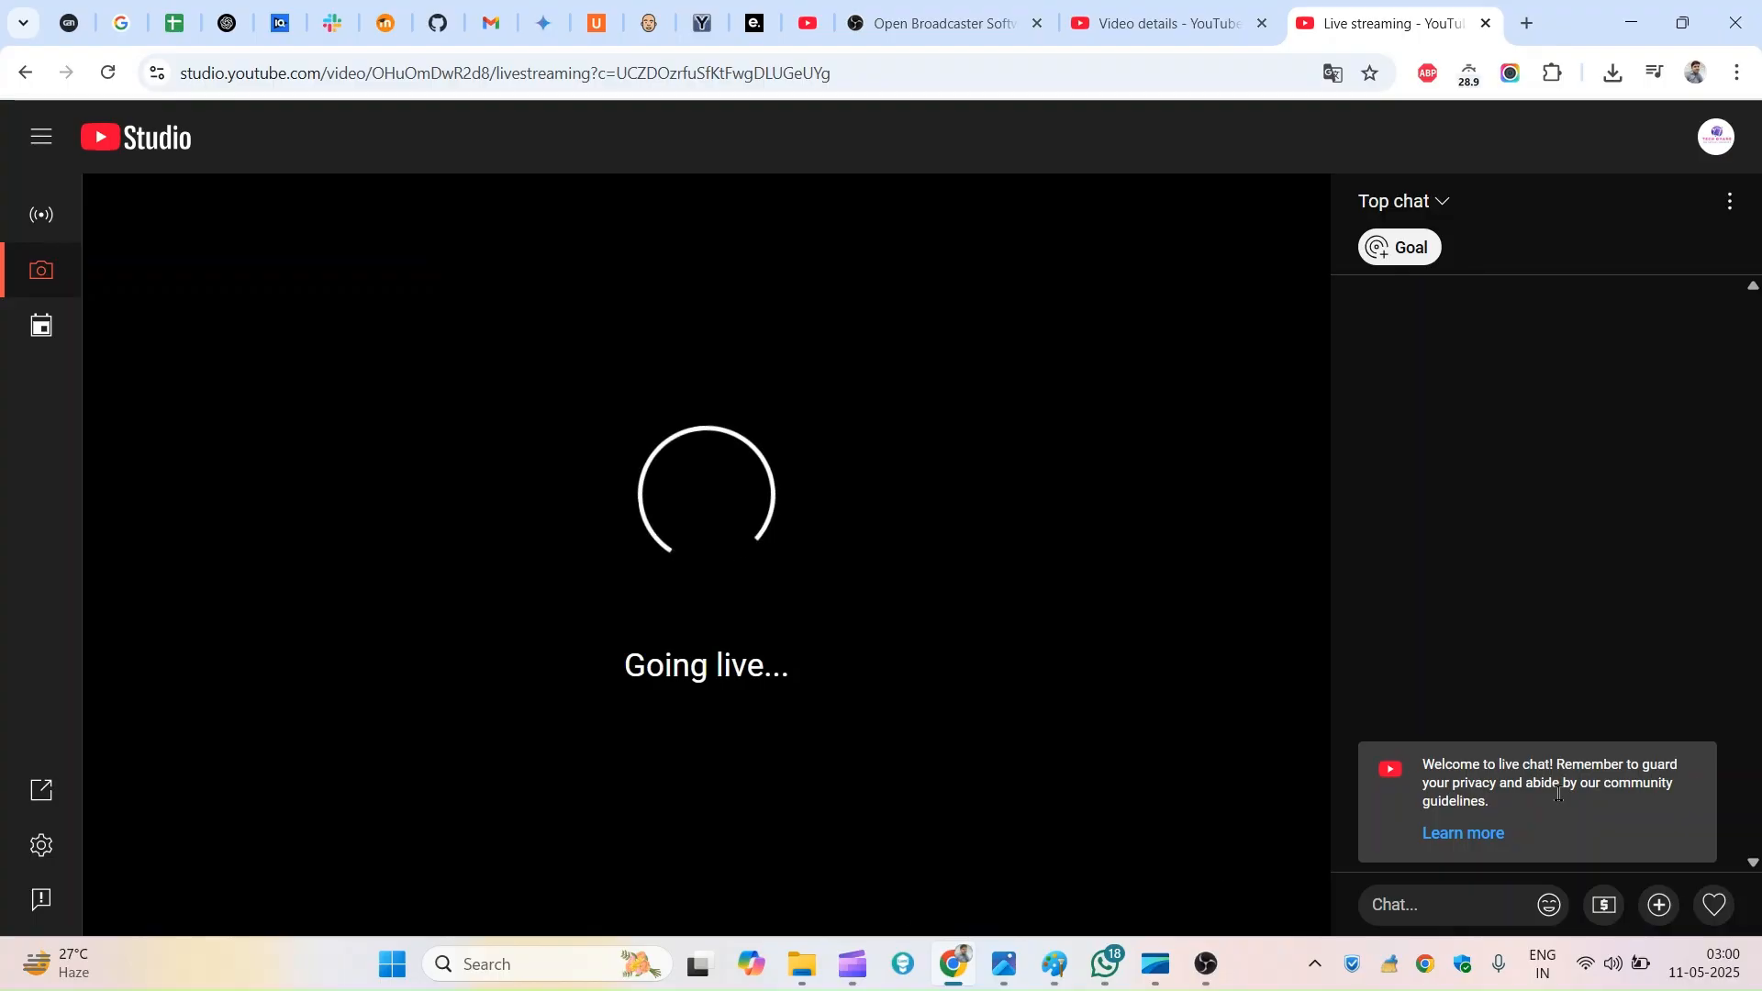
# Step: Set up a Super Chat goal of 5 Super Chats, counting colors Light blue and higher (~ ₹40.00)
pyautogui.click(1405, 260)
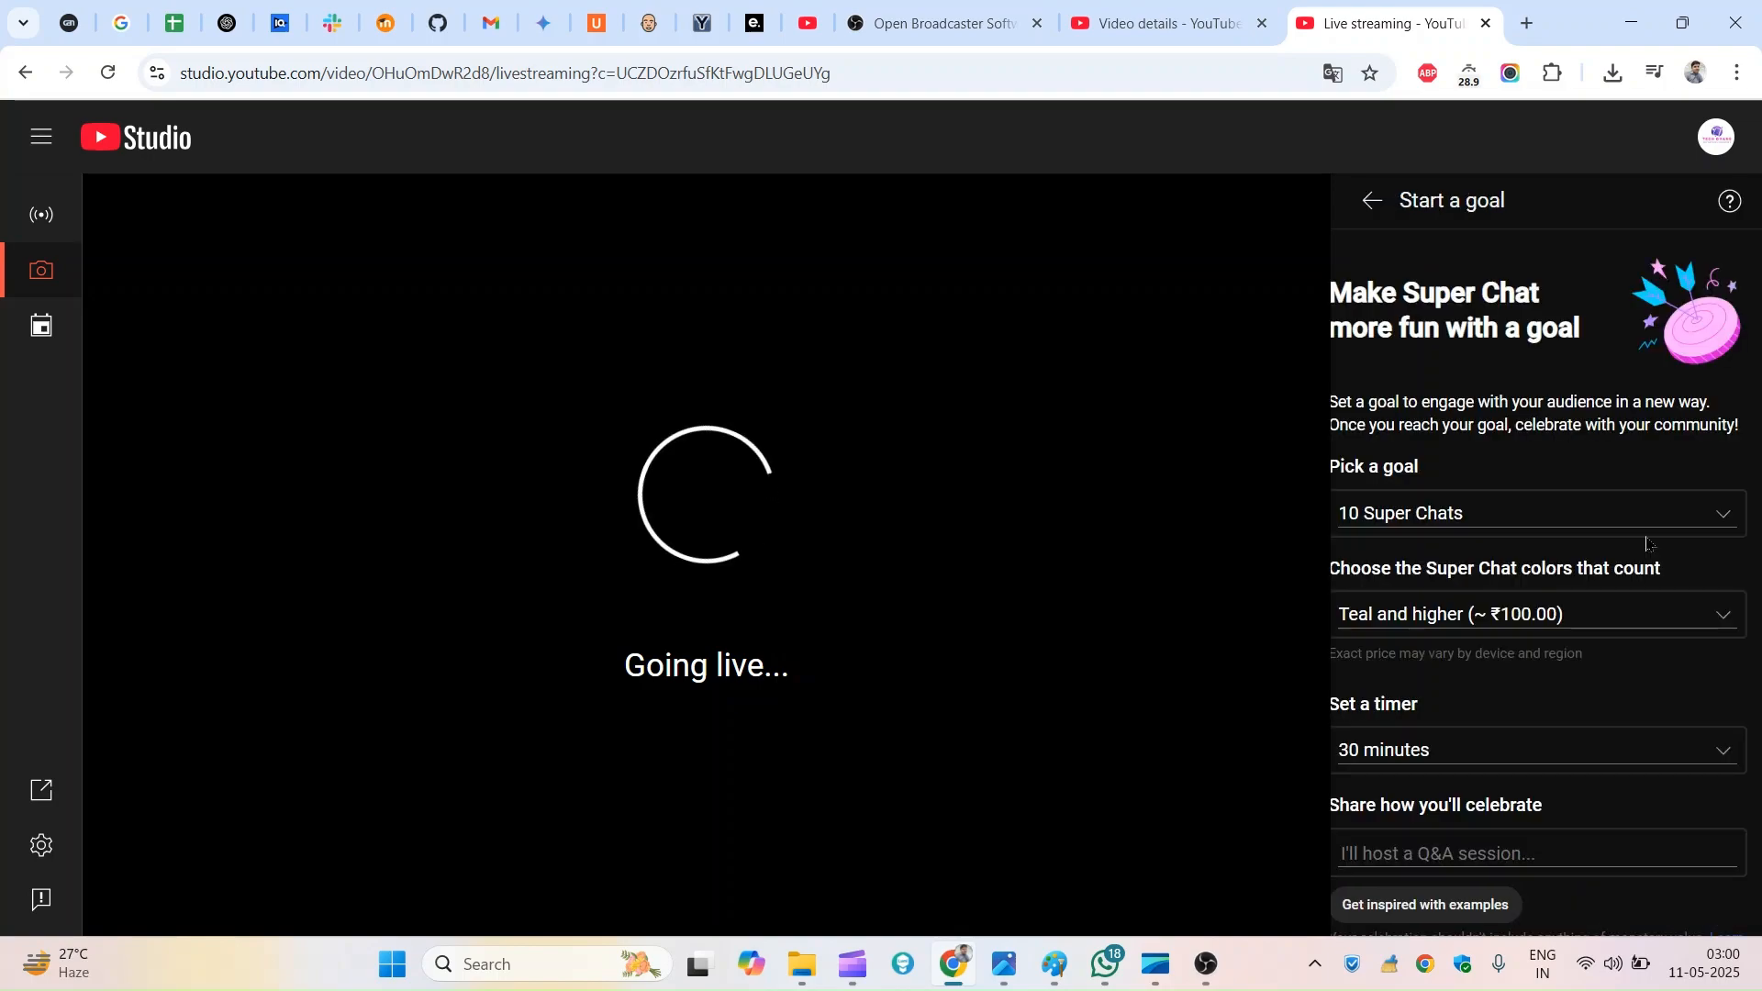
pyautogui.click(1502, 525)
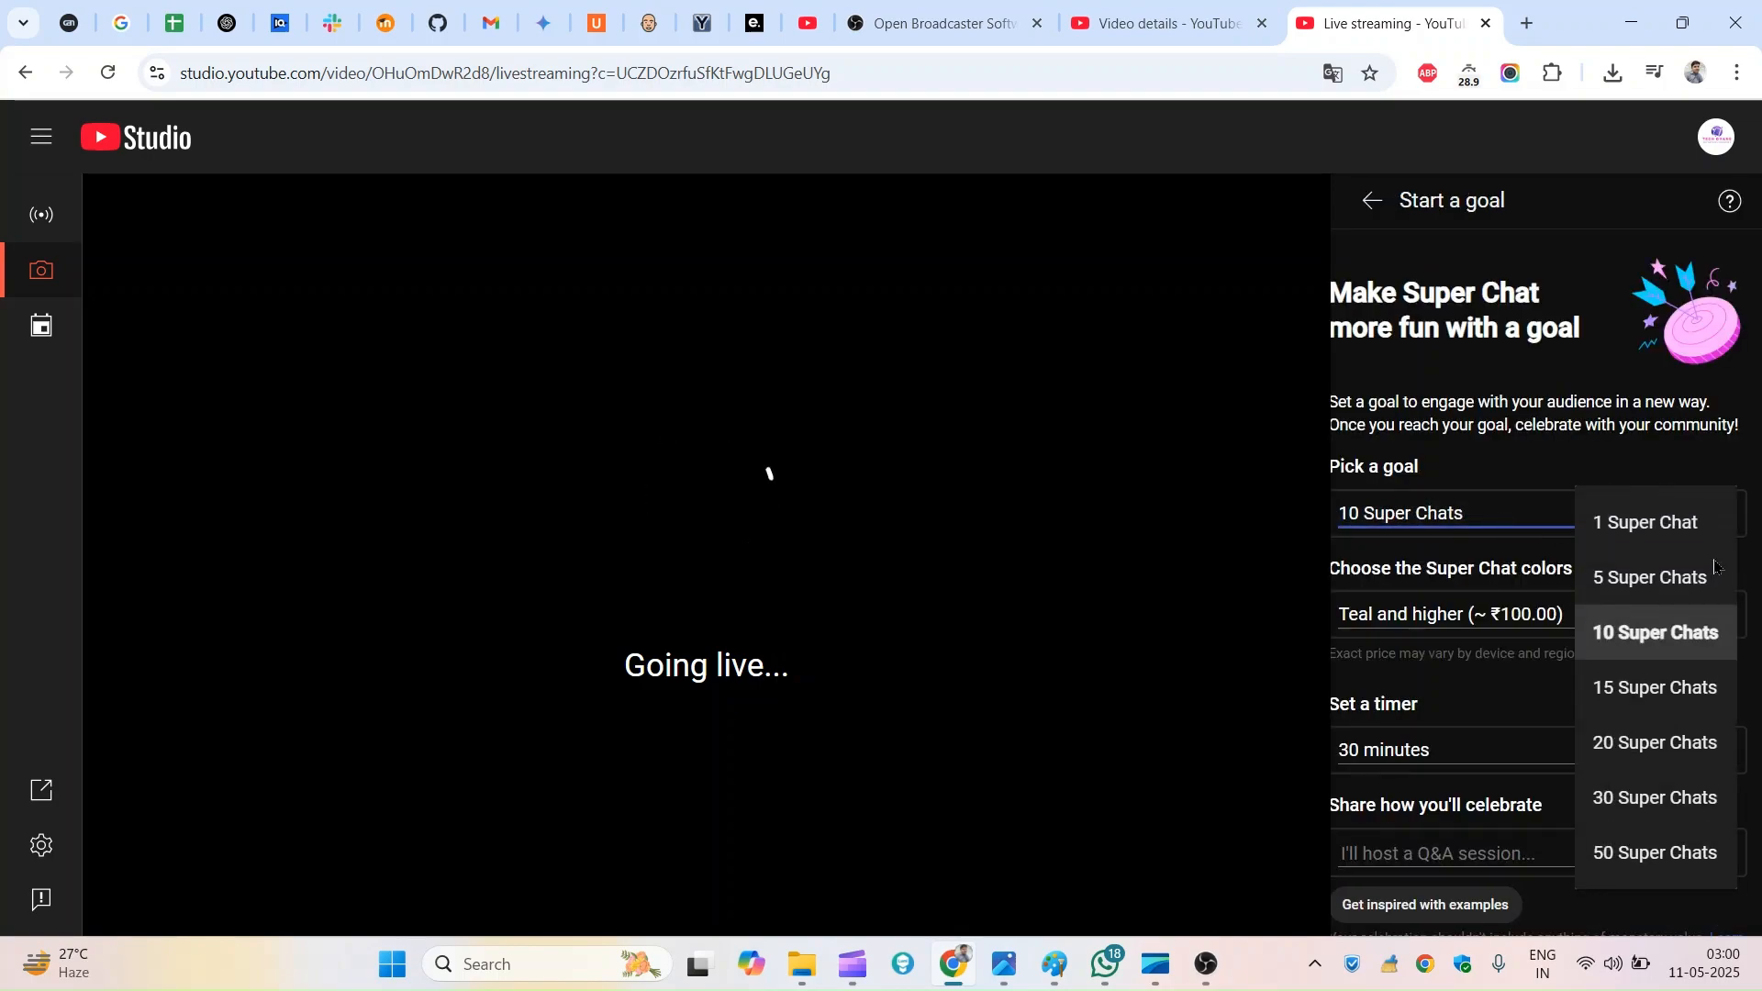
pyautogui.click(1651, 587)
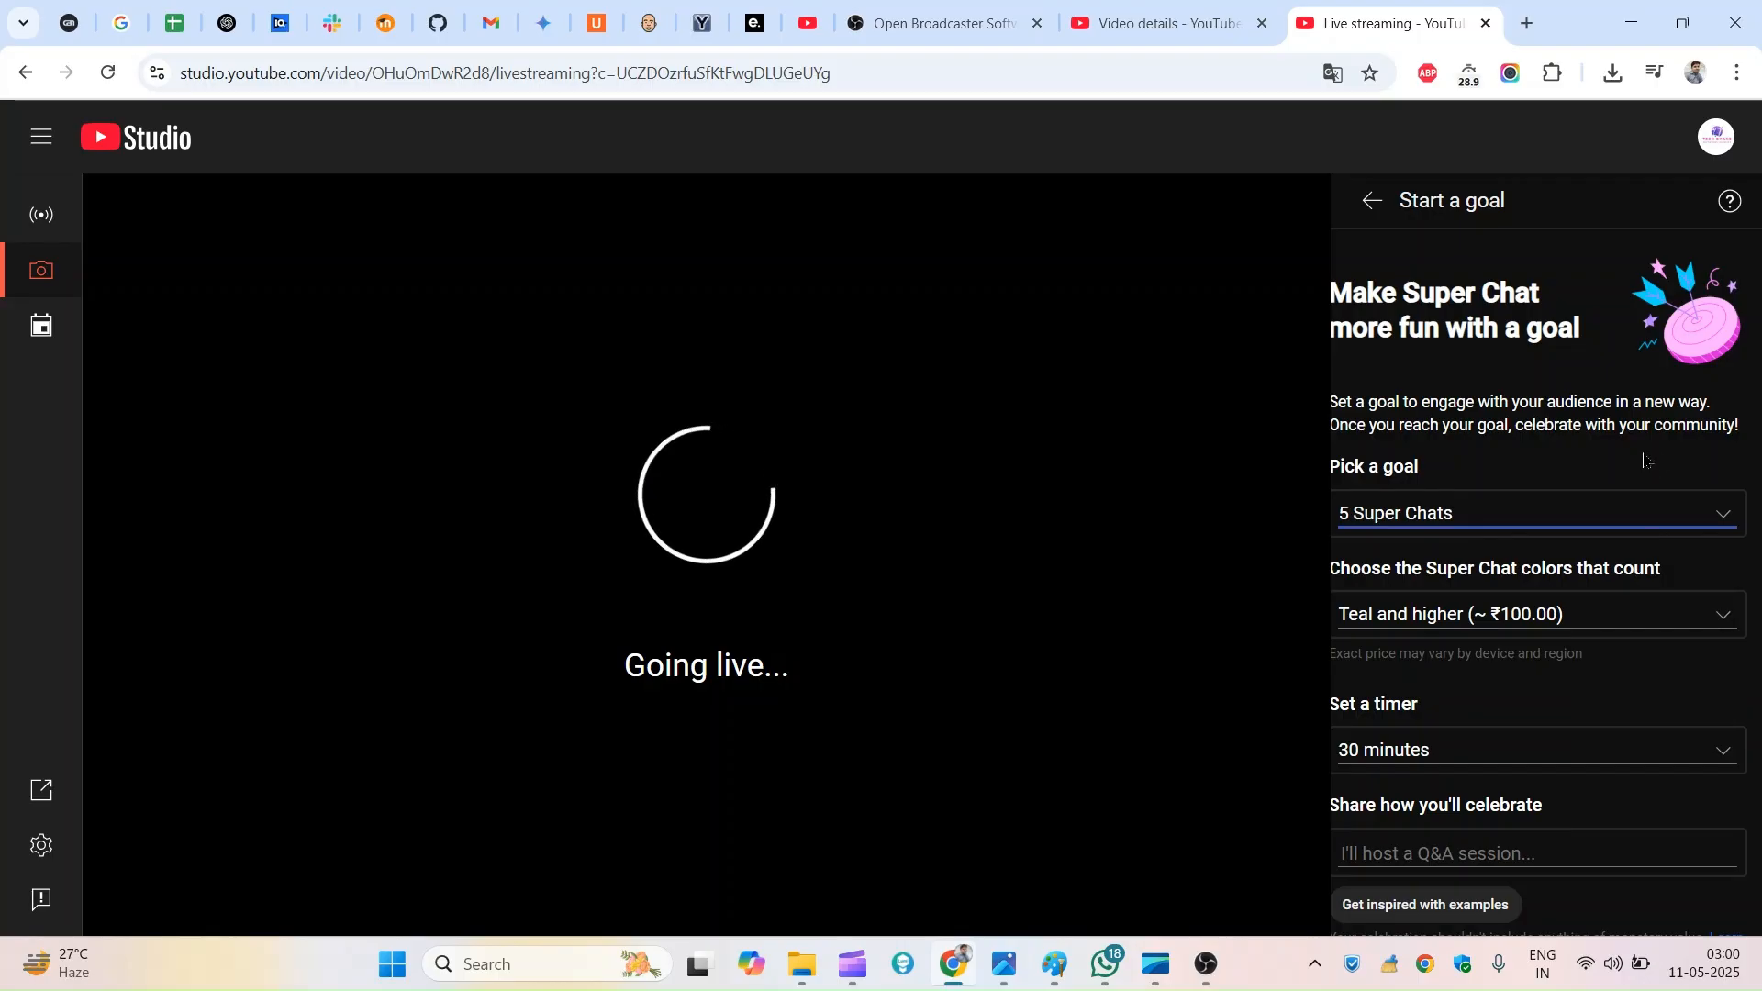
pyautogui.click(1471, 627)
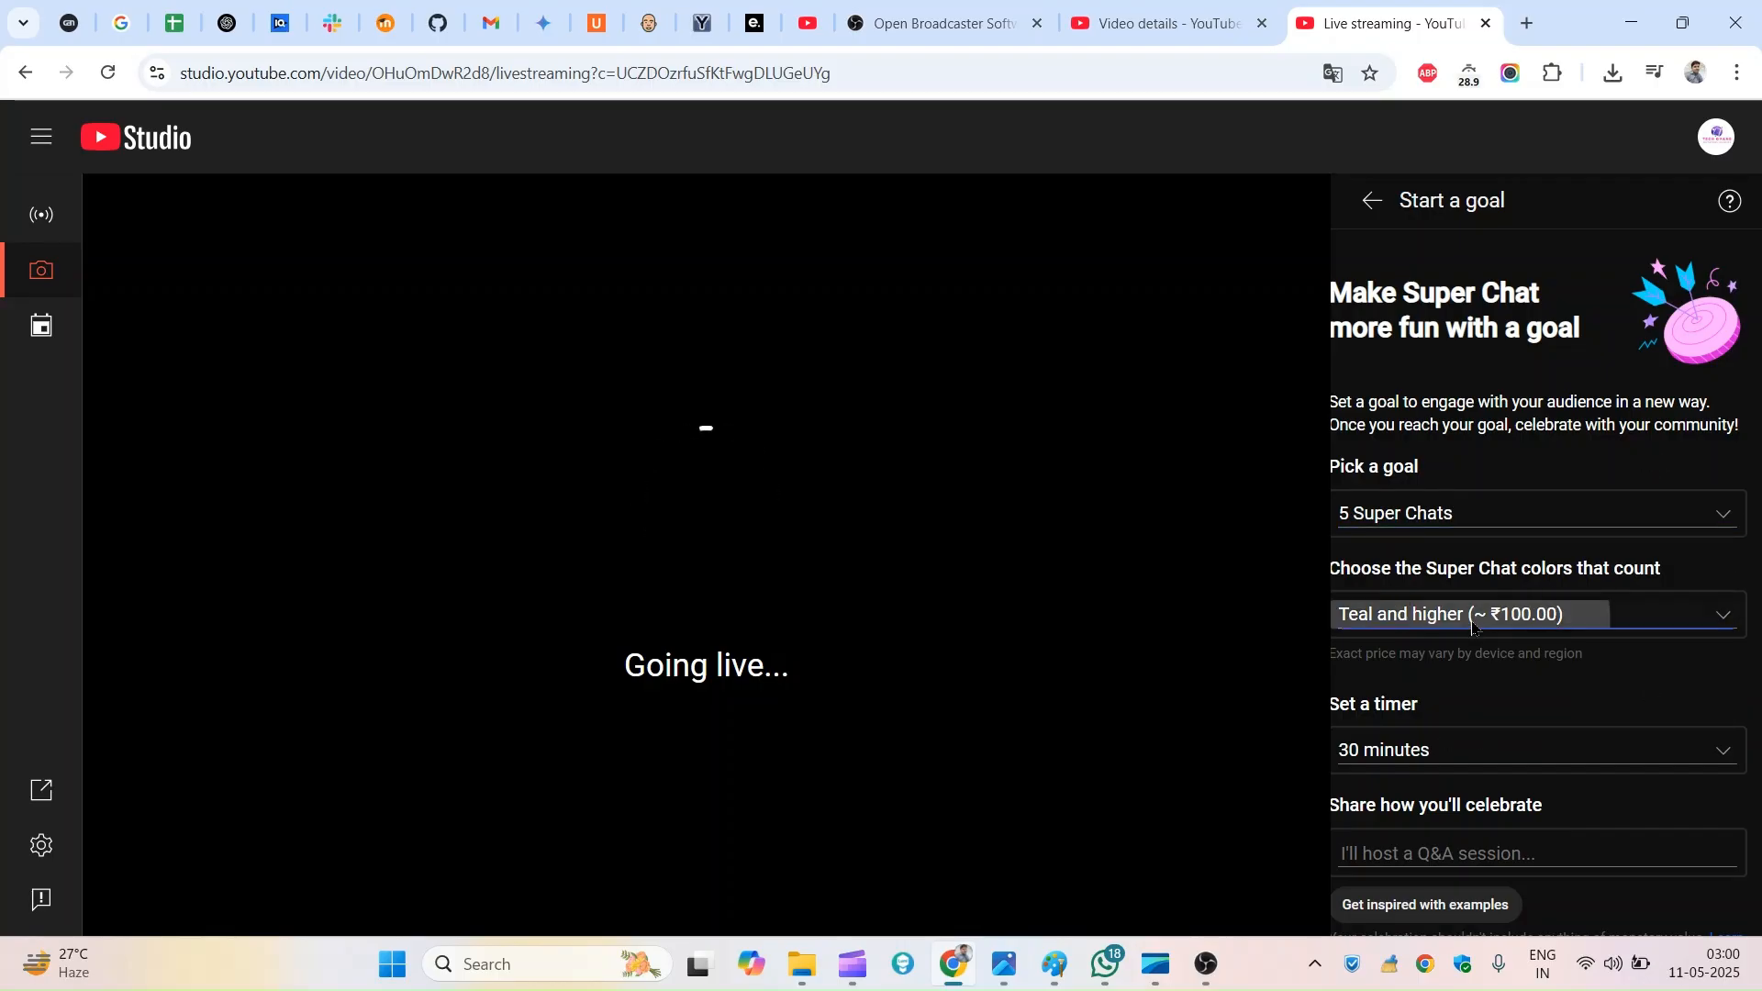
pyautogui.scroll(1, 1733, 739)
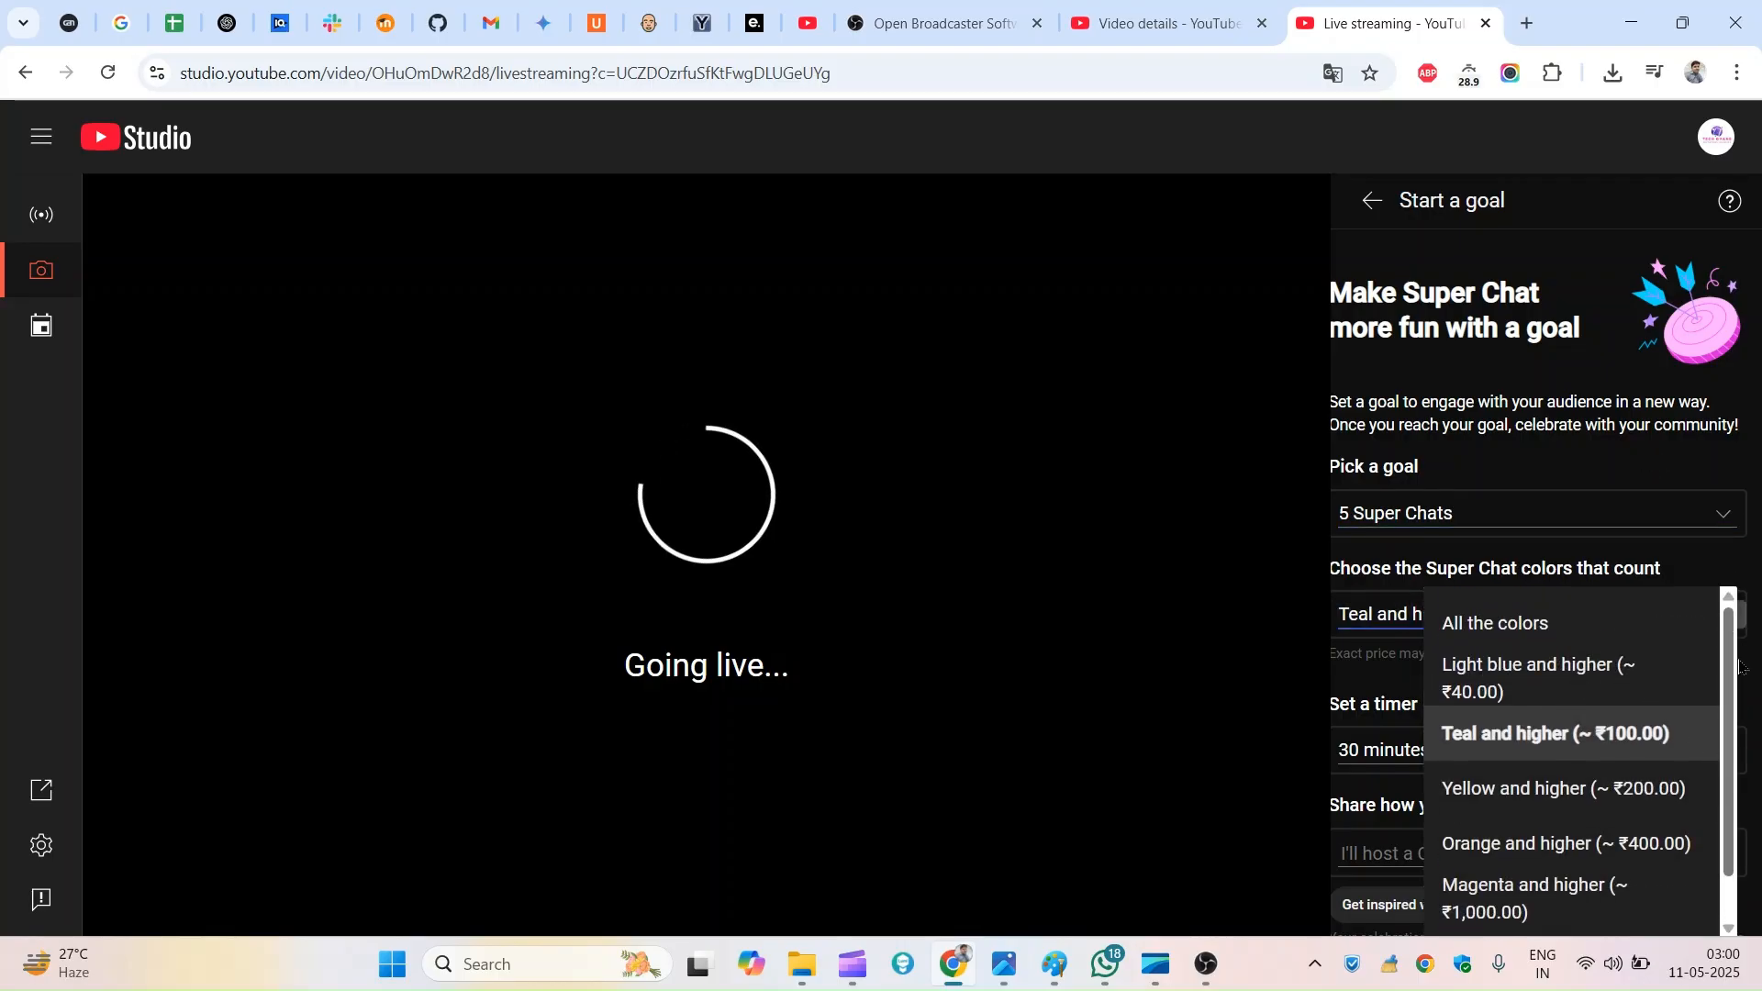
pyautogui.click(1550, 681)
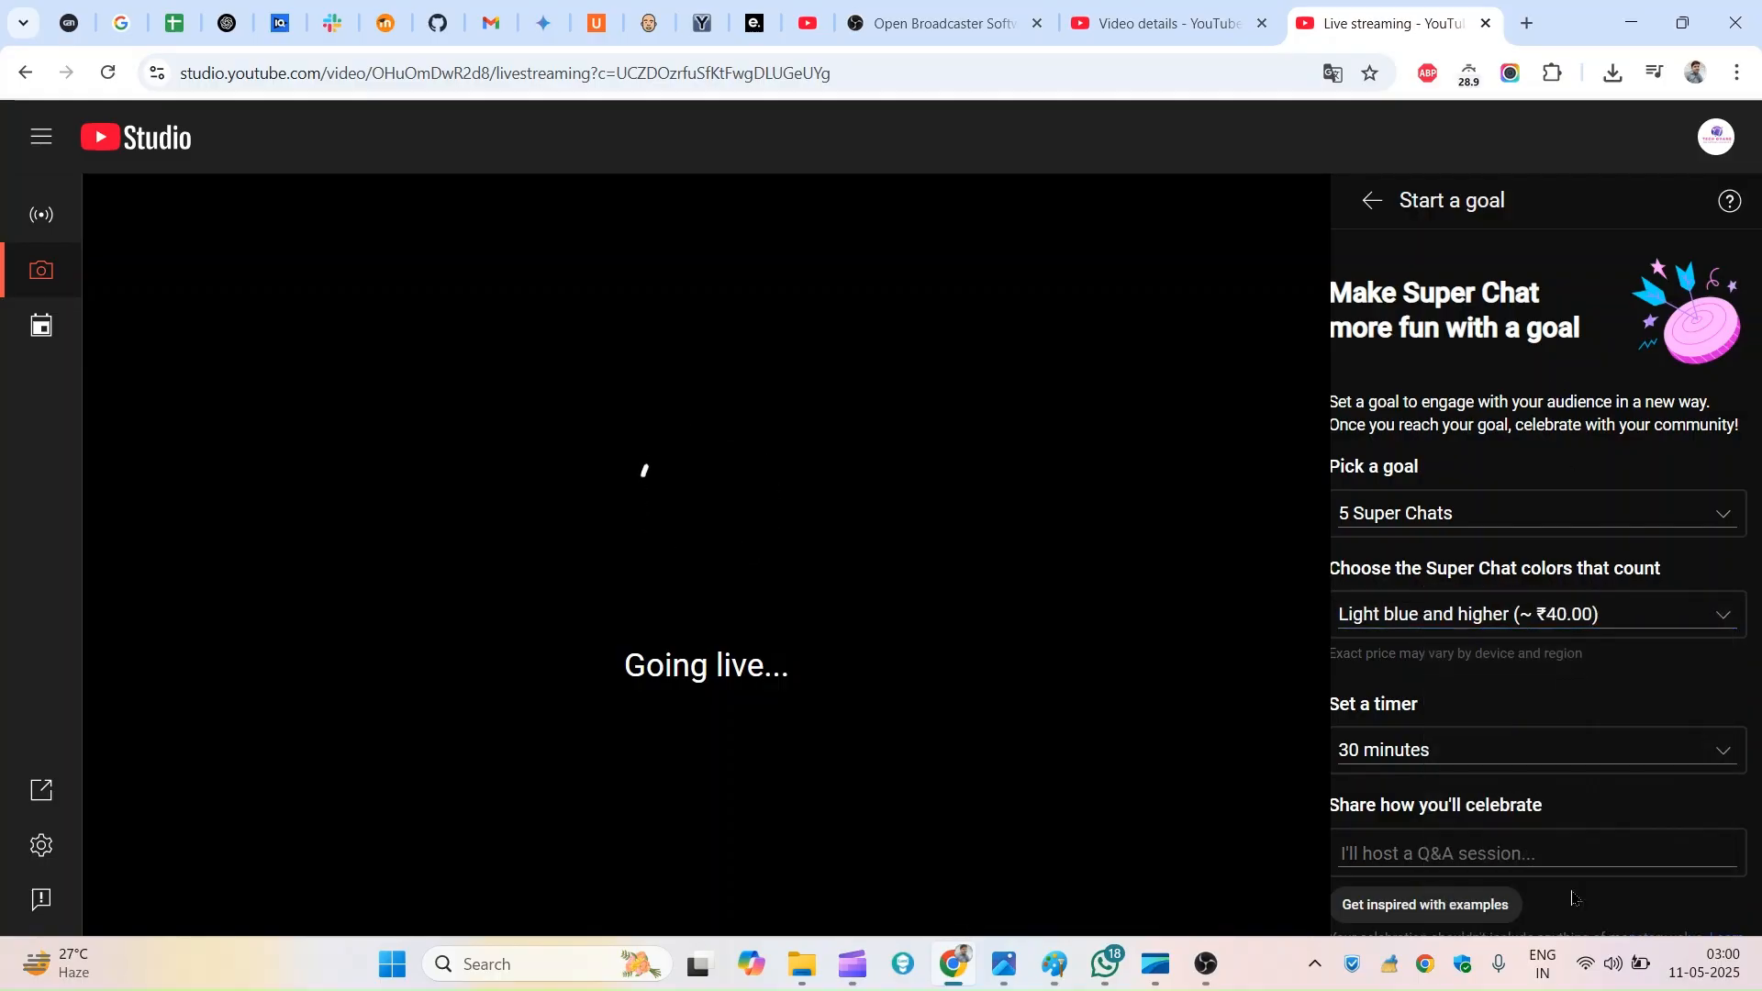
pyautogui.moveTo(1753, 471); pyautogui.dragTo(1695, 826)
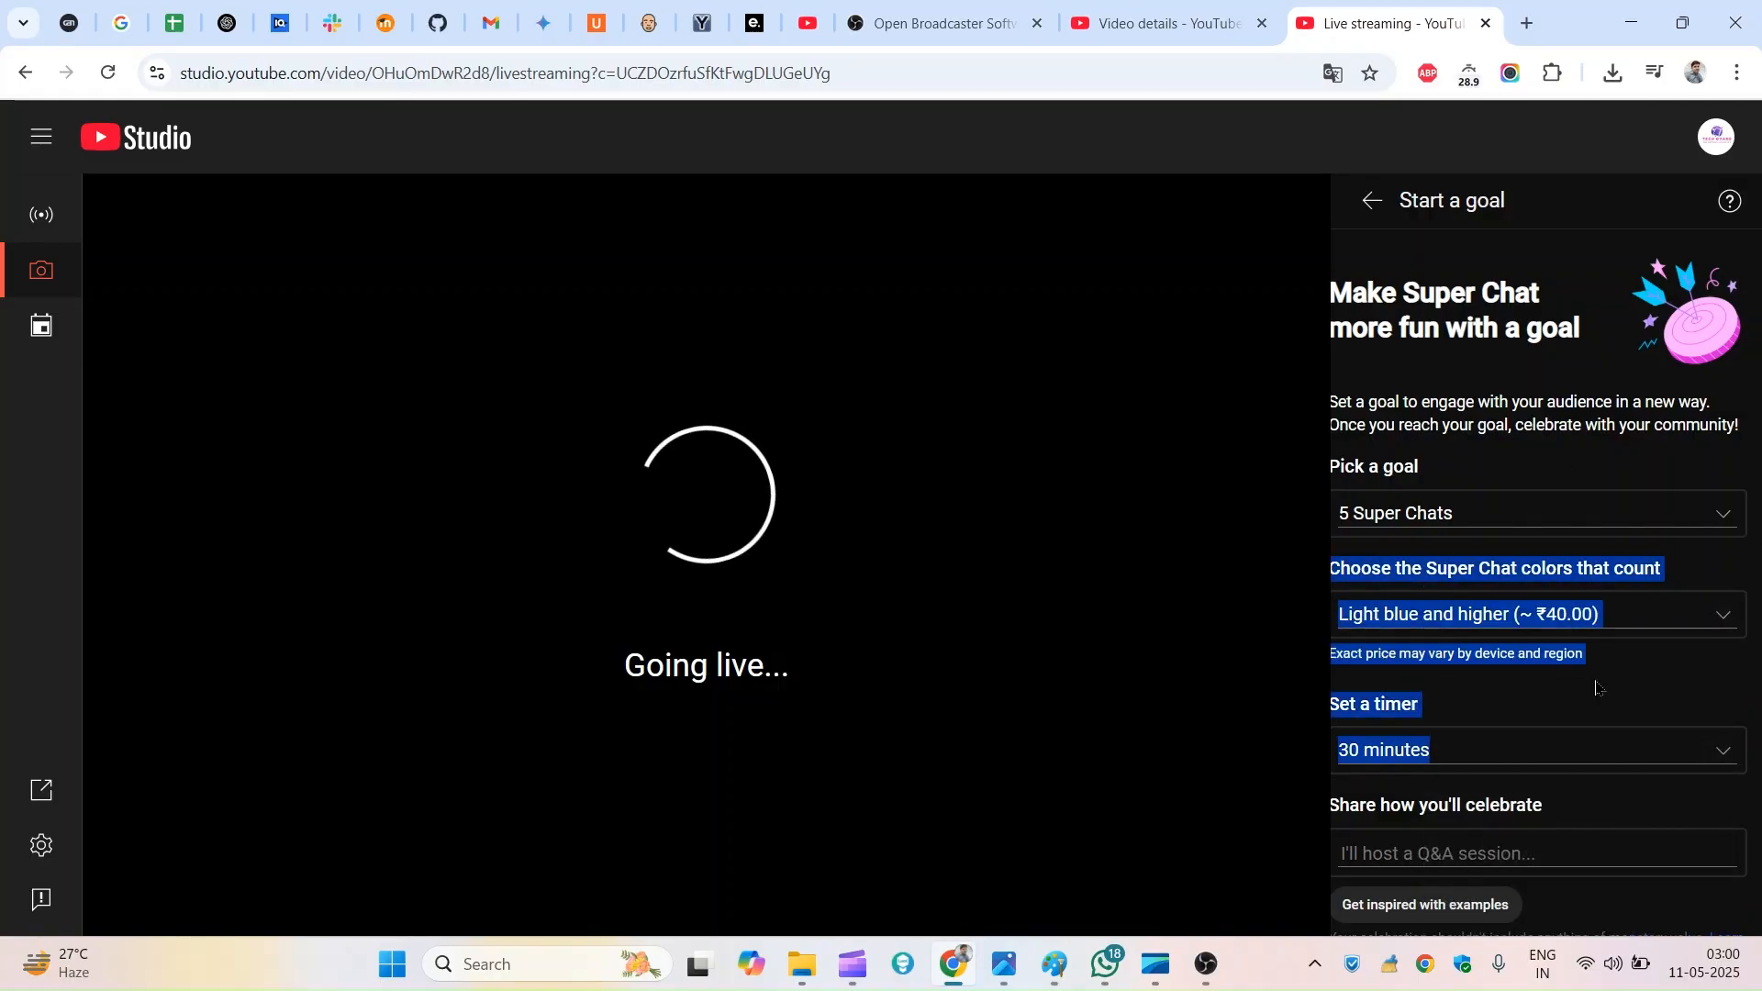
pyautogui.scroll(-2, 1596, 688)
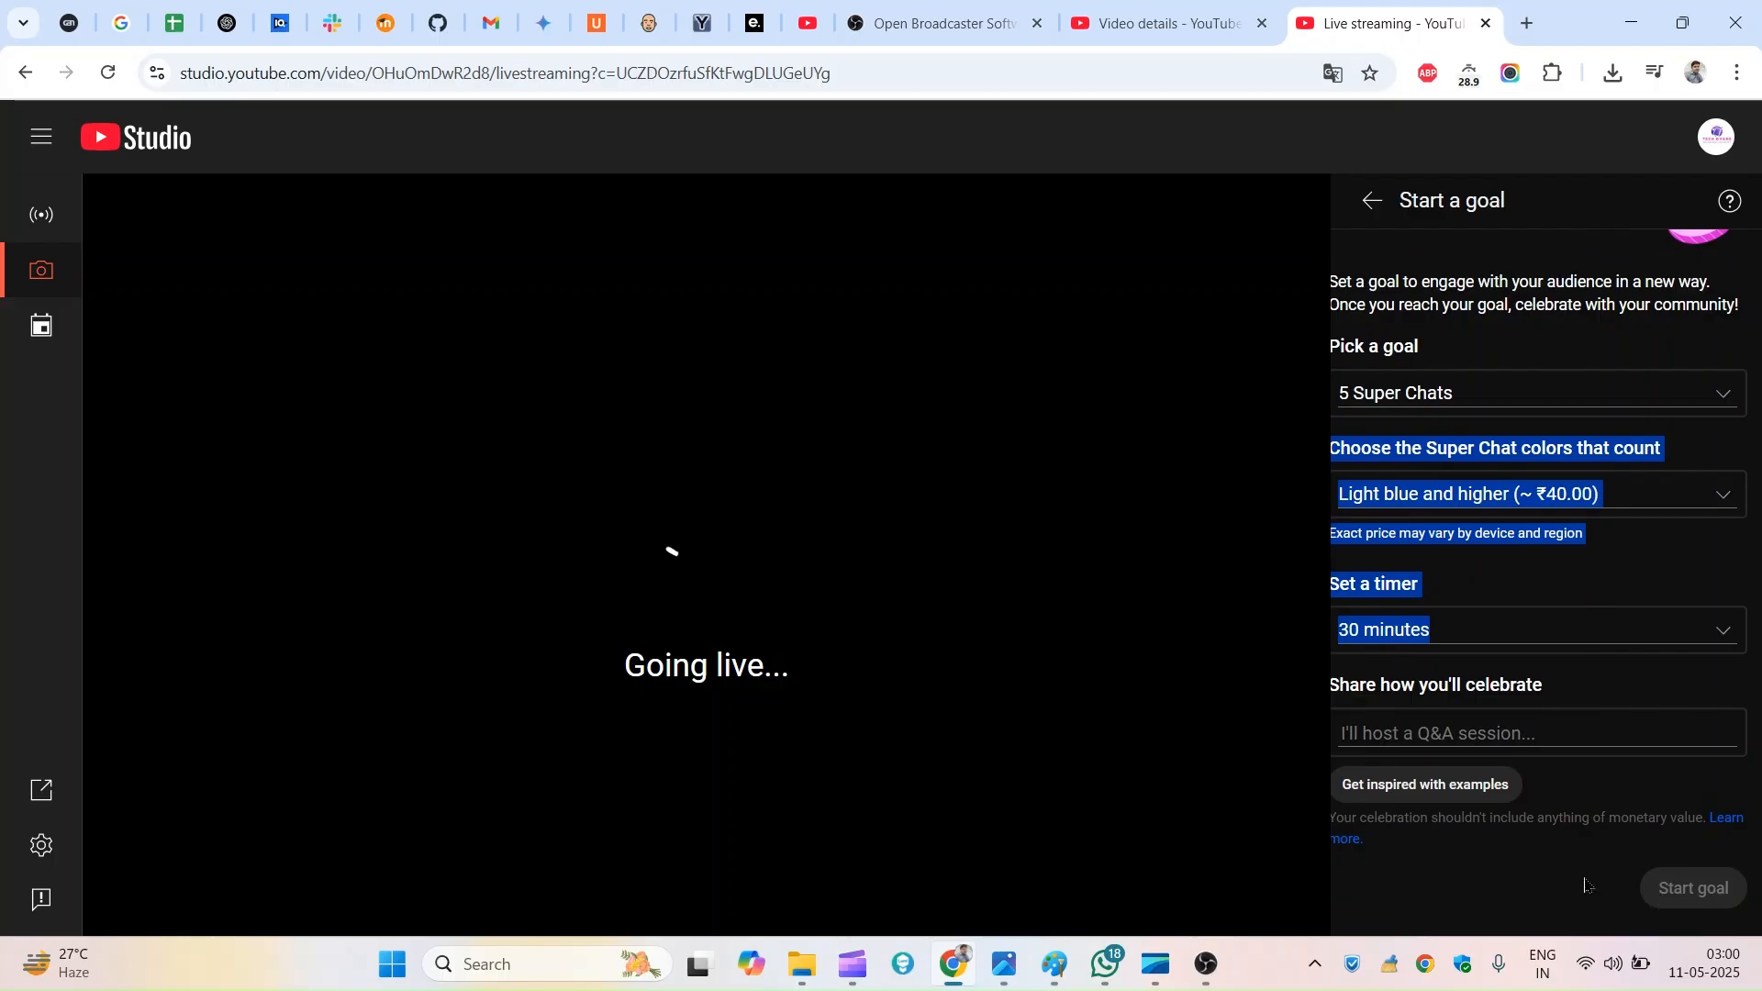
# Step: Enter "Q&A post this live session" as the goal's celebration and try to start the goal
pyautogui.click(1541, 743)
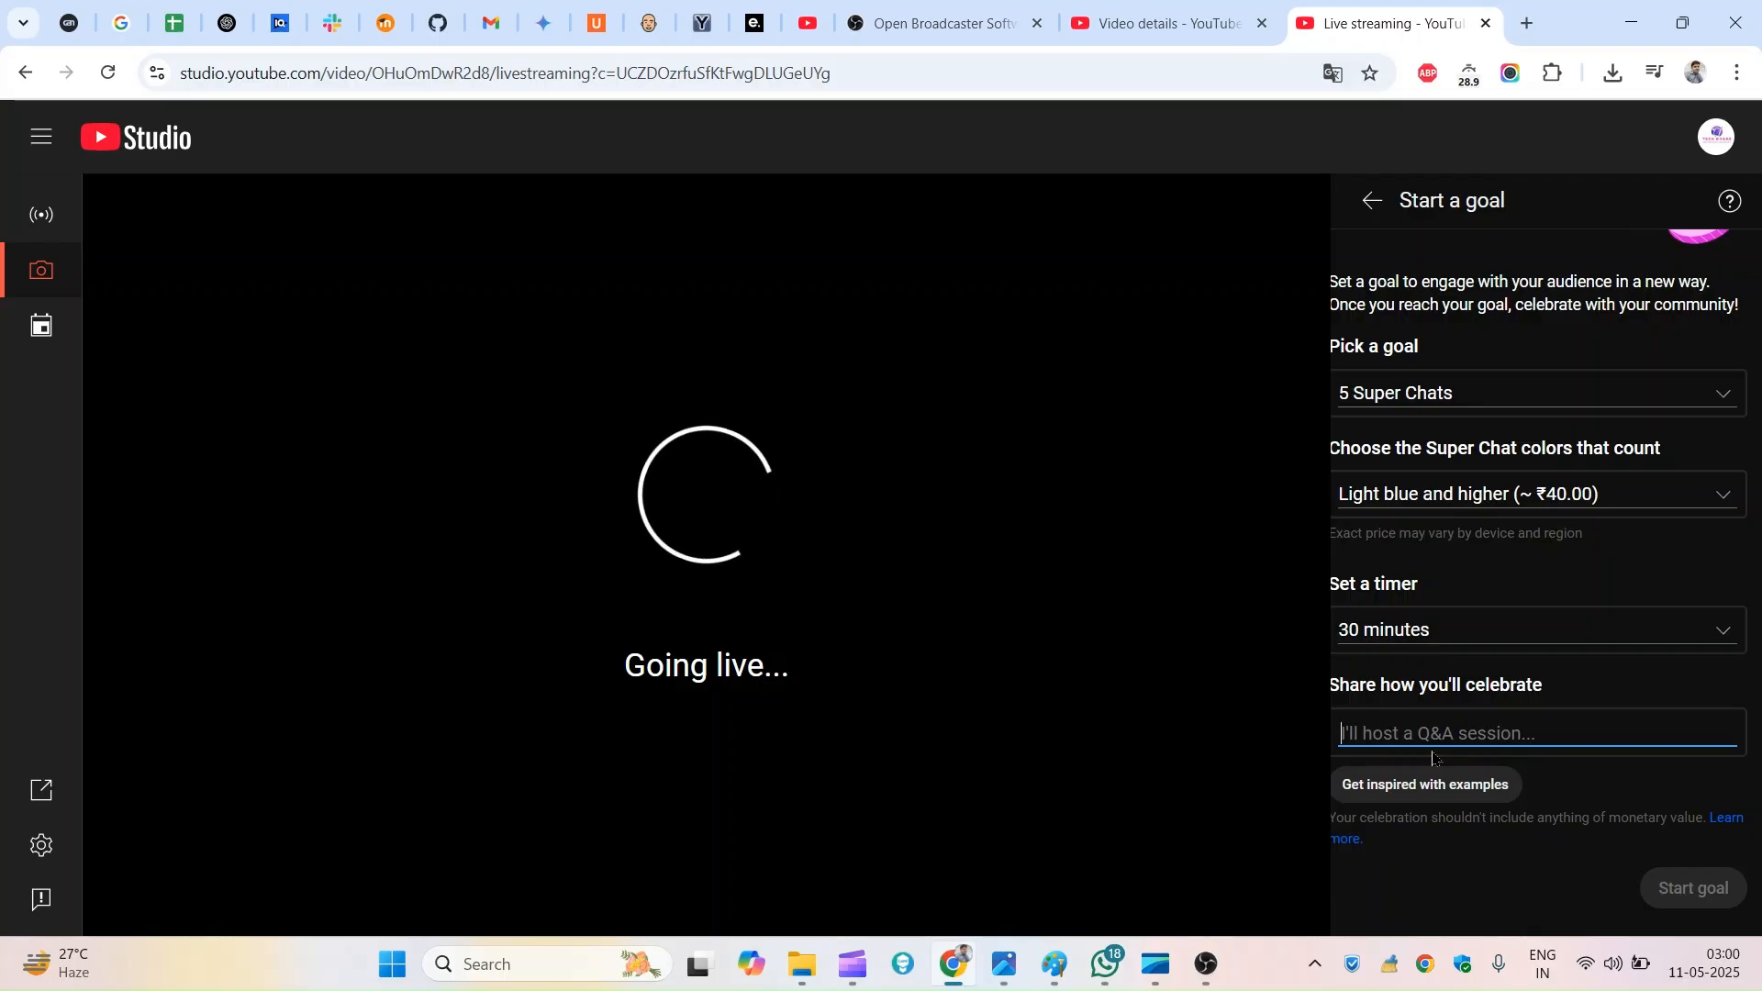
pyautogui.write('QA')
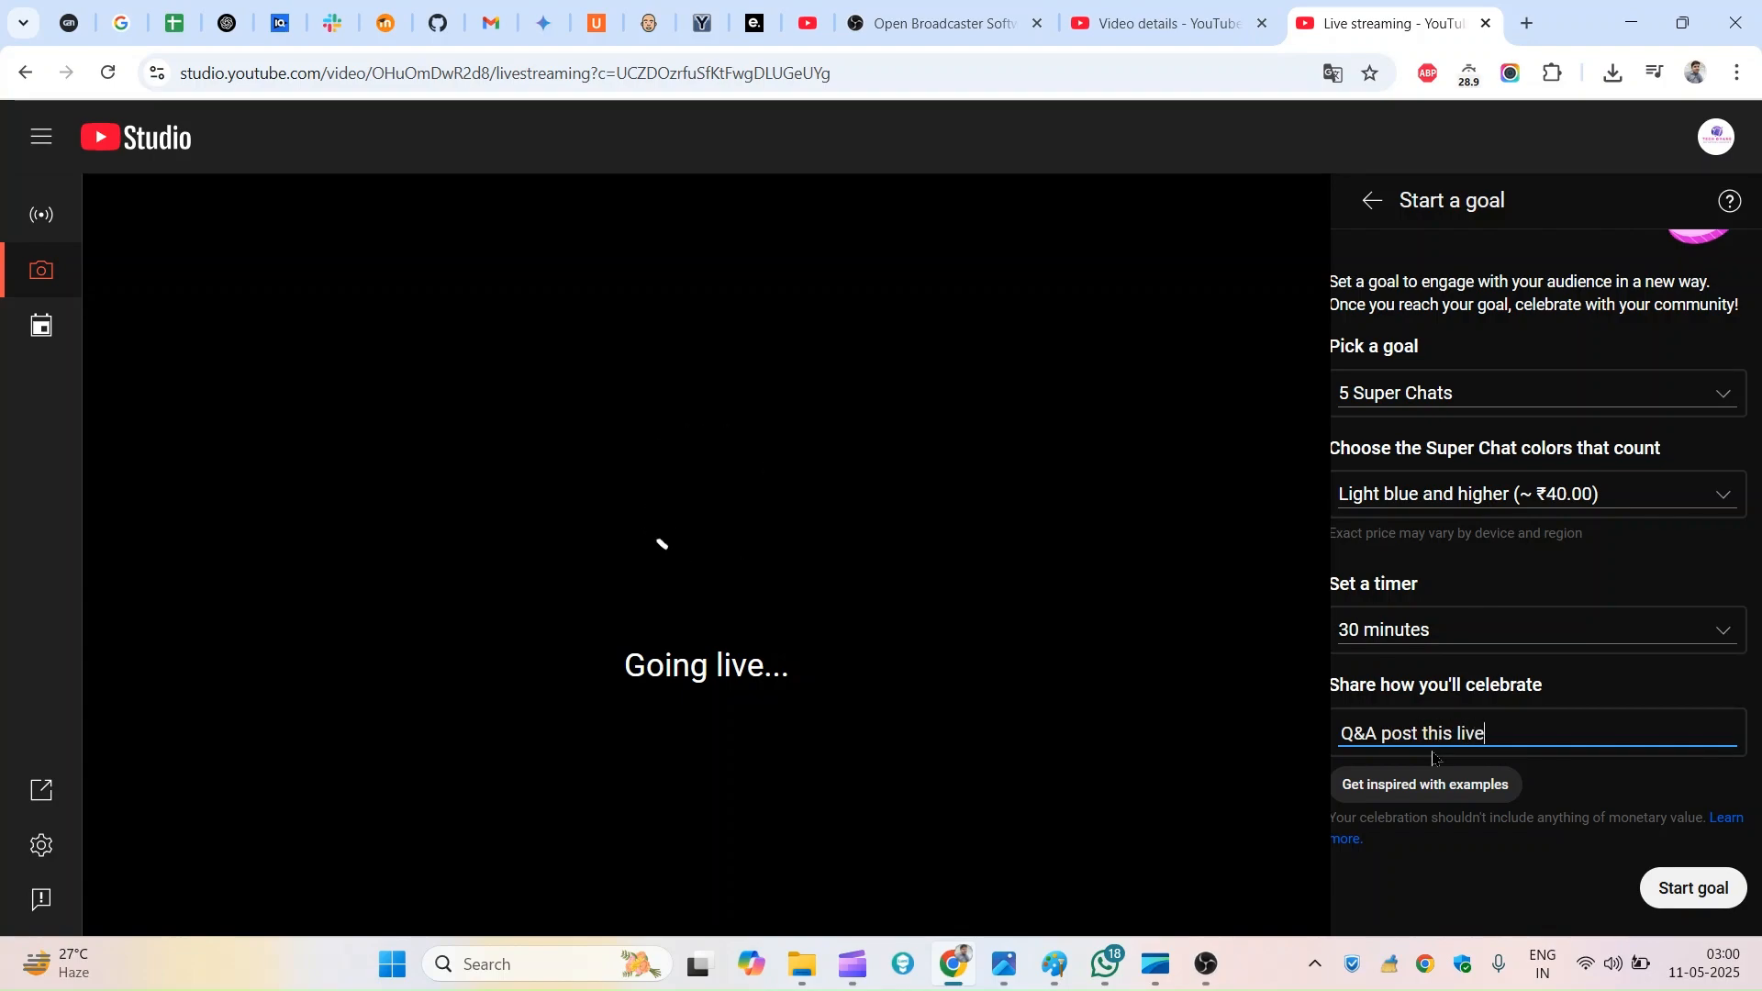
pyautogui.write('ess')
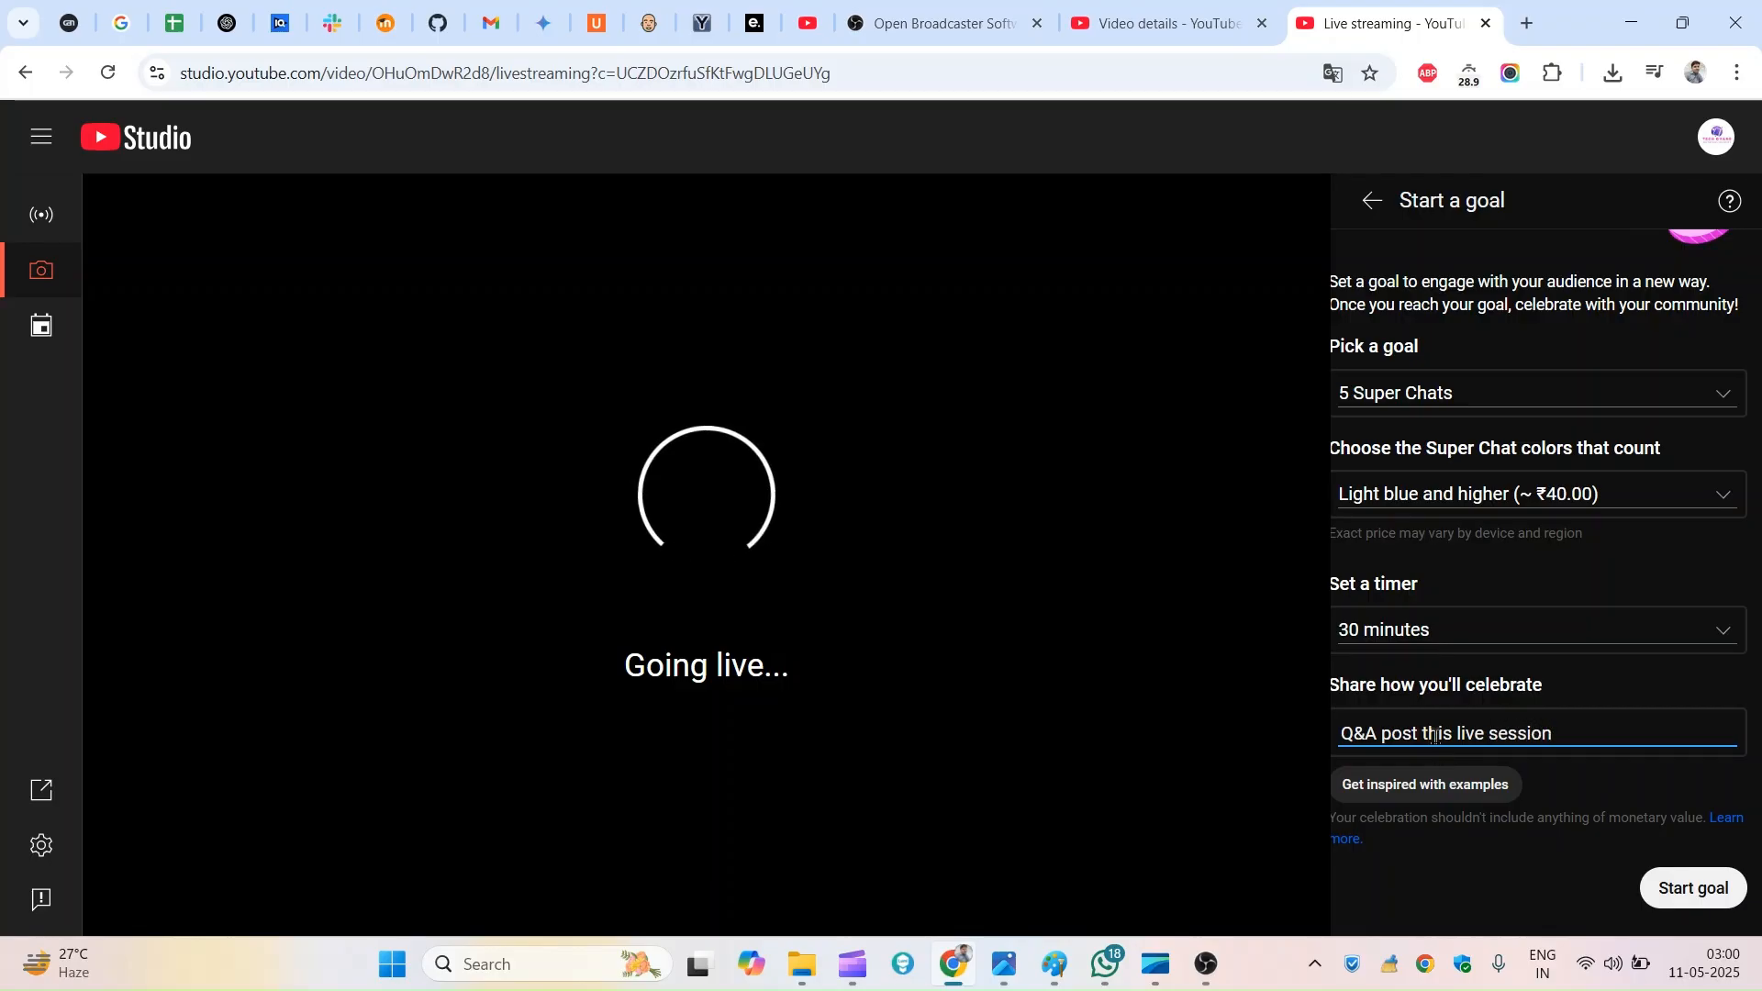
pyautogui.write('ion')
pyautogui.click(1665, 888)
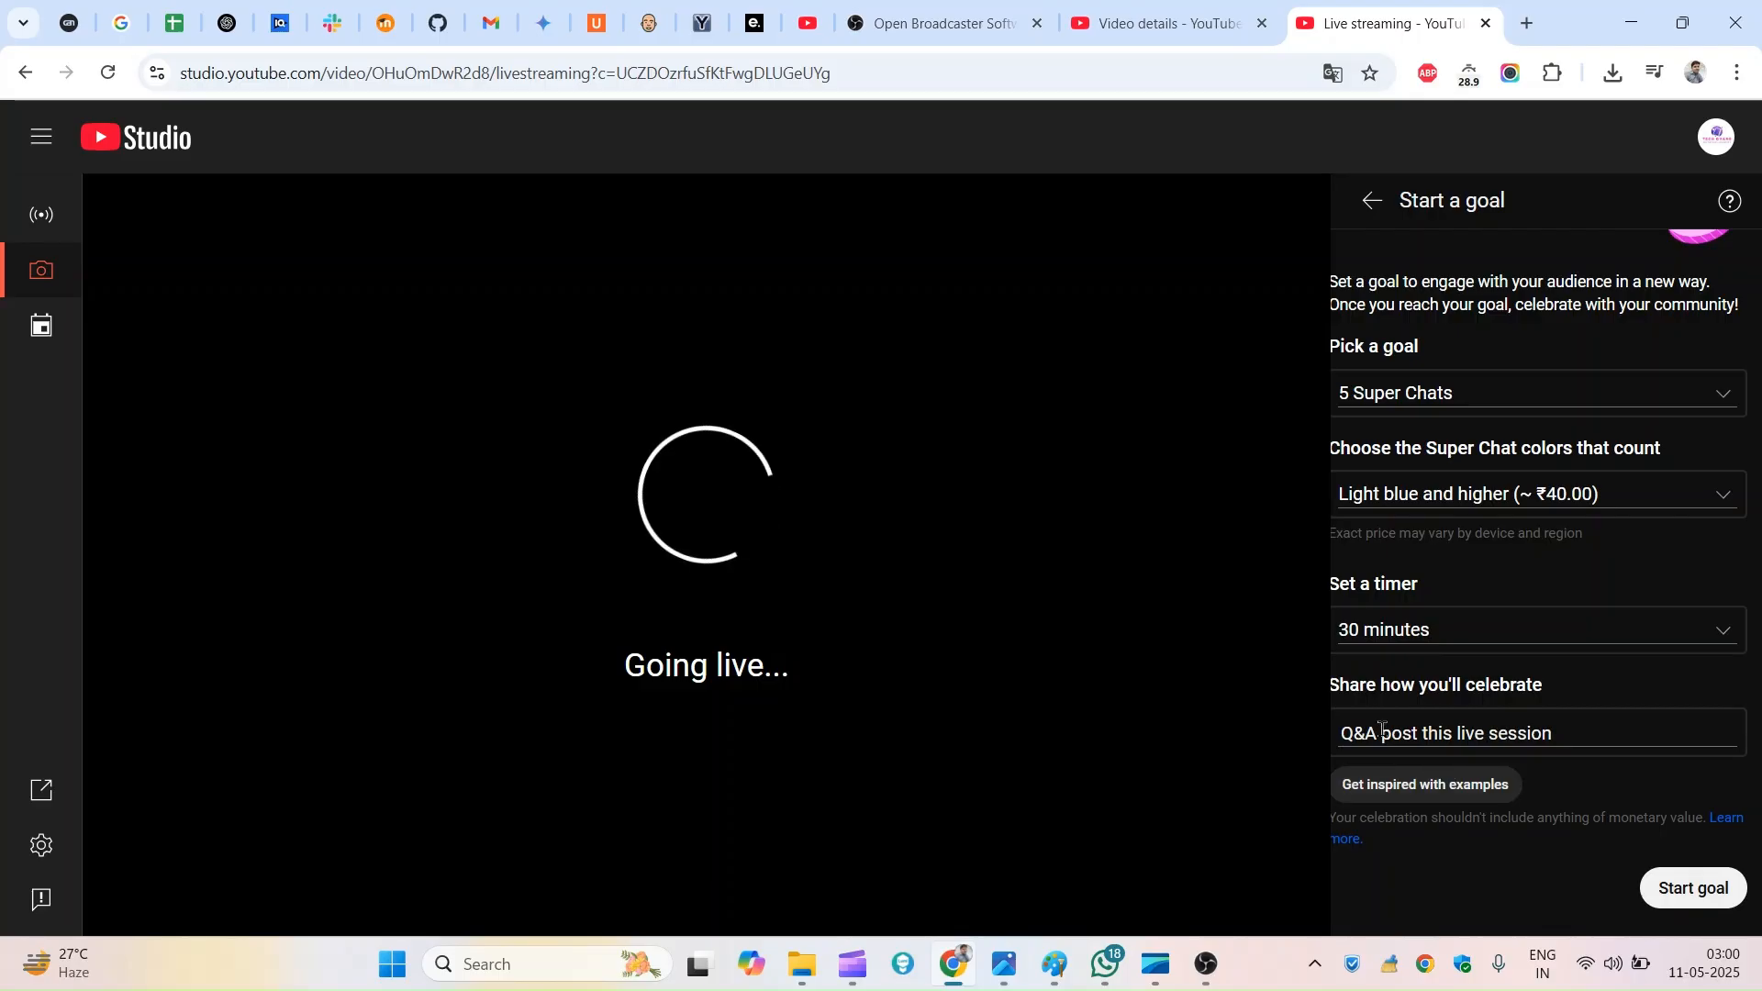
# Step: Change the goal's celebration text to "Q&A is available." and start the goal
pyautogui.moveTo(1380, 729); pyautogui.dragTo(1616, 725)
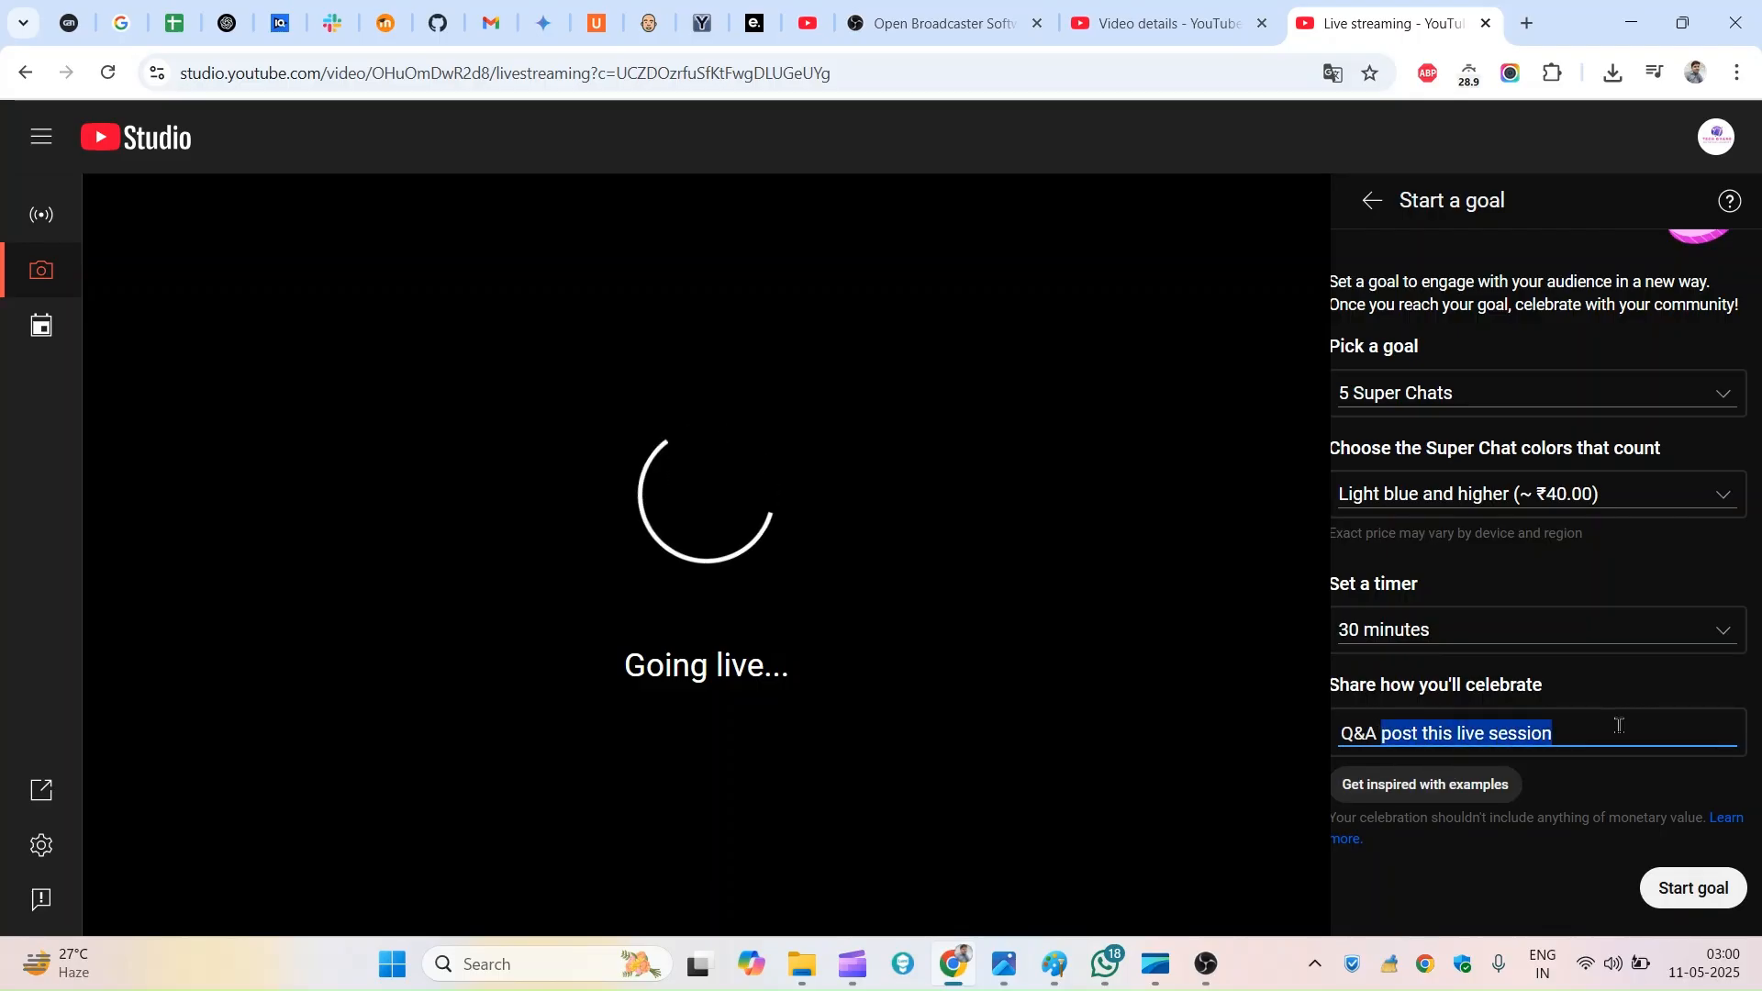
pyautogui.click(1571, 725)
pyautogui.moveTo(1391, 731); pyautogui.dragTo(1753, 745)
pyautogui.press('BackSpace')
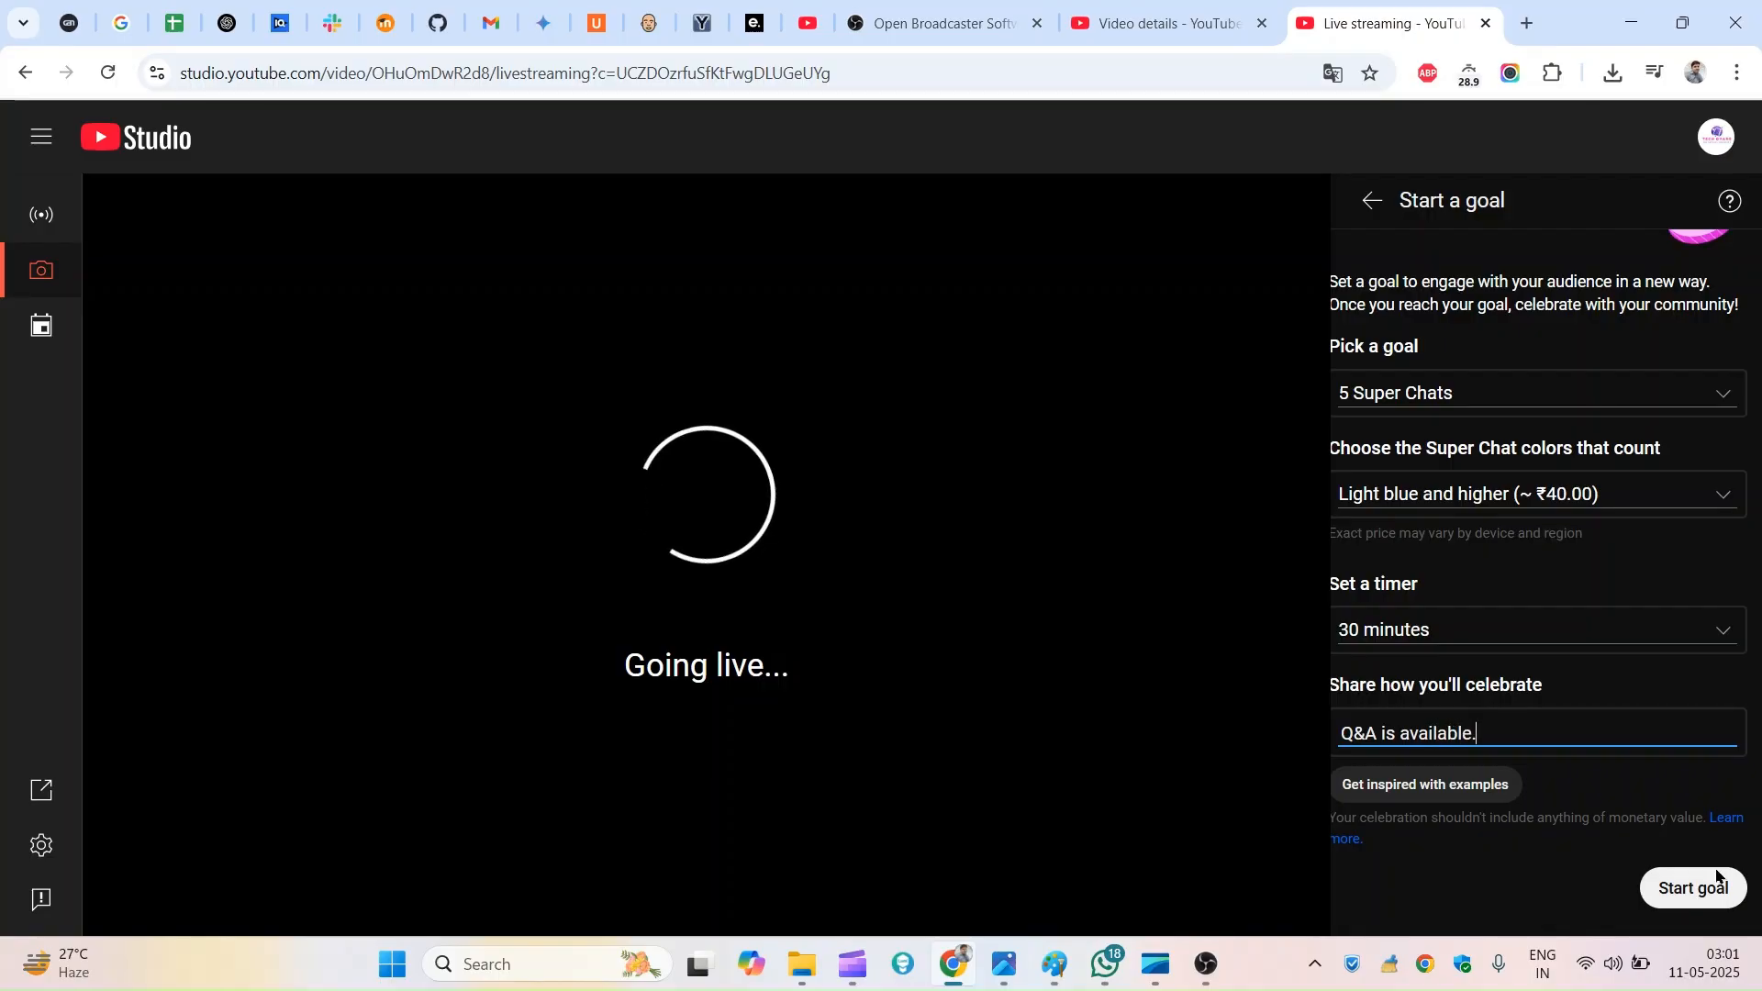
pyautogui.click(1698, 890)
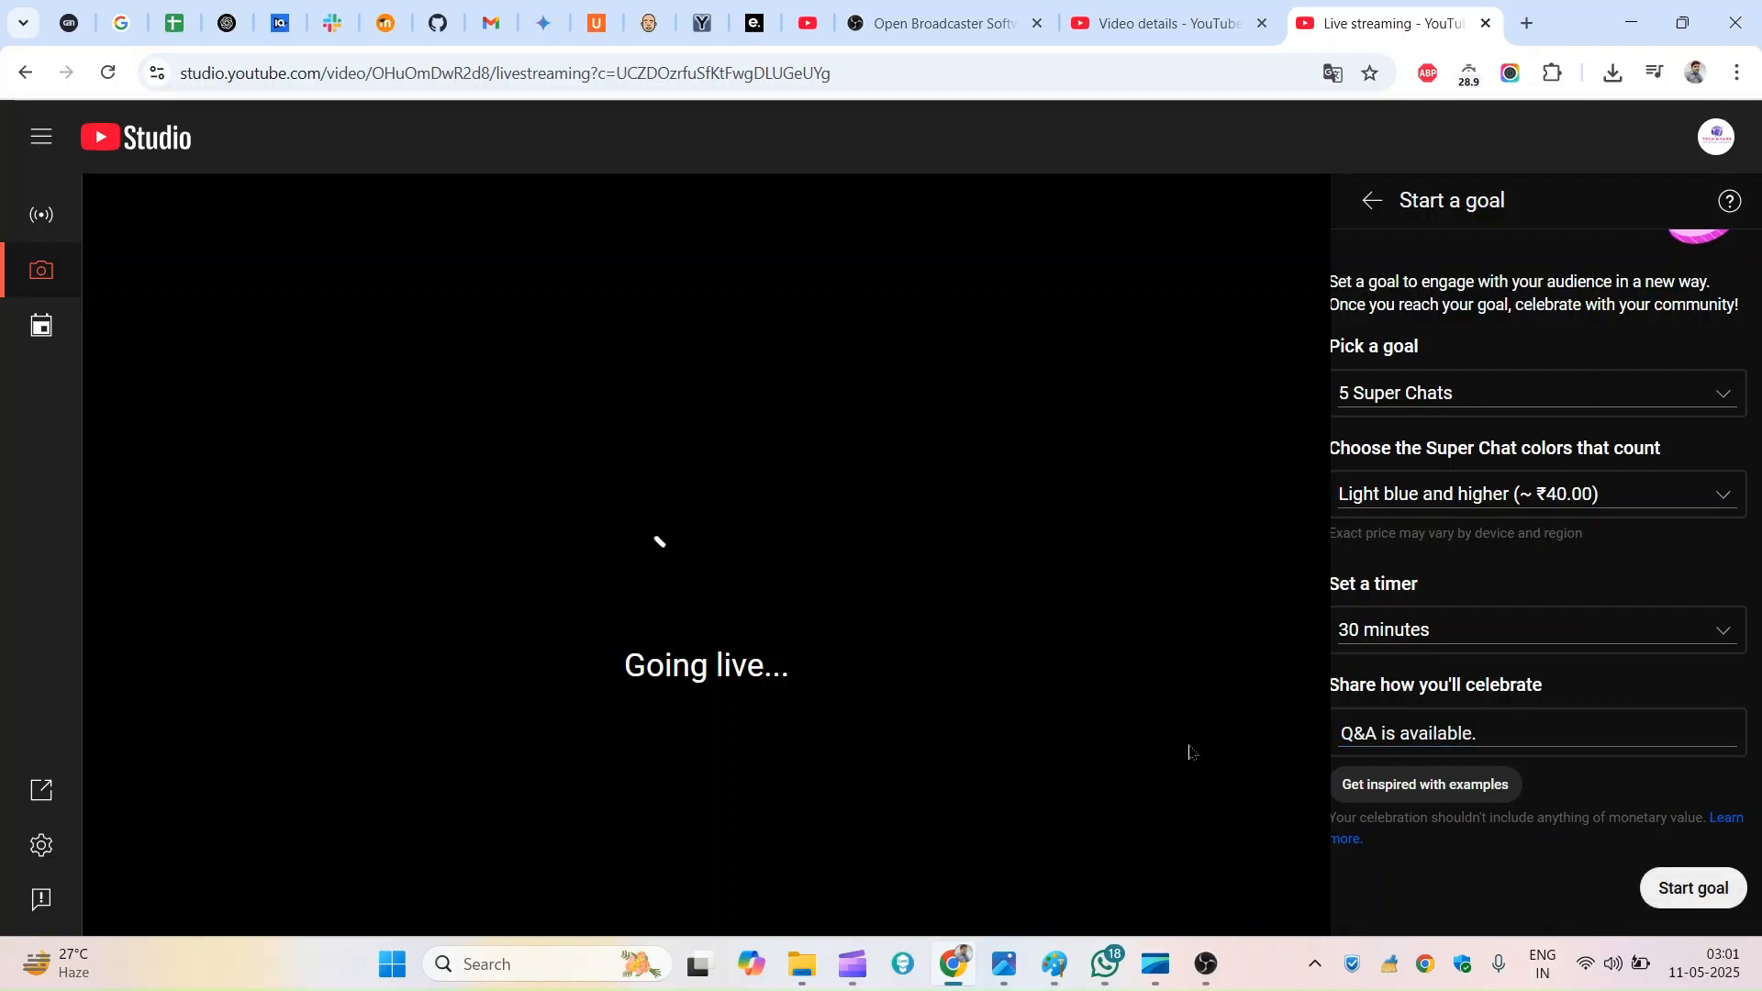
pyautogui.click(1647, 888)
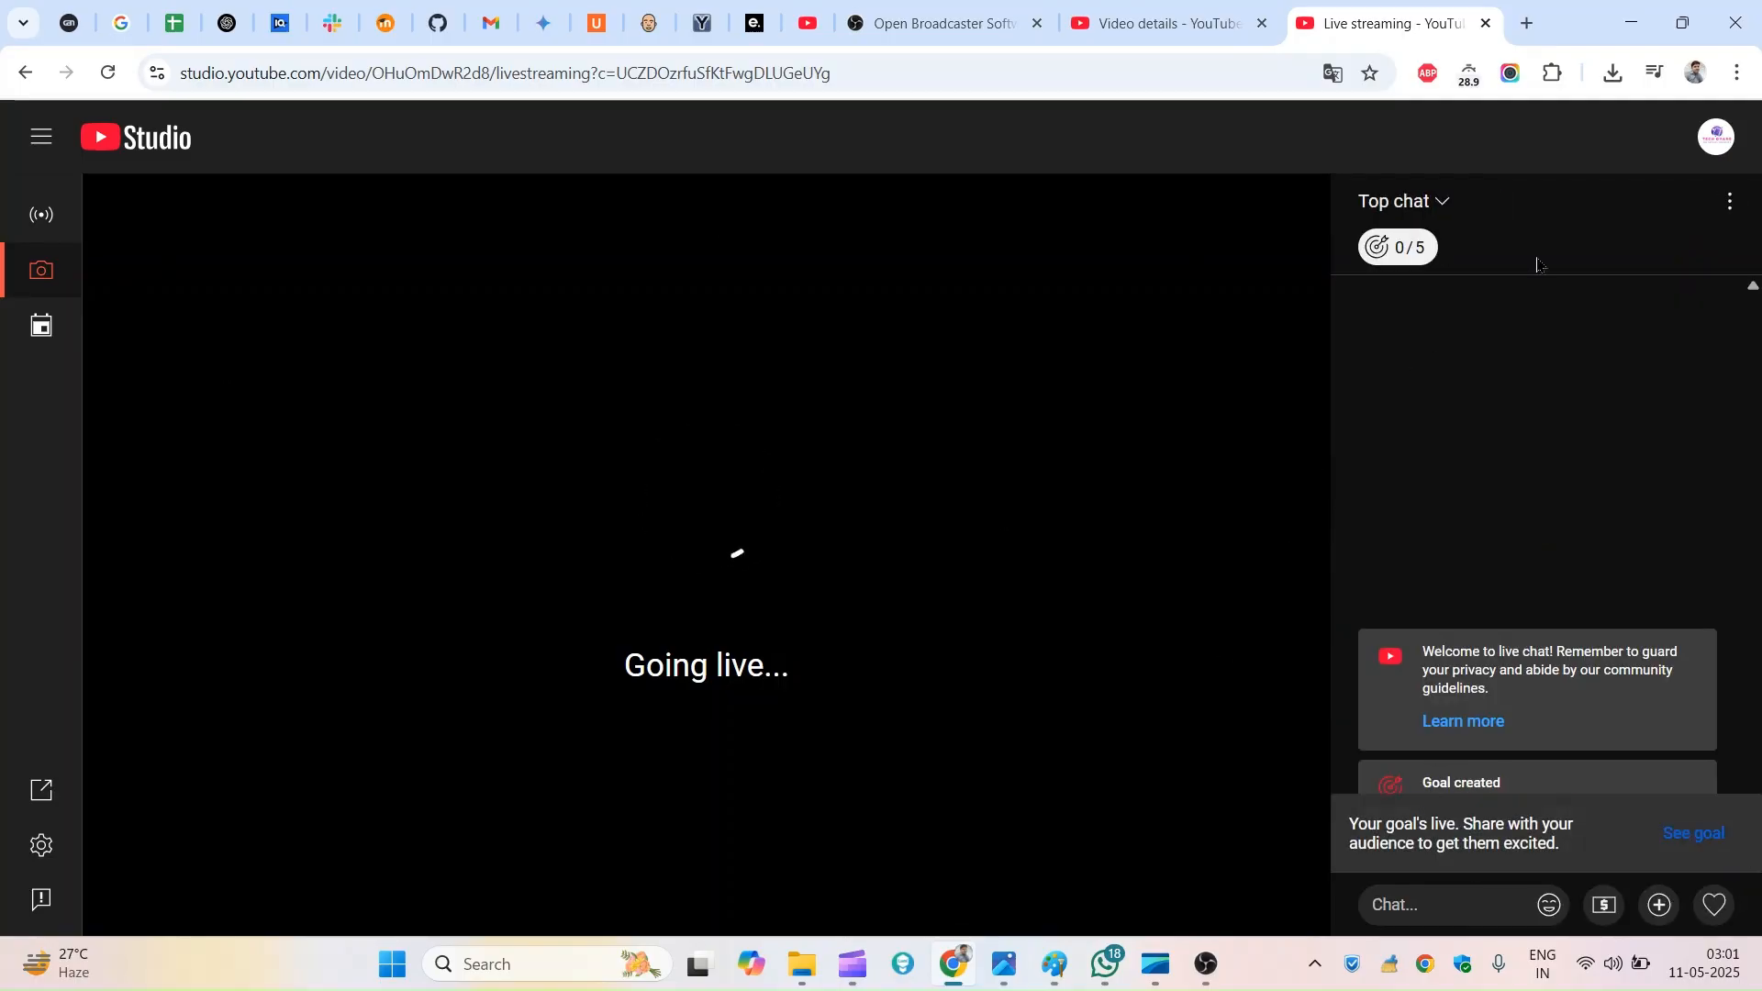
# Step: Switch to OBS Studio and try to connect the YouTube account from the stream settings
pyautogui.click(41, 136)
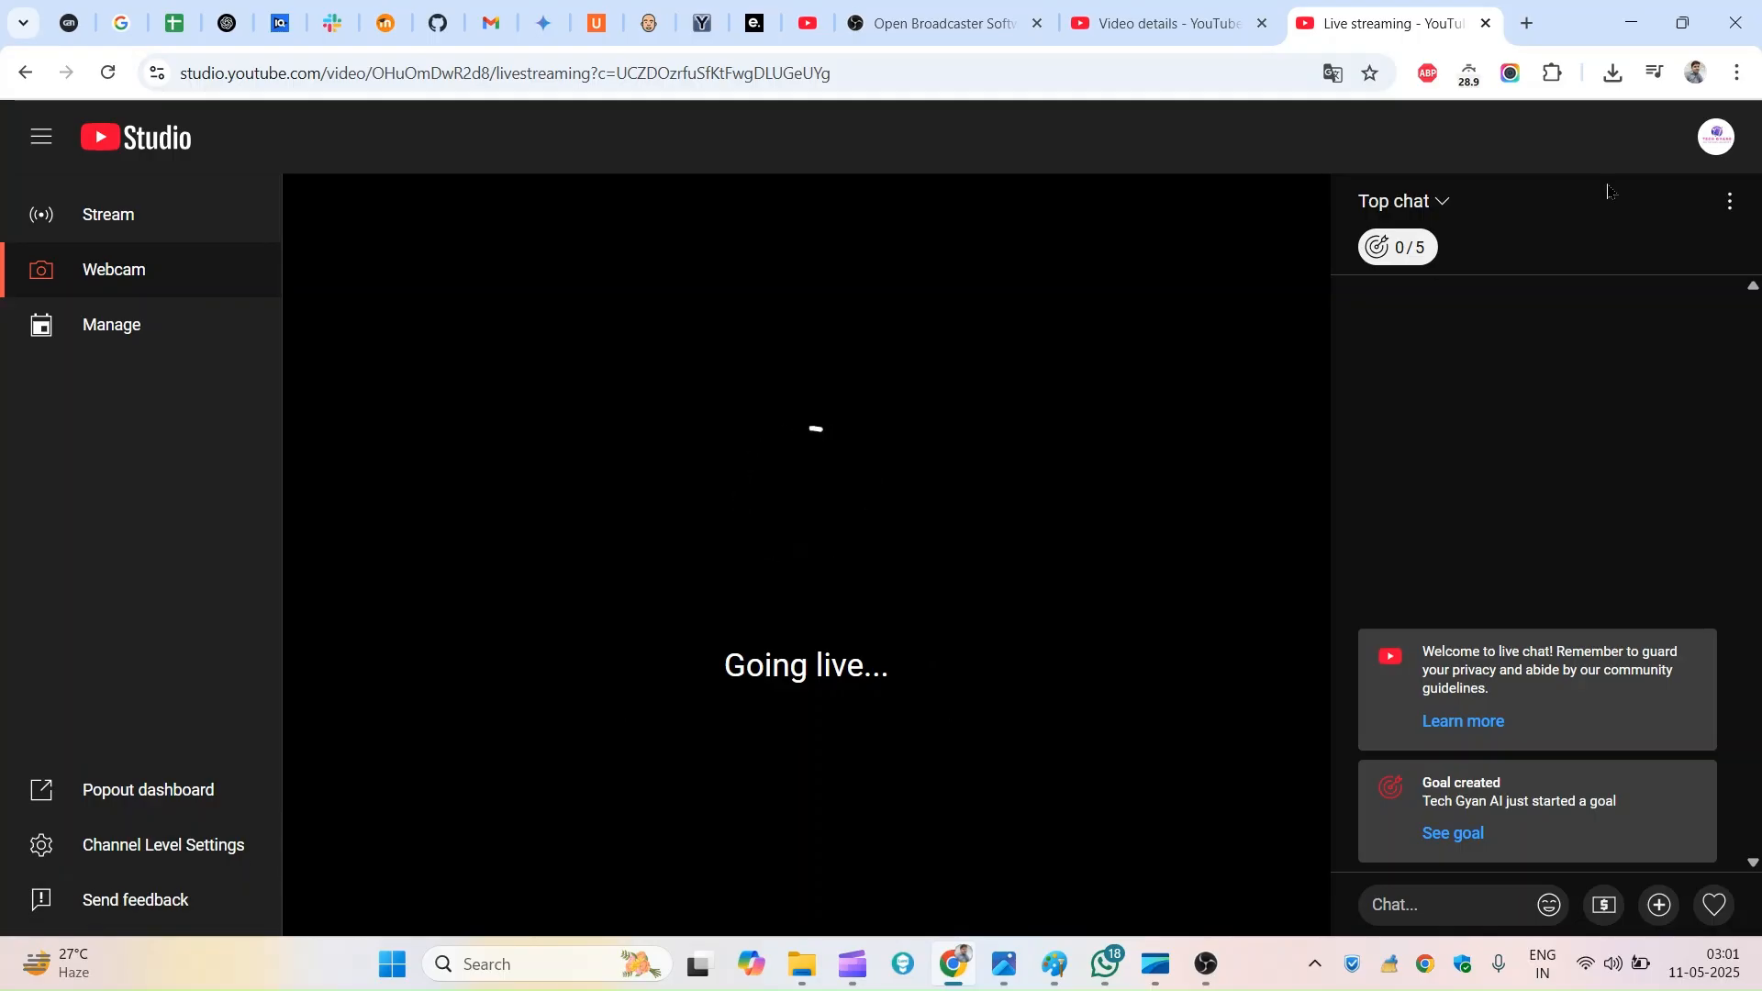
pyautogui.click(1207, 964)
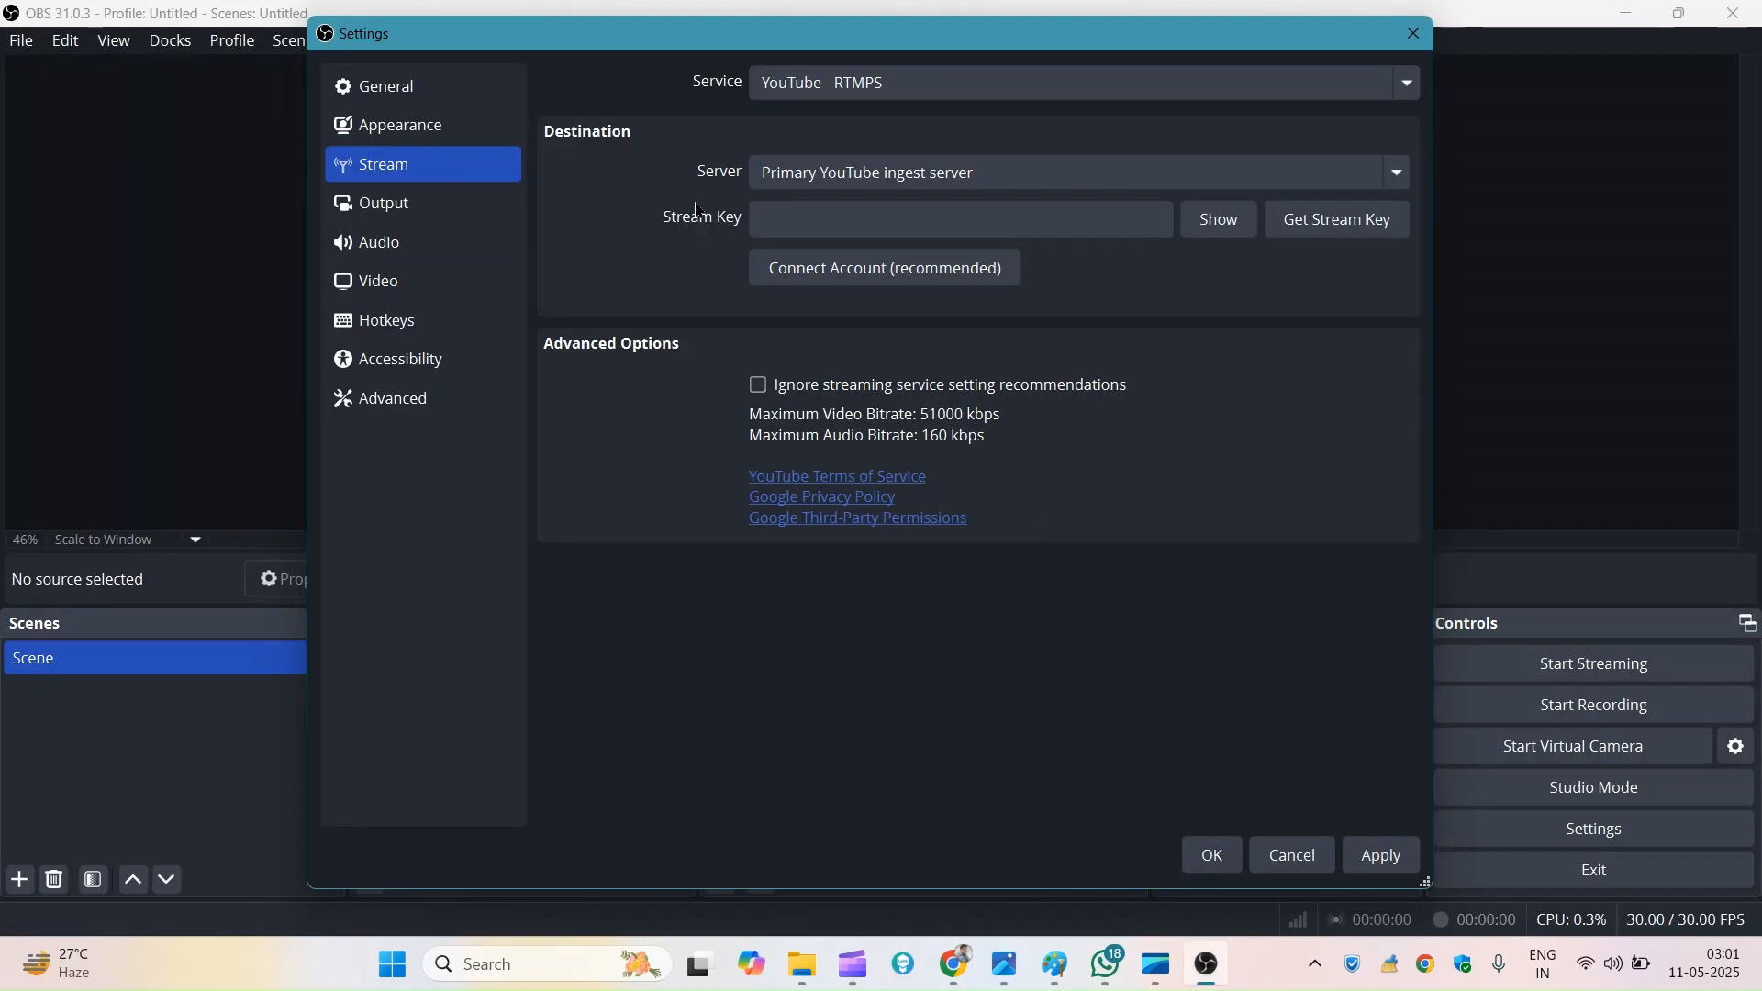
pyautogui.click(850, 183)
pyautogui.click(812, 211)
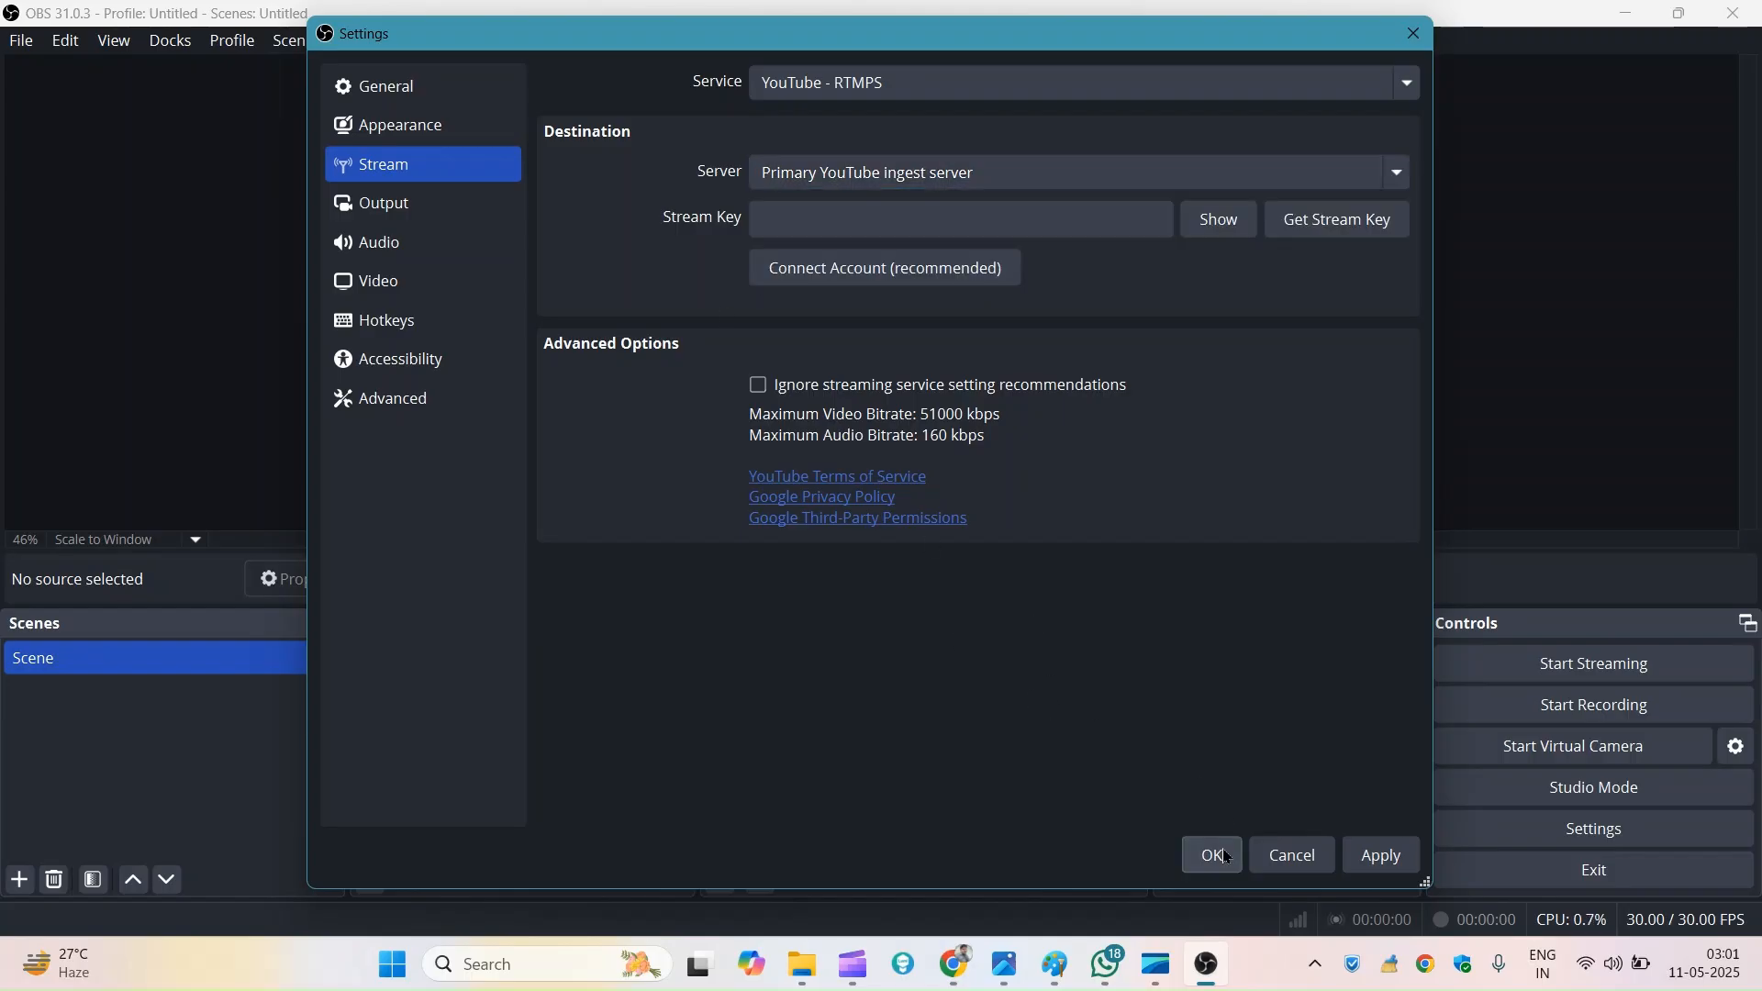
pyautogui.click(1374, 866)
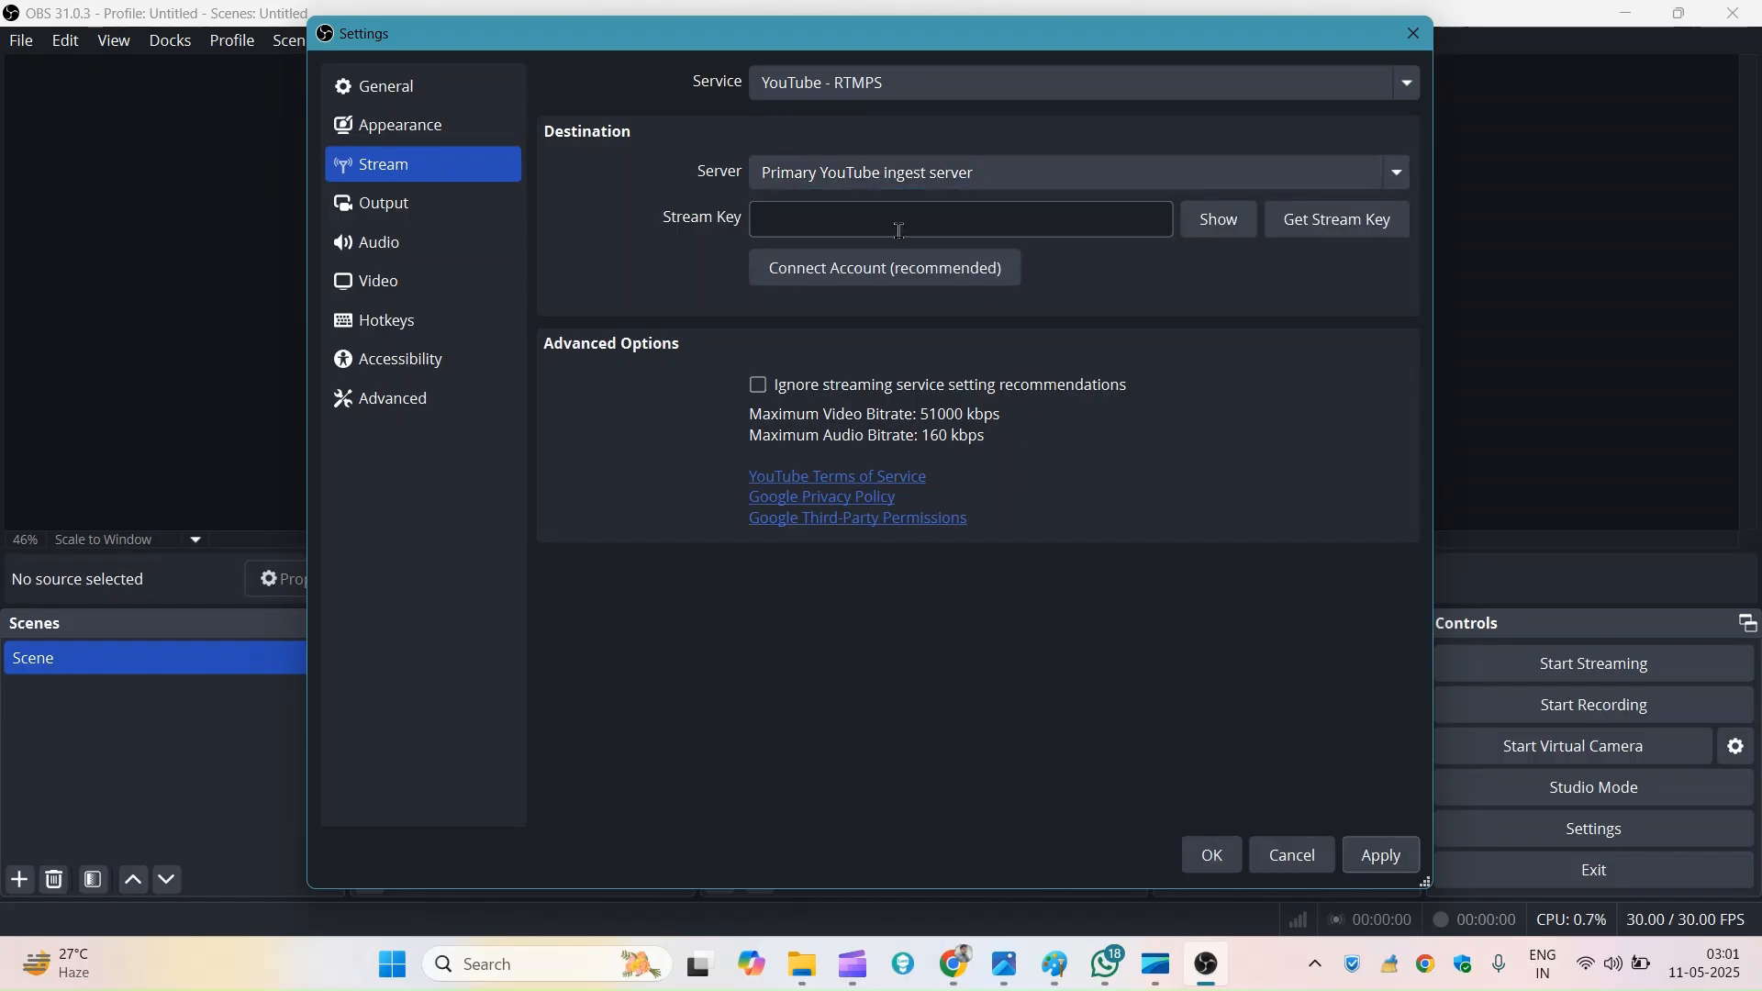
pyautogui.click(897, 180)
pyautogui.click(883, 208)
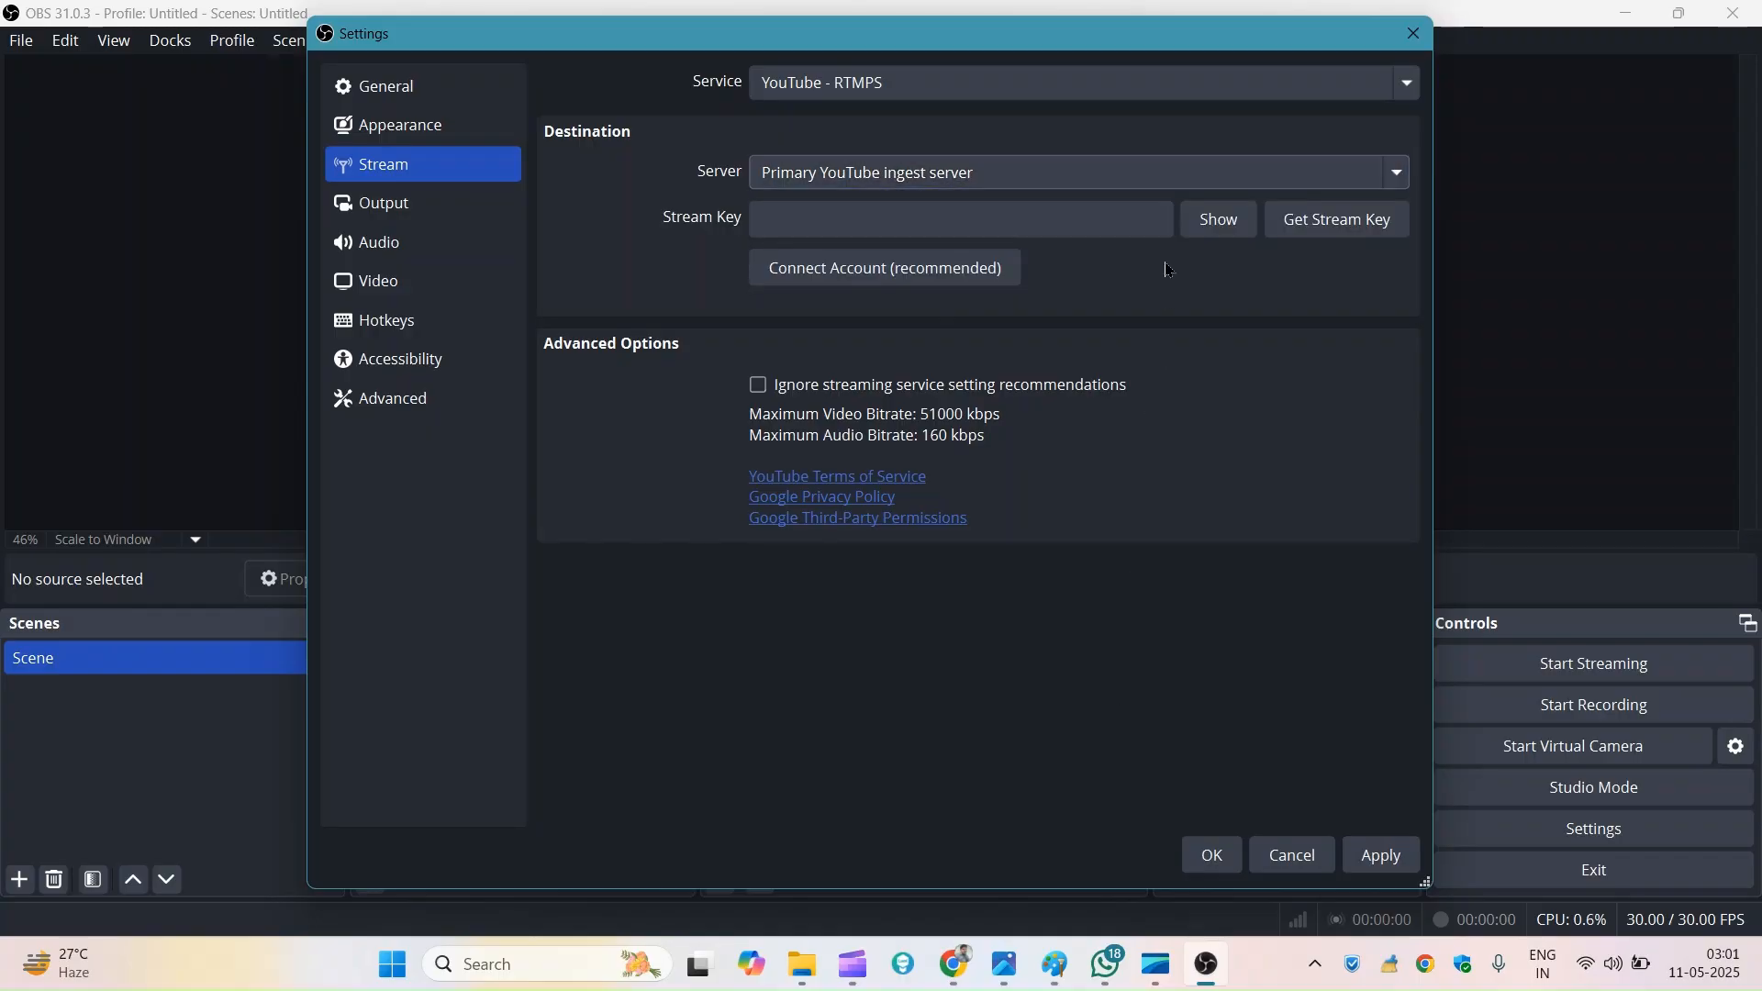
pyautogui.click(888, 273)
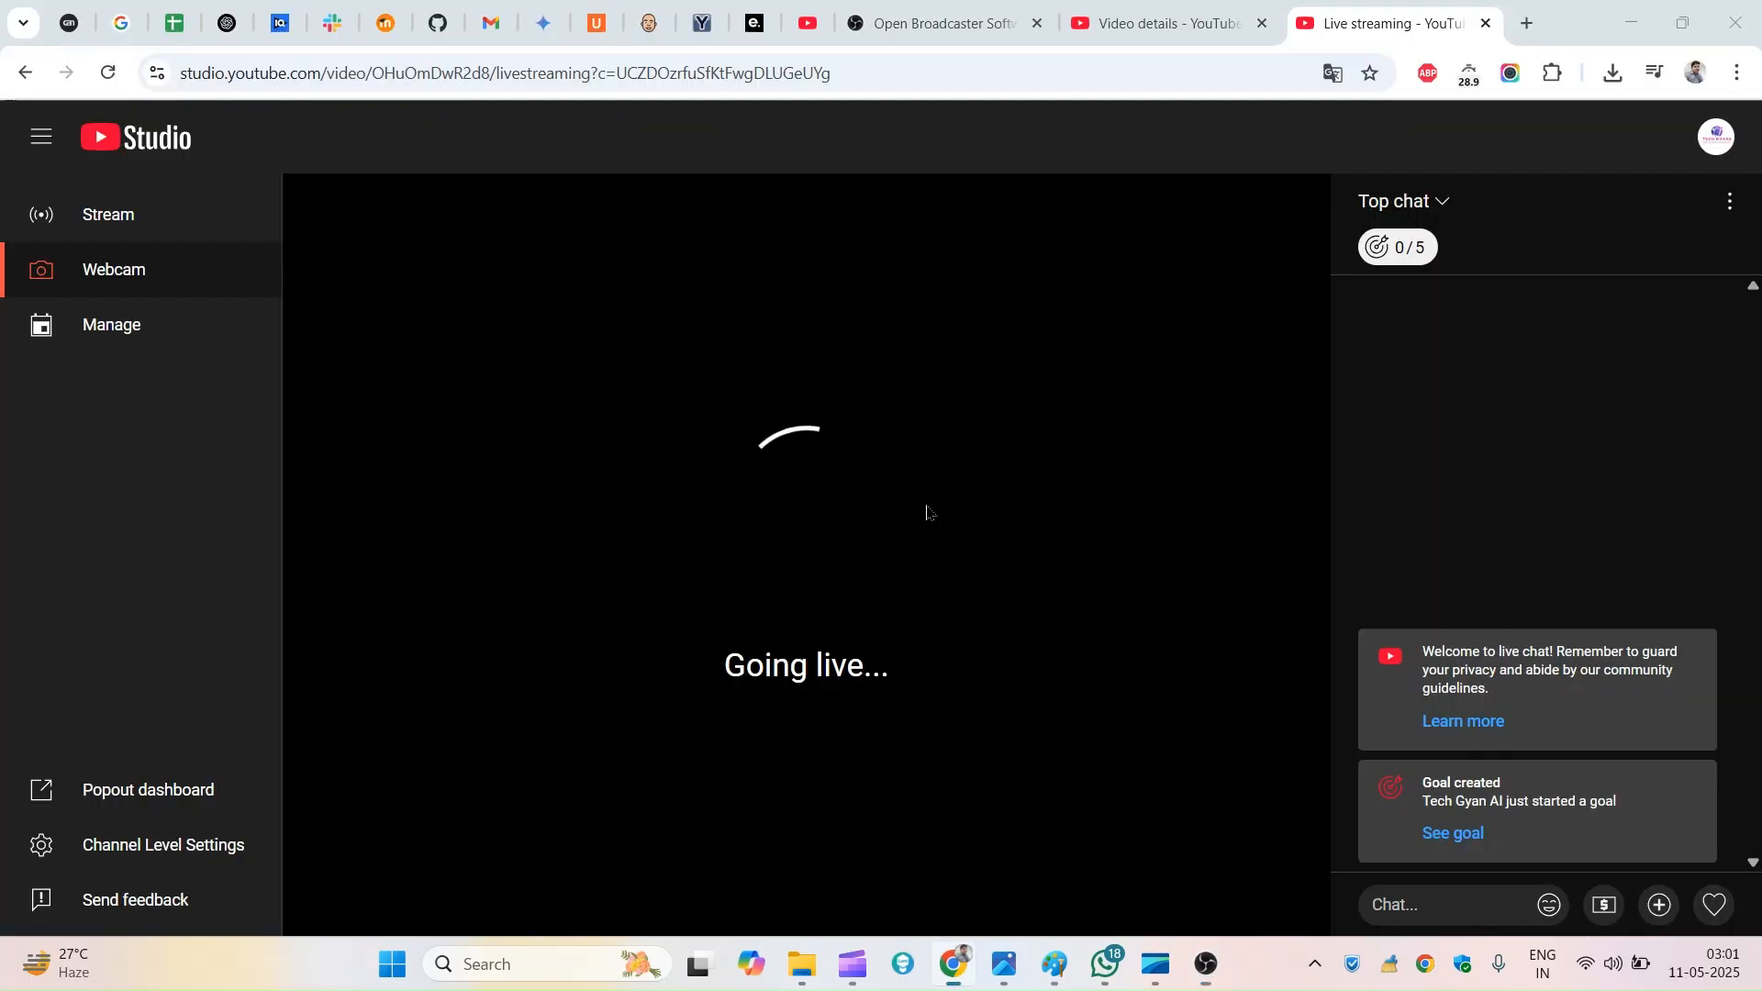
# Step: Copy the stream key from YouTube Studio, dismiss the account authorization request in OBS Studio and paste the key into its stream settings
pyautogui.click(1233, 9)
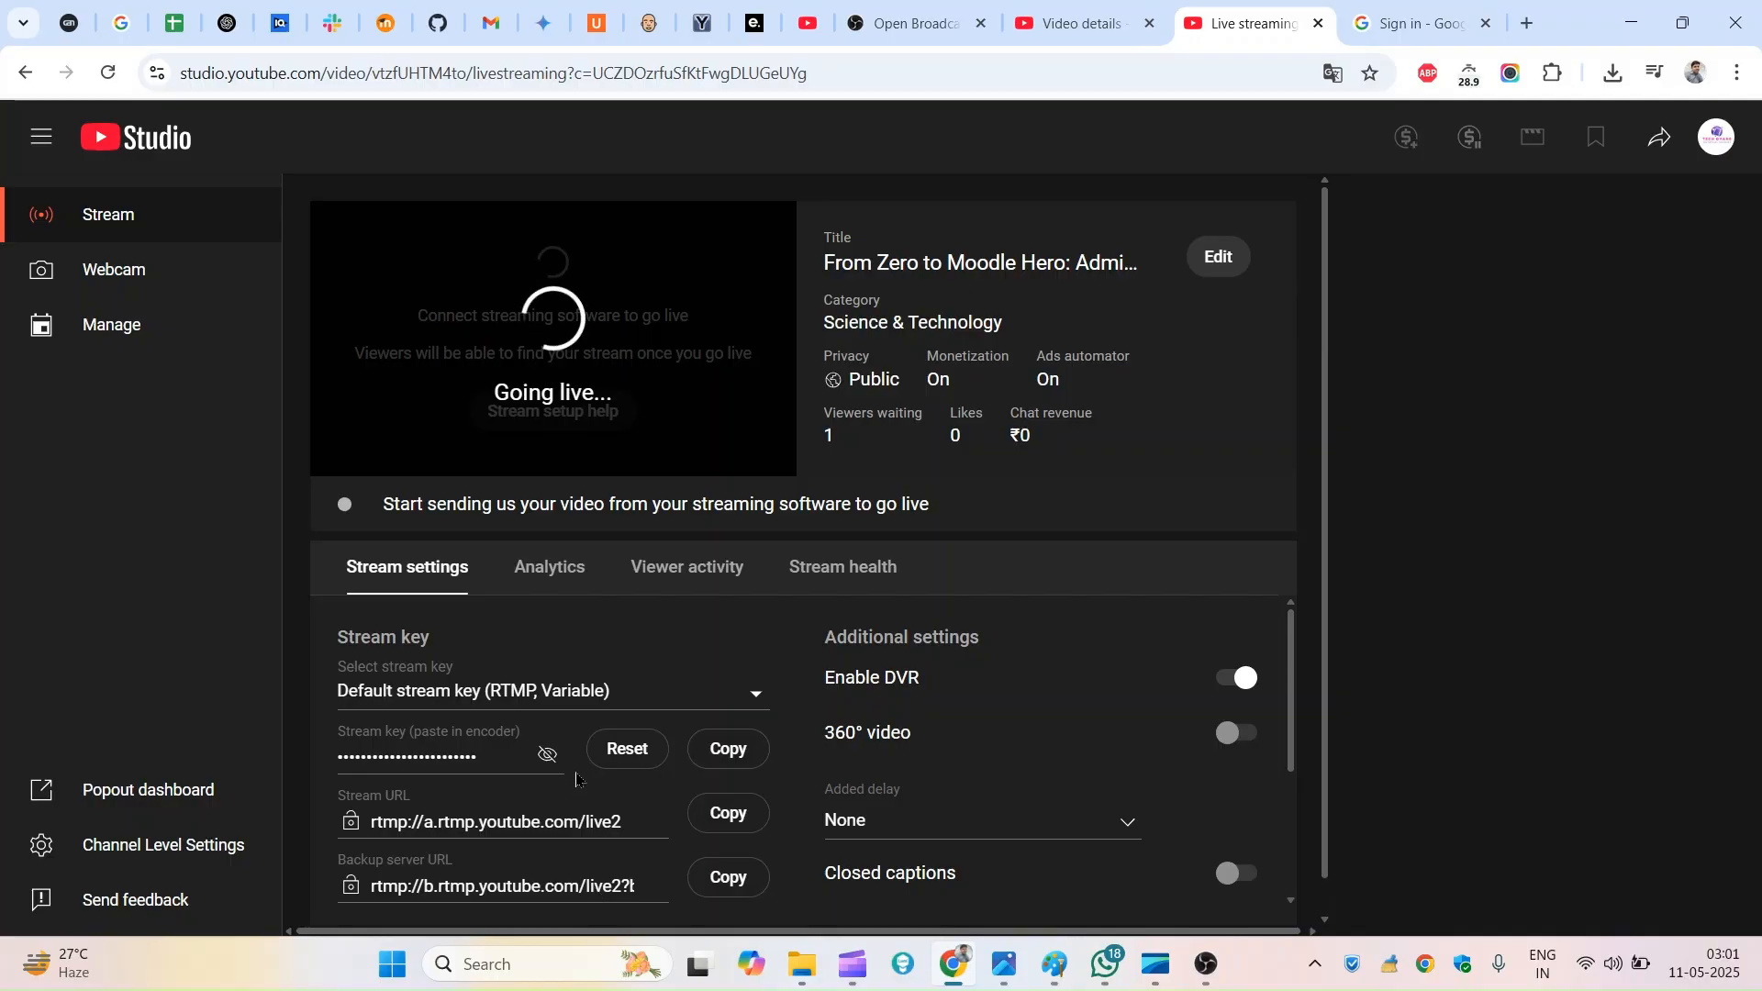
pyautogui.click(729, 751)
pyautogui.click(1199, 970)
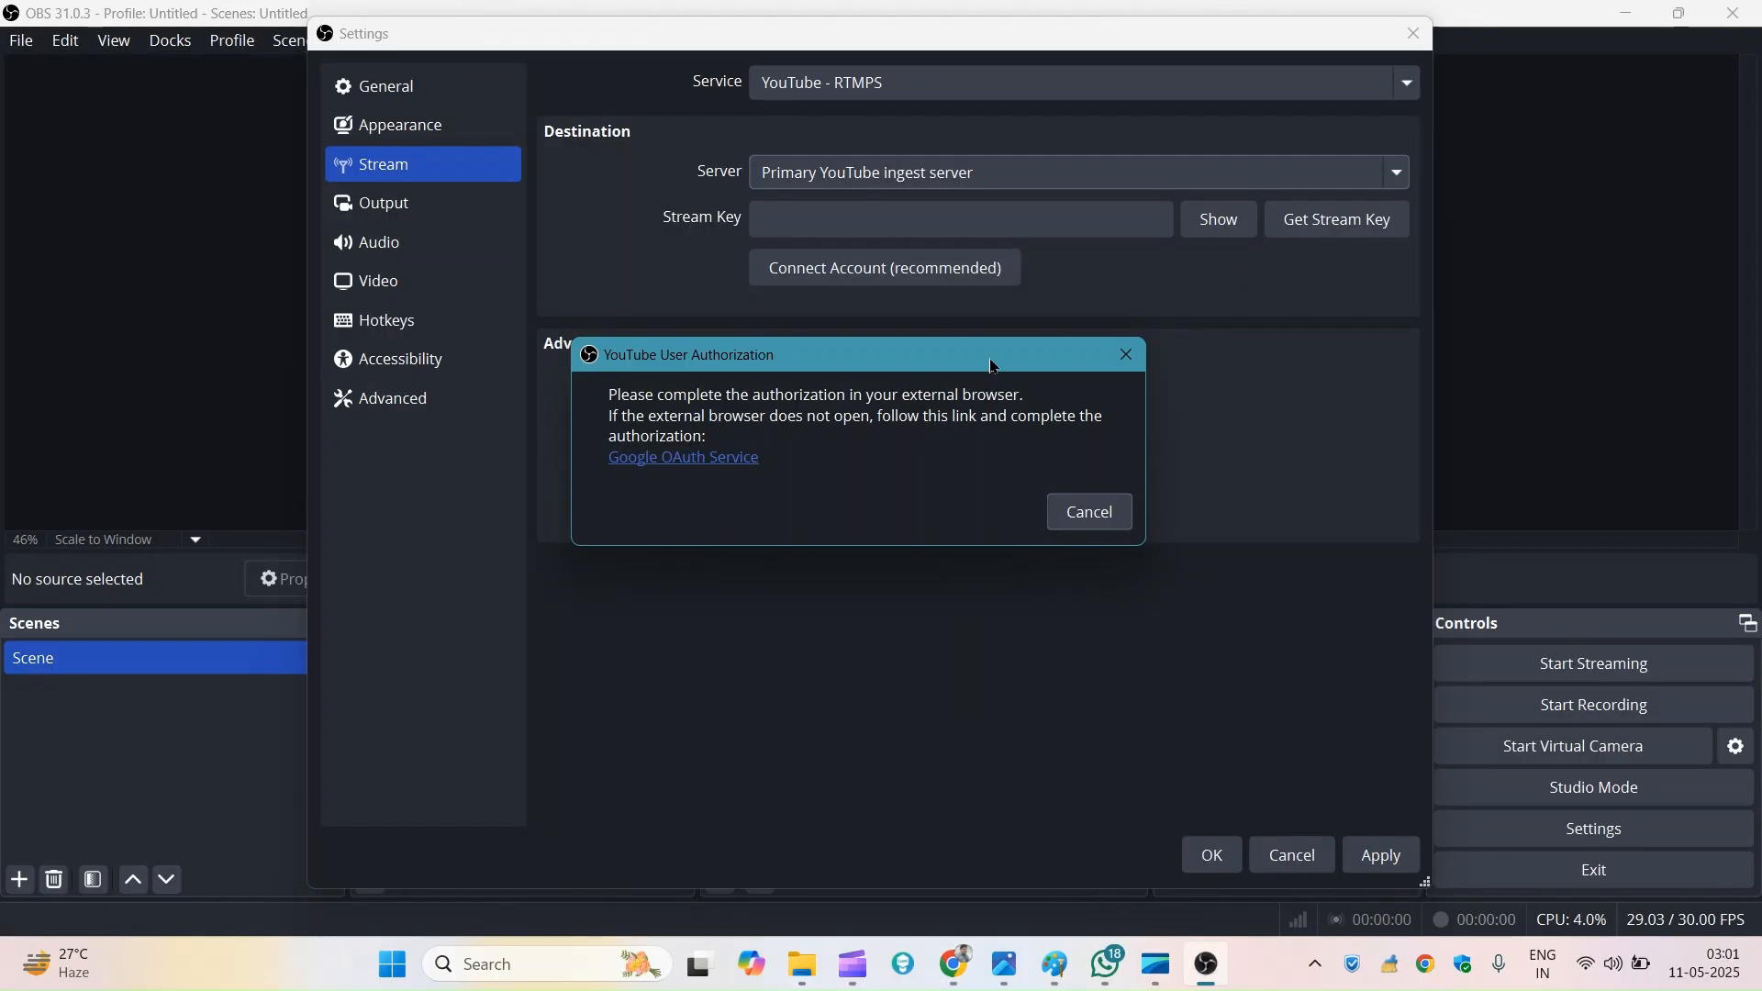
pyautogui.click(1126, 354)
pyautogui.rightClick(856, 235)
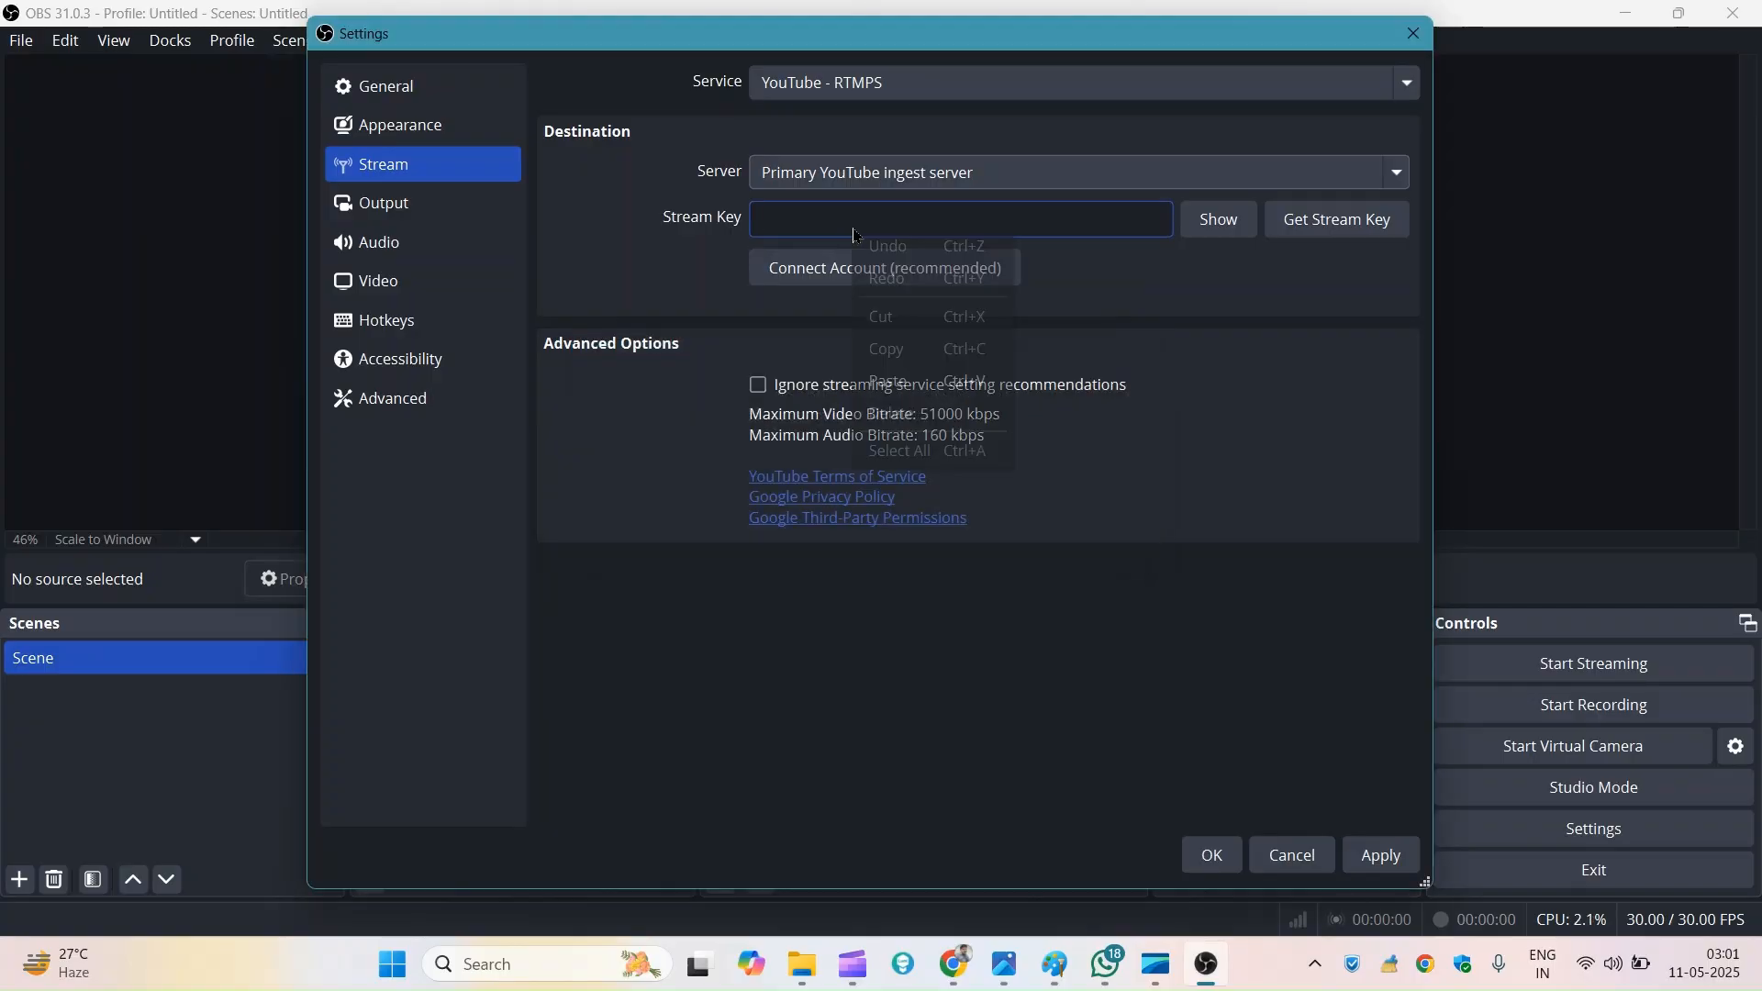
pyautogui.click(885, 380)
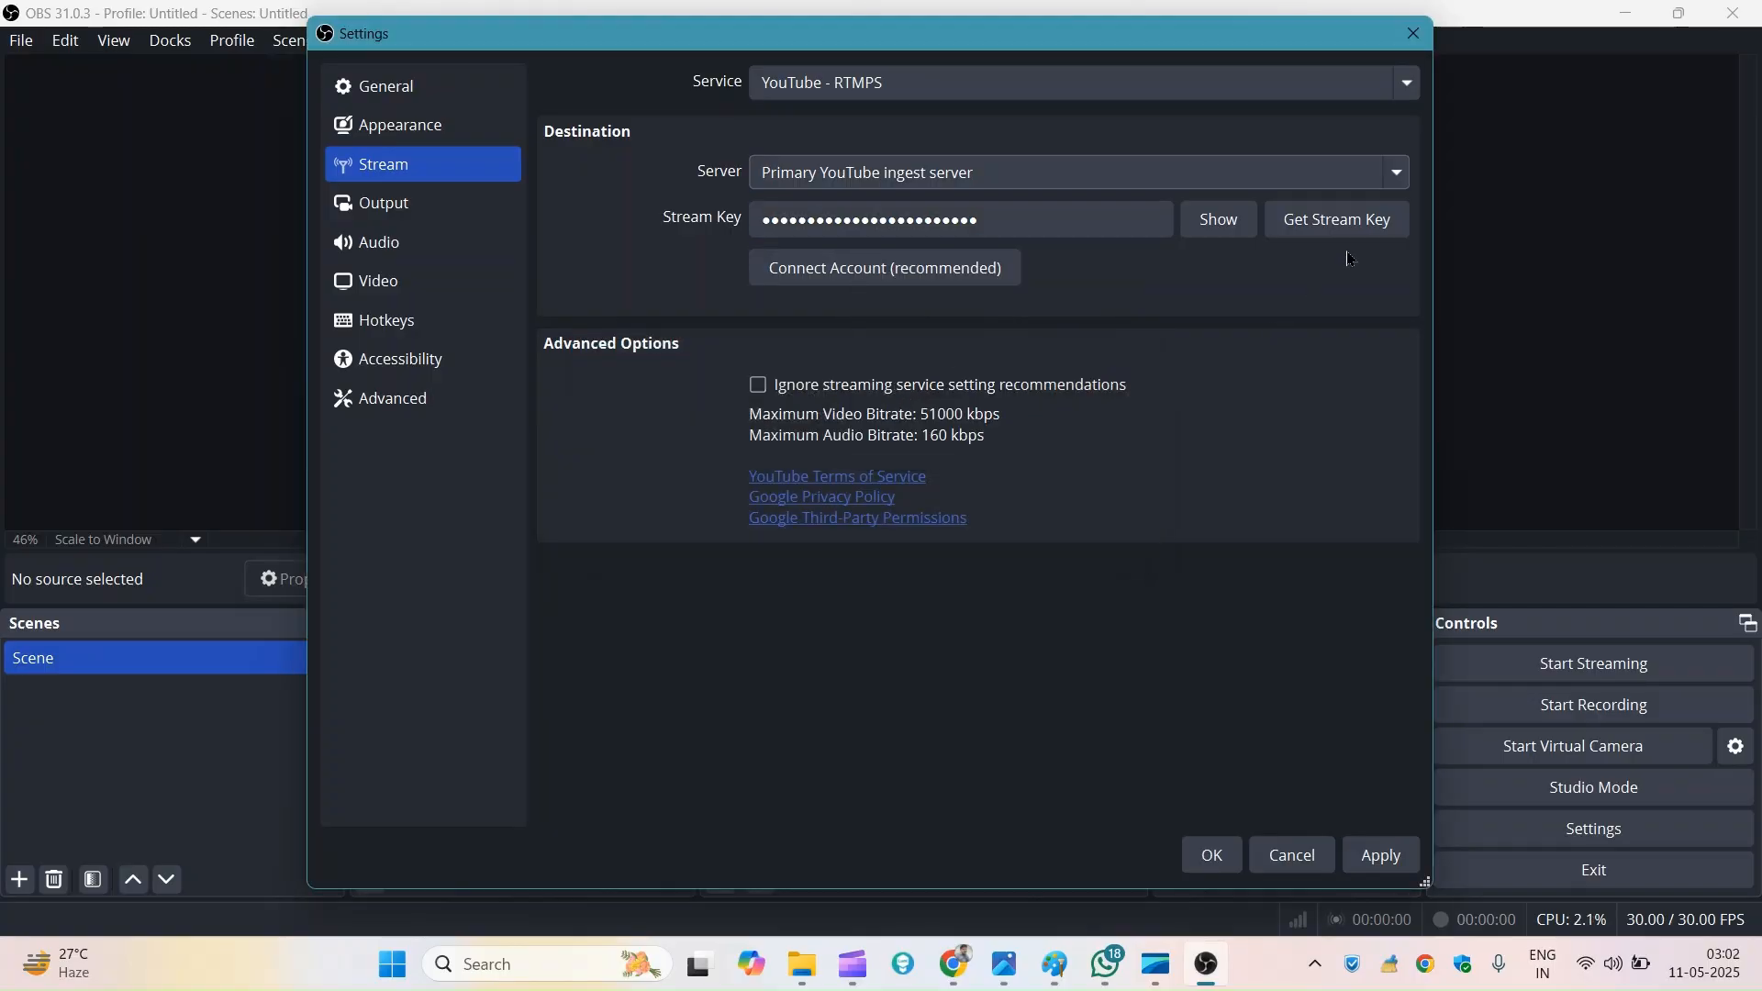
# Step: Open the YouTube live dashboard through OBS Studio's stream key link and copy the primary stream URL
pyautogui.click(1367, 230)
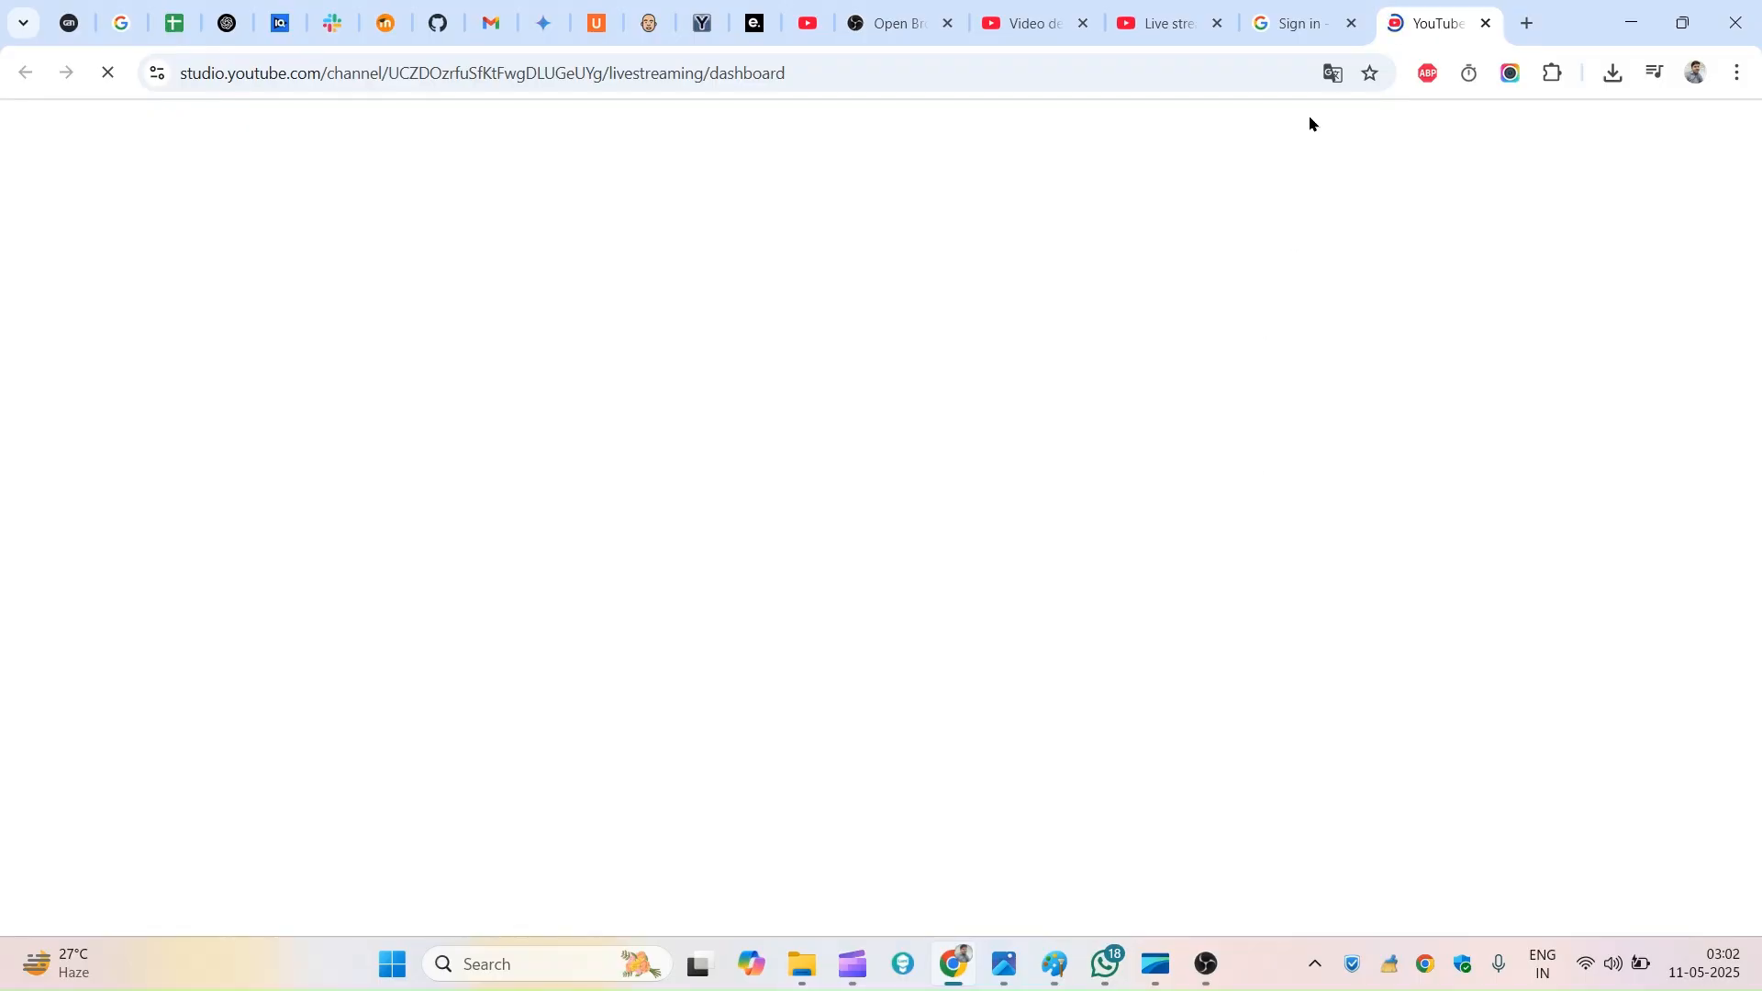
pyautogui.click(1352, 25)
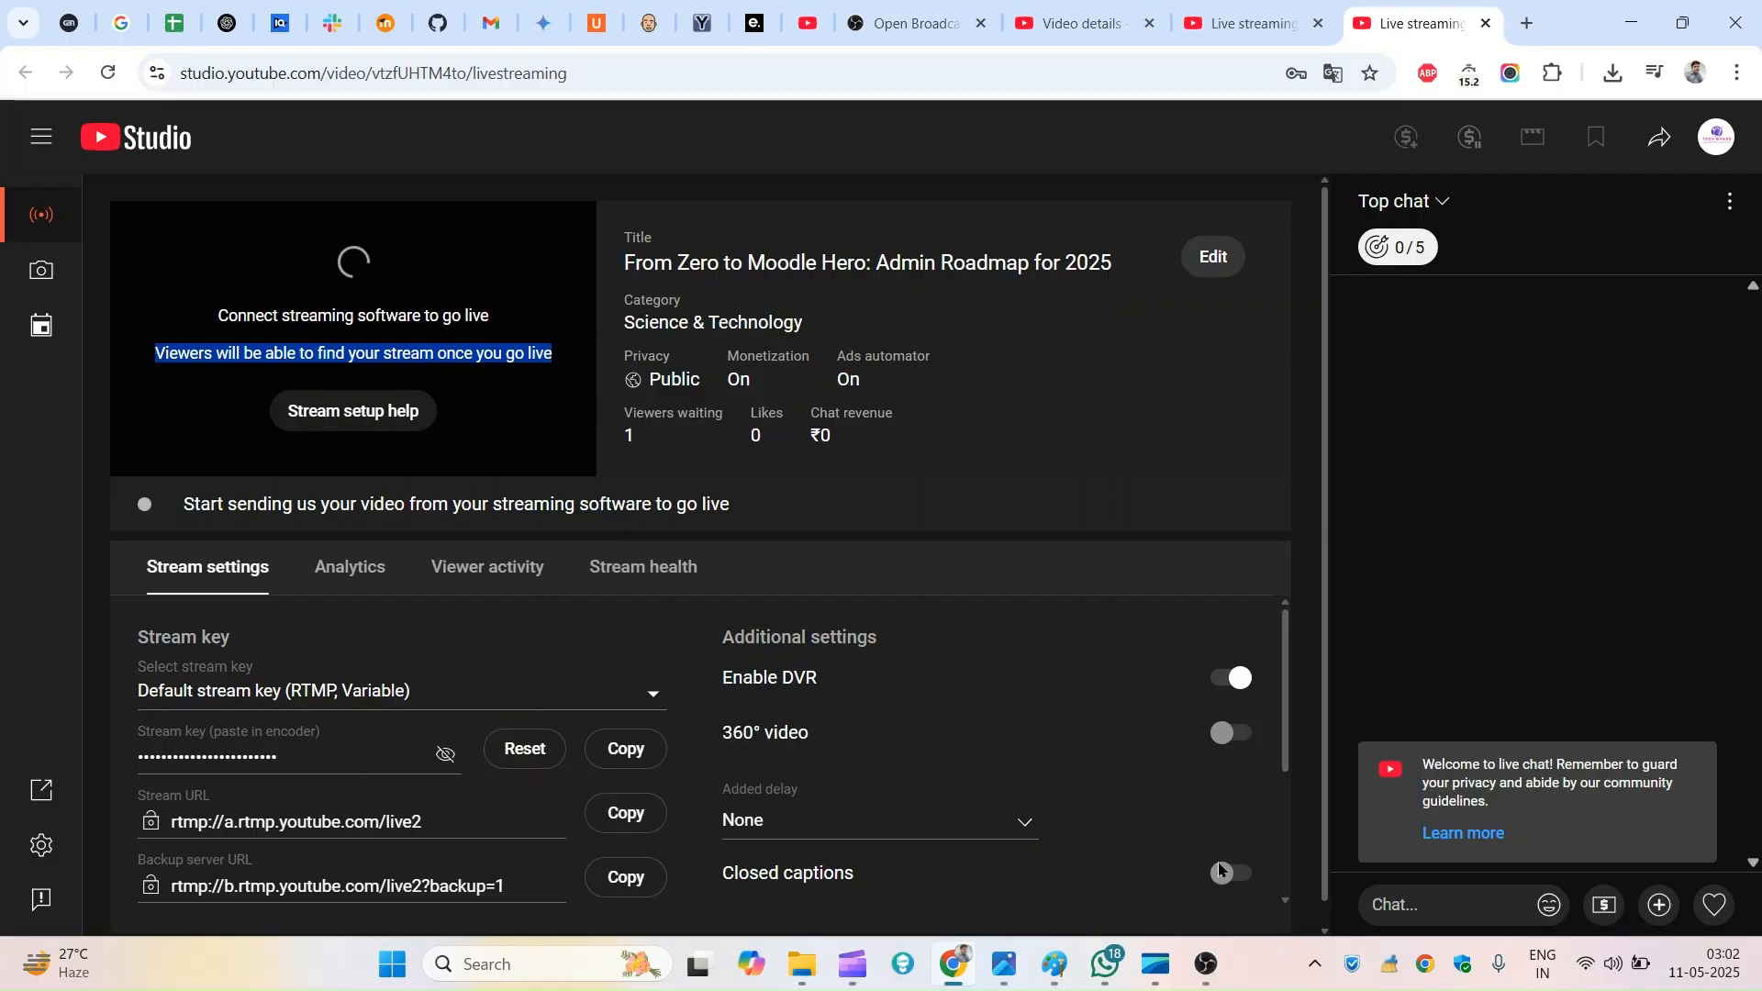
pyautogui.moveTo(1204, 974)
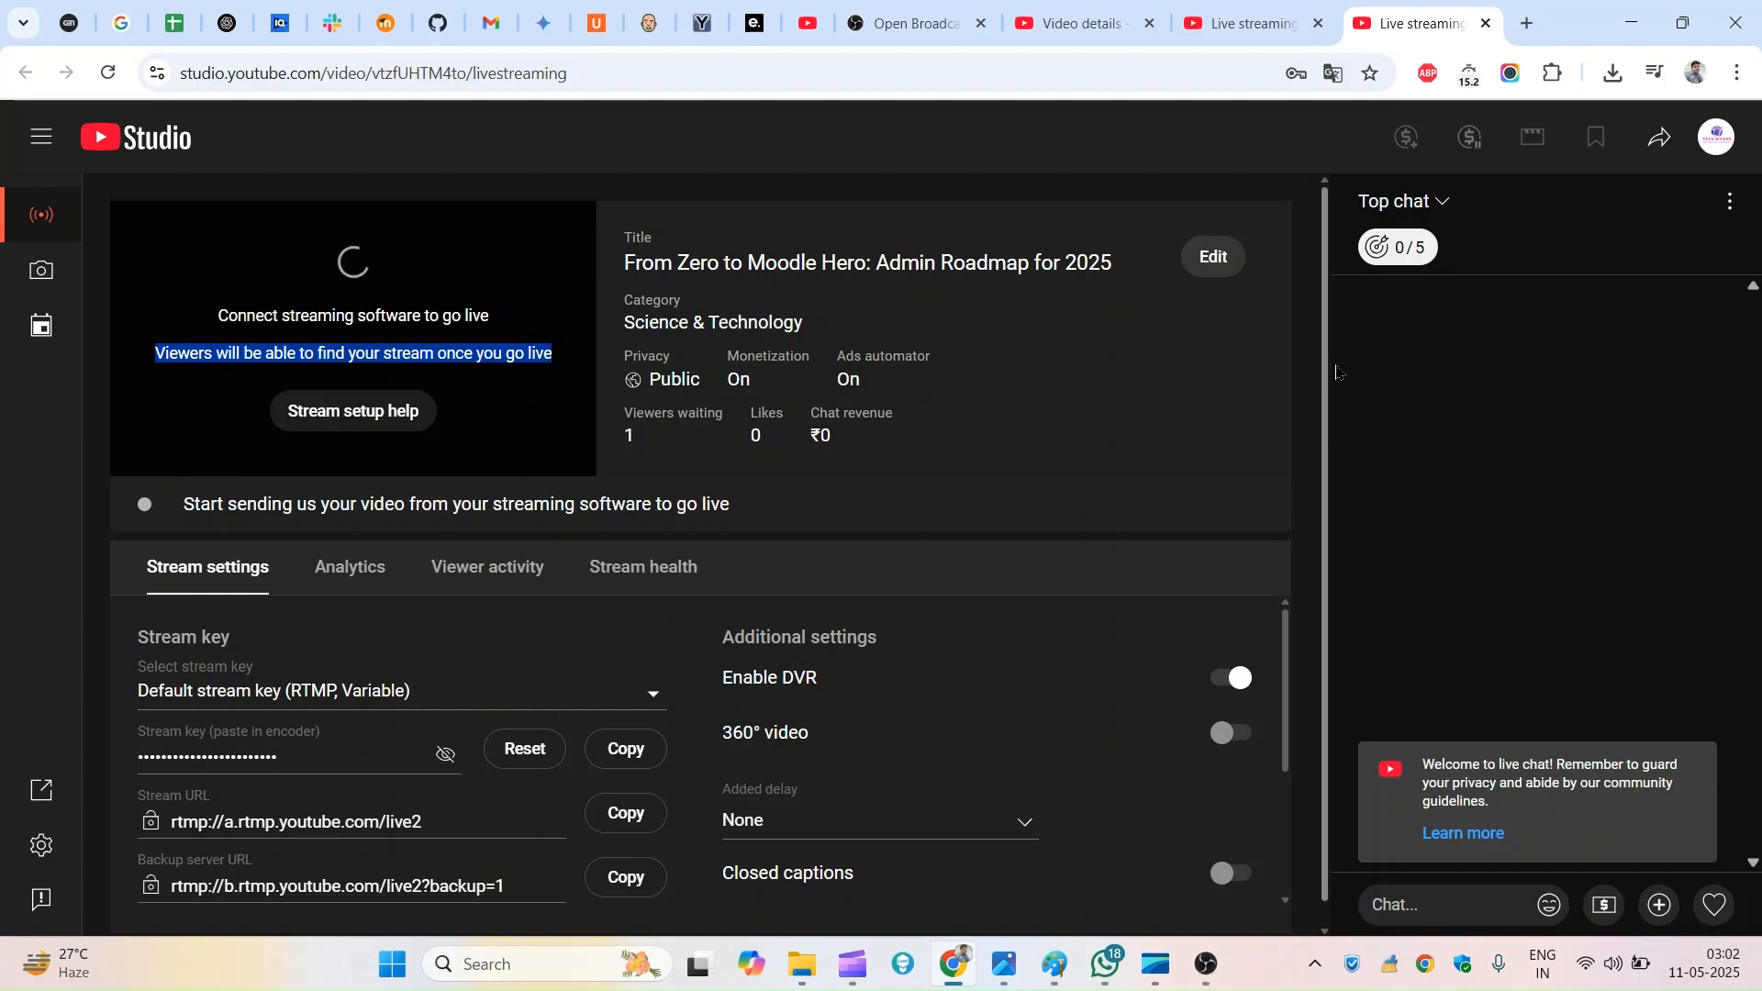
pyautogui.scroll(-1, 1327, 459)
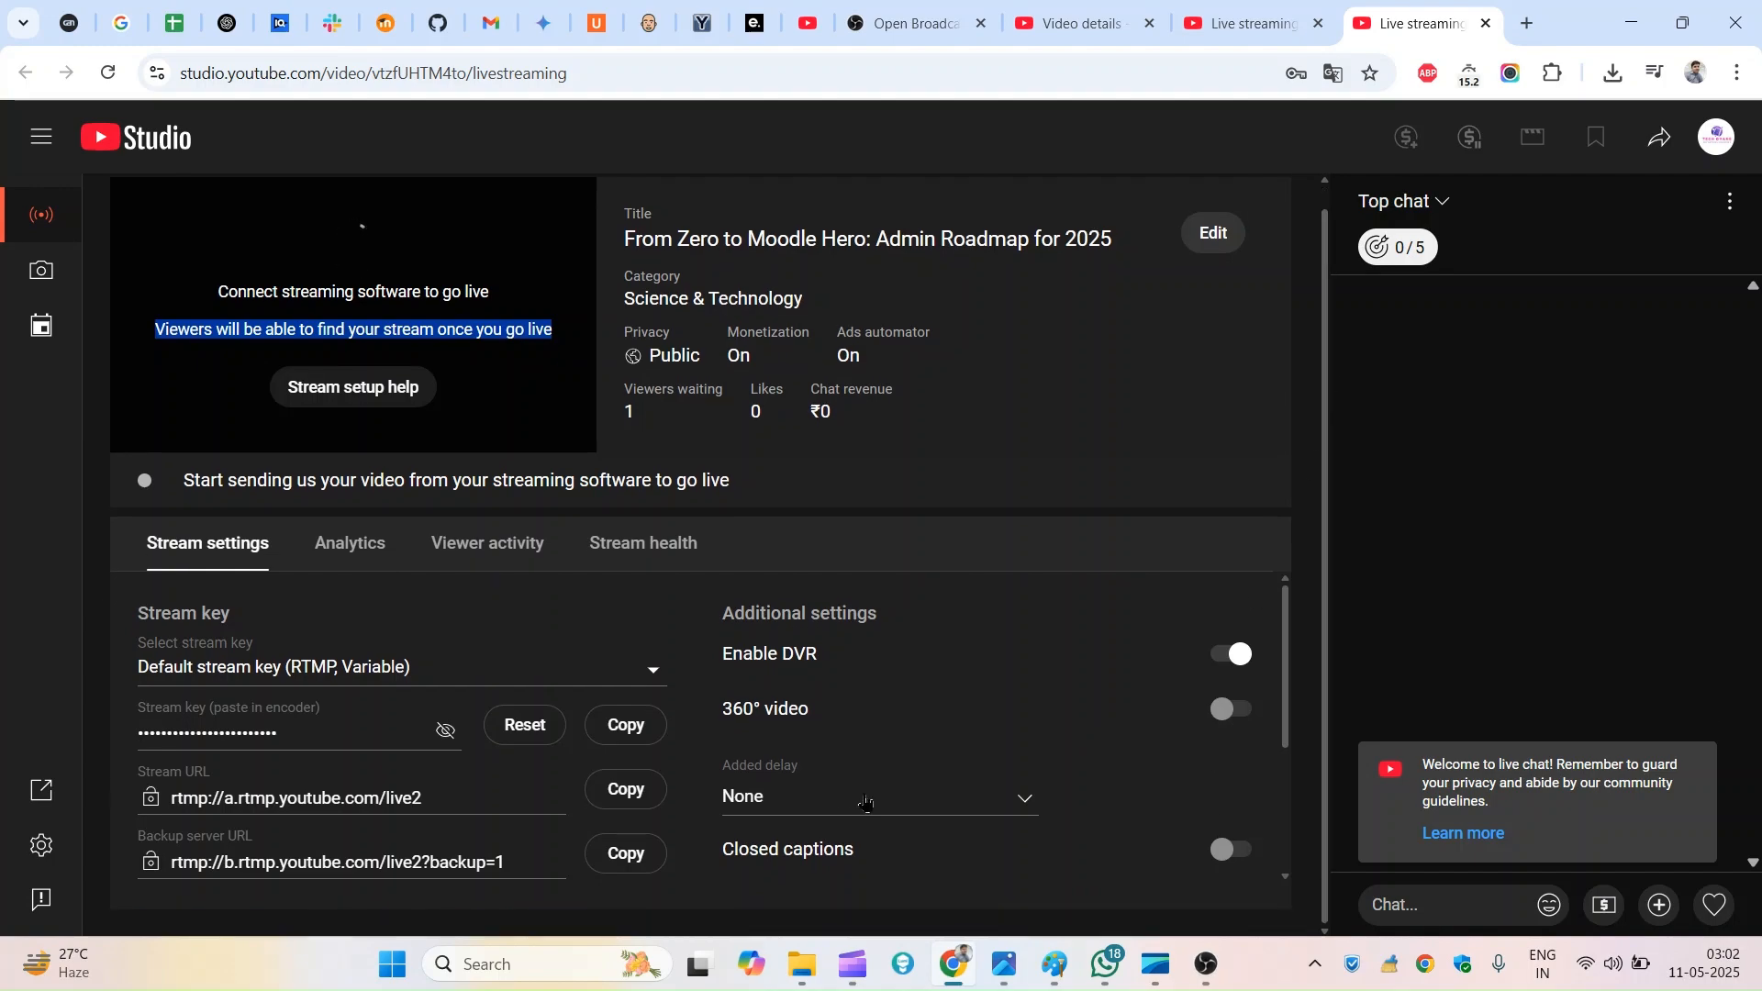
pyautogui.click(620, 787)
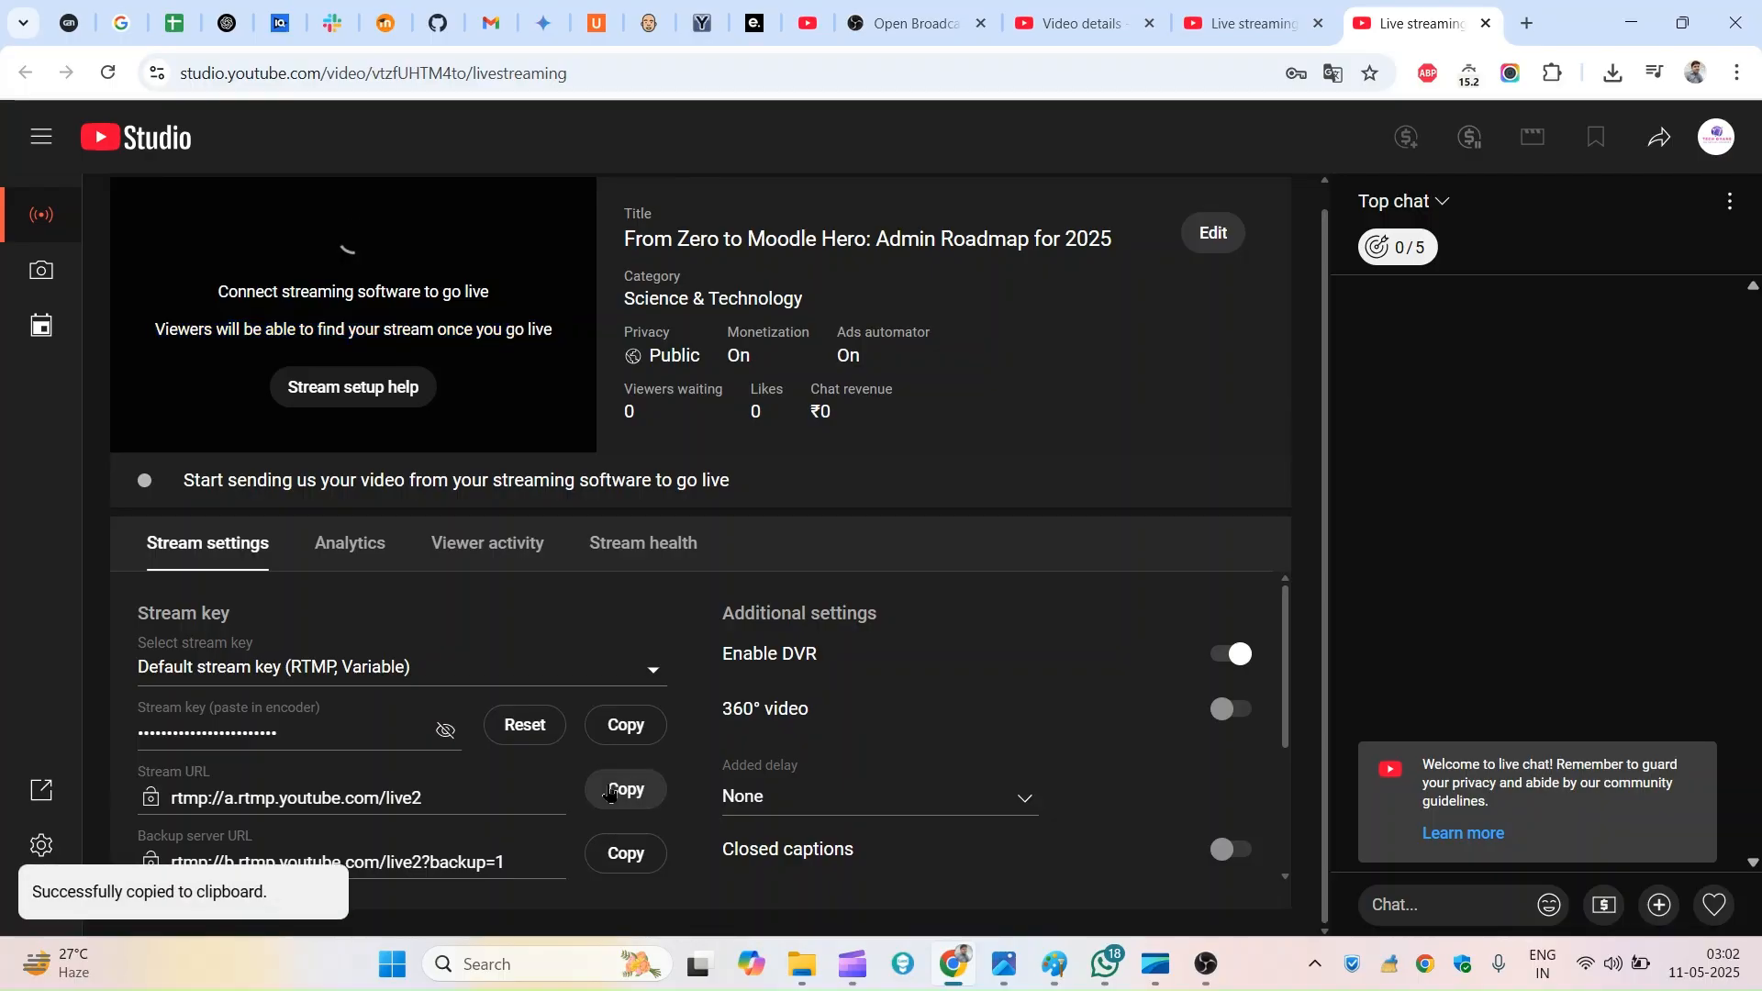
# Step: Return to OBS Studio, apply the stream settings and close the settings dialog
pyautogui.click(1206, 964)
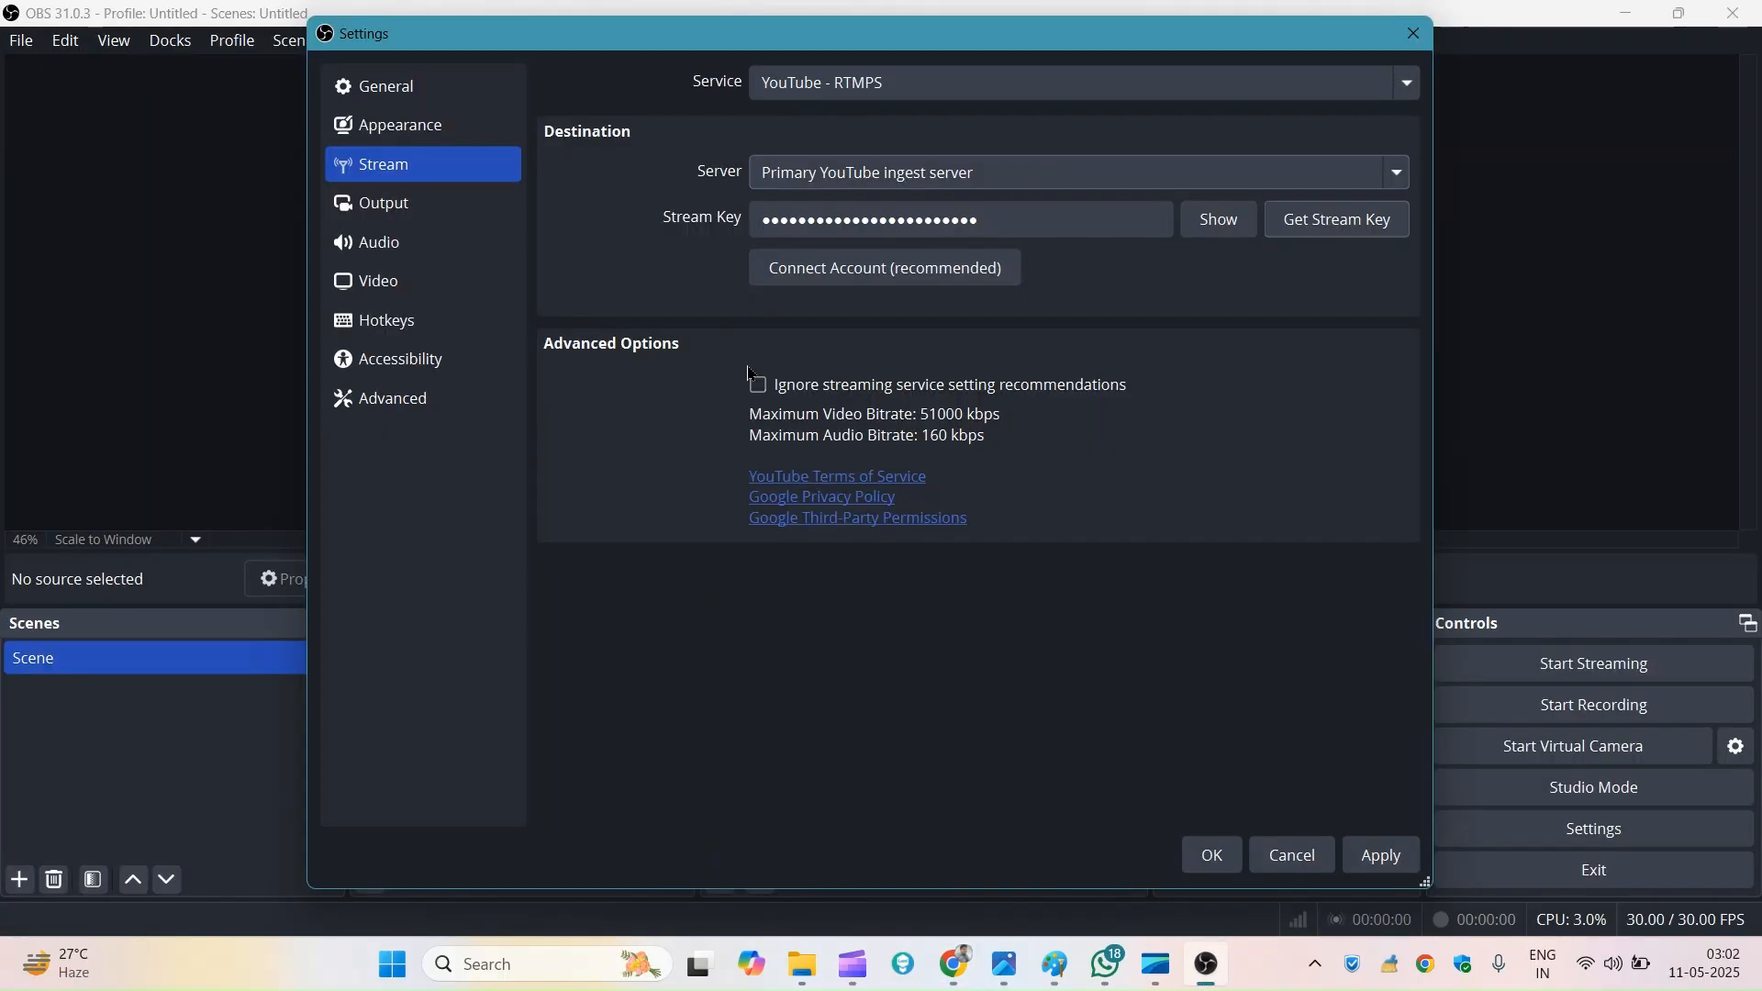
pyautogui.click(1379, 853)
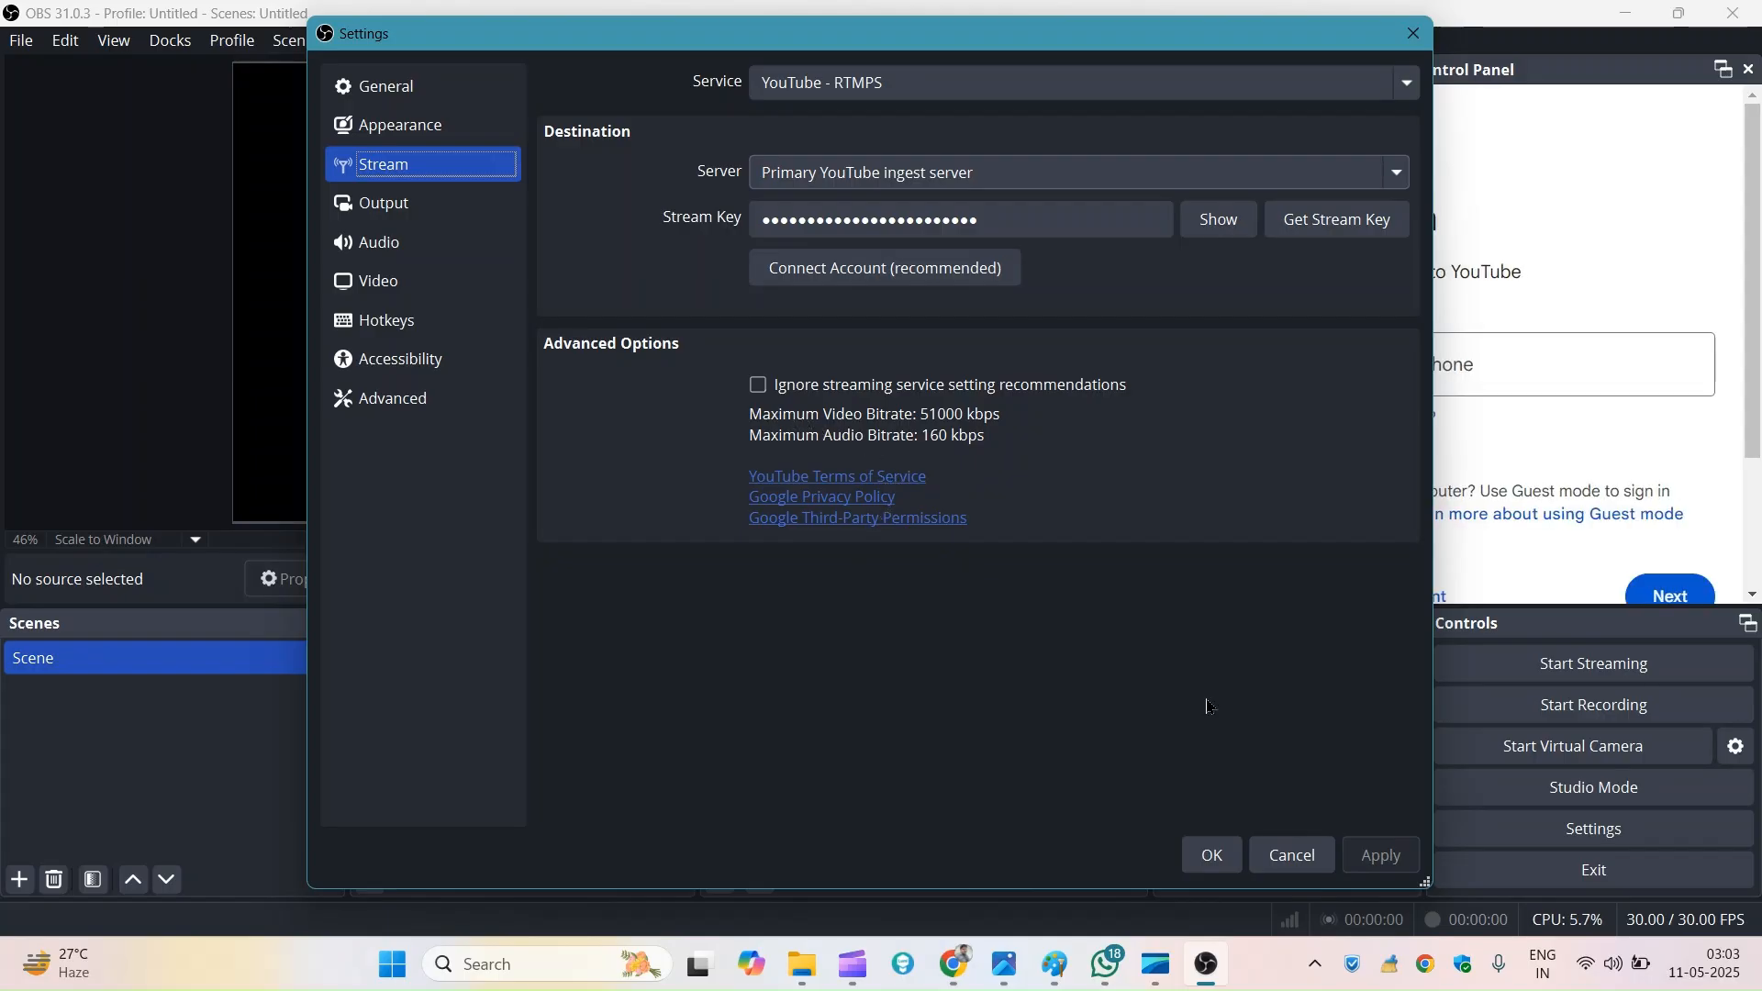
pyautogui.moveTo(1358, 37); pyautogui.dragTo(1105, 419)
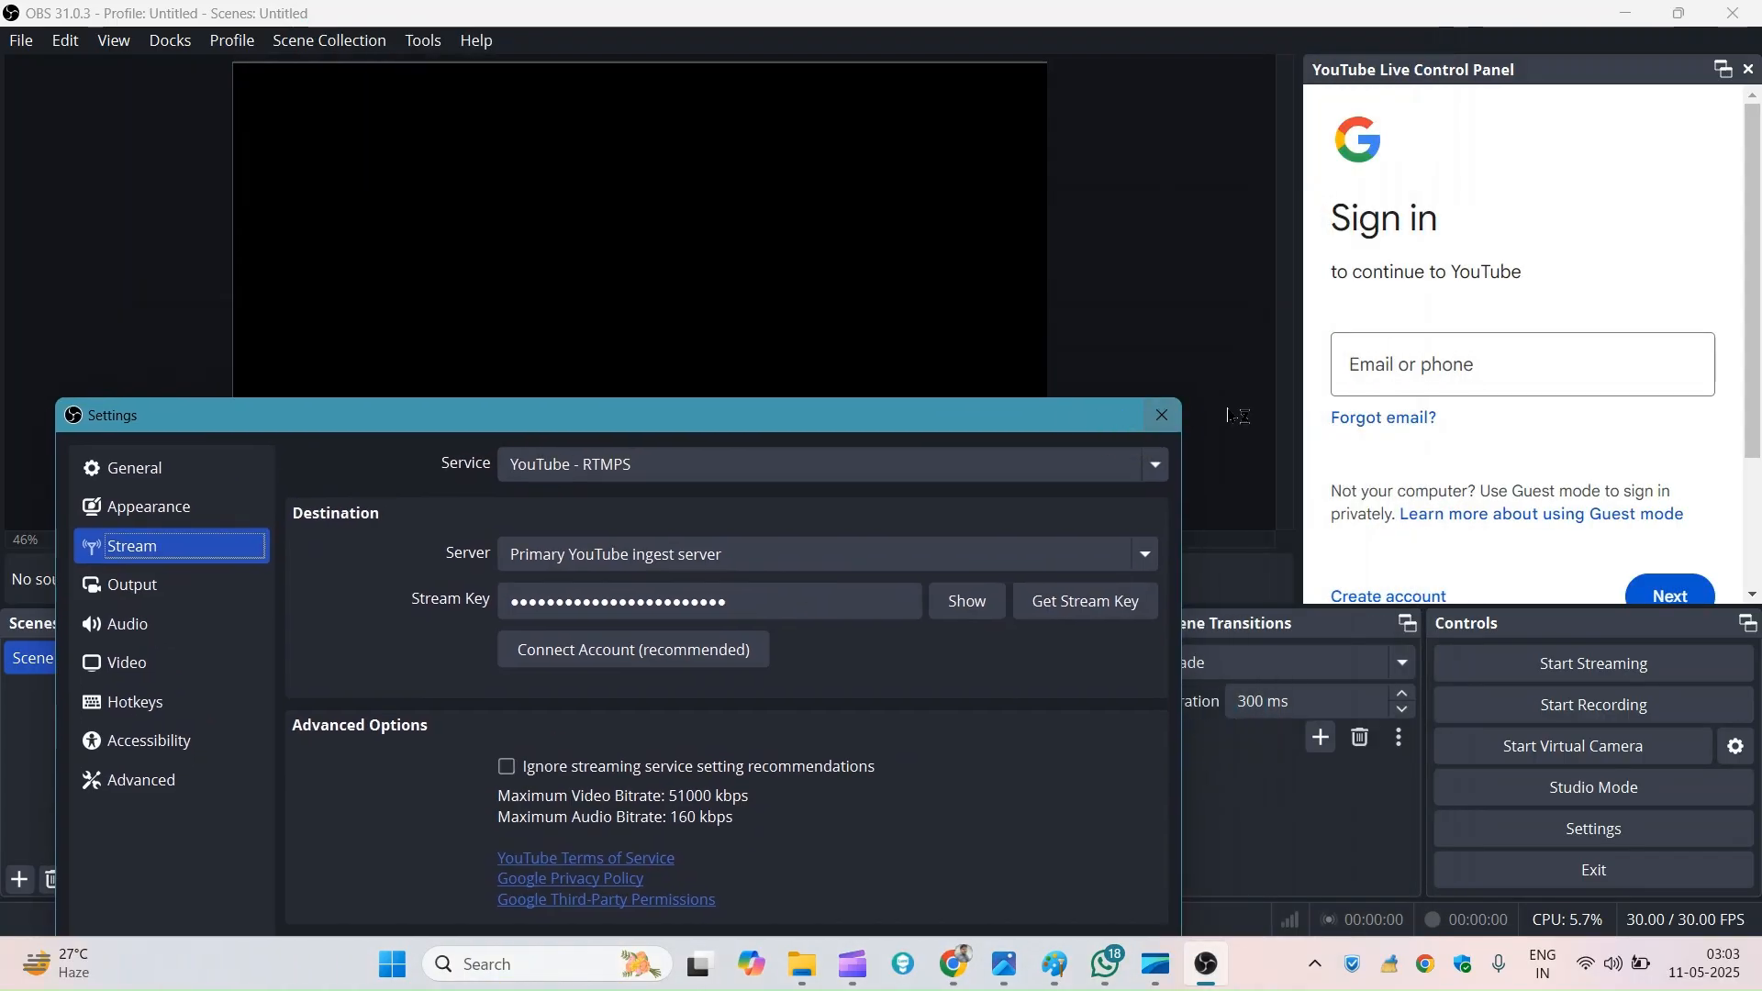
pyautogui.click(1162, 419)
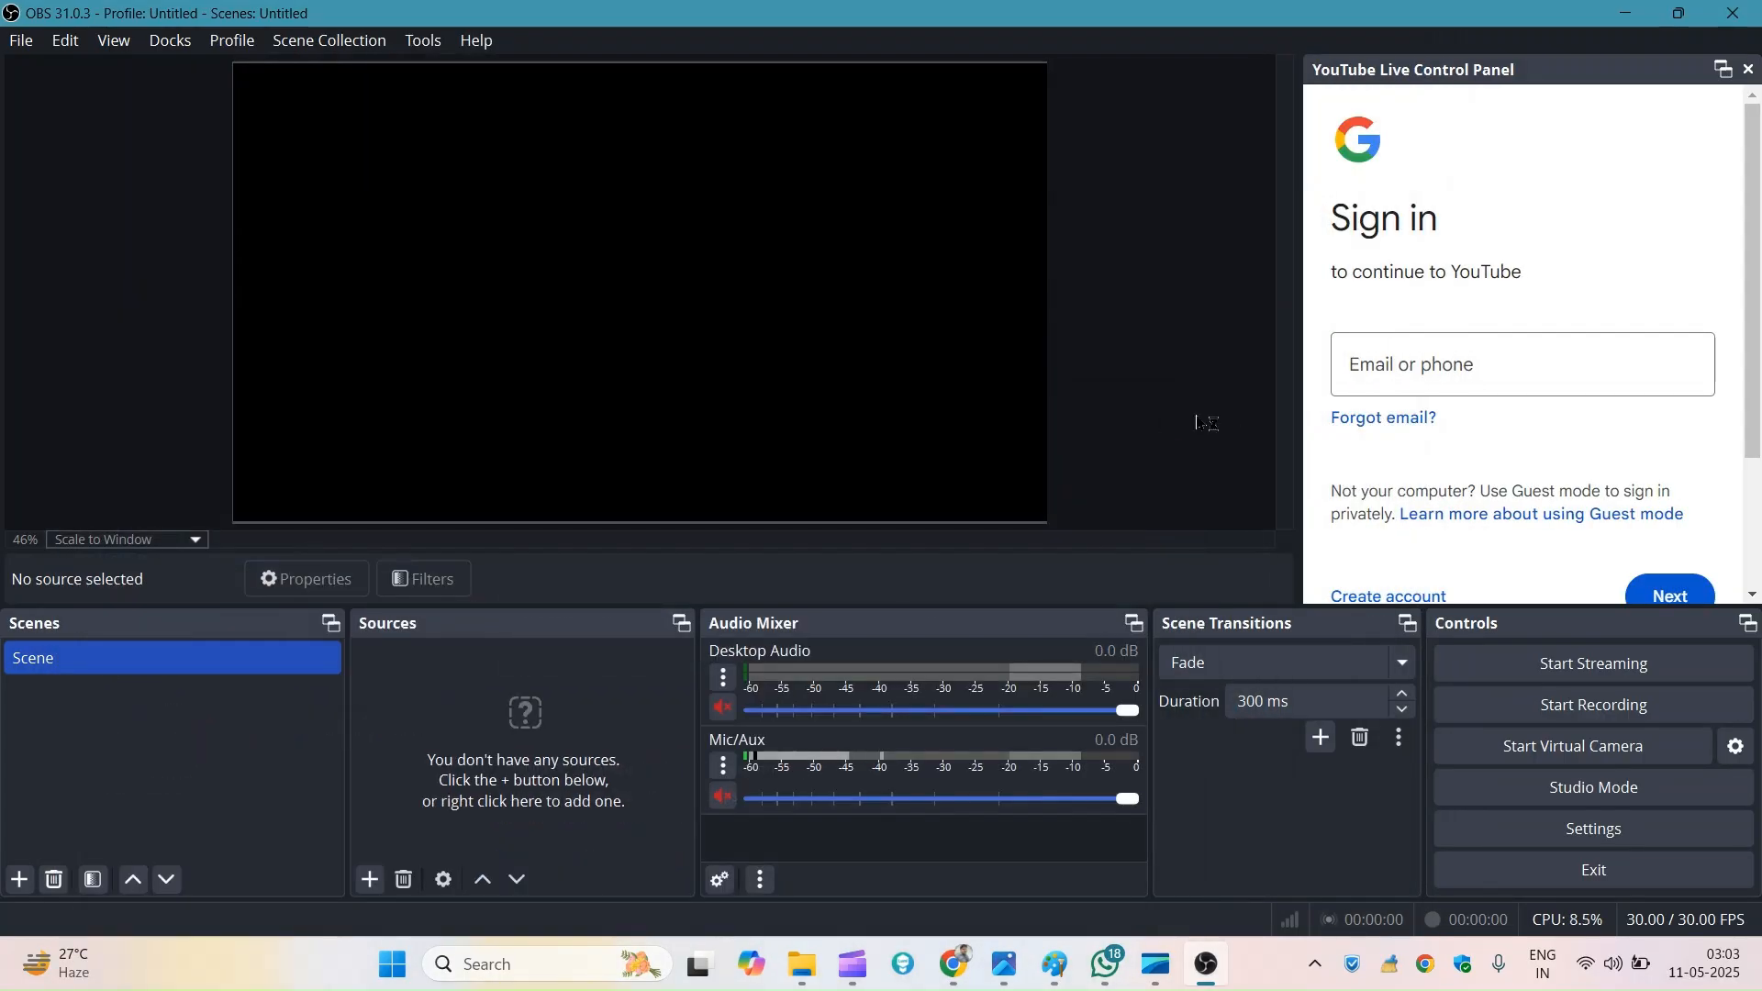
pyautogui.click(1387, 355)
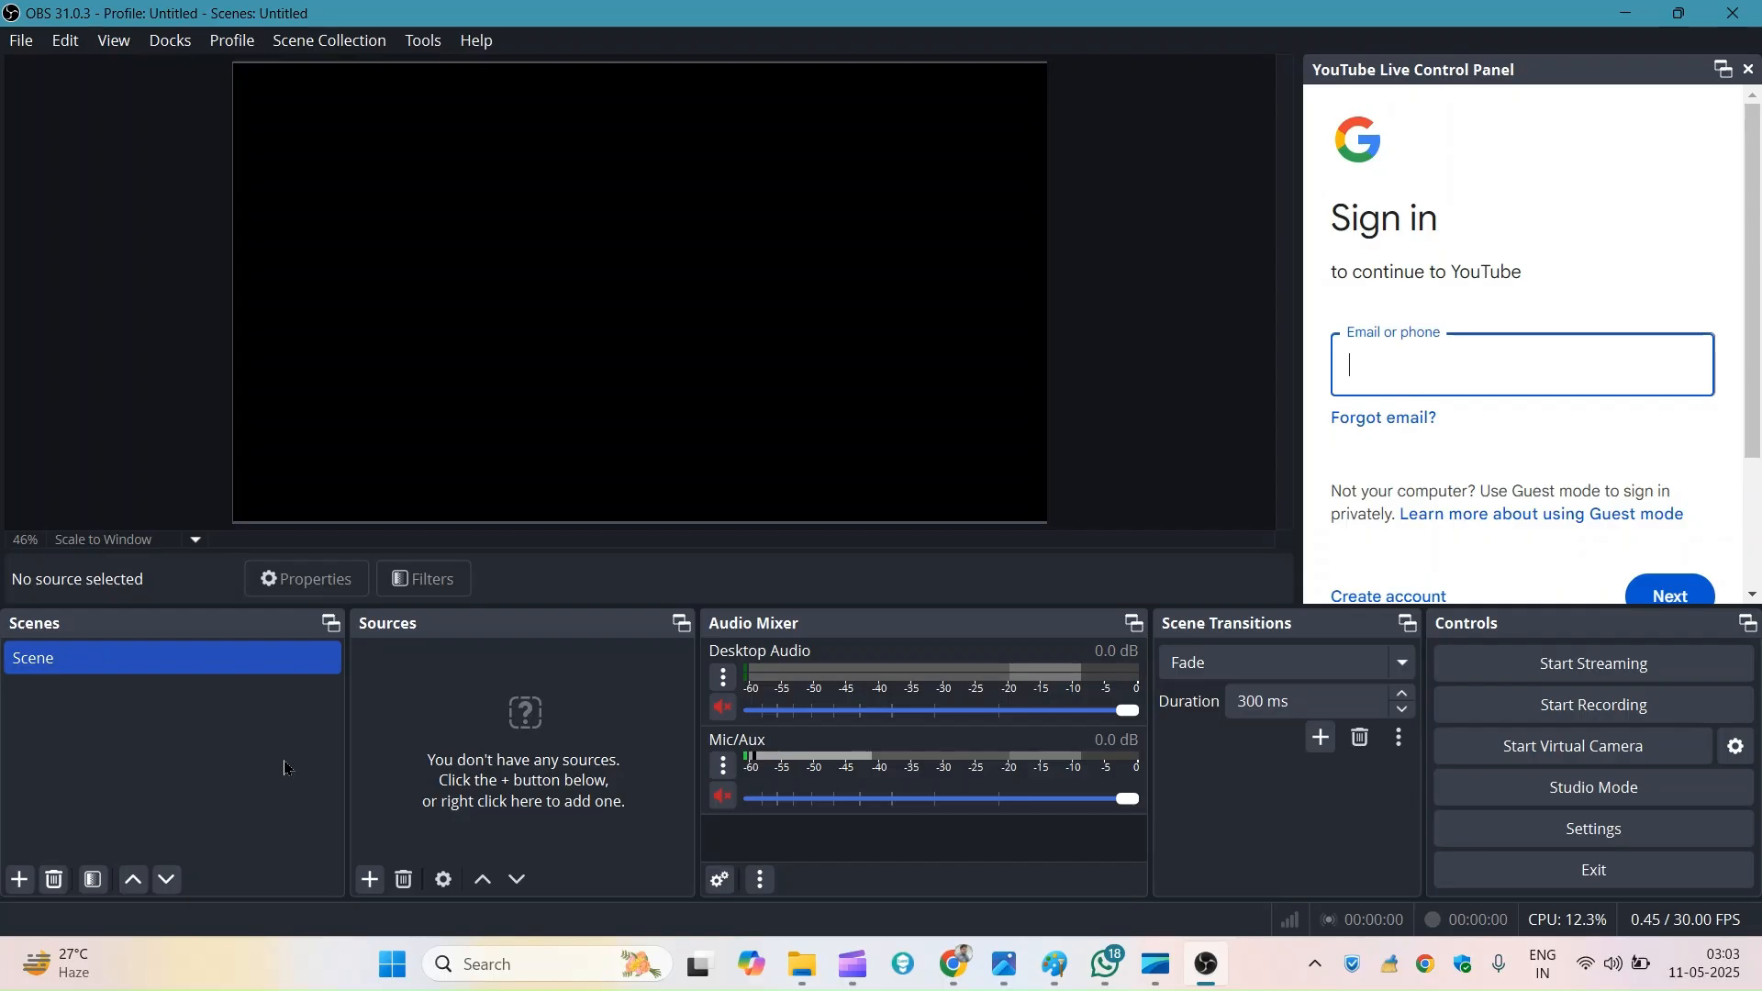
pyautogui.click(369, 880)
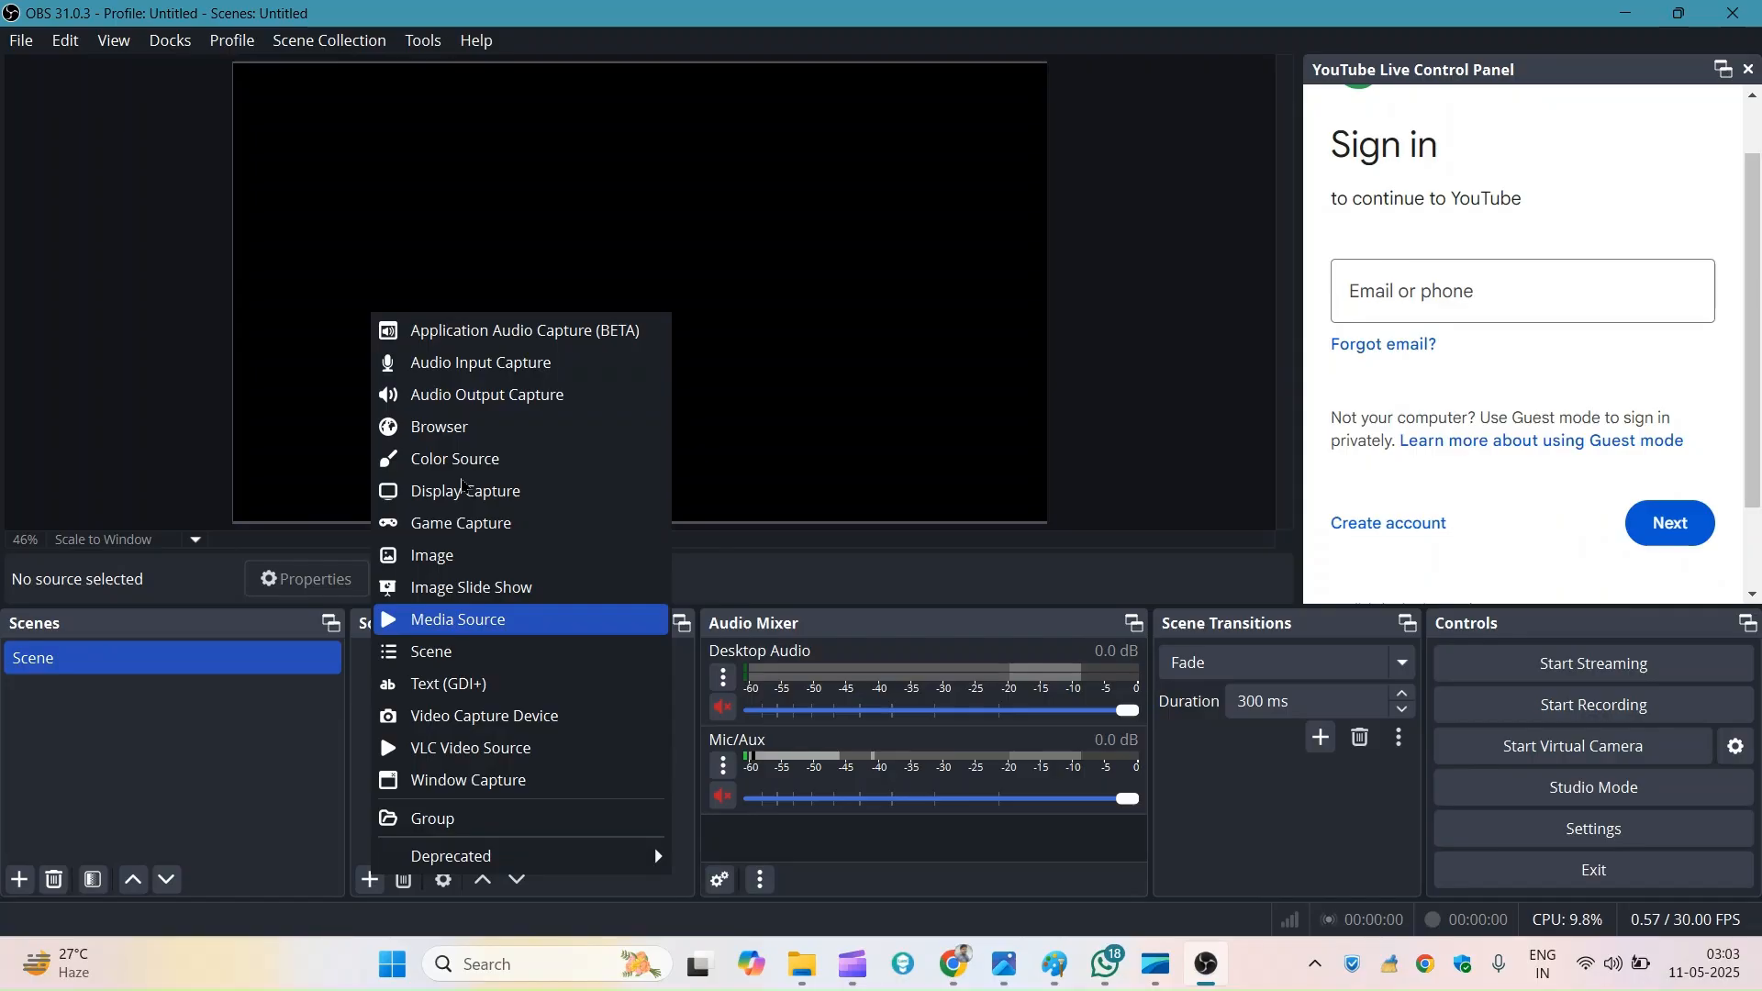
pyautogui.click(459, 619)
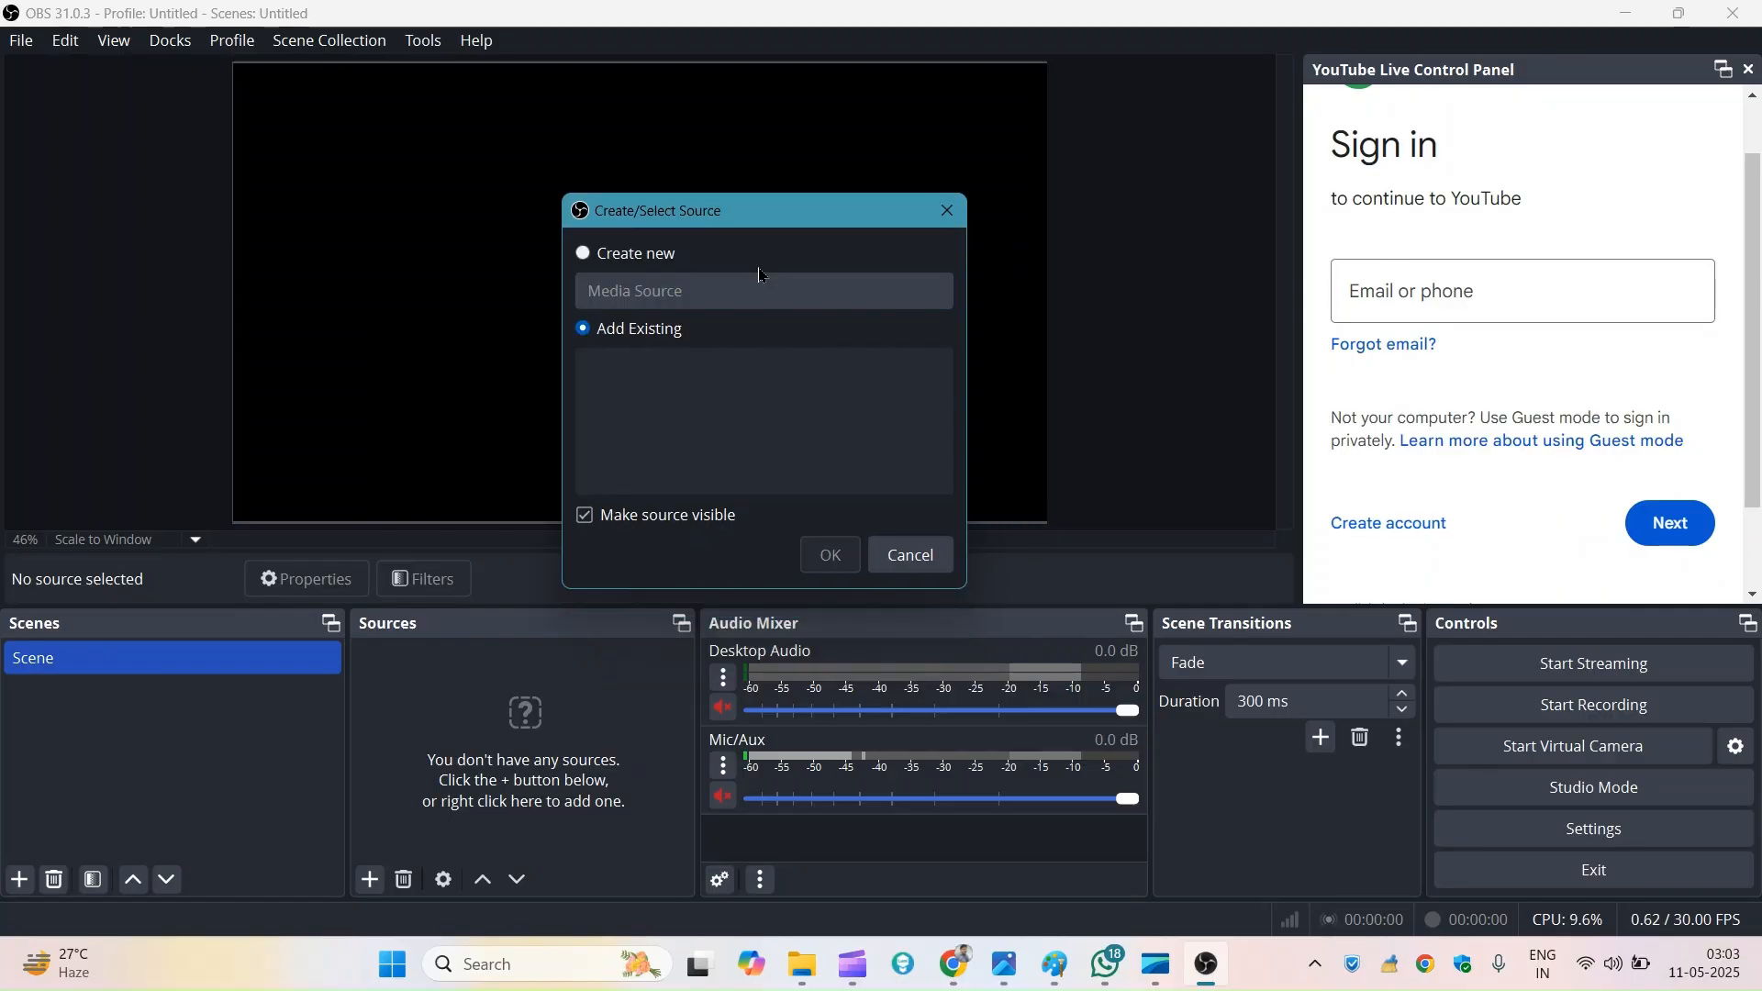
pyautogui.press('Escape')
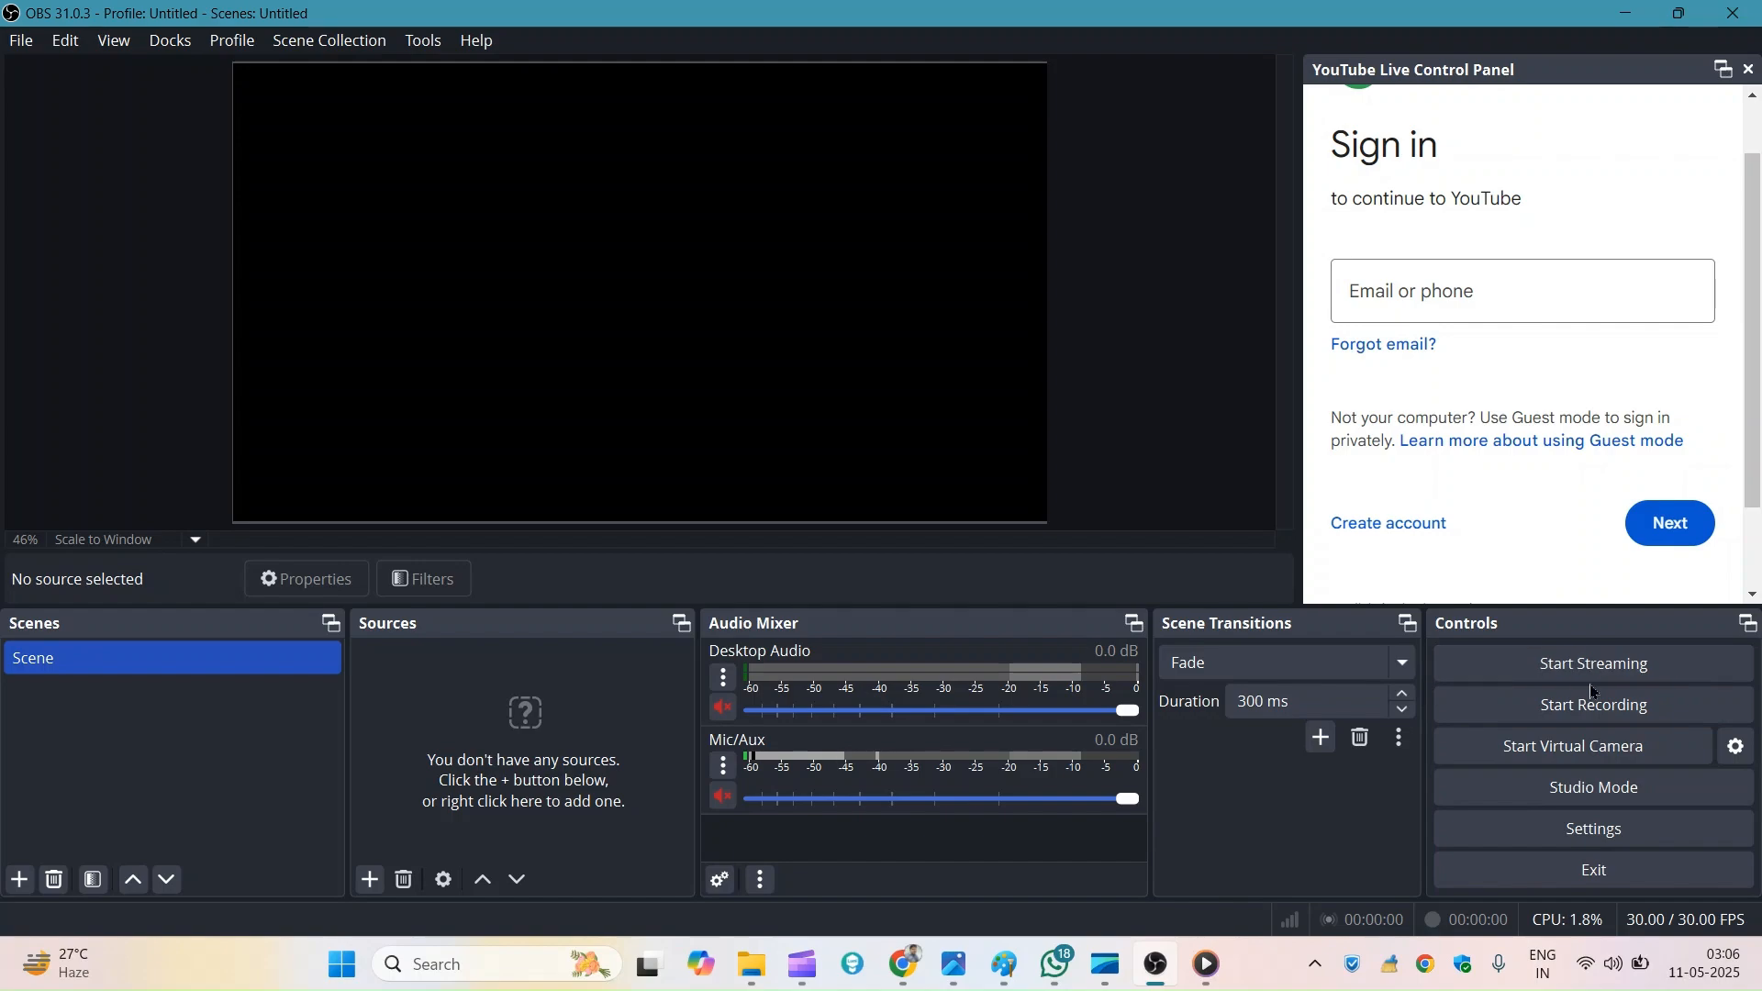
# Step: Try to start streaming without any video source and dismiss the blank-screen prompt
pyautogui.click(1589, 677)
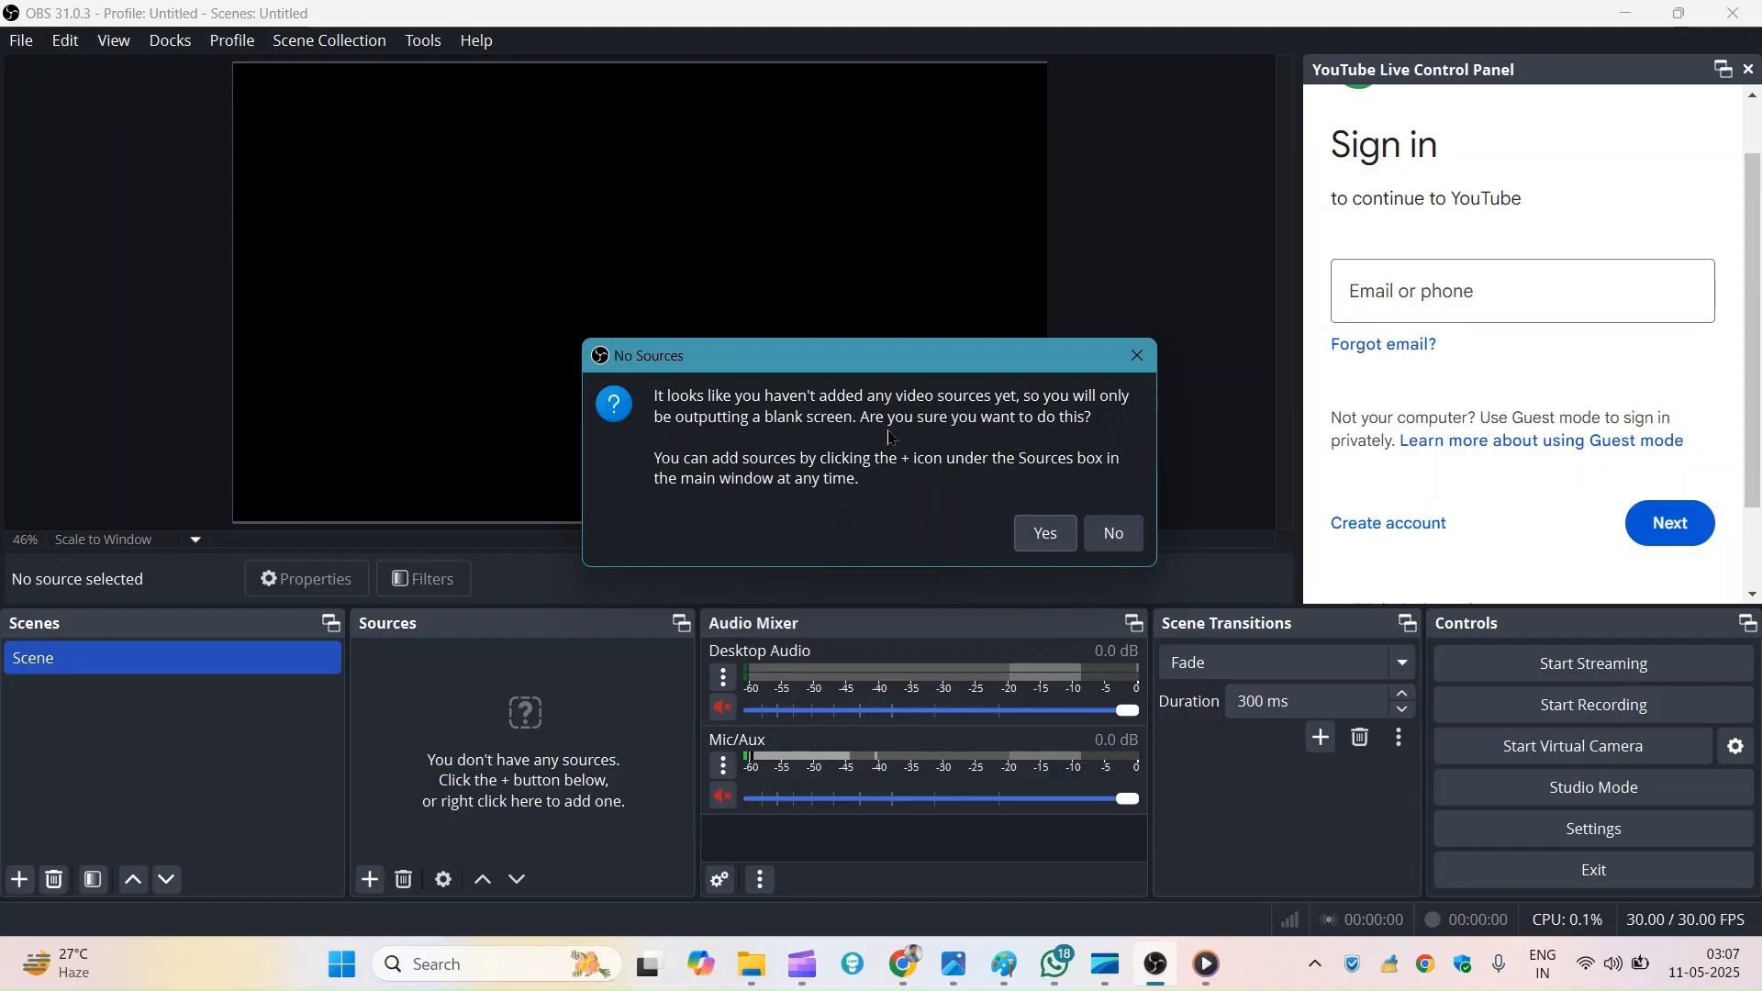
pyautogui.click(1144, 363)
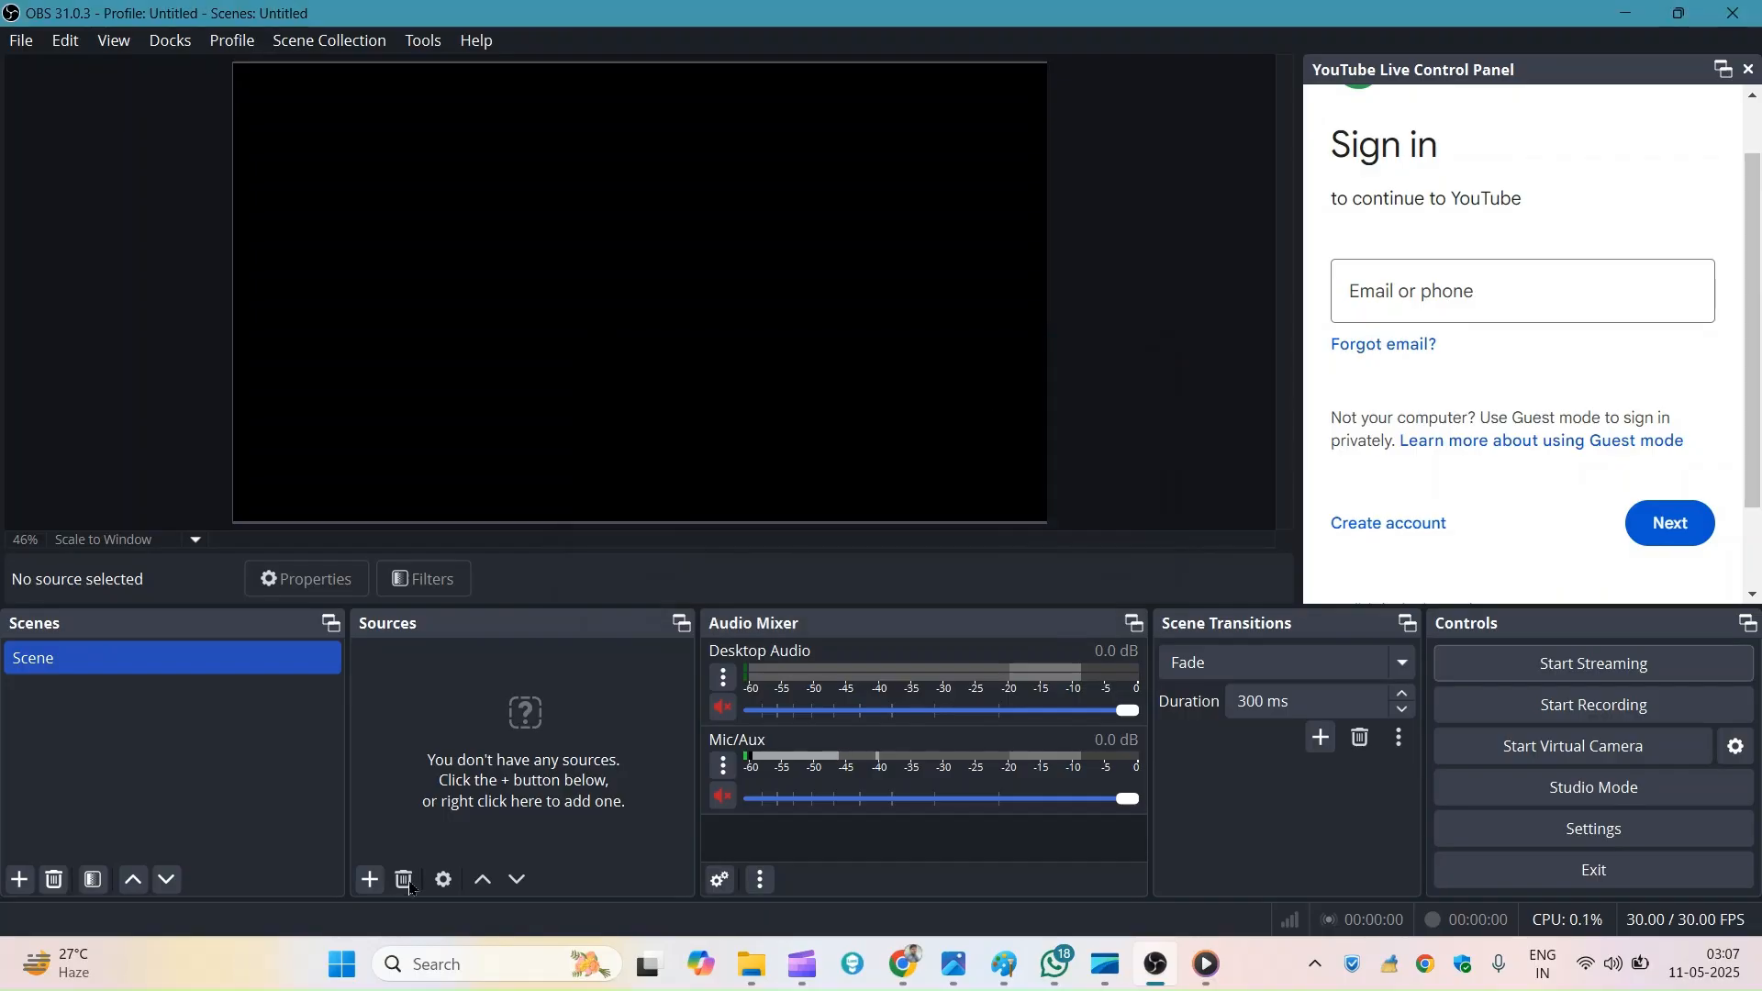
pyautogui.click(369, 879)
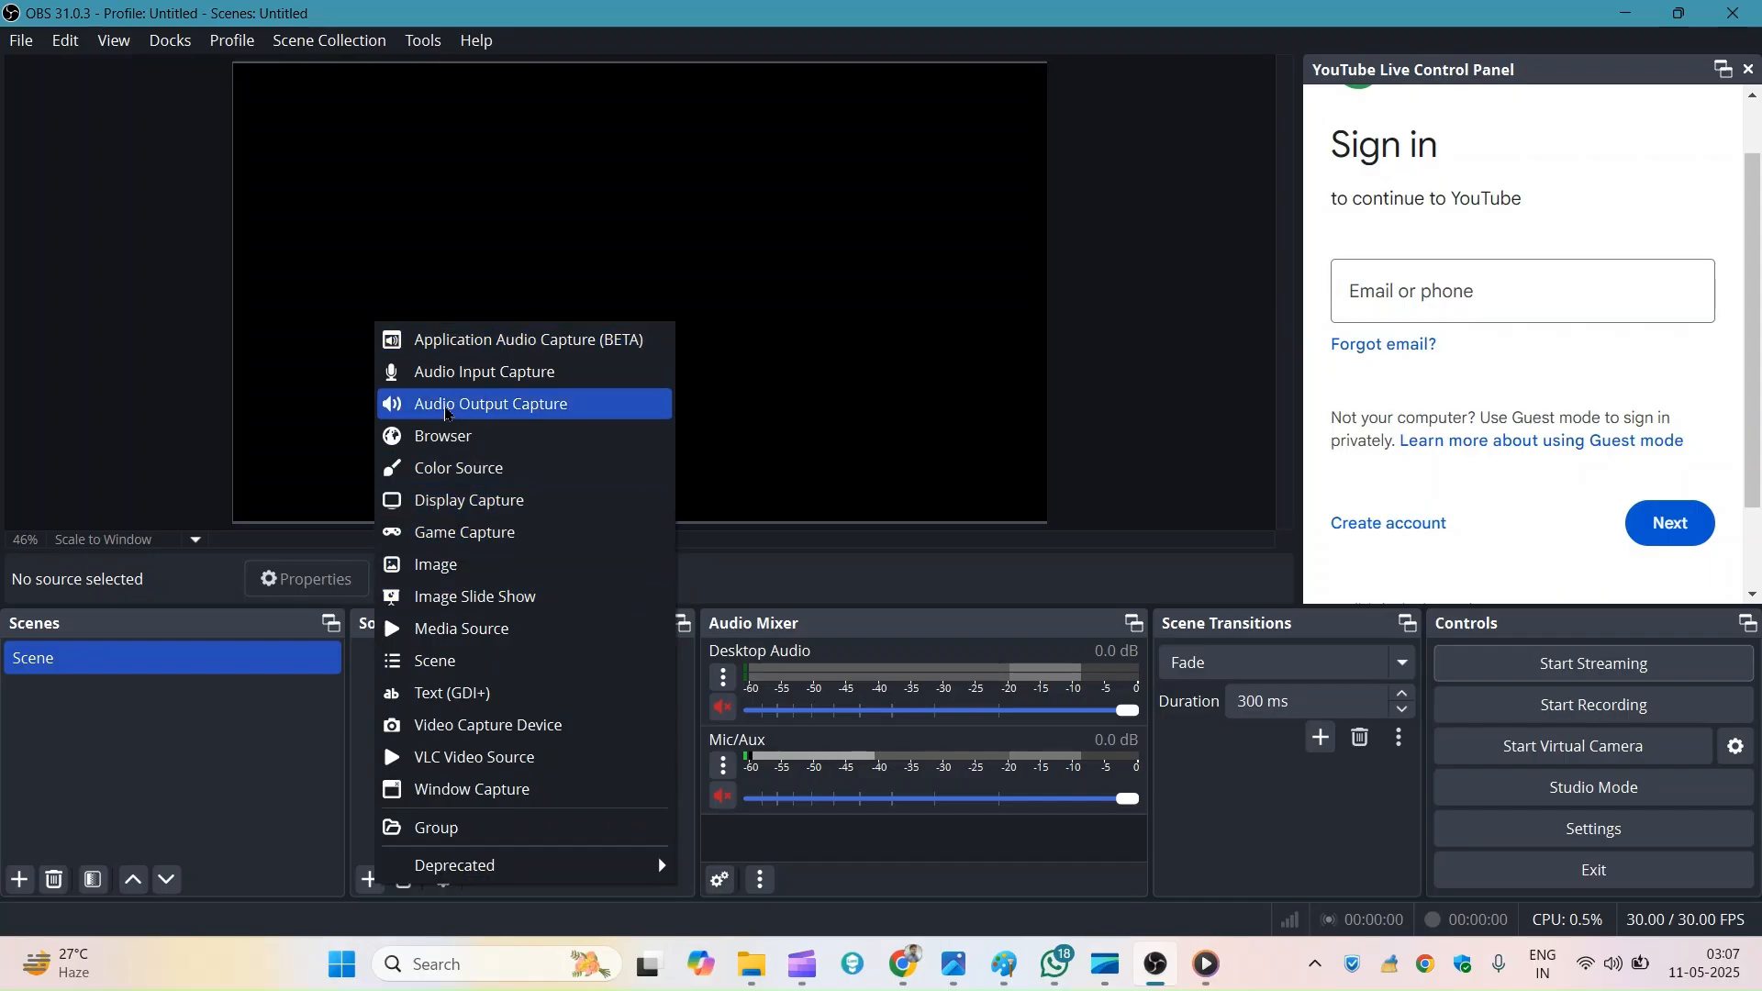
pyautogui.click(582, 201)
pyautogui.click(423, 40)
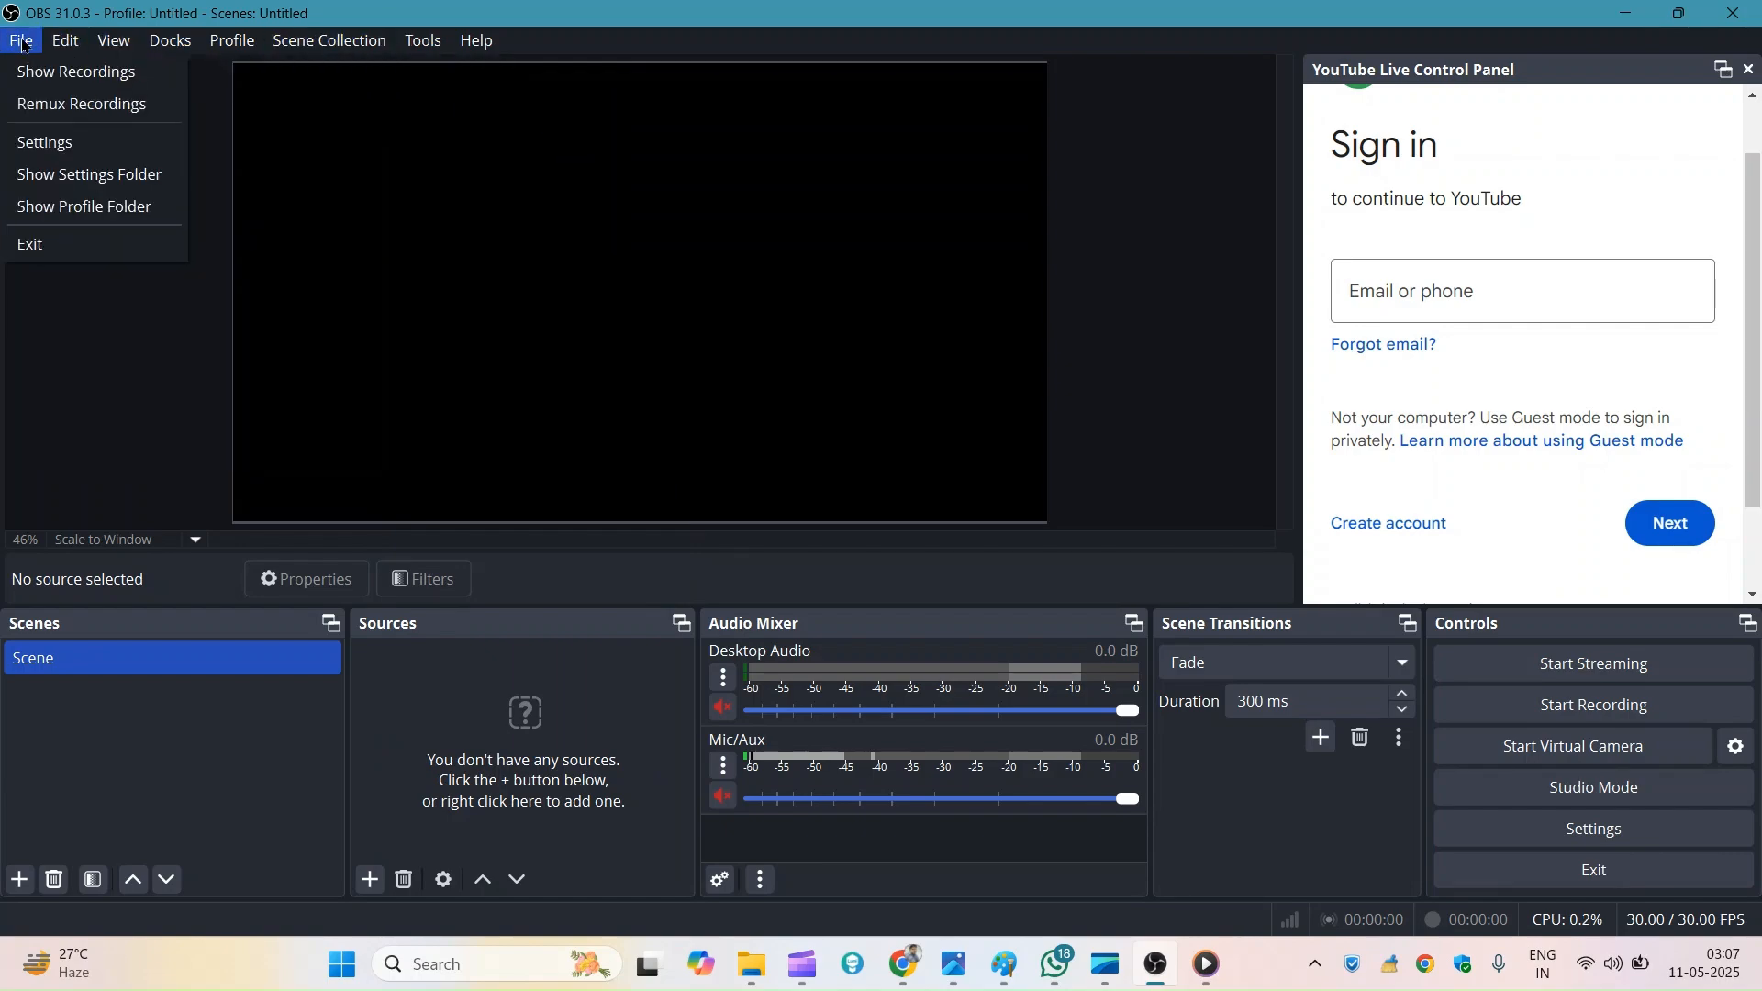
pyautogui.click(539, 242)
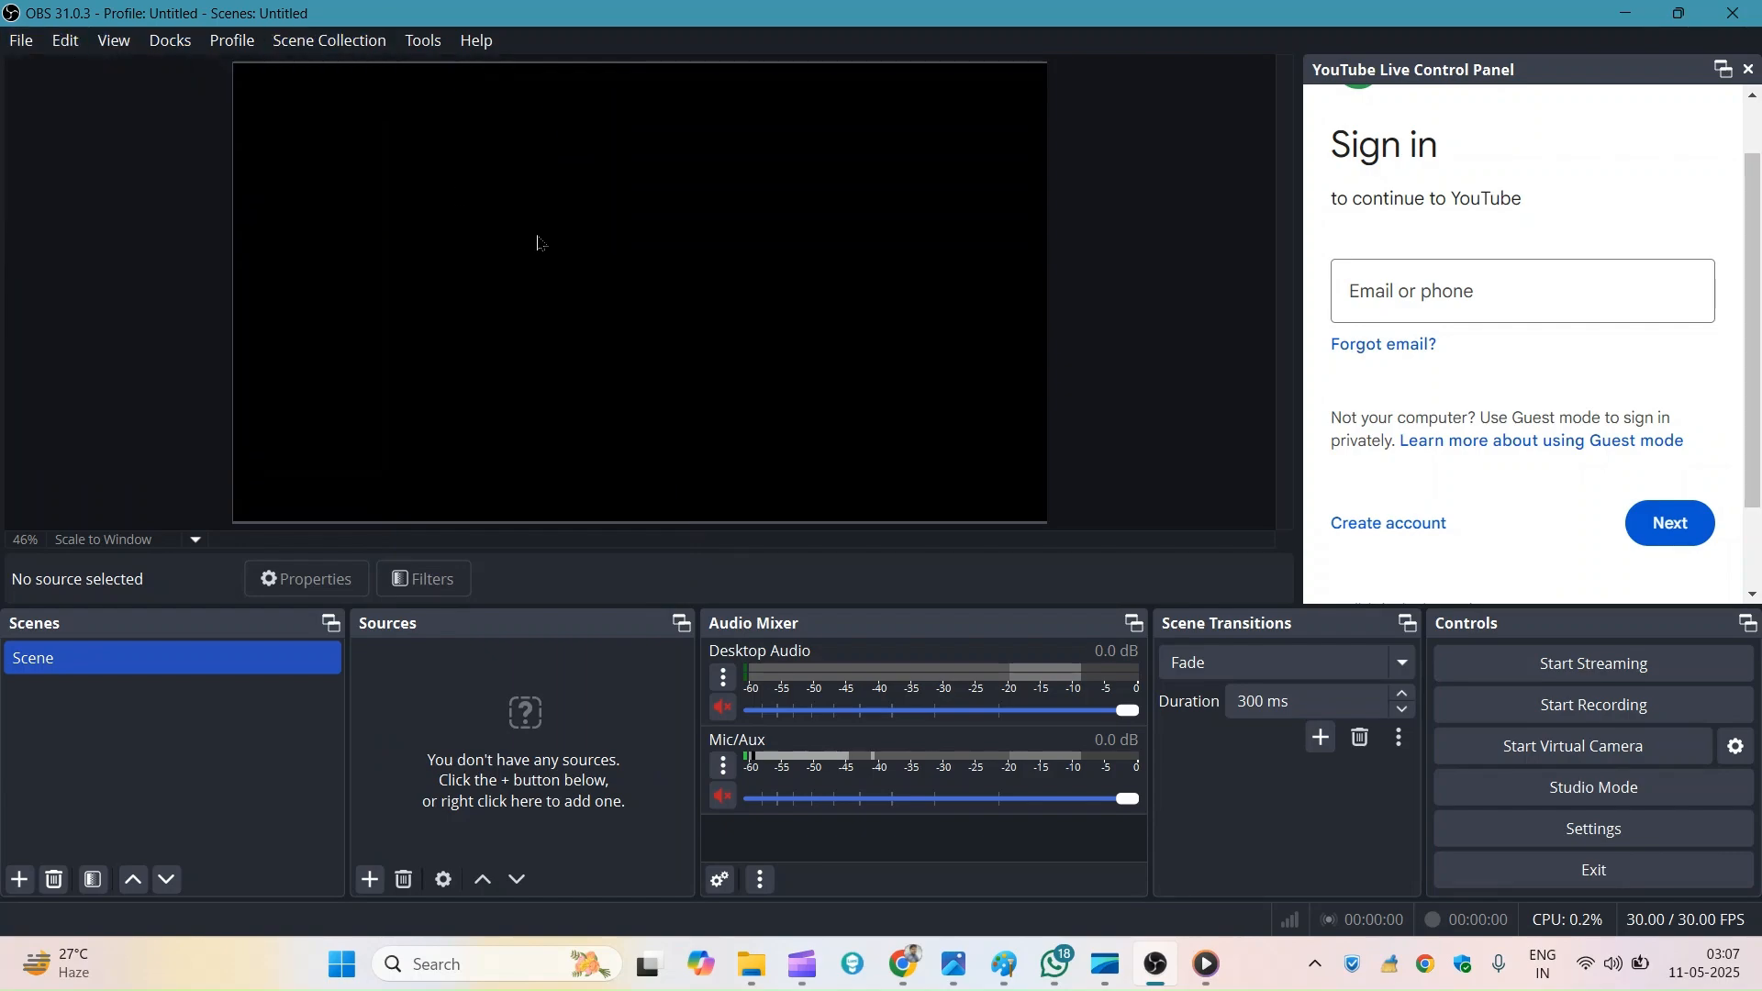
pyautogui.rightClick(577, 370)
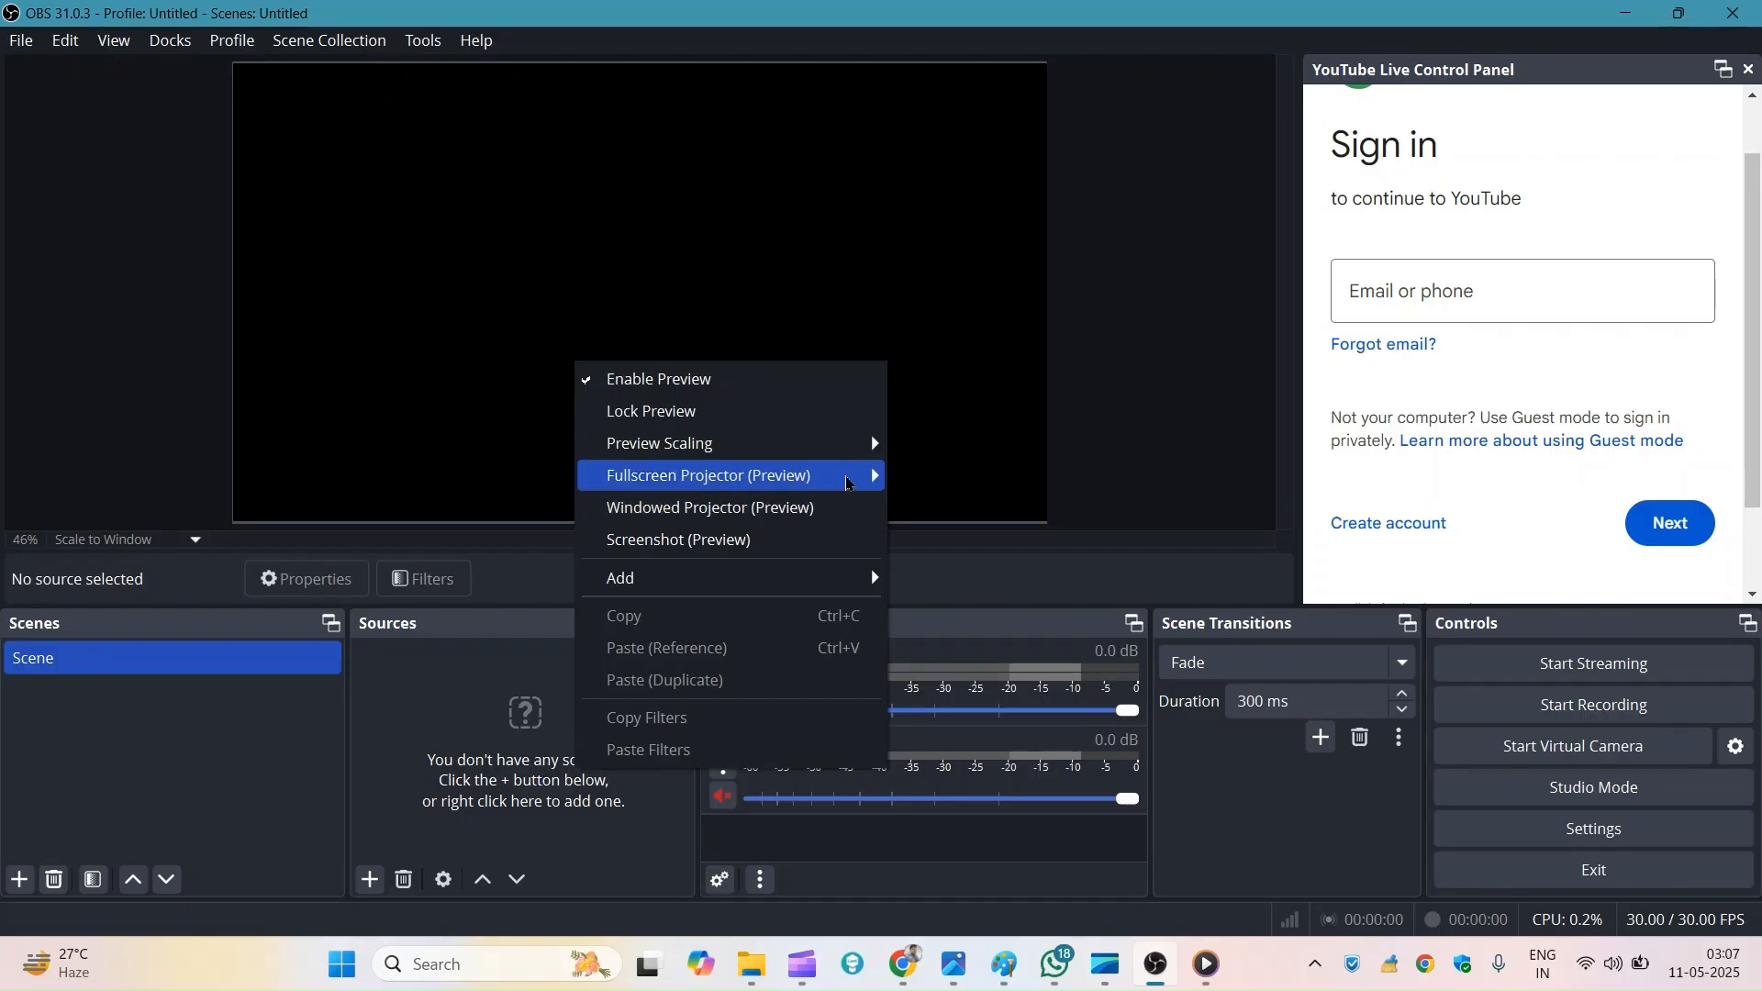
pyautogui.moveTo(847, 484)
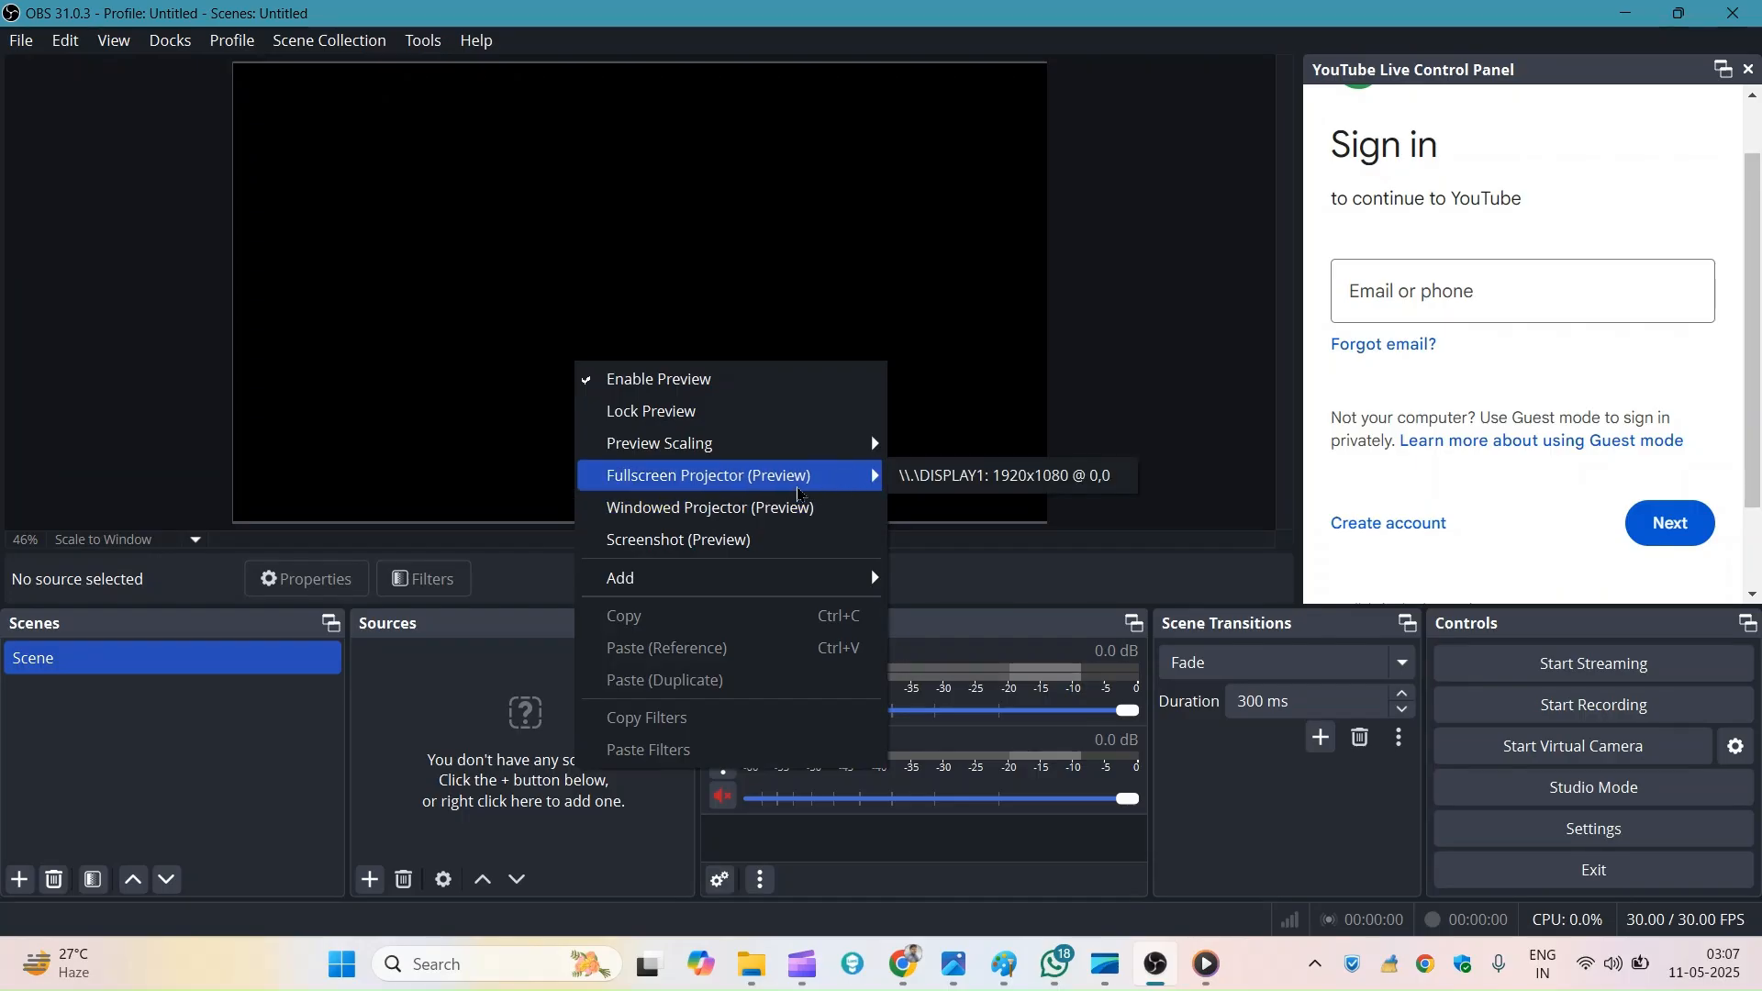
pyautogui.click(533, 375)
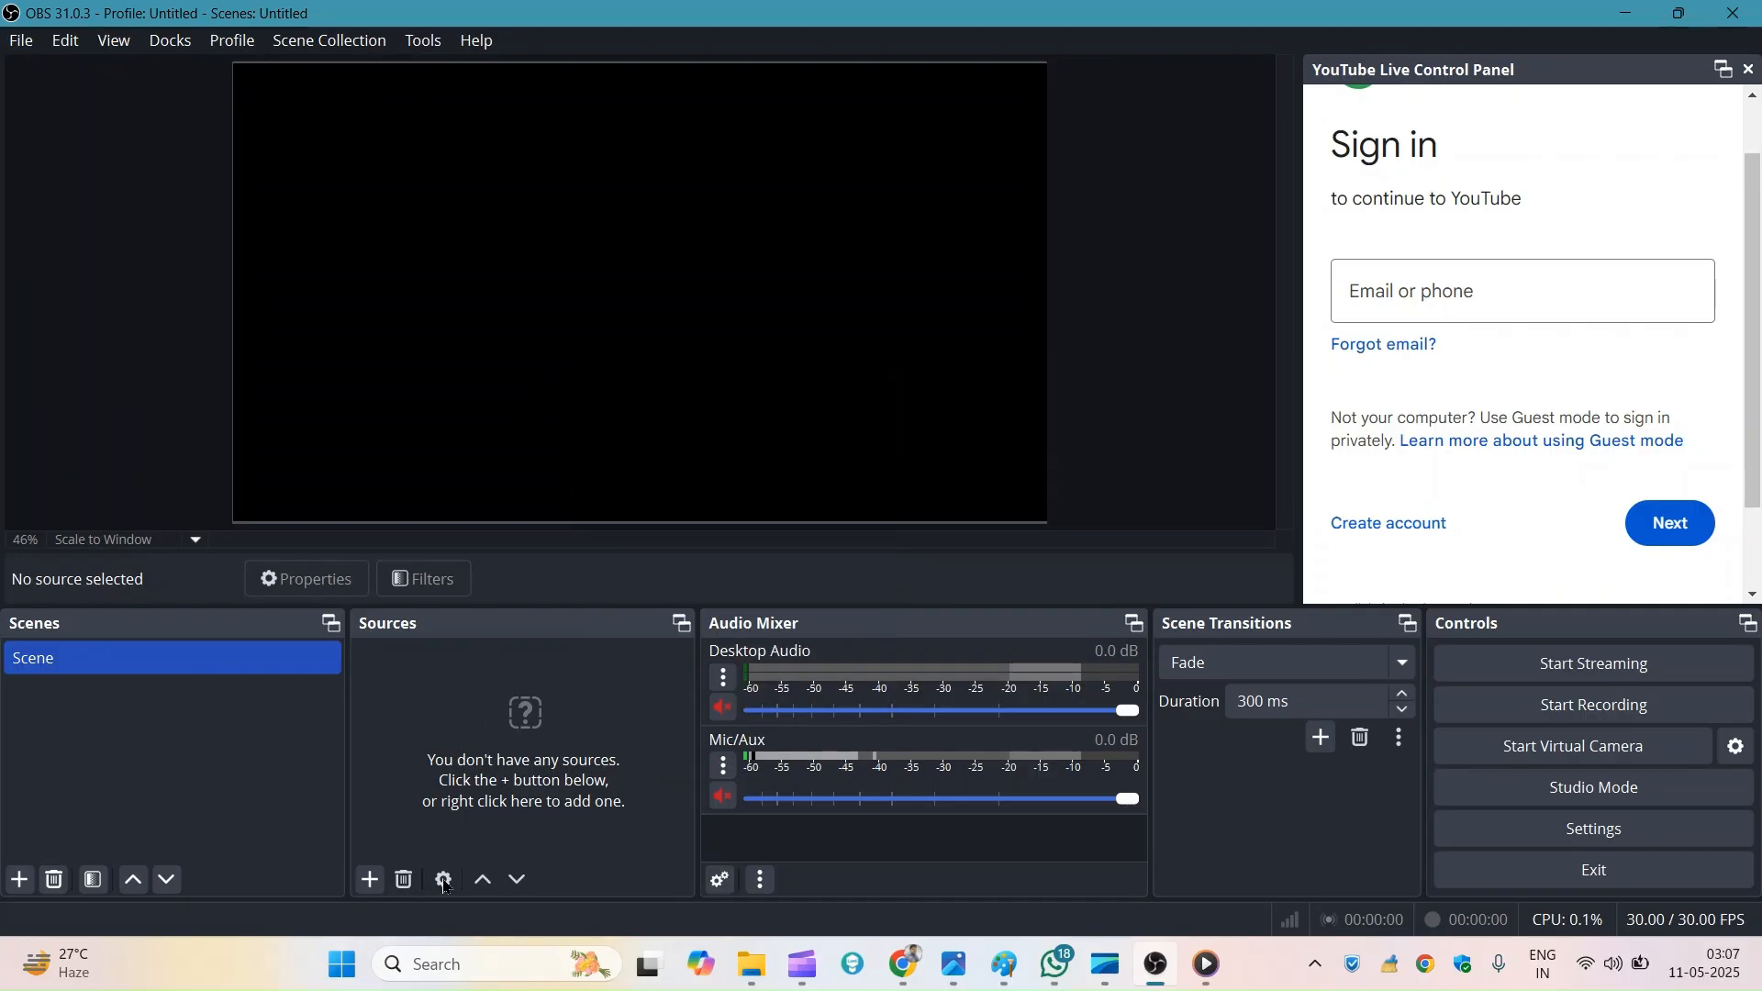
# Step: Add a new Media Source to the scene, keeping its default name and visibility
pyautogui.click(370, 879)
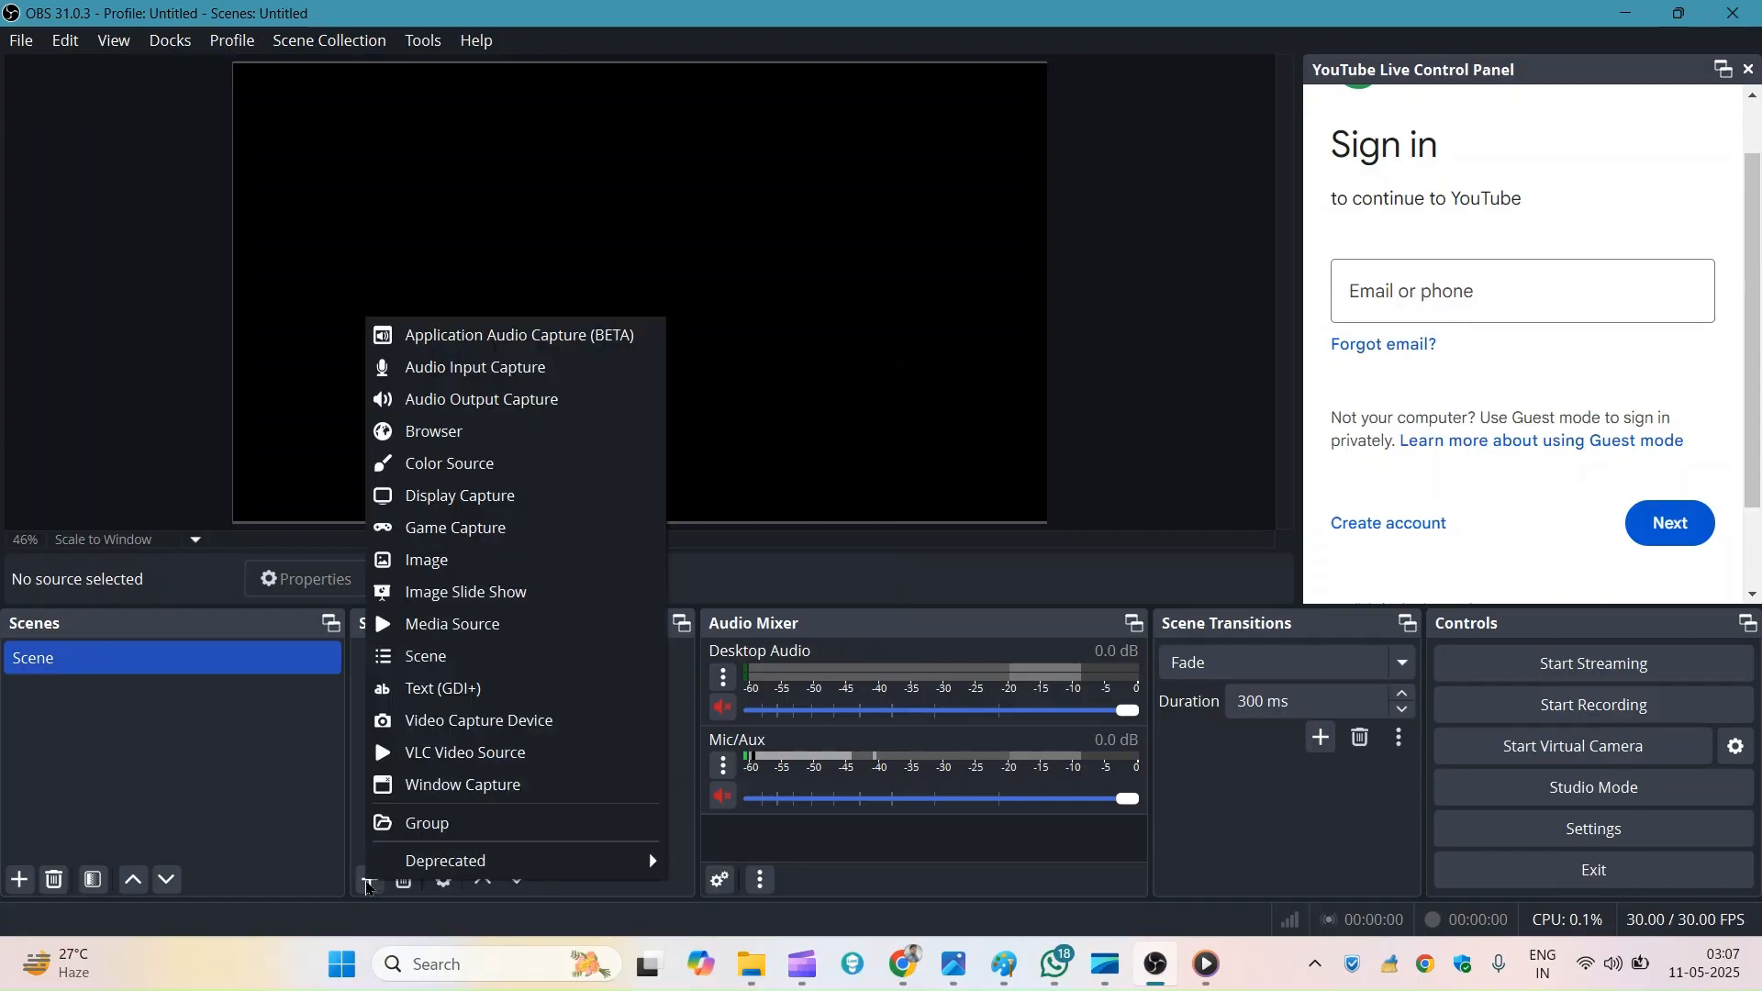
pyautogui.click(464, 633)
pyautogui.click(773, 396)
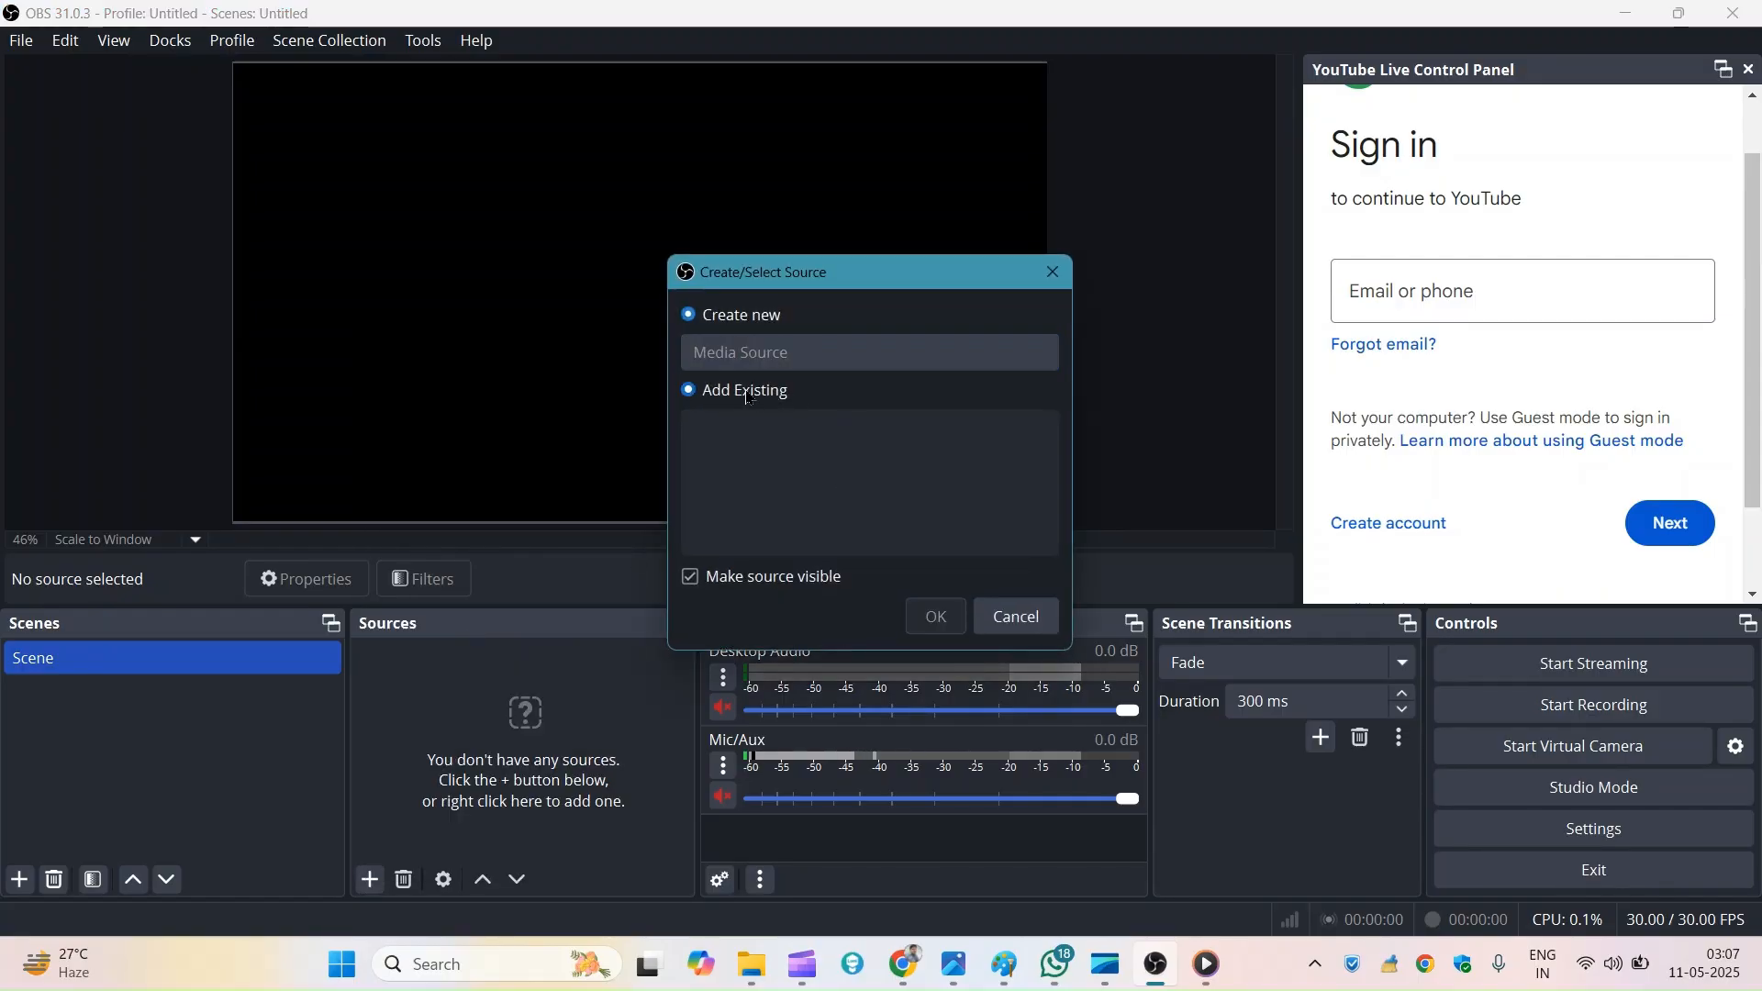
pyautogui.click(740, 321)
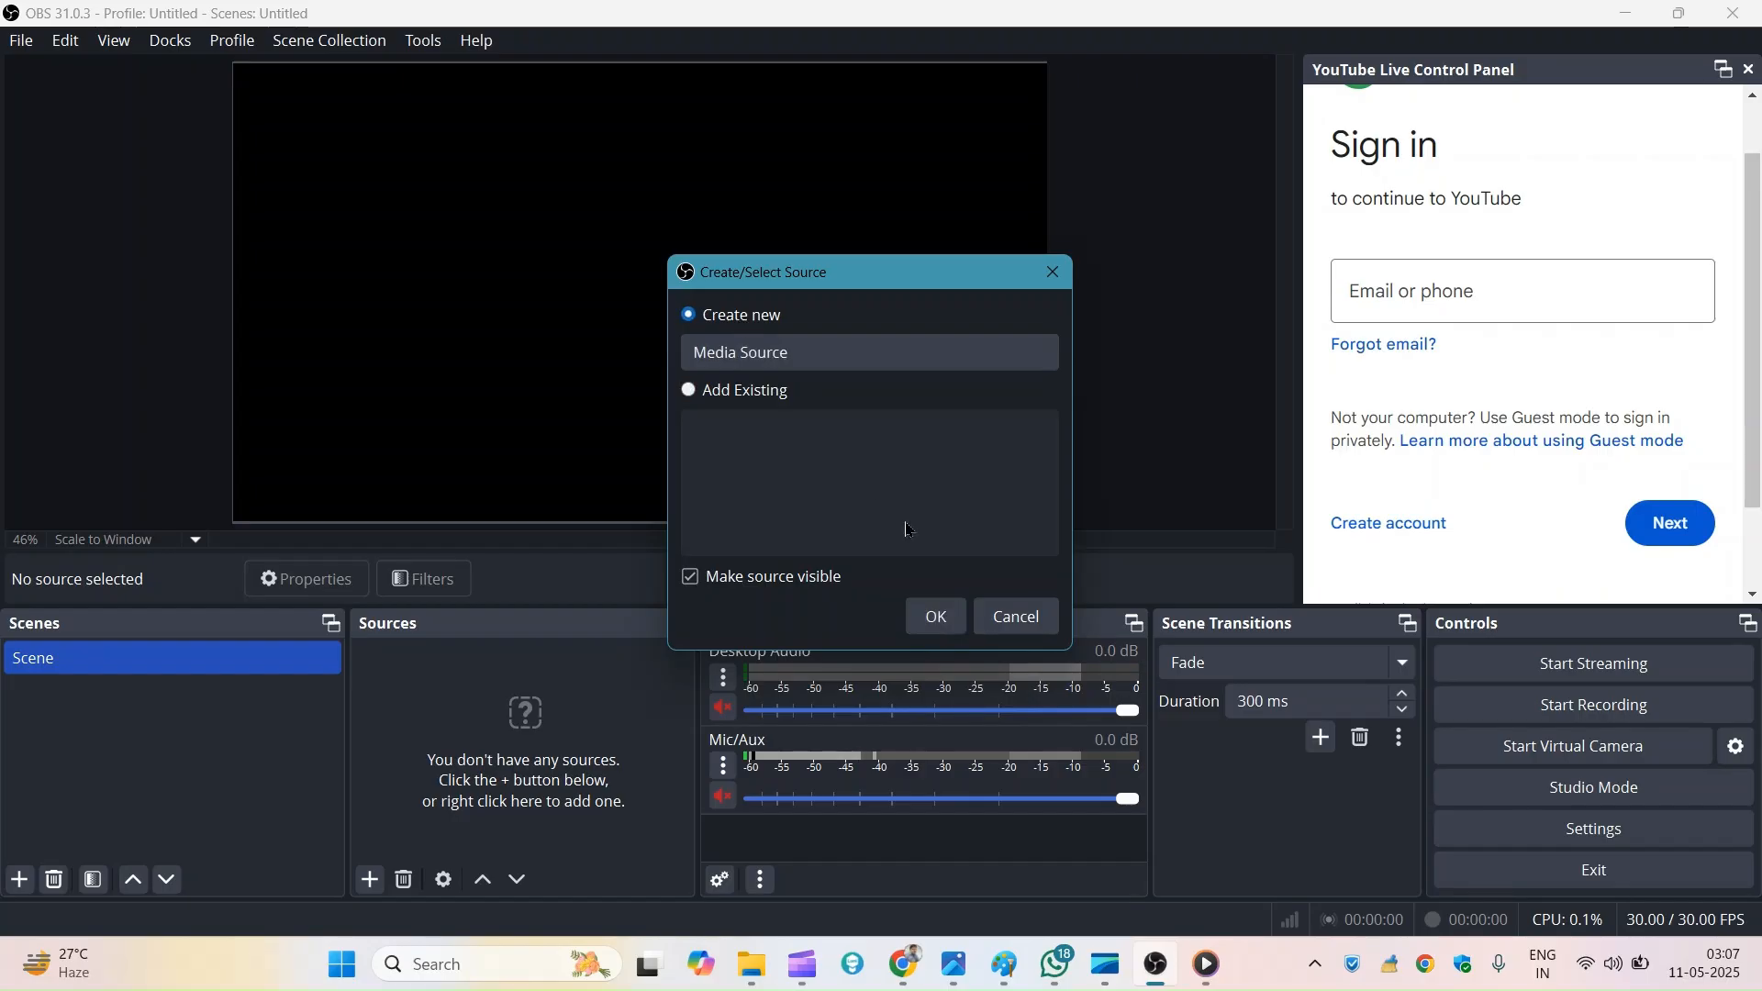
pyautogui.click(933, 616)
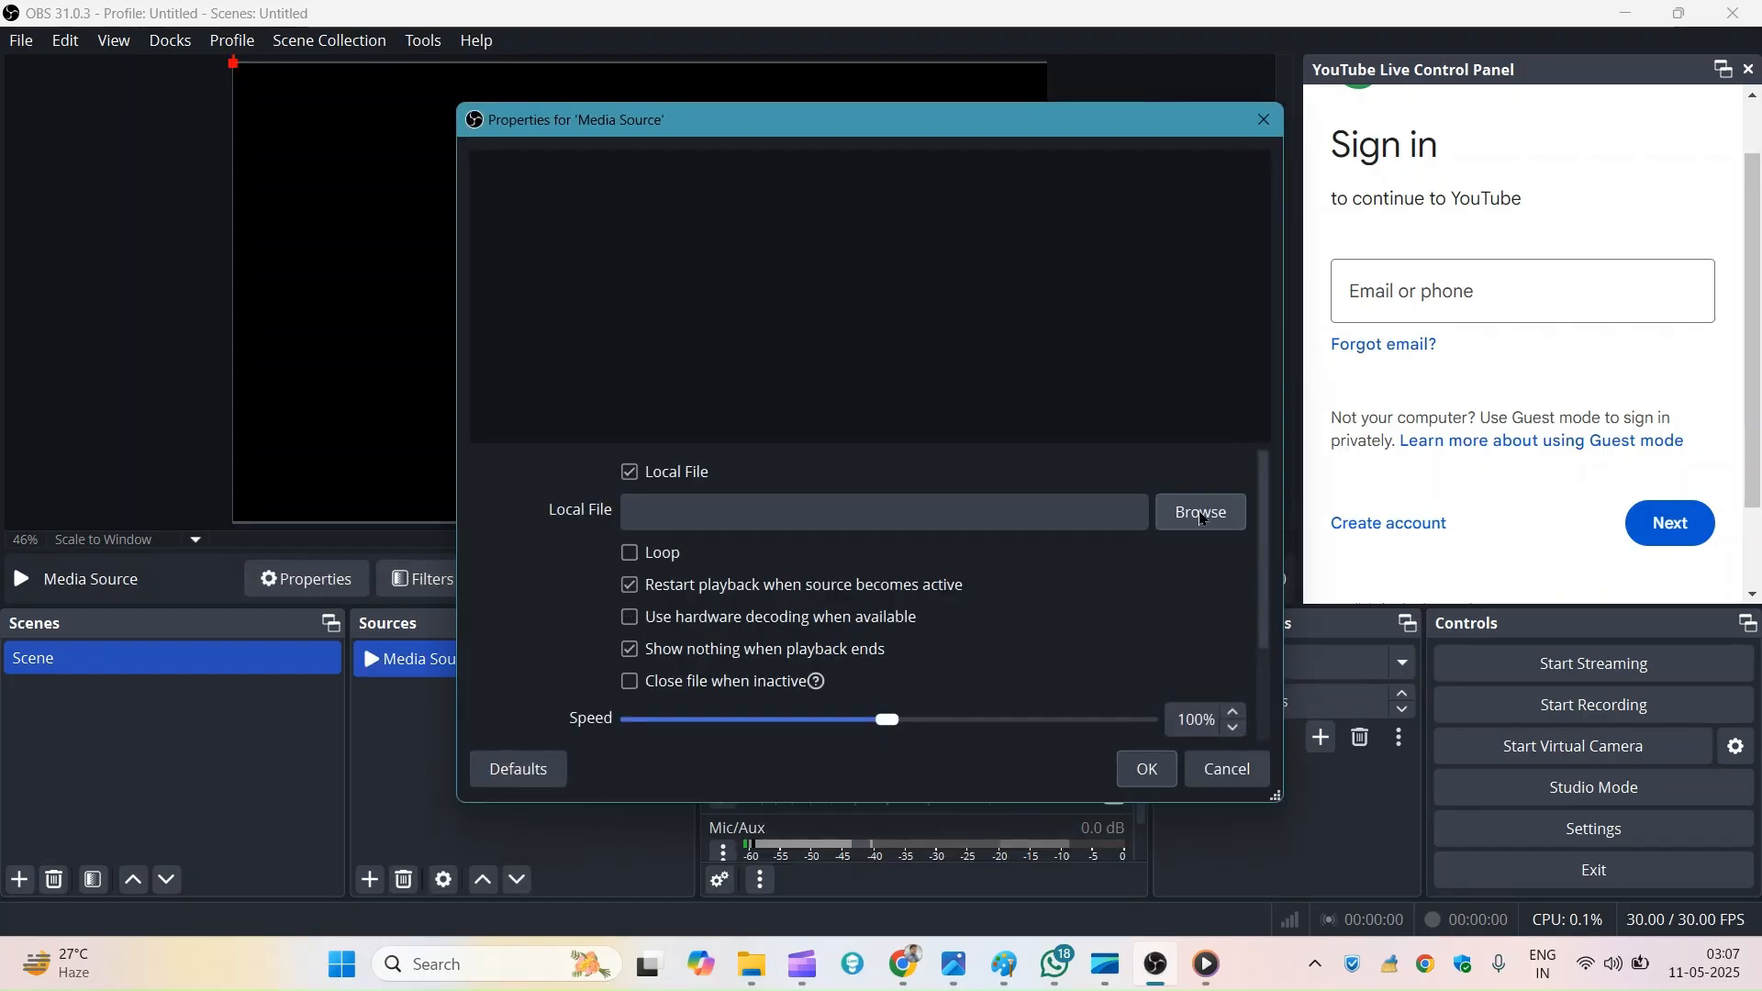
# Step: Close the open media player, load the Downloads video "Moodle - Made with Clipchamp" as the media source's local file and confirm the properties
pyautogui.click(1197, 511)
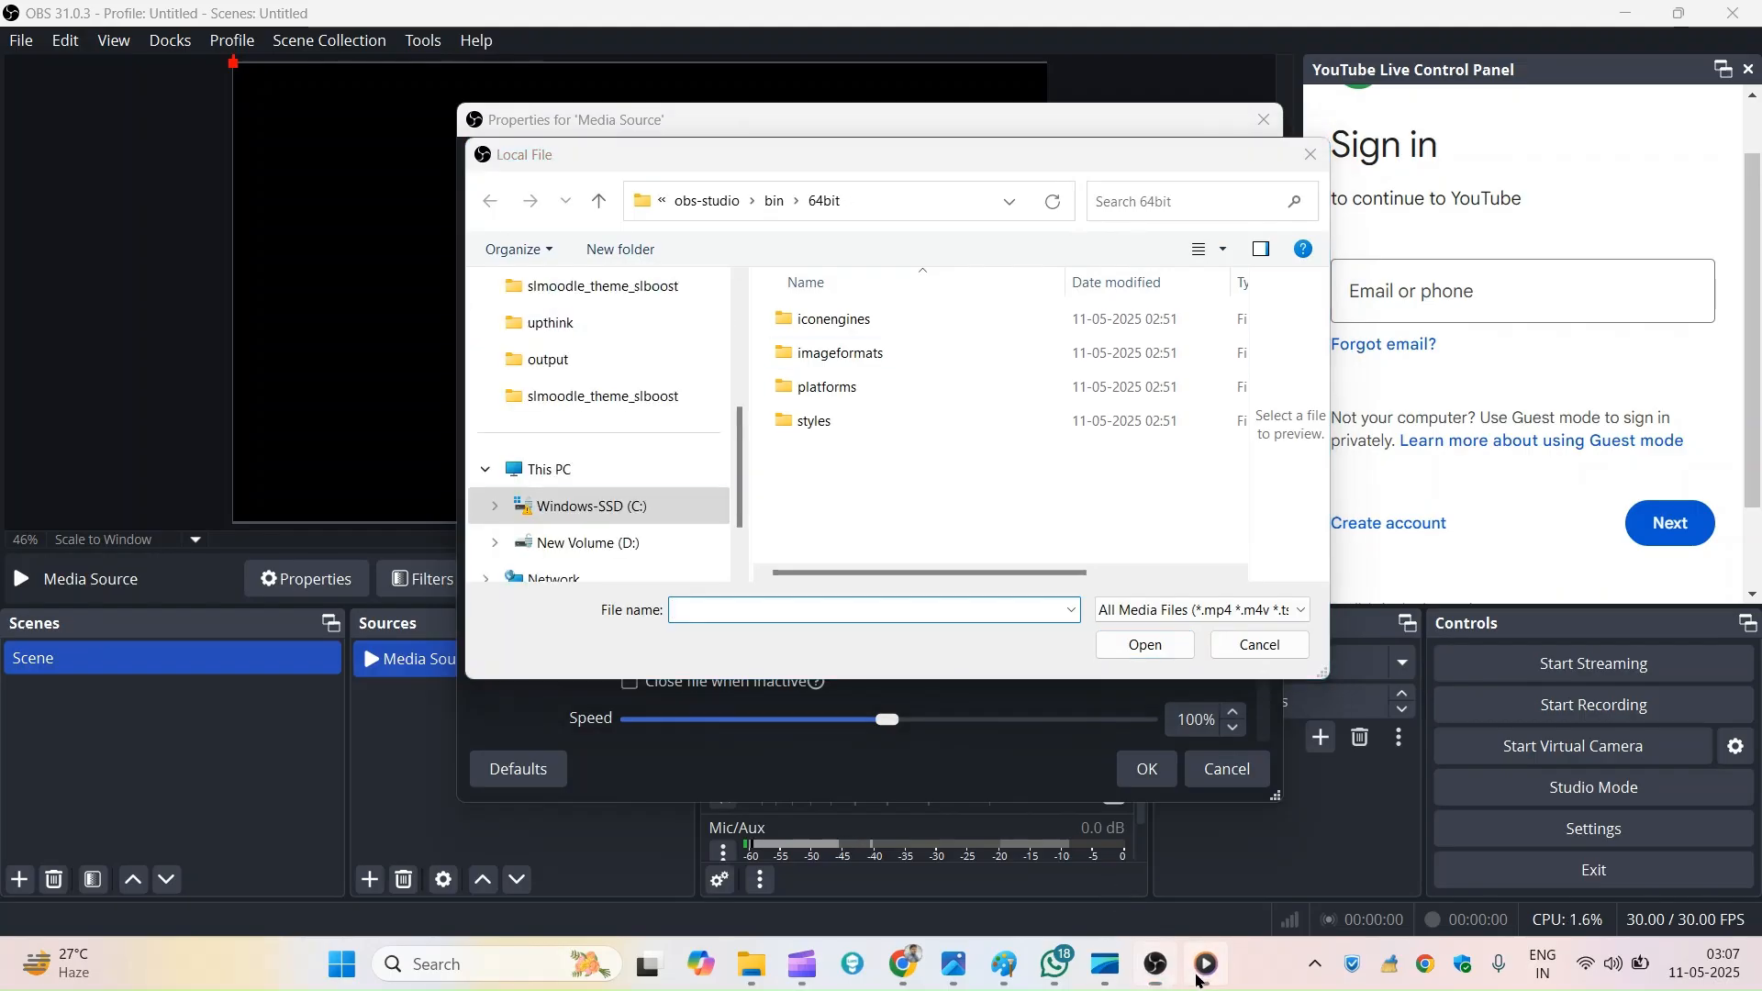
pyautogui.click(1205, 963)
pyautogui.click(1737, 16)
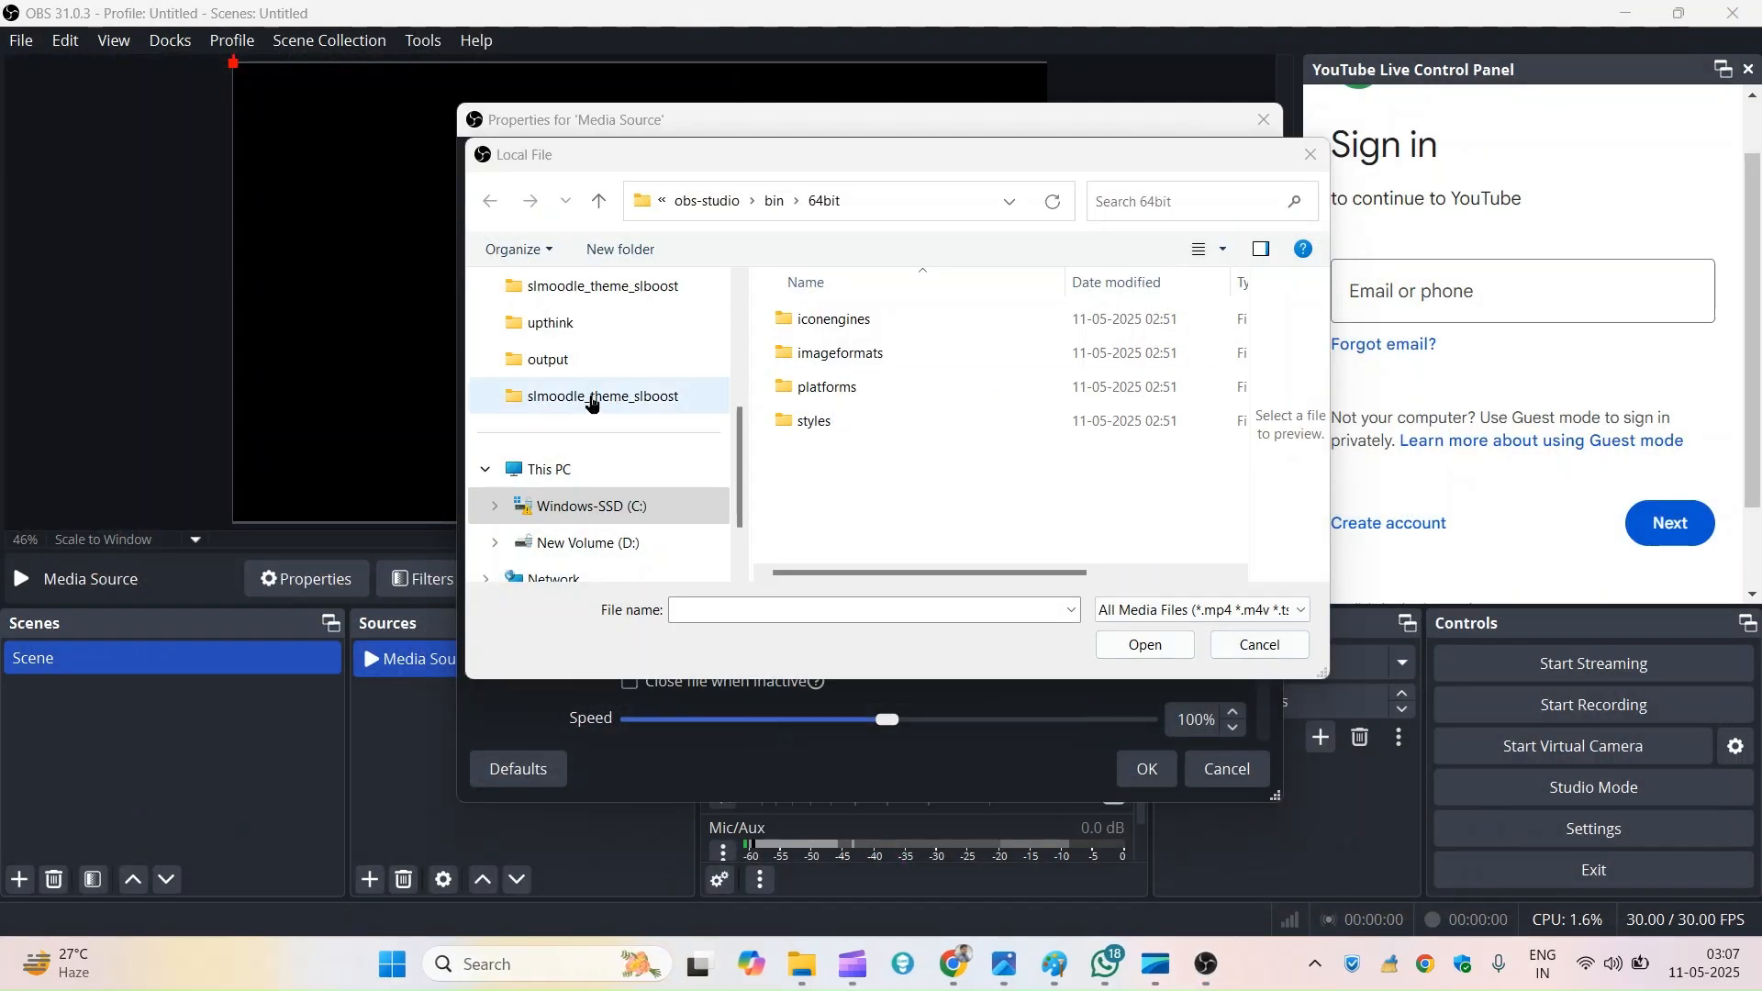
pyautogui.moveTo(740, 468); pyautogui.dragTo(760, 316)
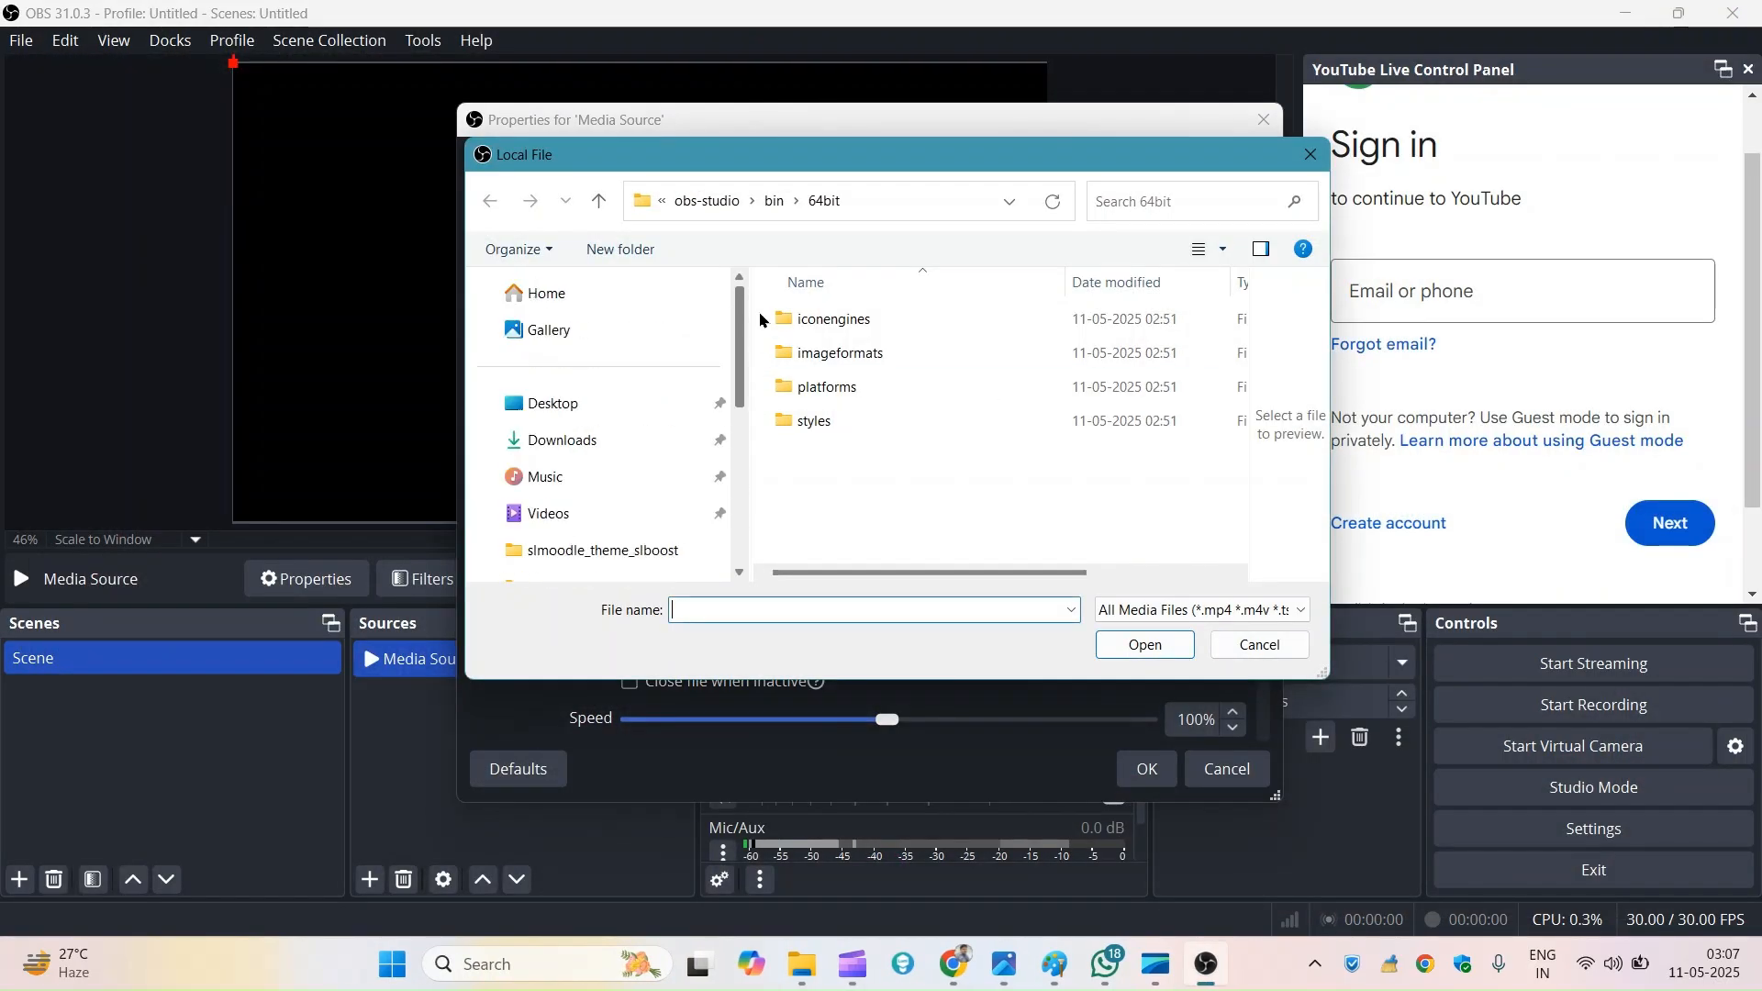
pyautogui.click(561, 442)
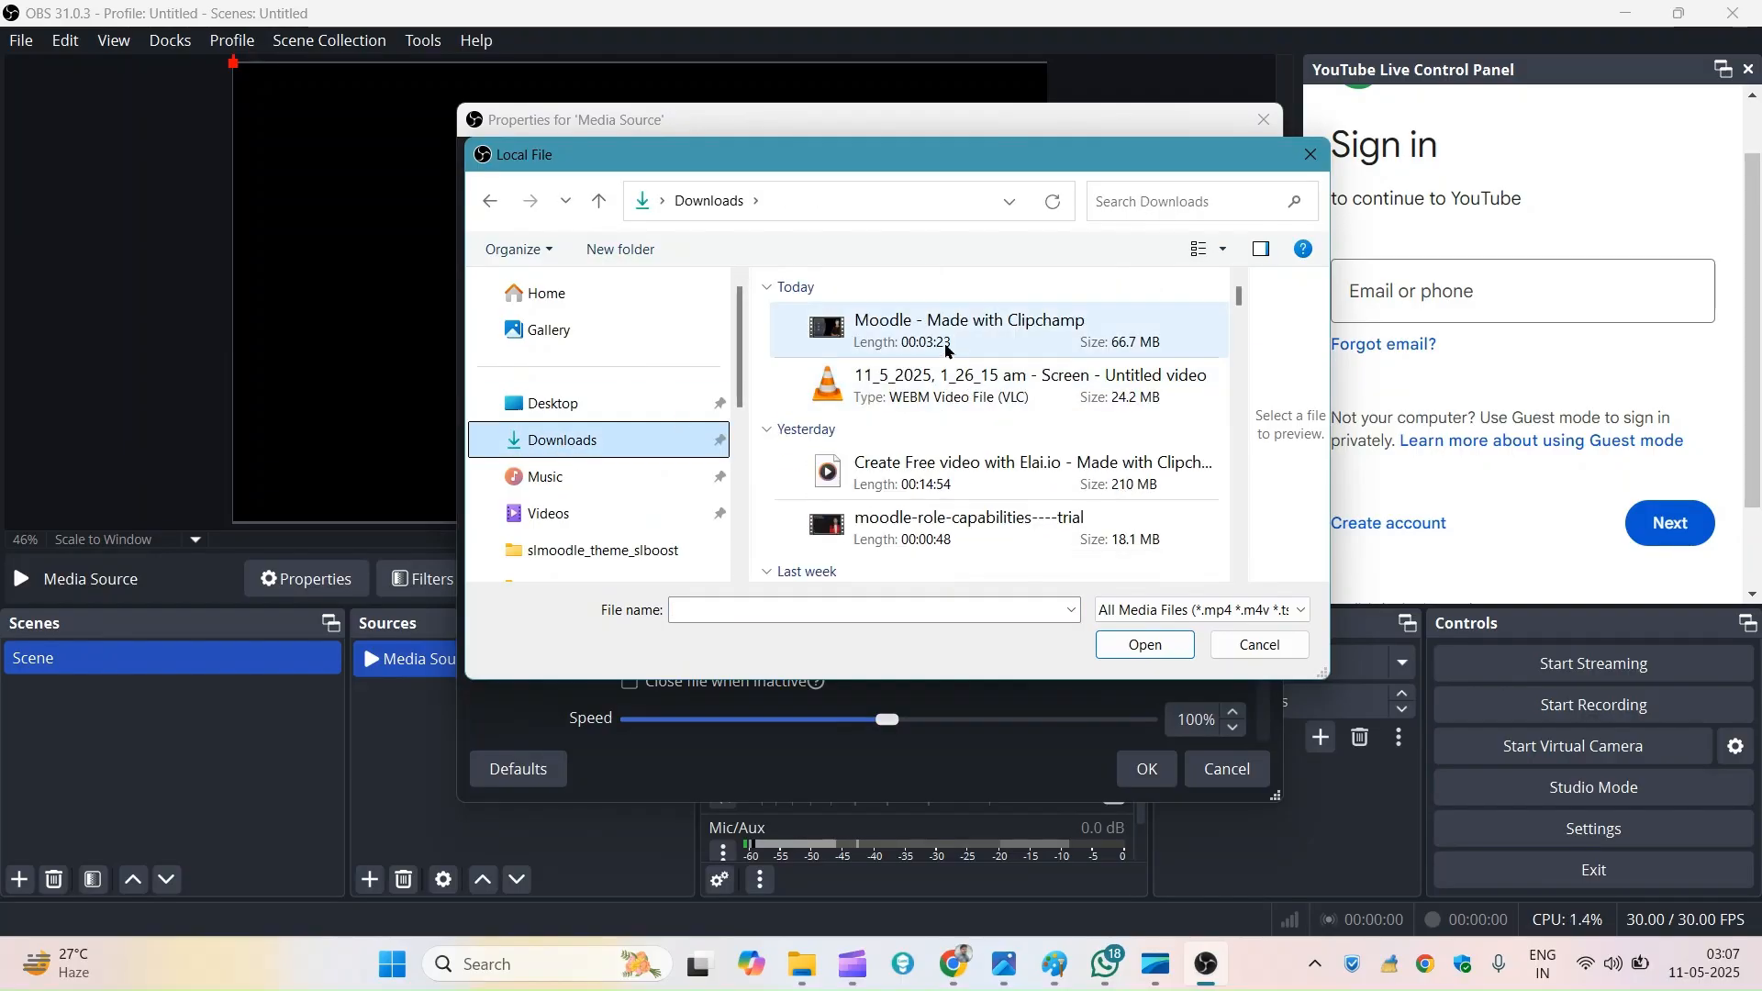
pyautogui.click(887, 346)
pyautogui.doubleClick(943, 340)
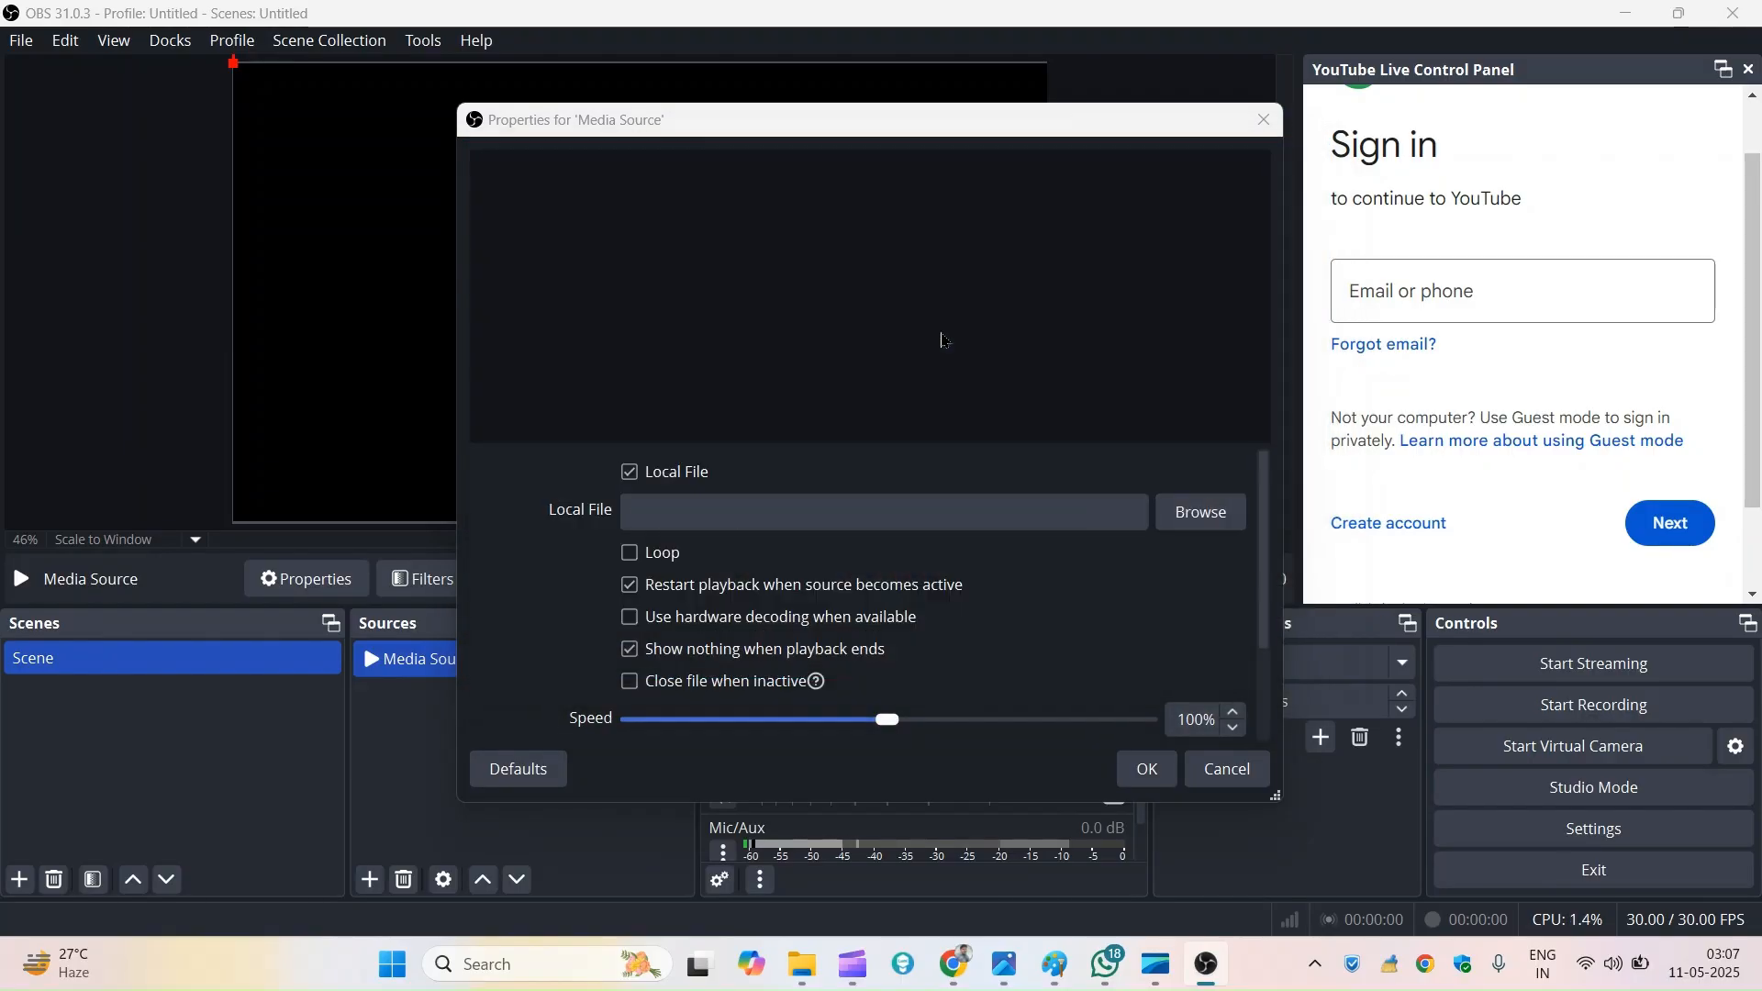
pyautogui.click(1152, 785)
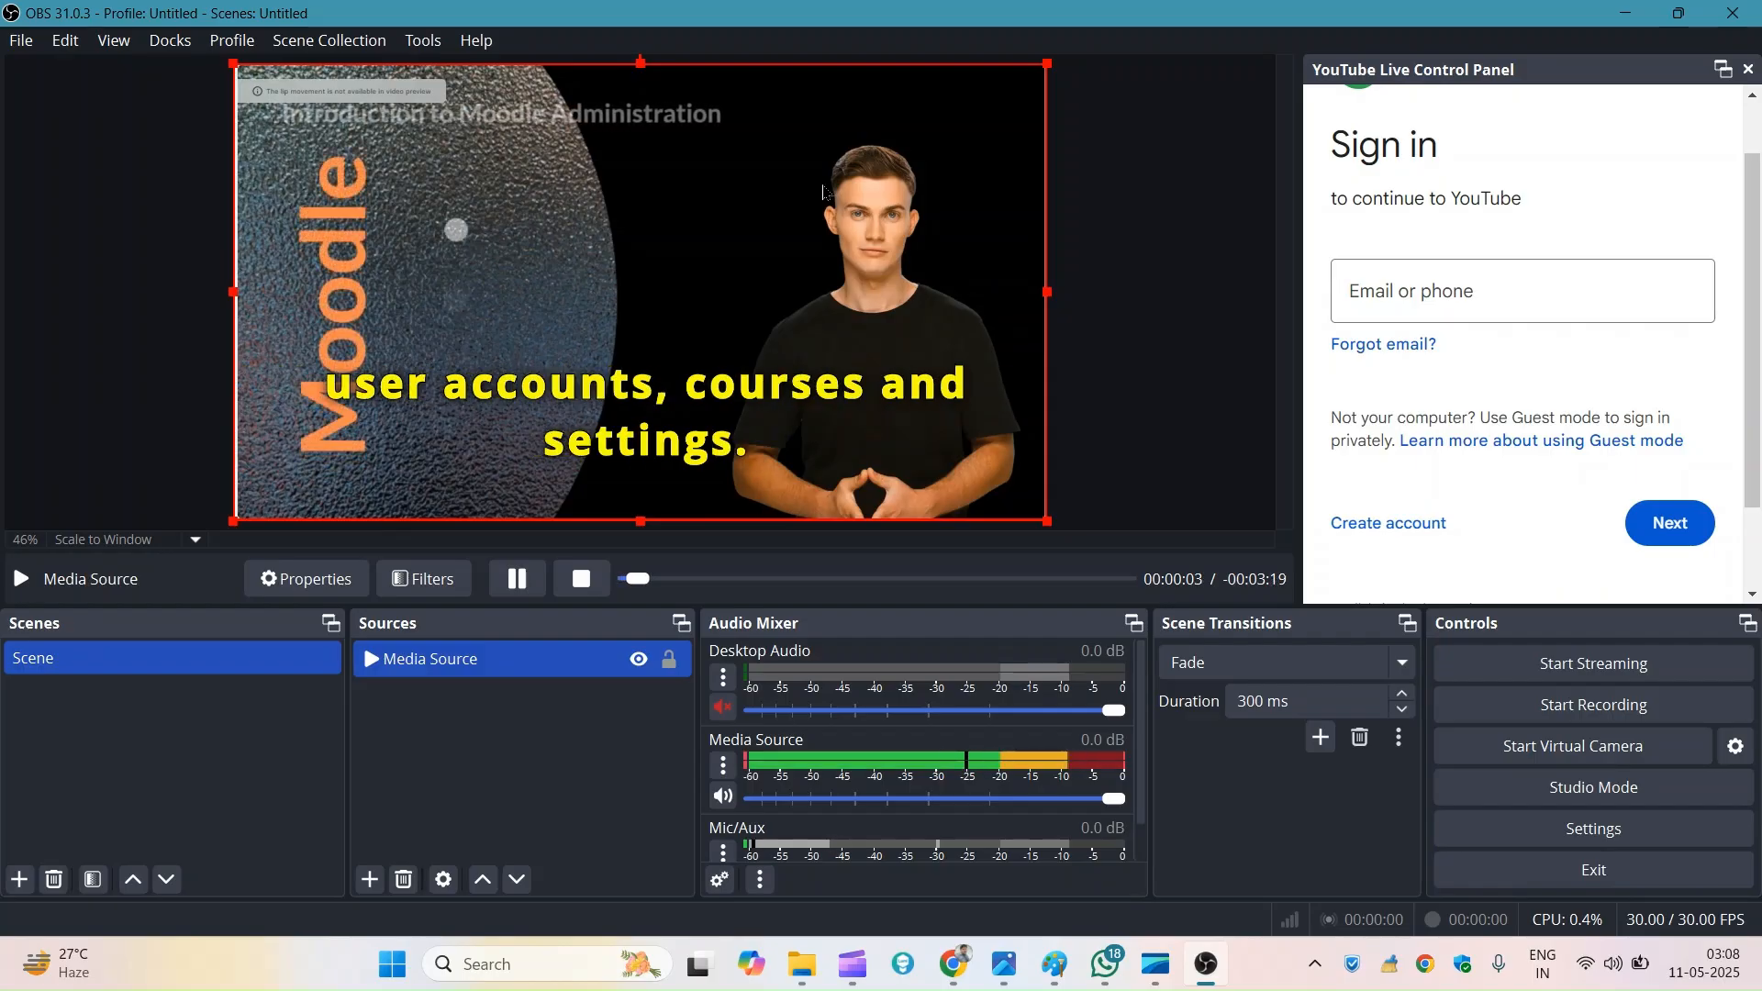
# Step: Close the YouTube Live Control Panel dock and acknowledge the notice about closing dockable windows
pyautogui.click(1749, 70)
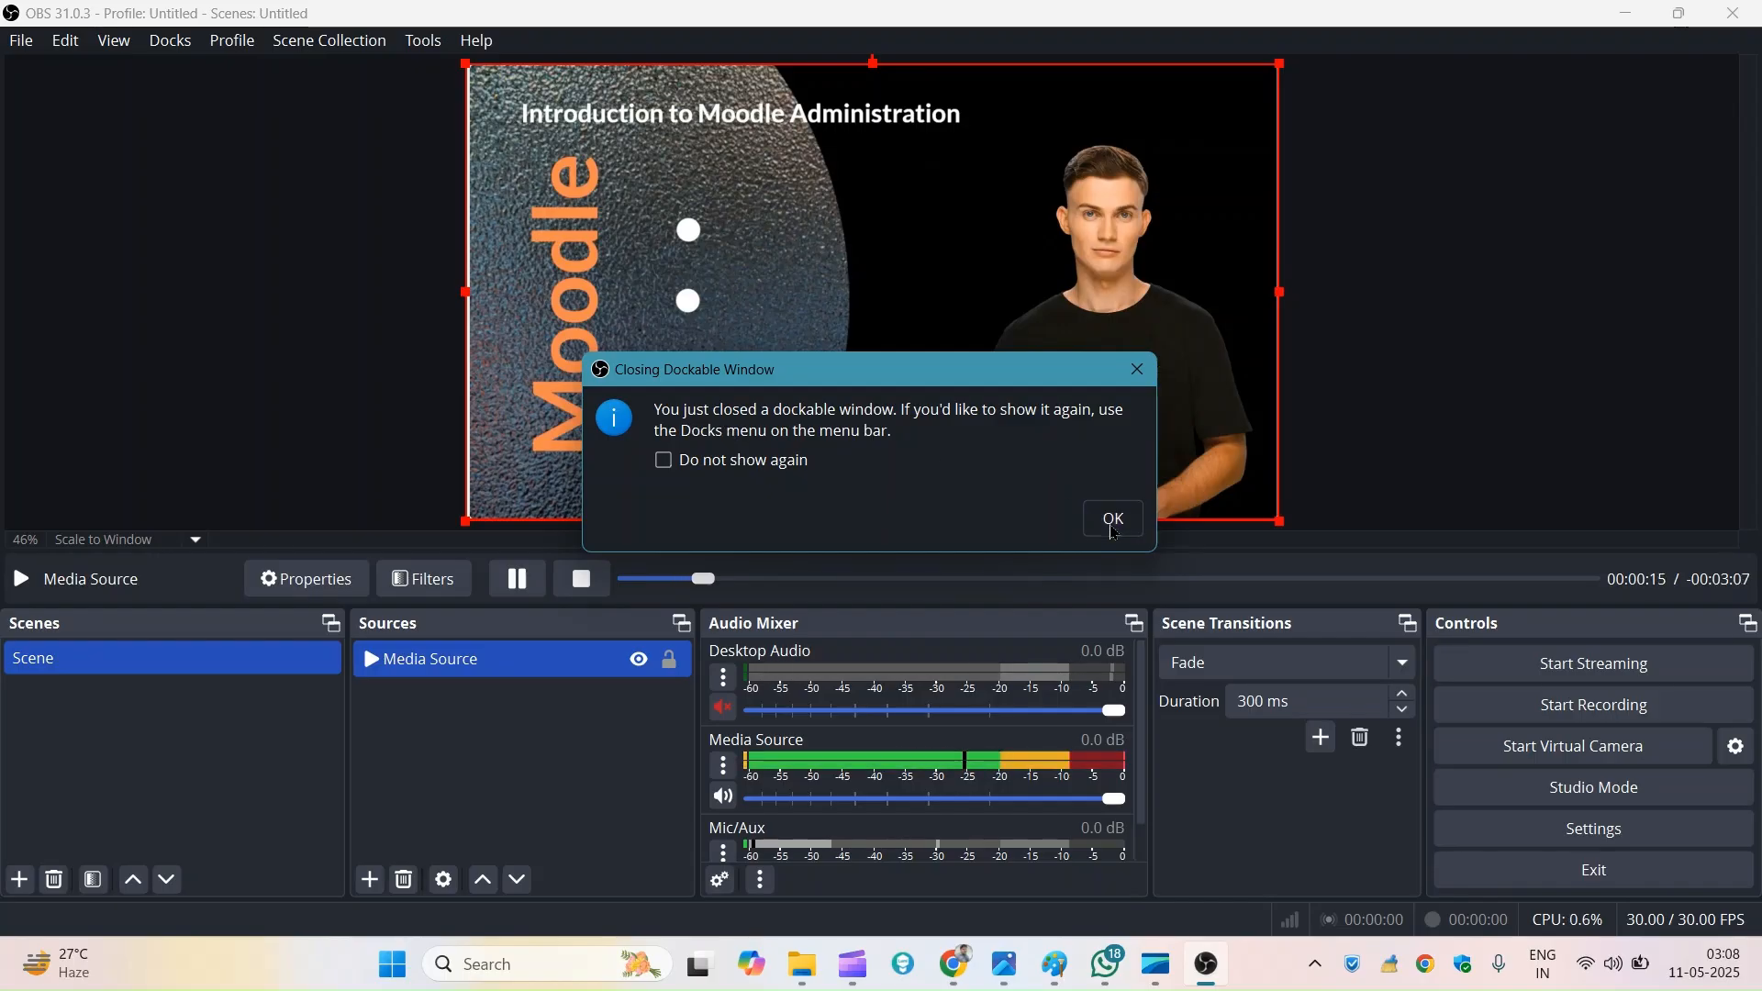
pyautogui.click(752, 468)
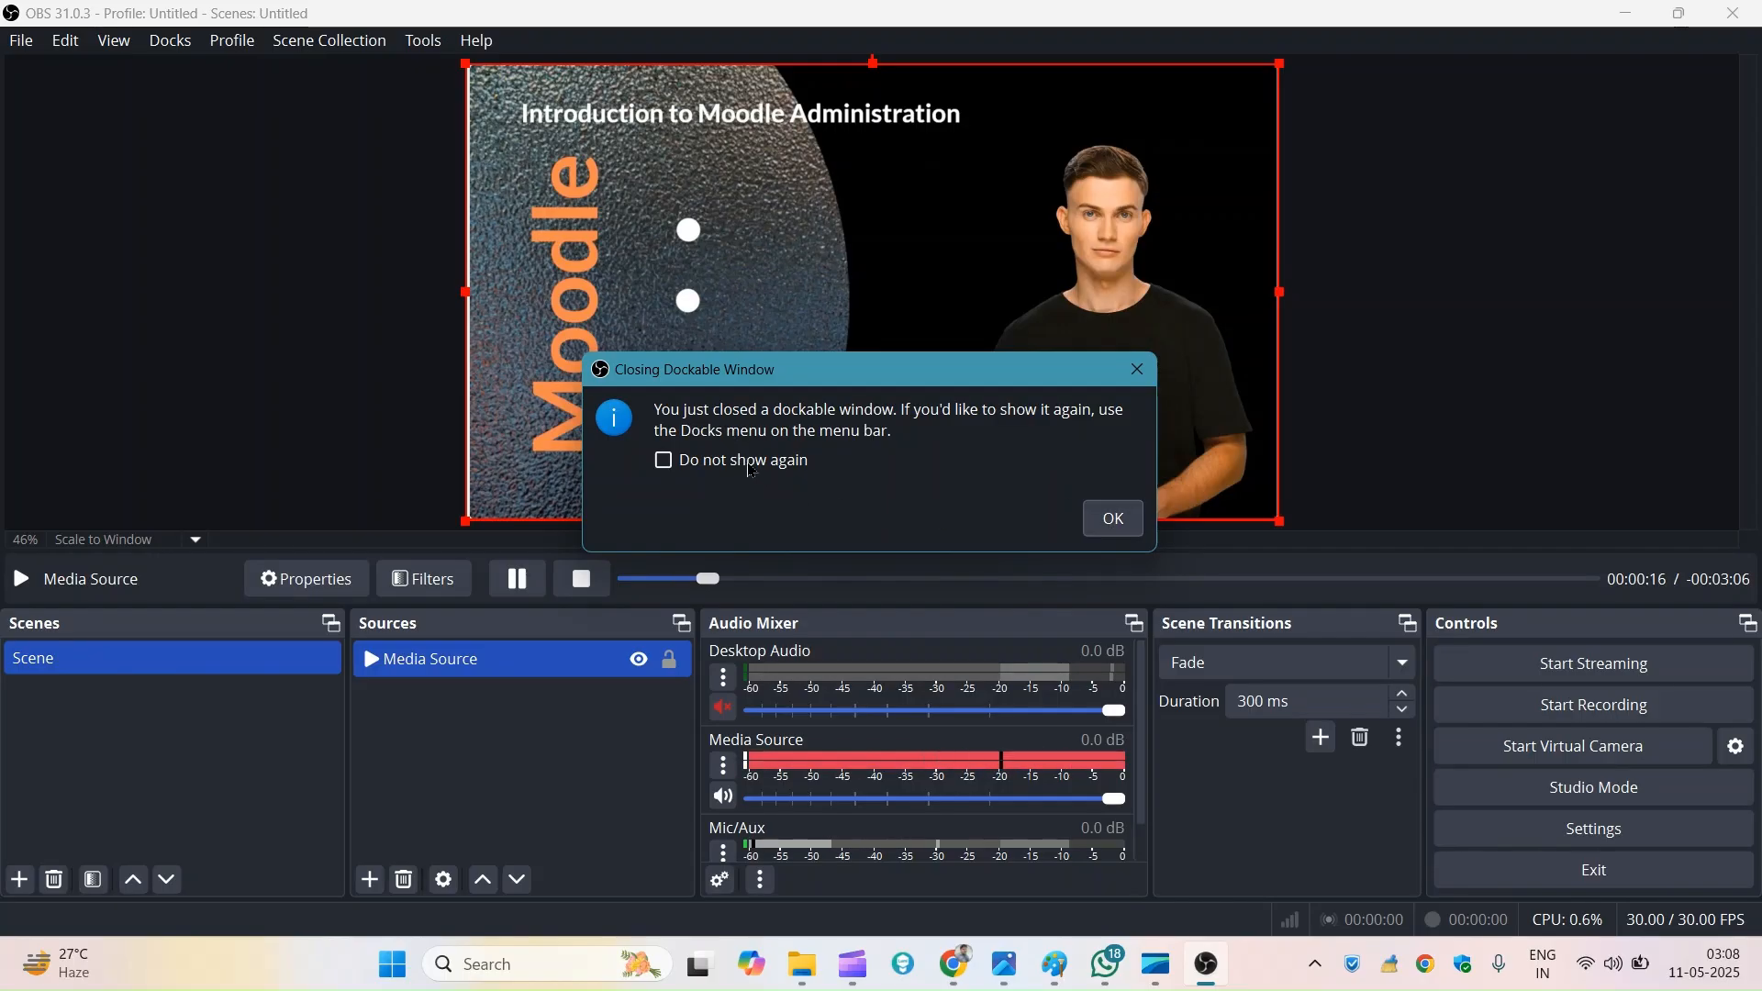
pyautogui.click(1113, 518)
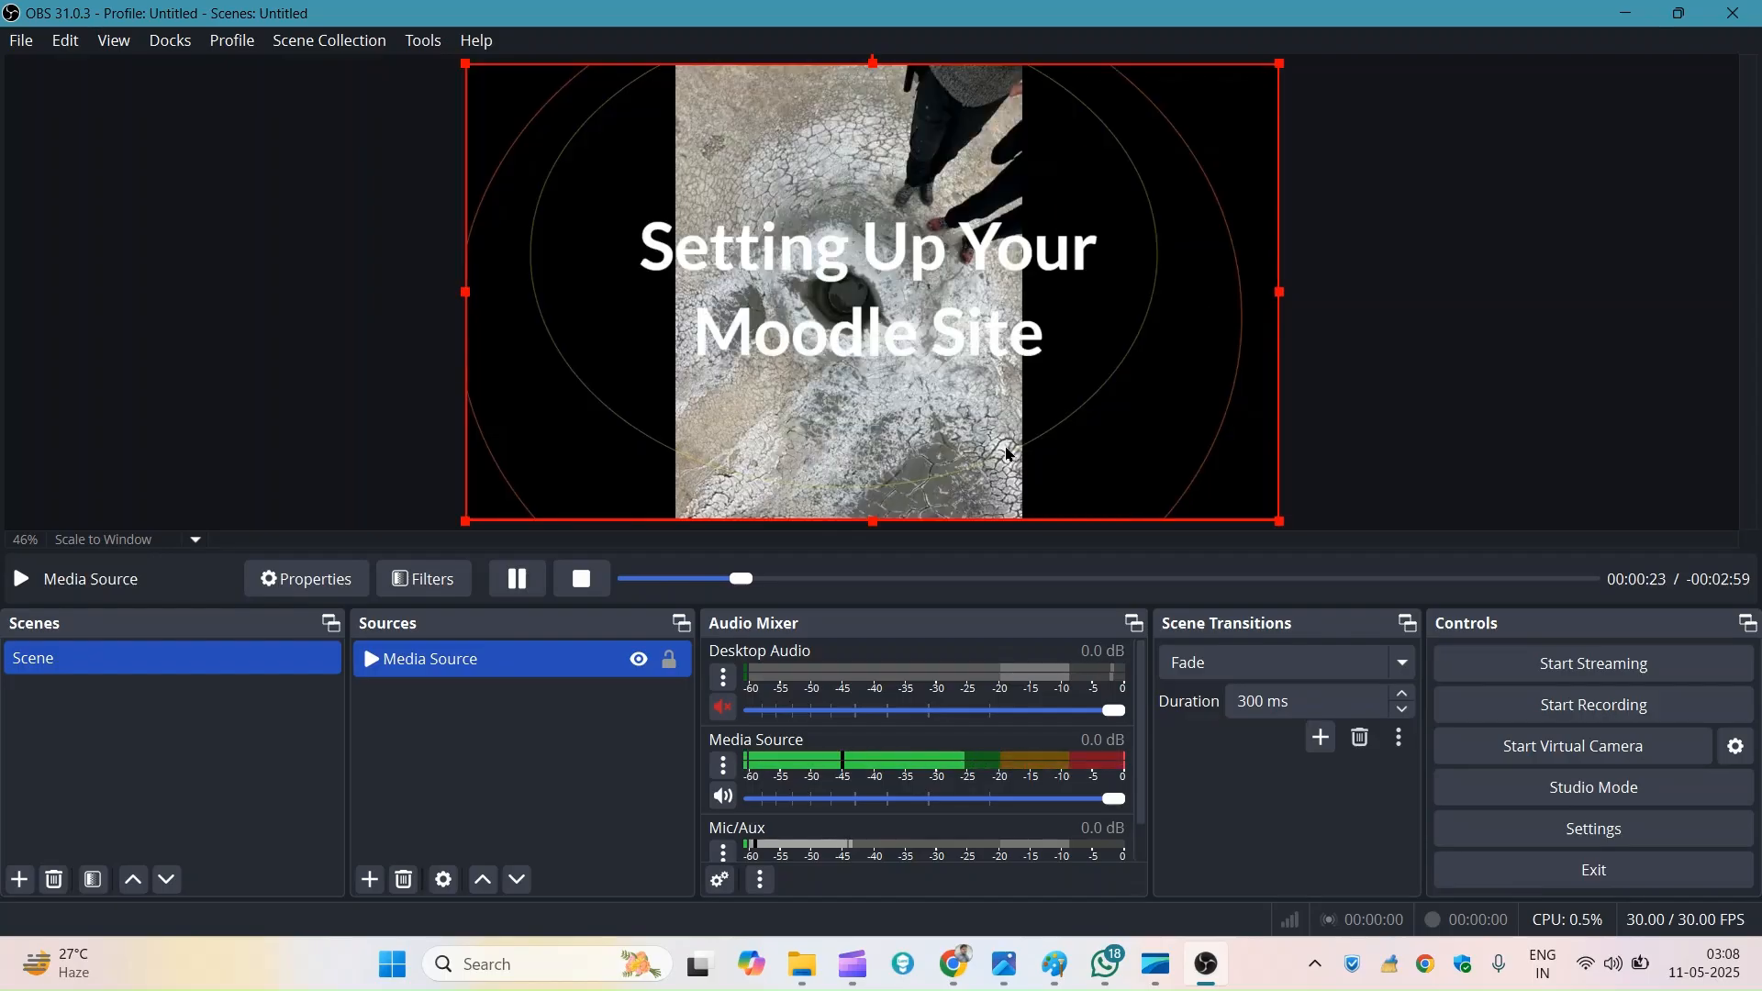
# Step: Start streaming to YouTube and restart the media source's playback from the beginning
pyautogui.click(1553, 677)
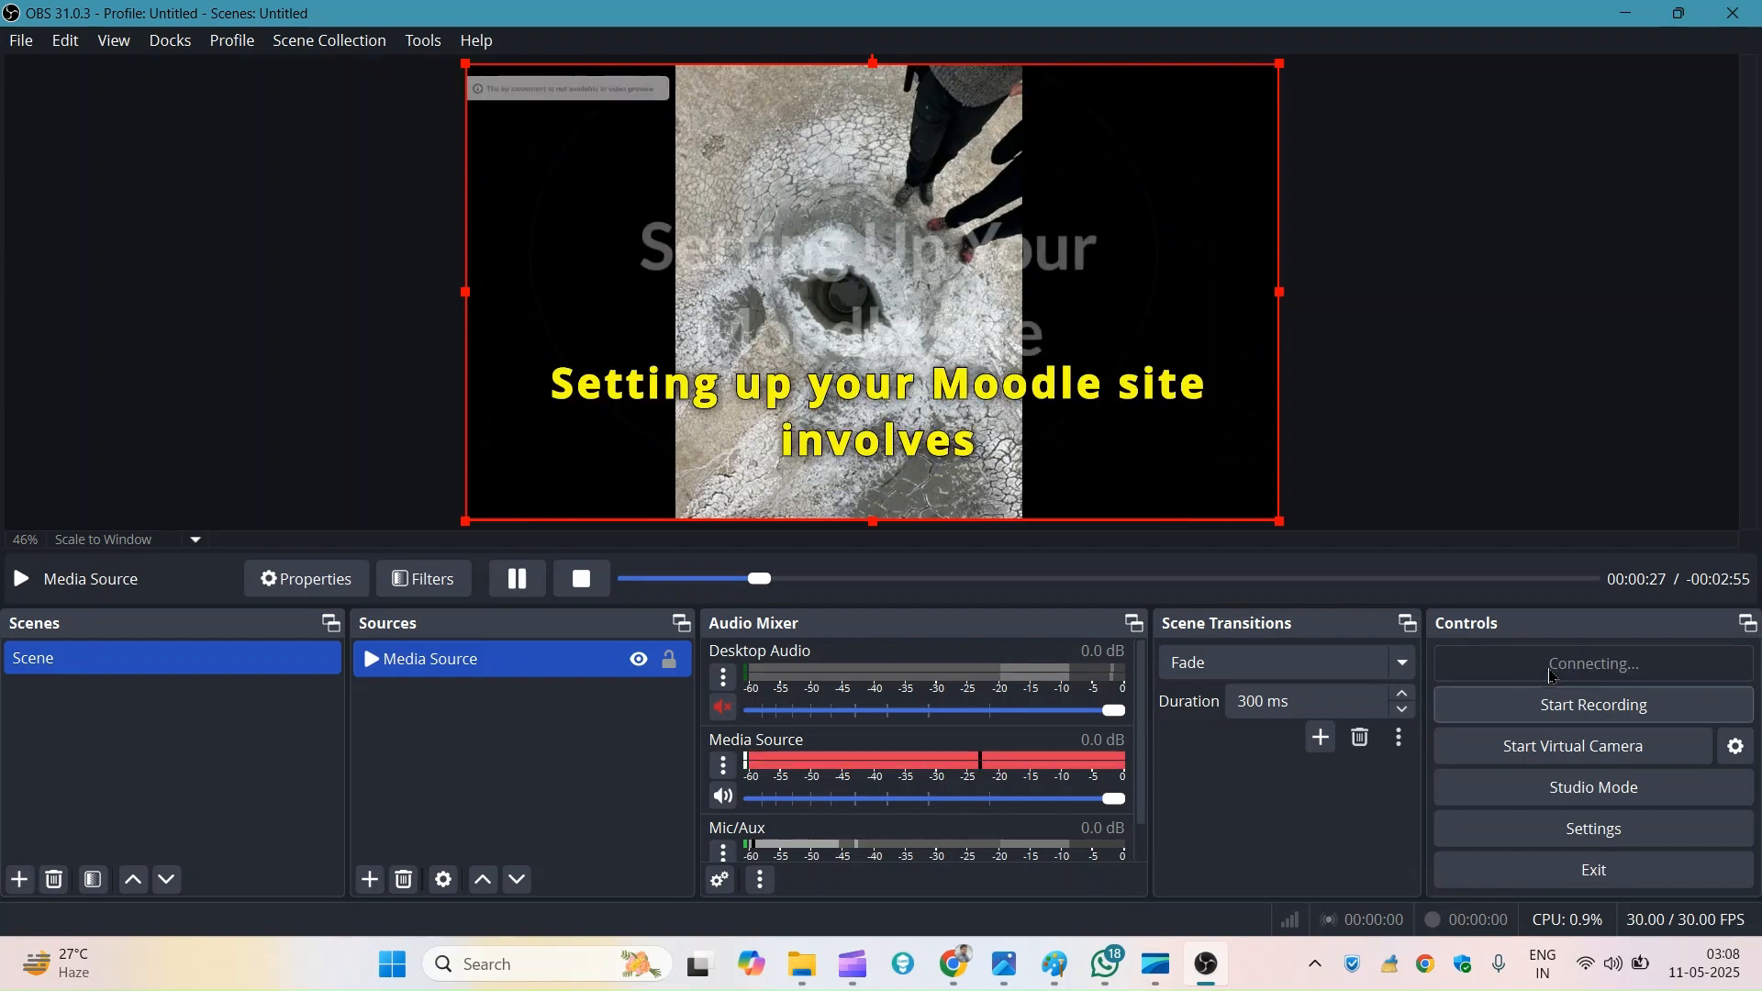
pyautogui.click(580, 591)
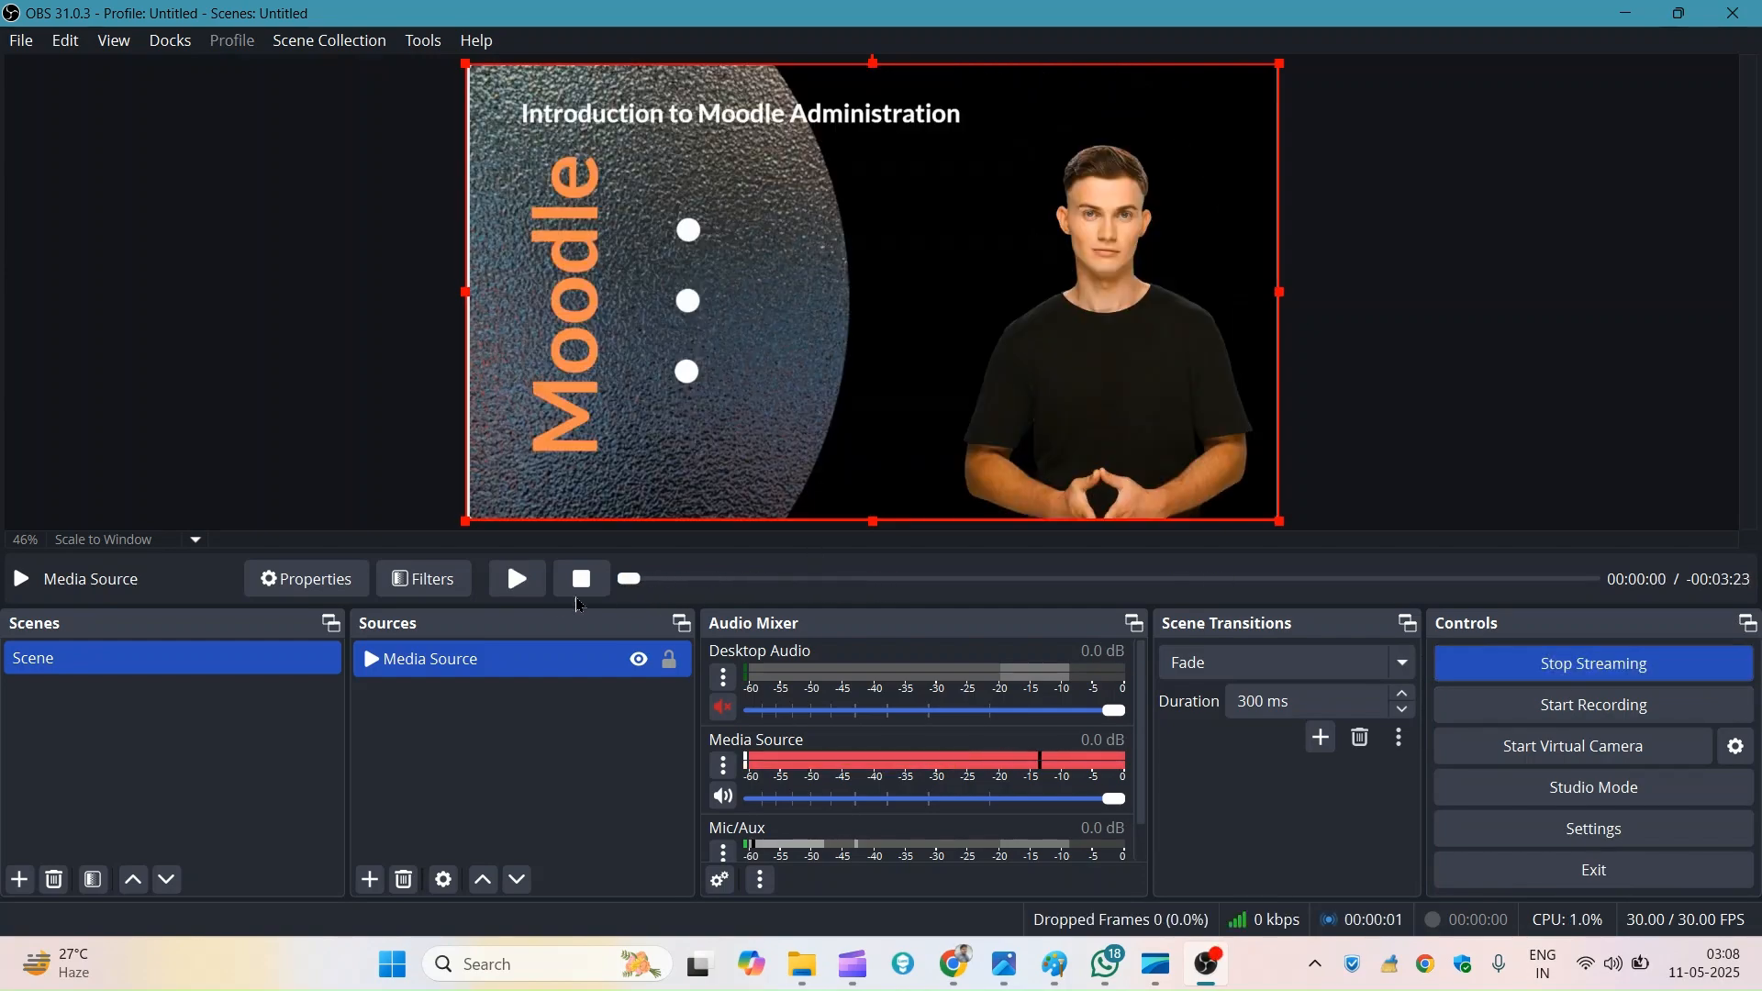
pyautogui.click(516, 578)
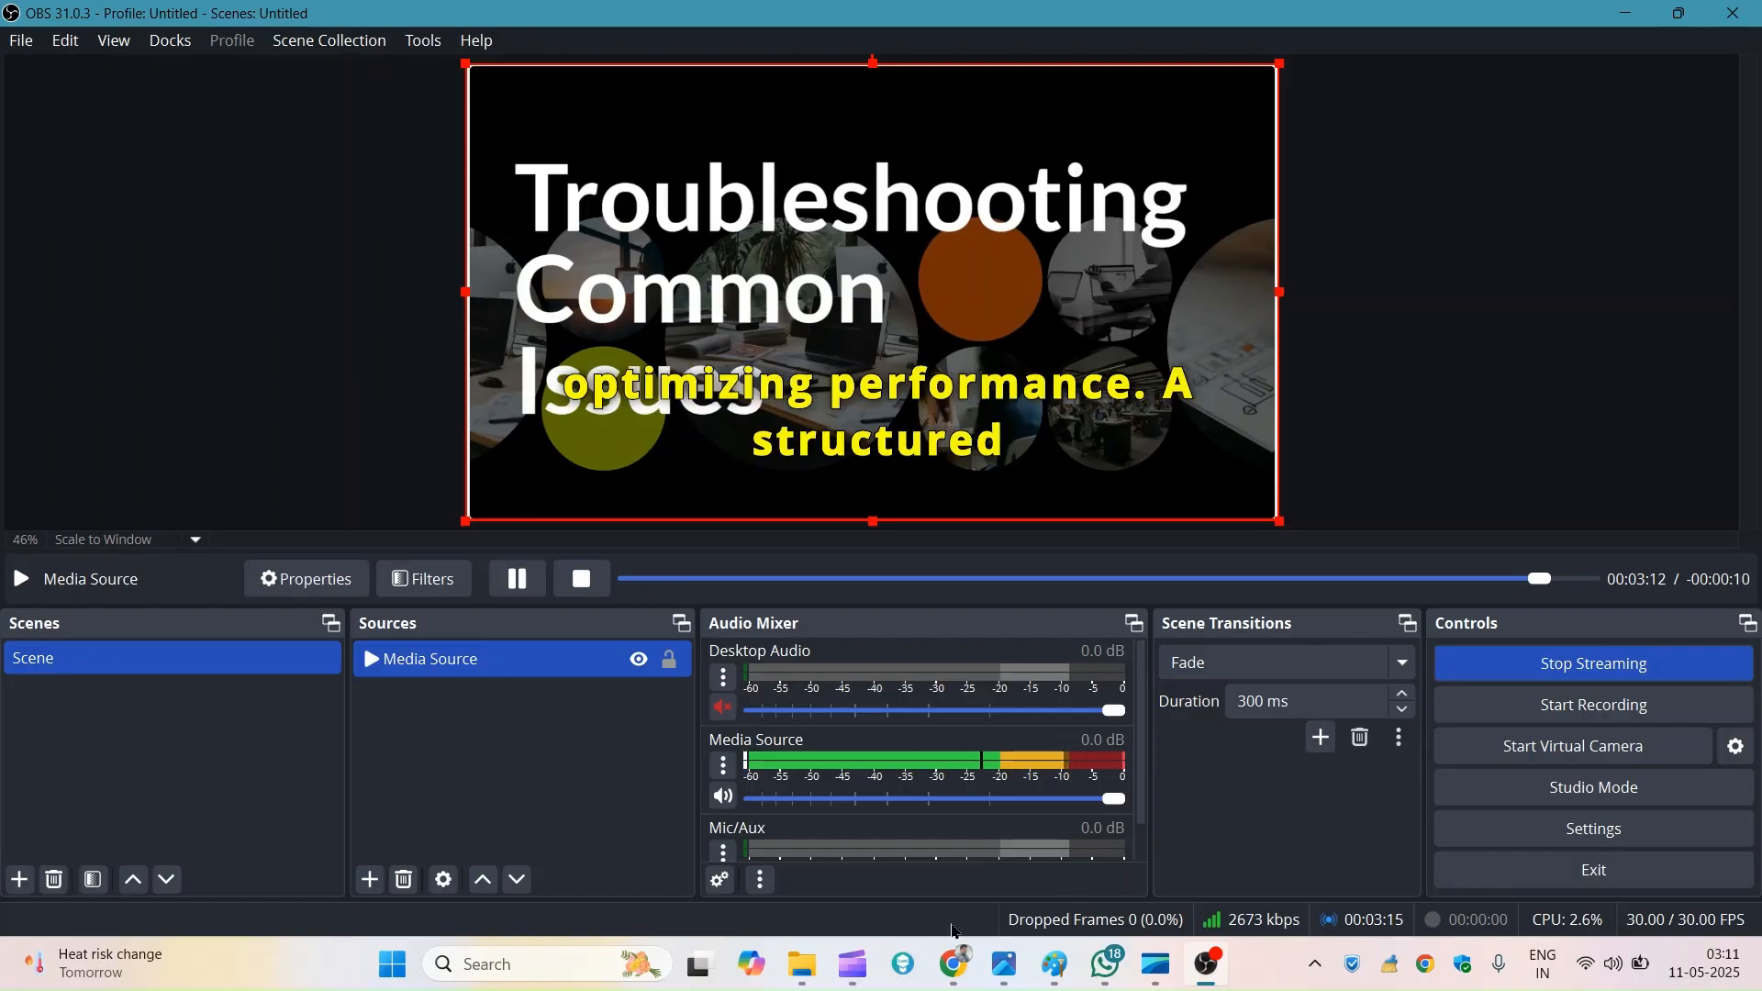
# Step: Check the live stream in YouTube Studio, return to OBS Studio and stop streaming
pyautogui.click(974, 968)
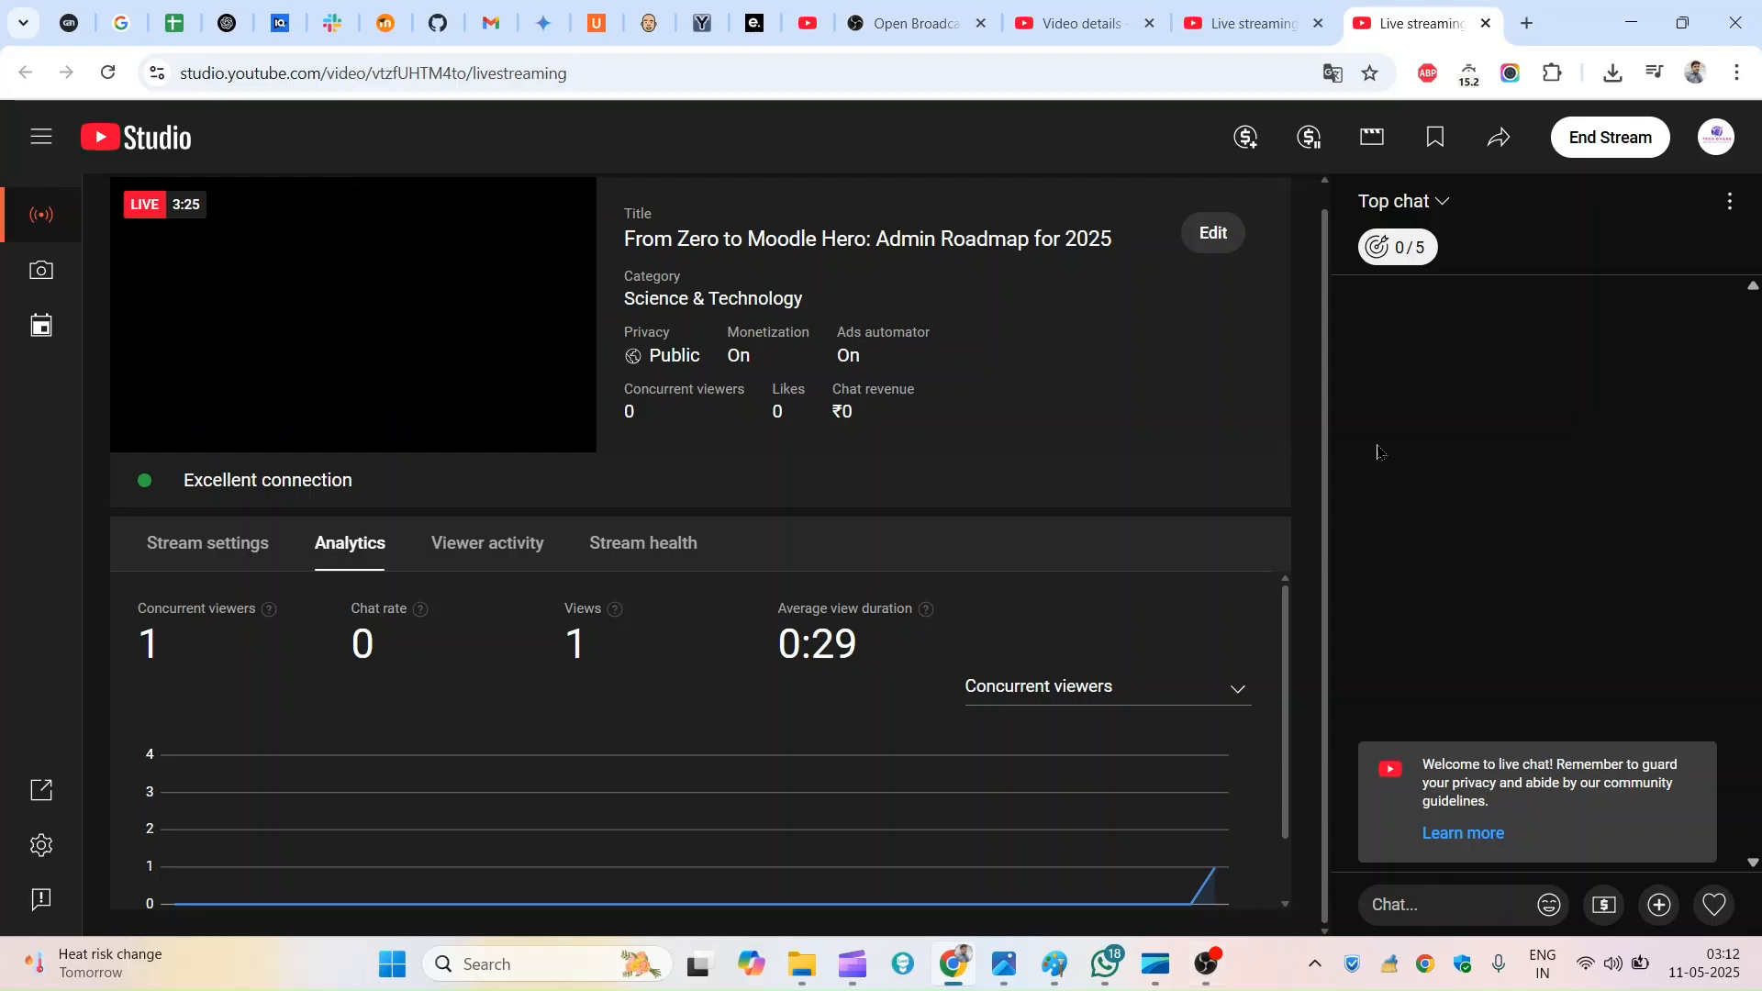
pyautogui.click(1204, 959)
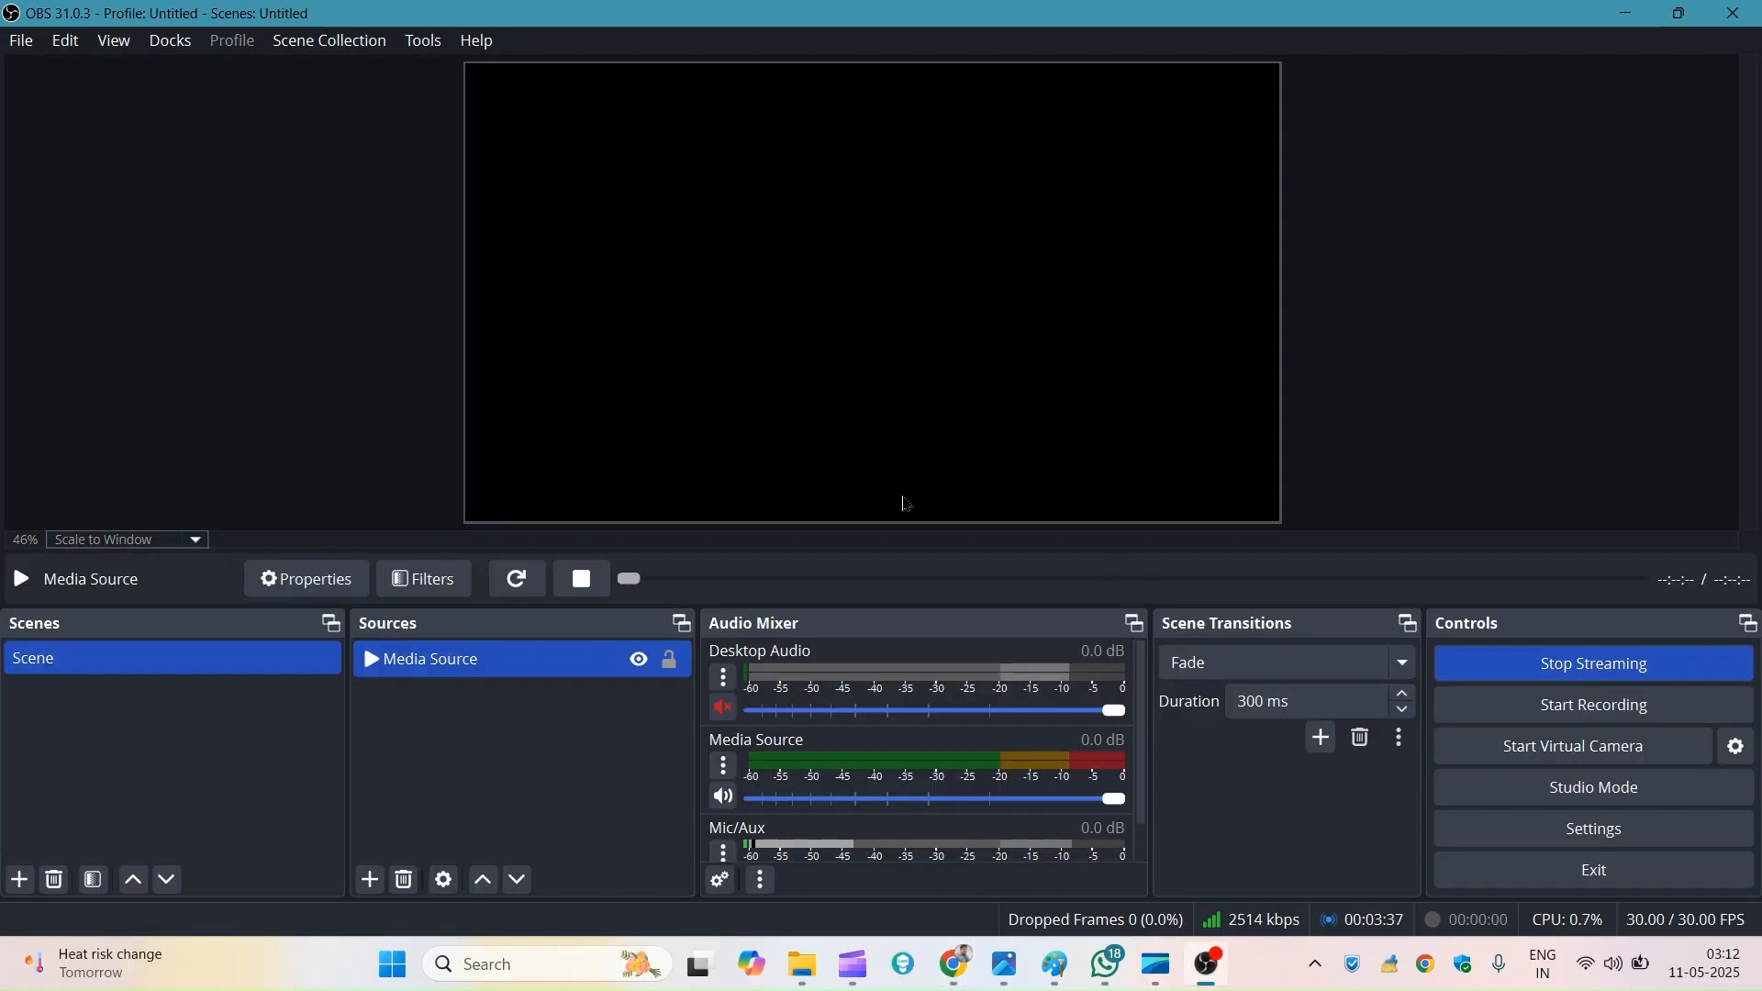
pyautogui.click(1539, 673)
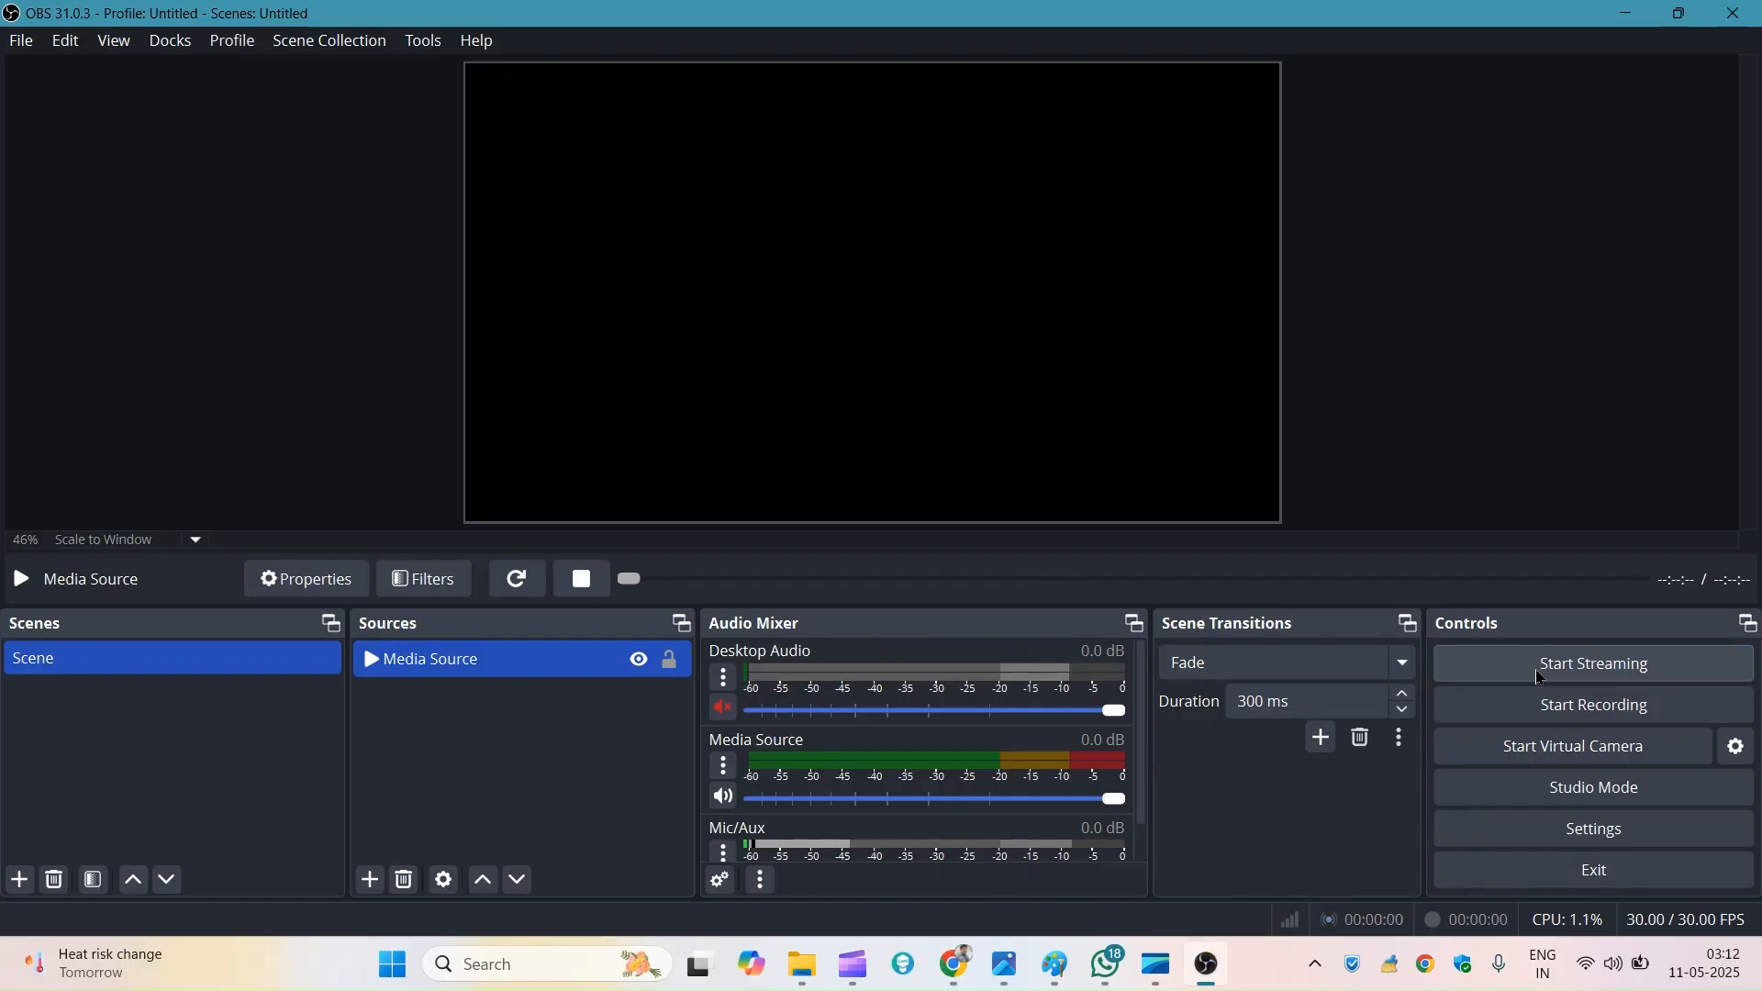
# Step: Minimize OBS Studio and end the live stream in YouTube Studio, confirming the end
pyautogui.click(1628, 16)
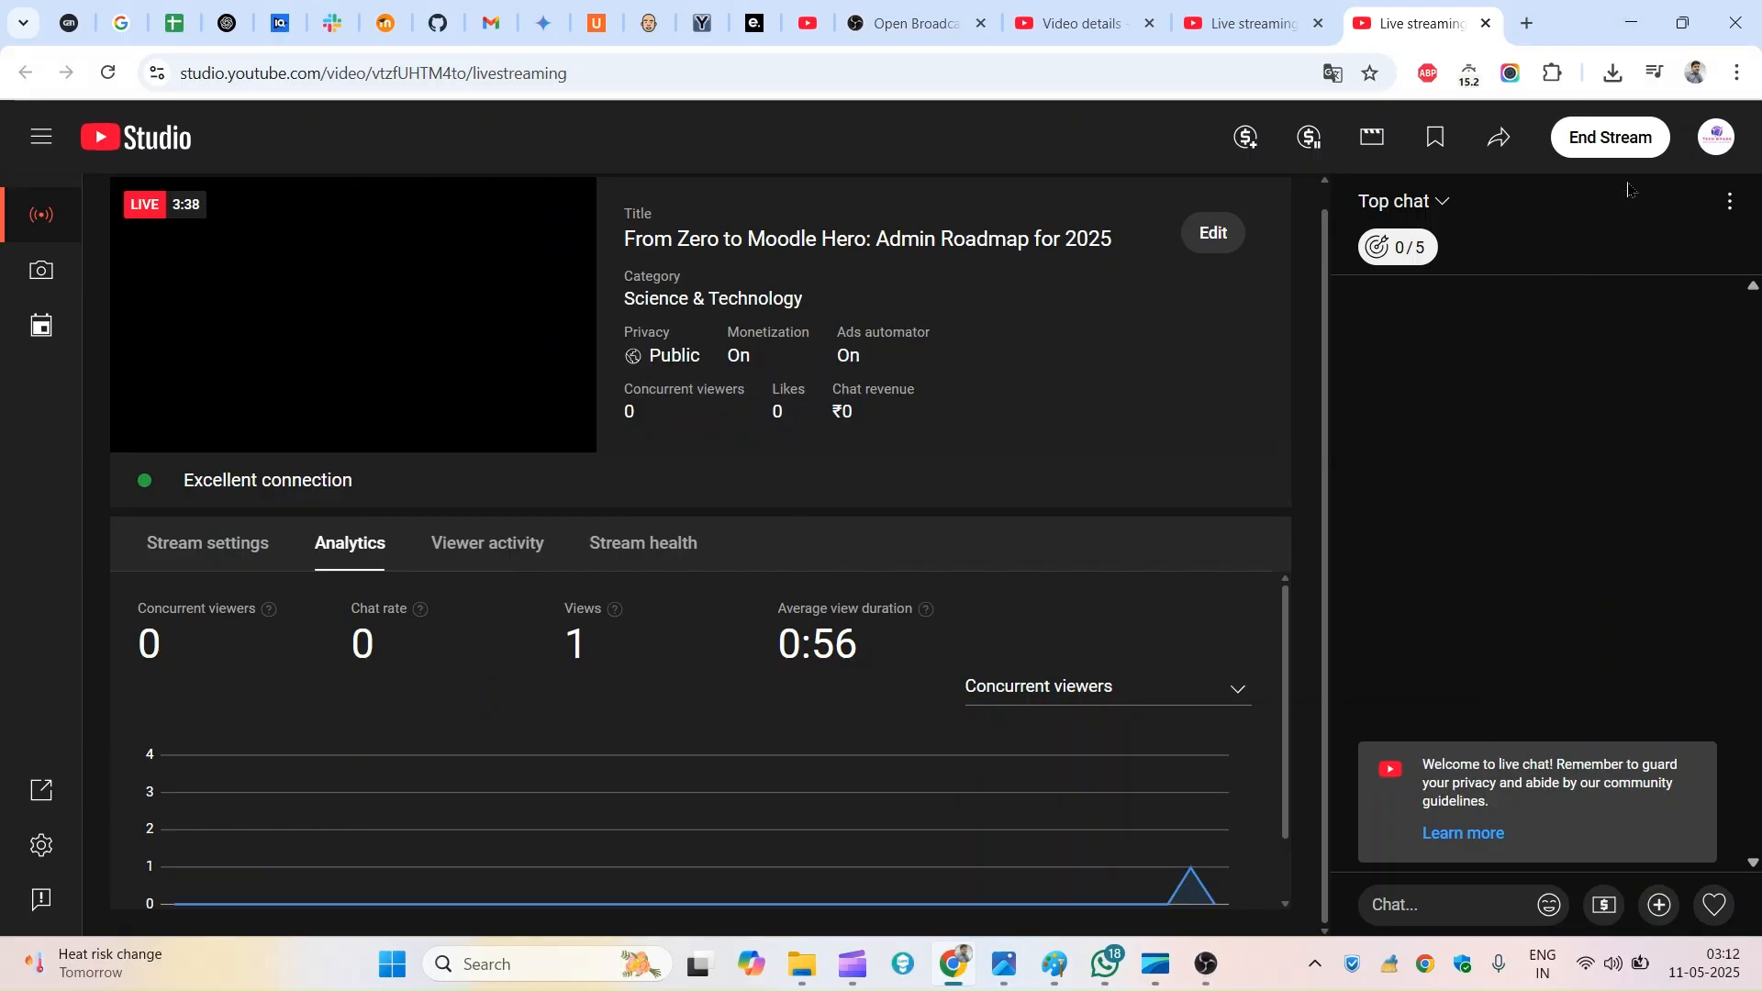
pyautogui.click(1610, 139)
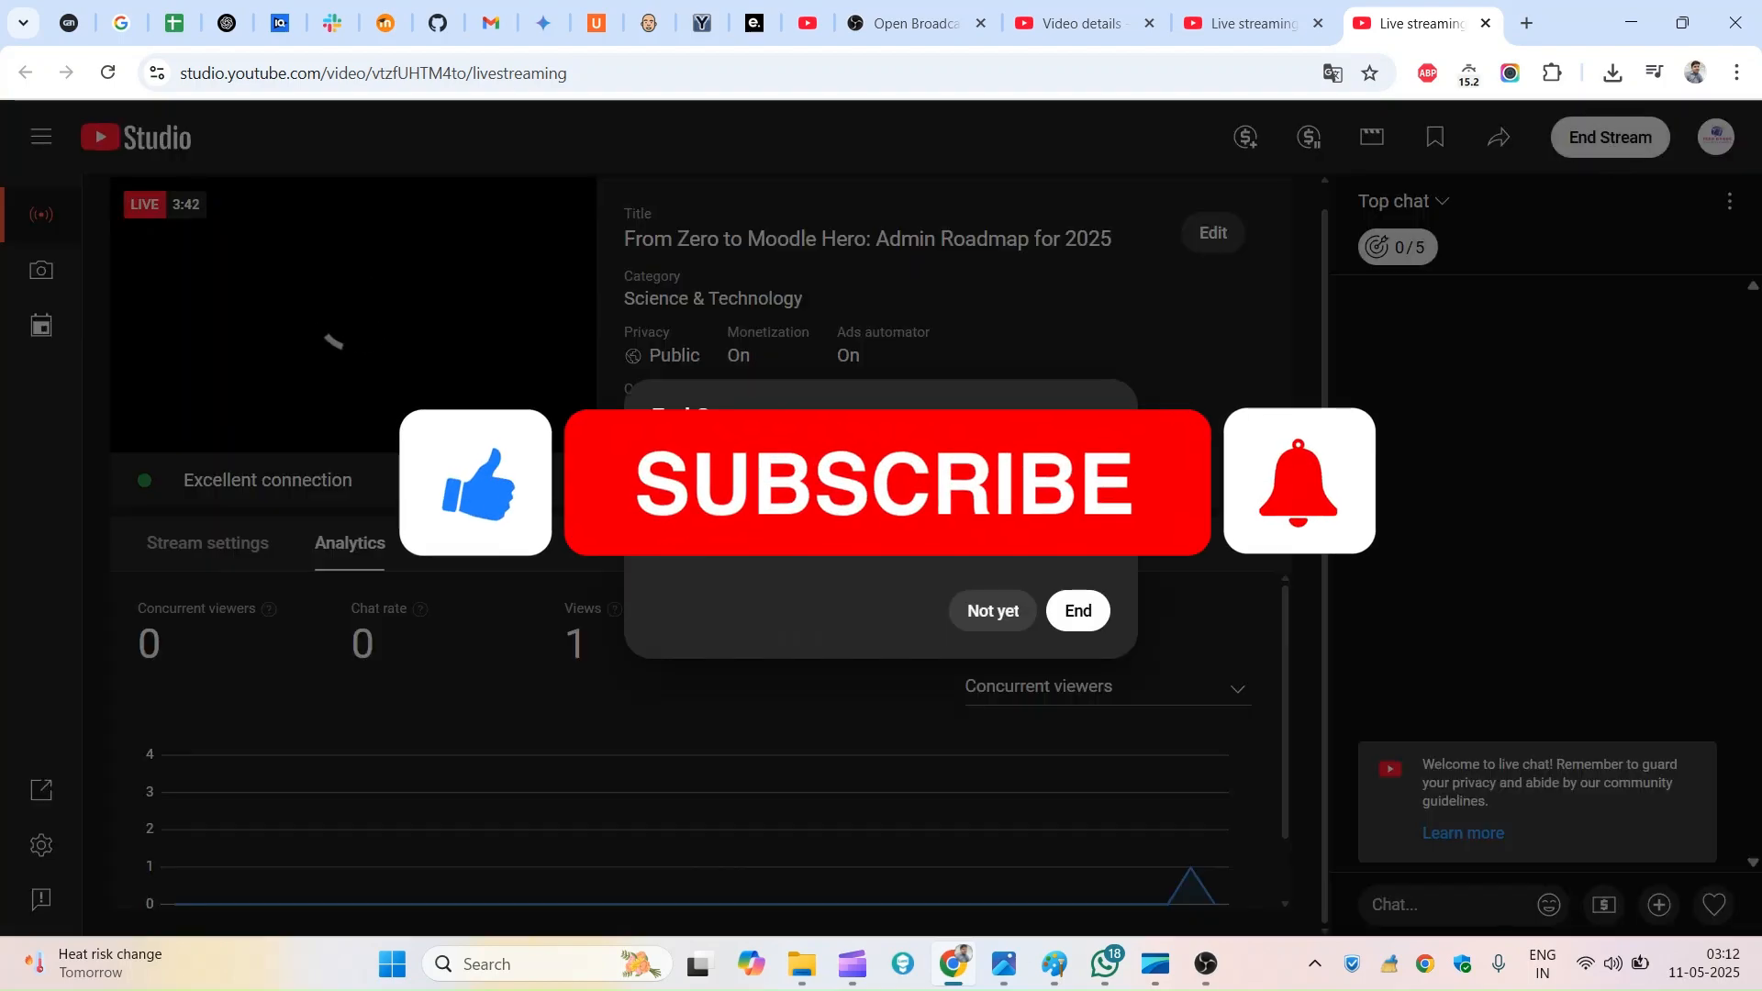
pyautogui.click(1080, 620)
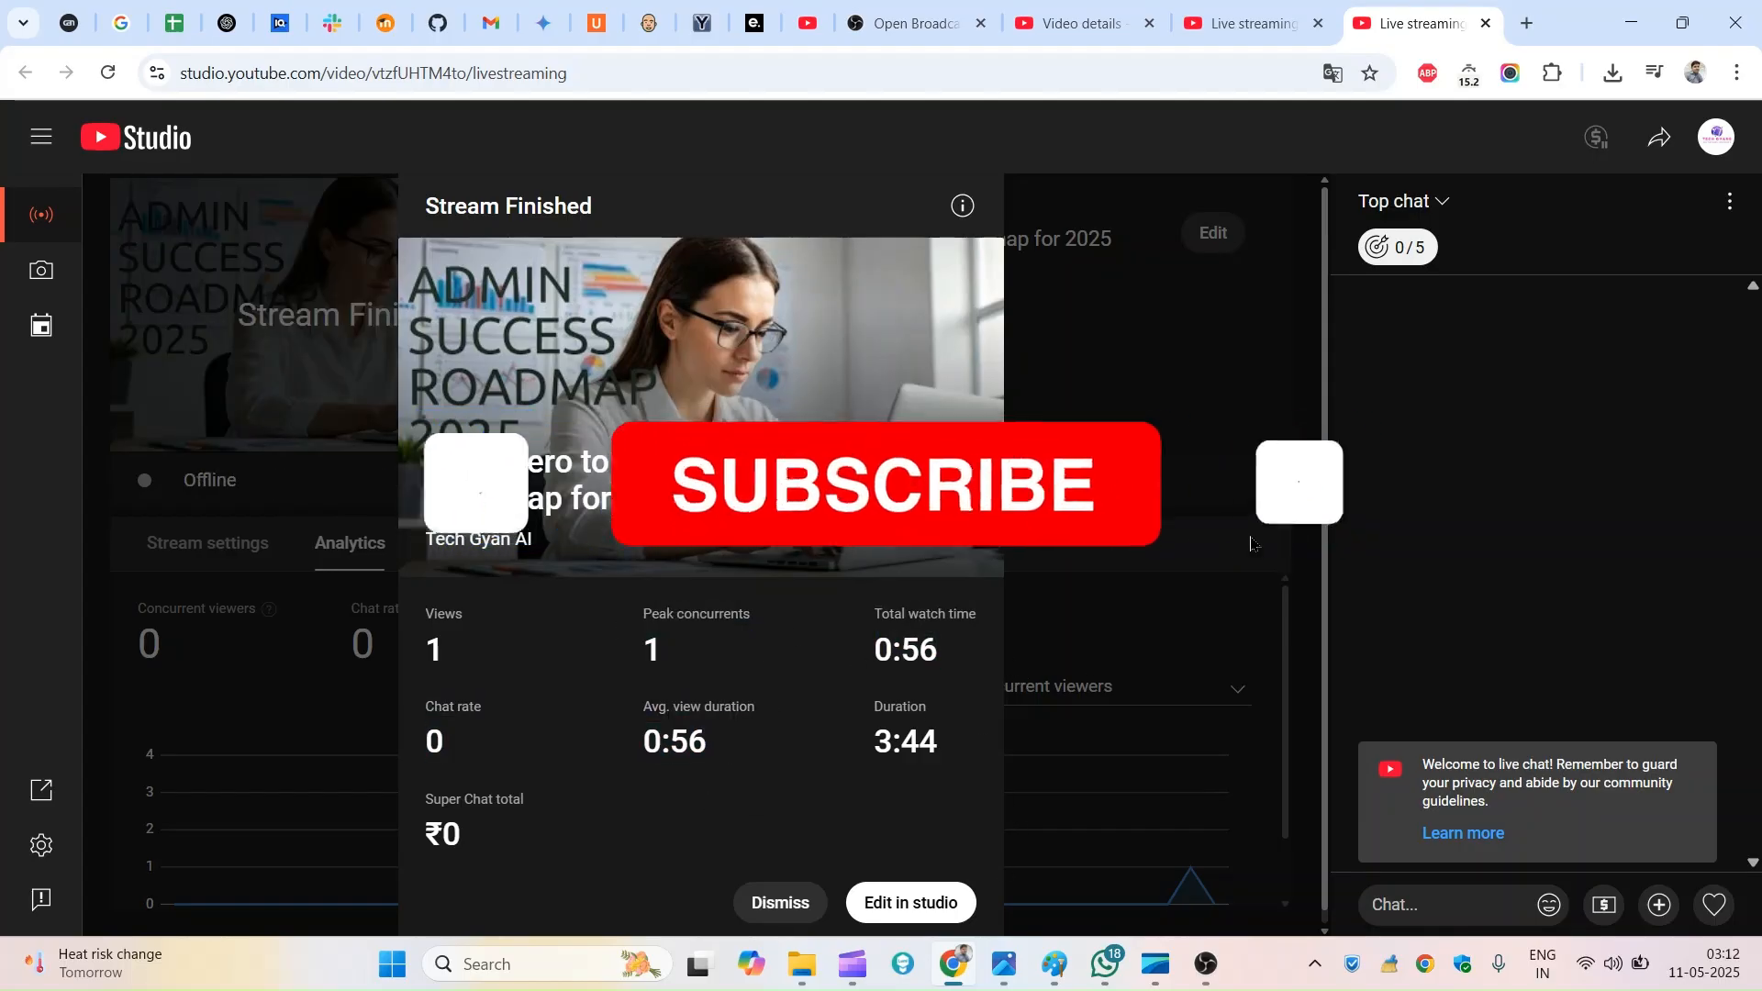
# Step: Open the finished stream in YouTube Studio's video editor and switch back to OBS Studio
pyautogui.click(908, 888)
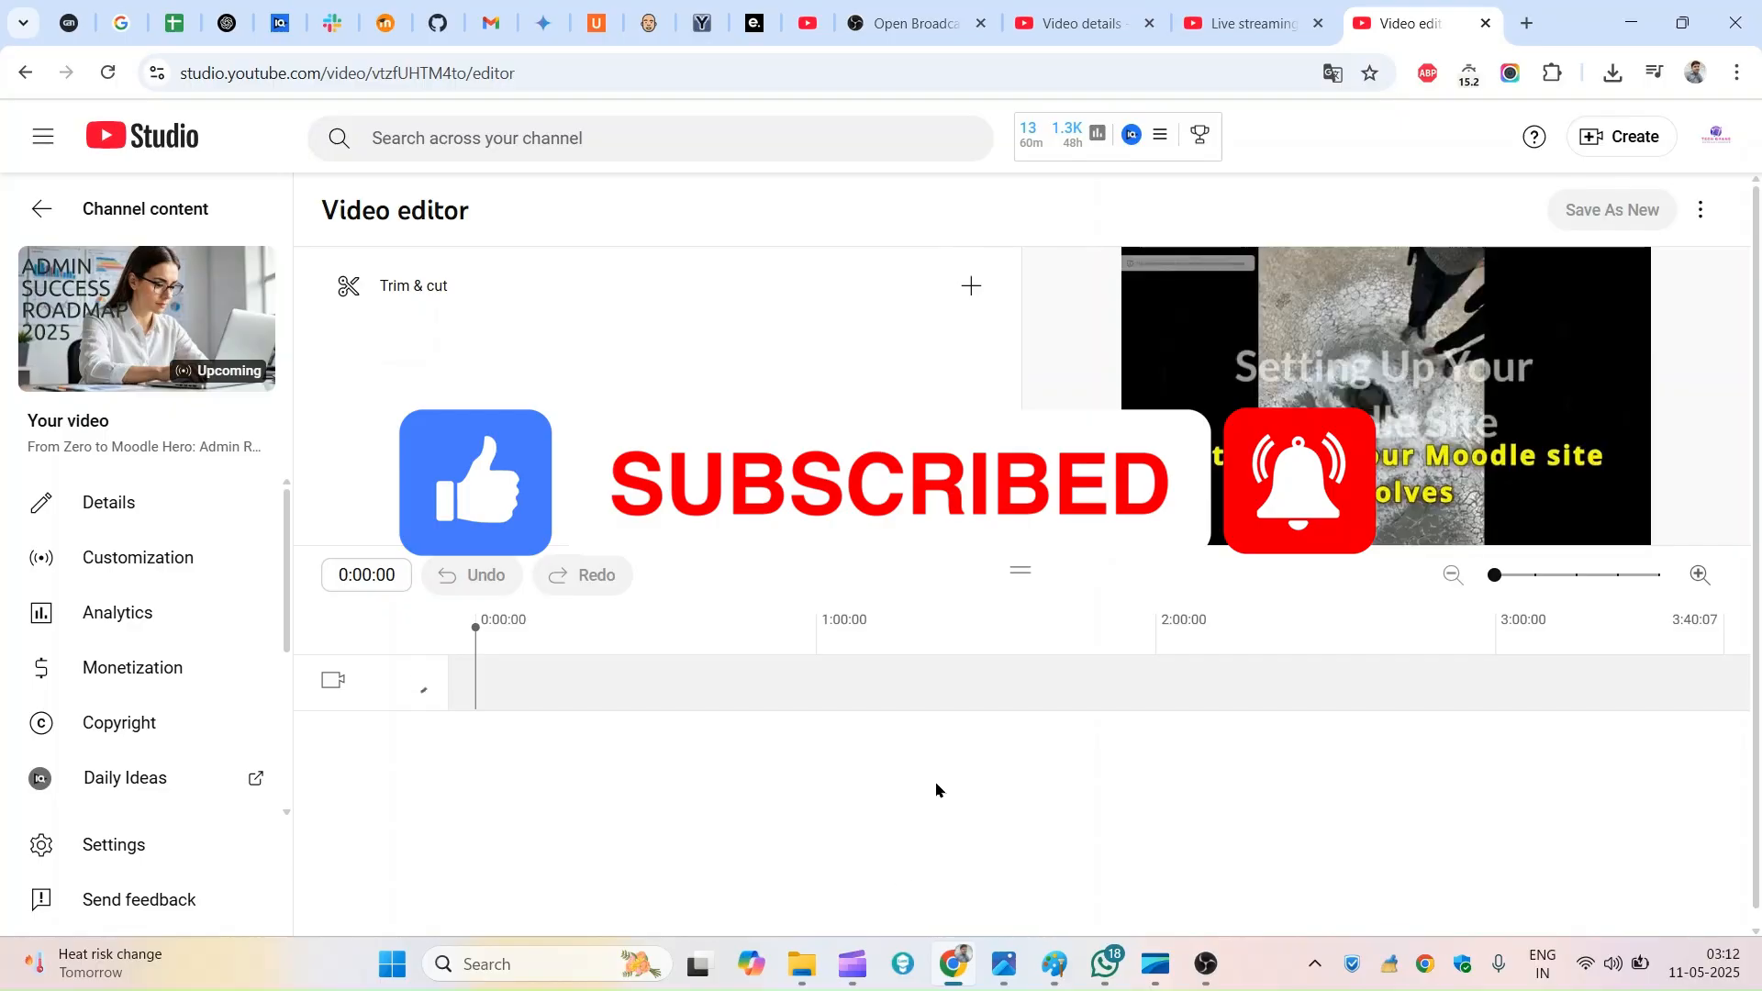
pyautogui.click(1208, 963)
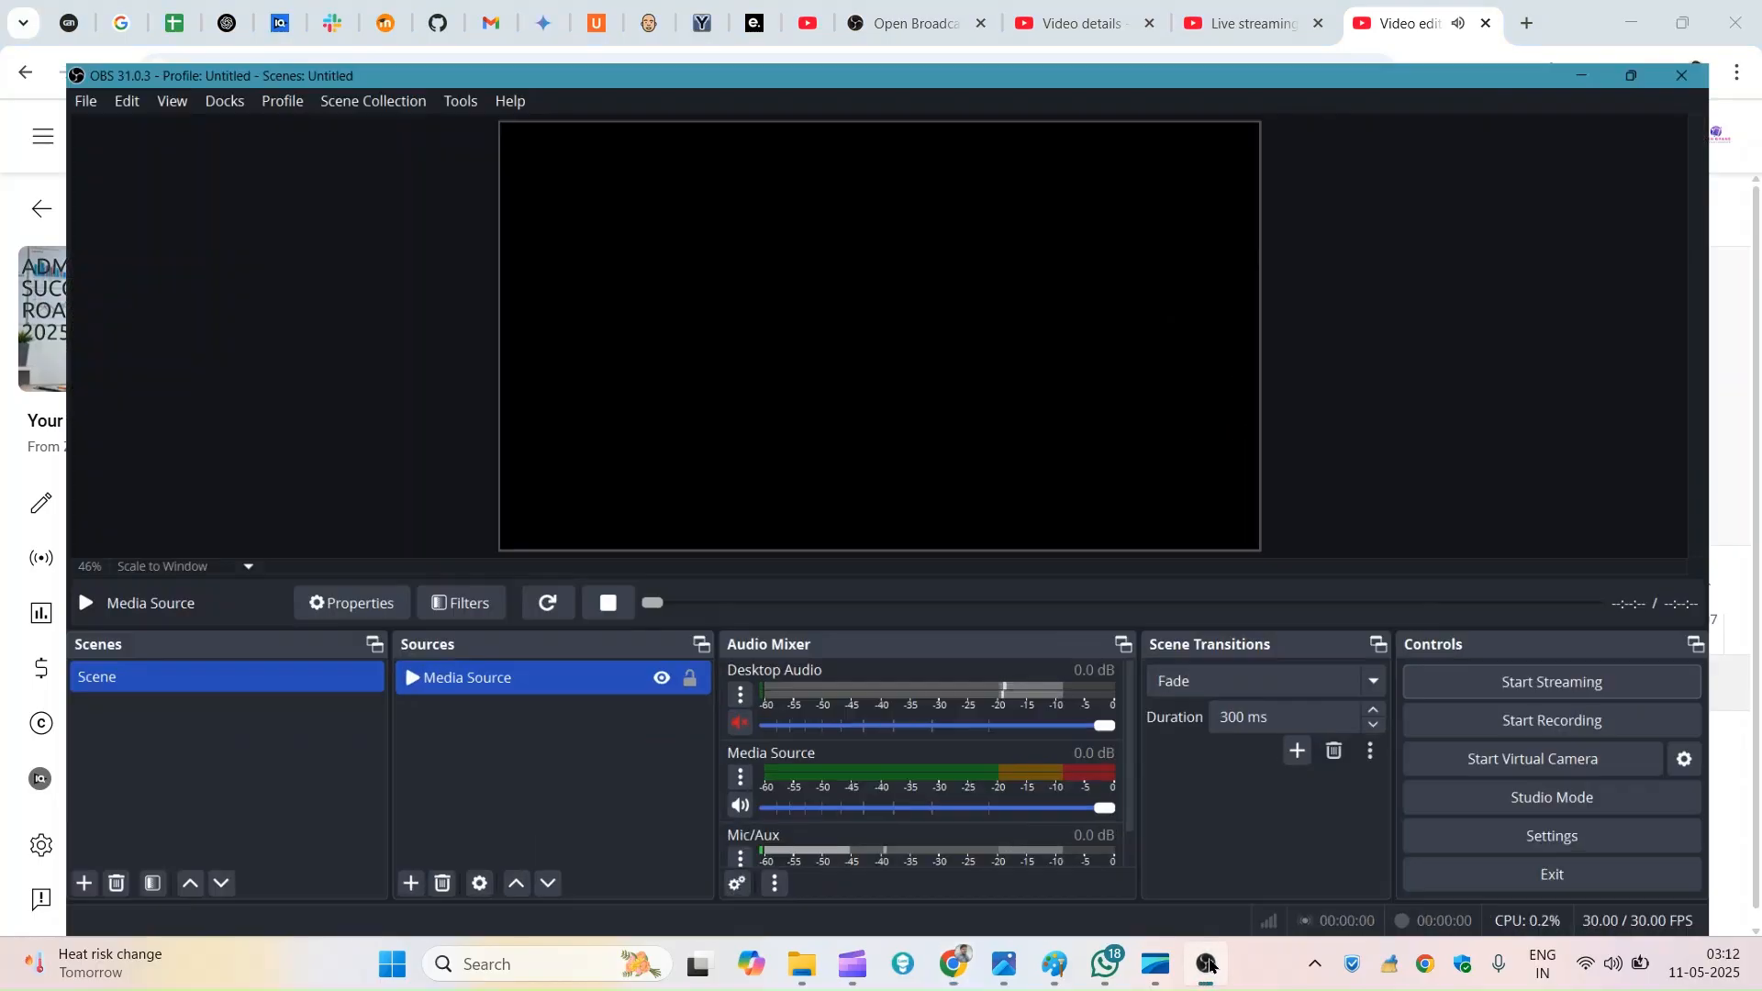